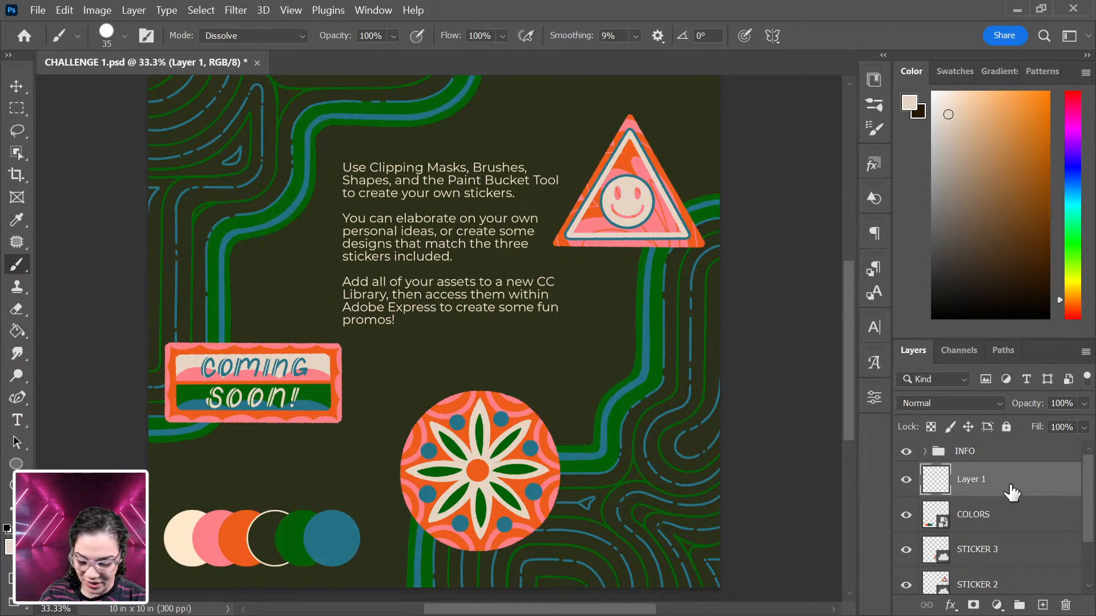
# Step: Delete the empty Layer 1 above the COLORS layer
pyautogui.click(905, 482)
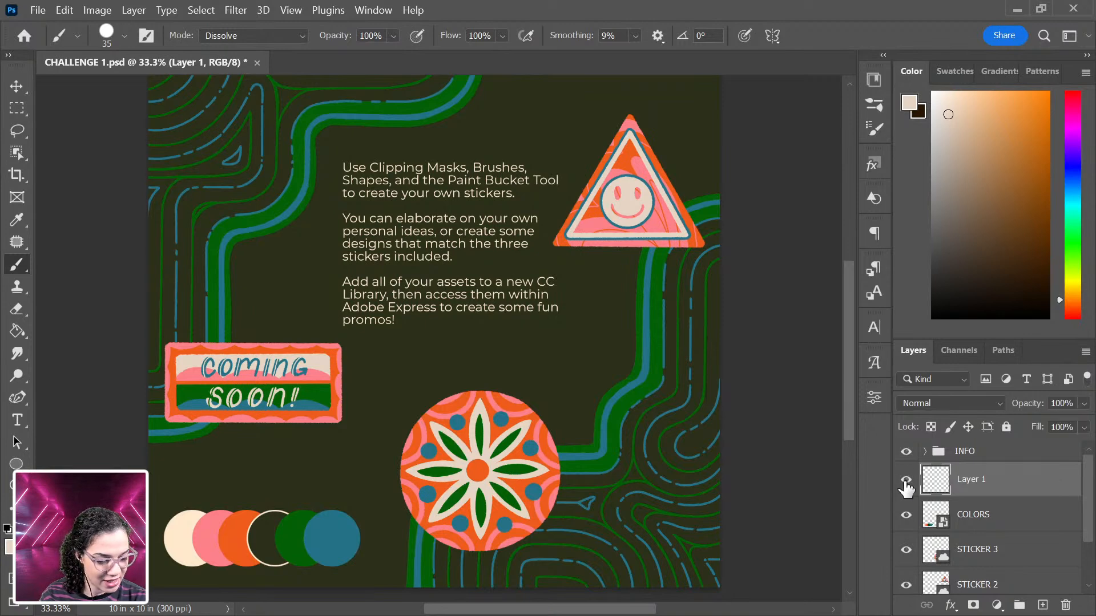
pyautogui.press('Delete')
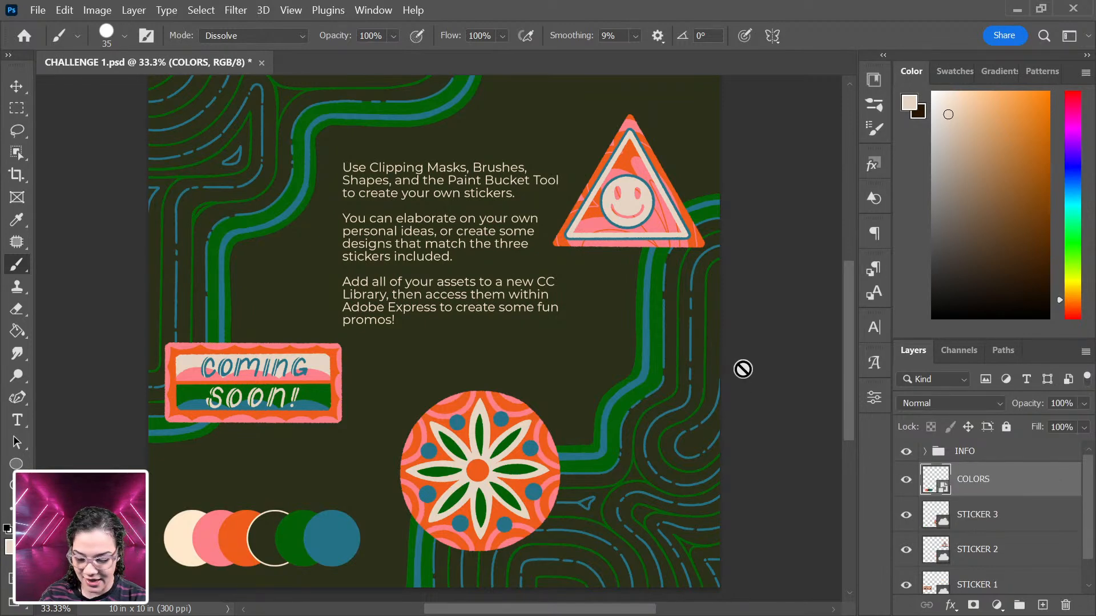
# Step: Examine the COMING SOON, smiley triangle and round flower stickers up close for their shapes, patterns and edge texture
pyautogui.hotkey('ctrl', '-')
pyautogui.hotkey('ctrl', '+')
pyautogui.hotkey('ctrl', '+')
pyautogui.hotkey('ctrl', '+')
pyautogui.moveTo(228, 420); pyautogui.dragTo(494, 192)
pyautogui.moveTo(349, 284); pyautogui.dragTo(435, 272)
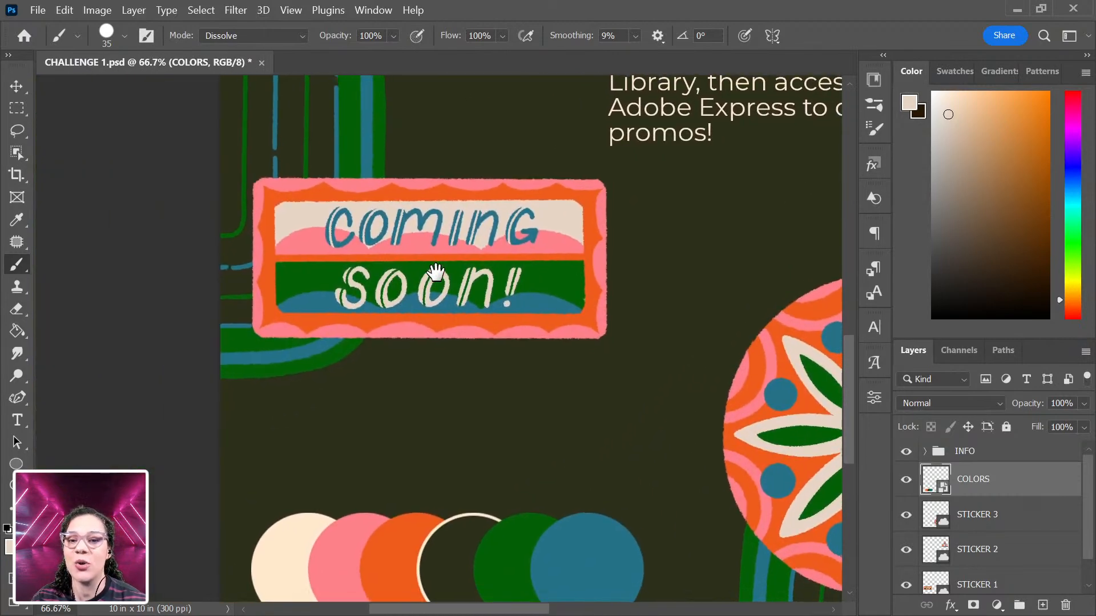
pyautogui.hotkey('ctrl', '+')
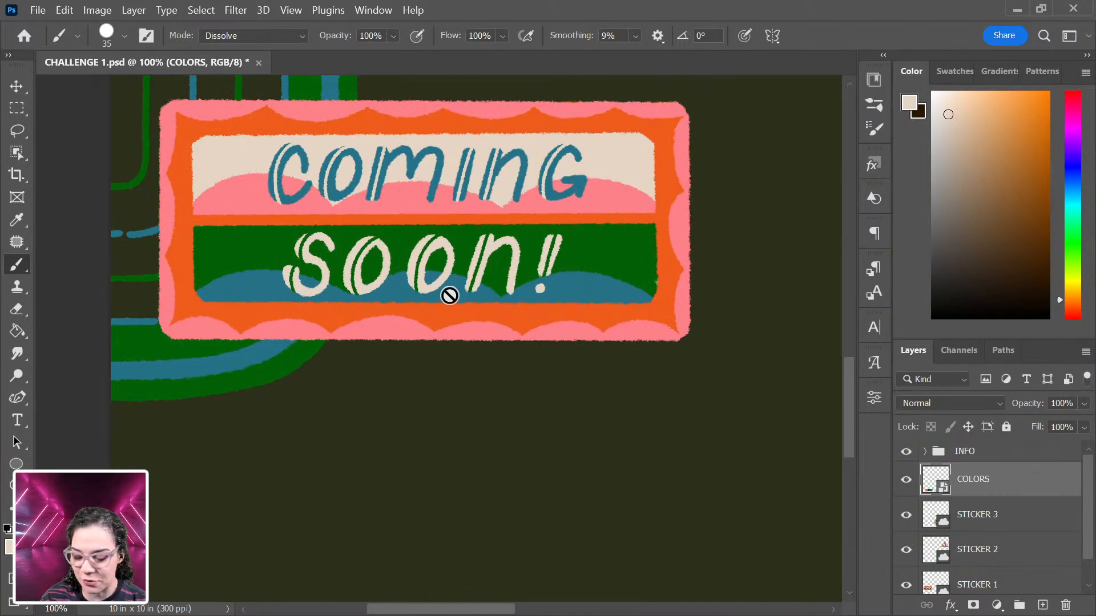
pyautogui.moveTo(678, 178); pyautogui.dragTo(175, 335)
pyautogui.moveTo(773, 326); pyautogui.dragTo(197, 360)
pyautogui.moveTo(482, 330); pyautogui.dragTo(497, 612)
pyautogui.moveTo(474, 201); pyautogui.dragTo(506, 338)
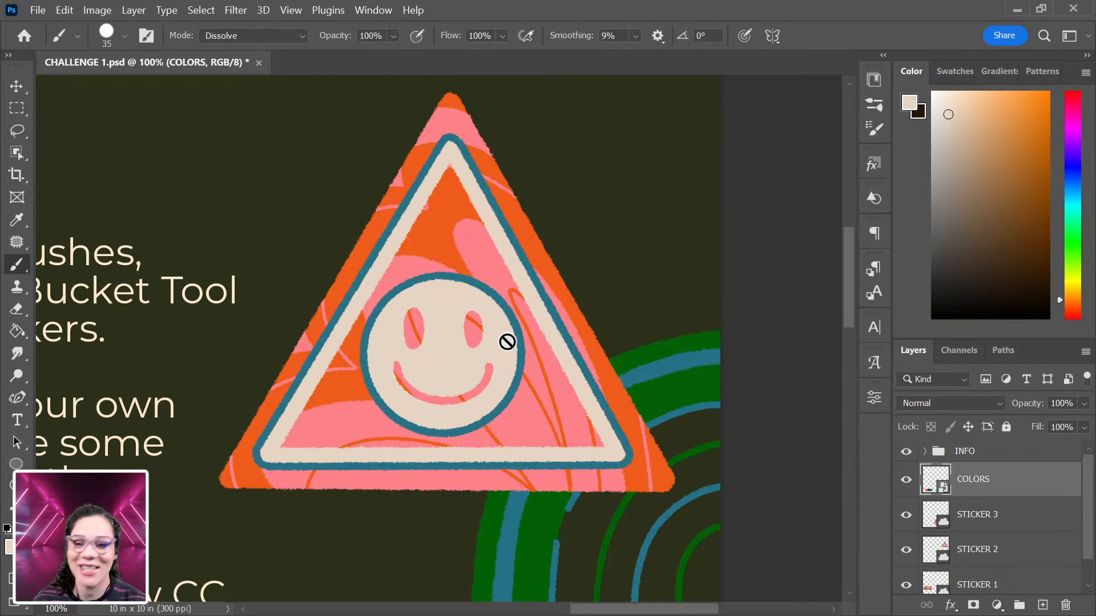
pyautogui.moveTo(454, 490); pyautogui.dragTo(465, 301)
pyautogui.moveTo(531, 559); pyautogui.dragTo(765, 432)
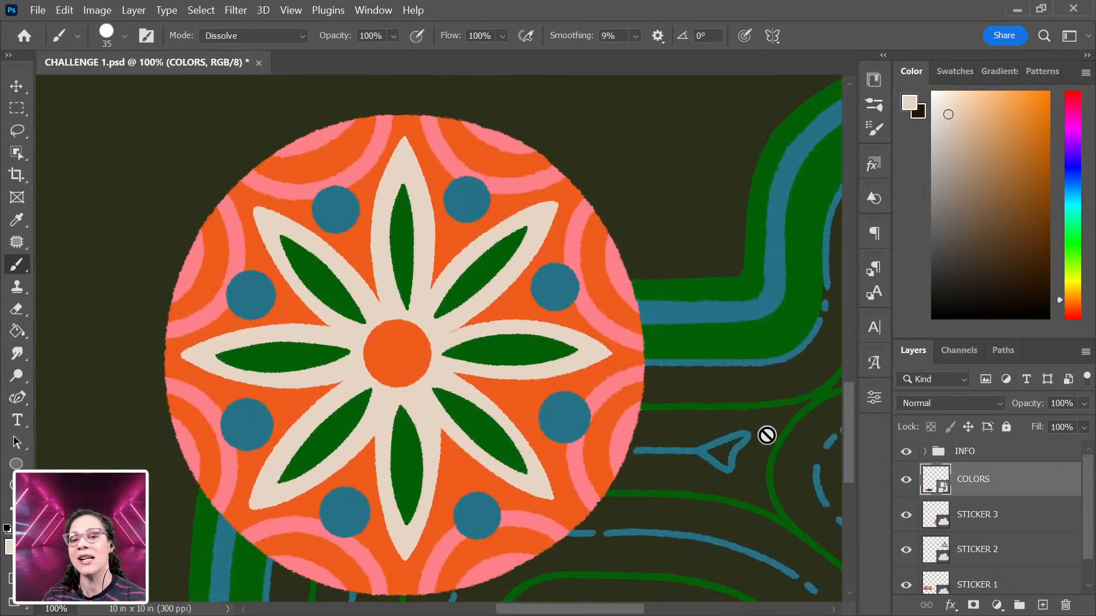
pyautogui.hotkey('ctrl', '-')
pyautogui.hotkey('ctrl', '-')
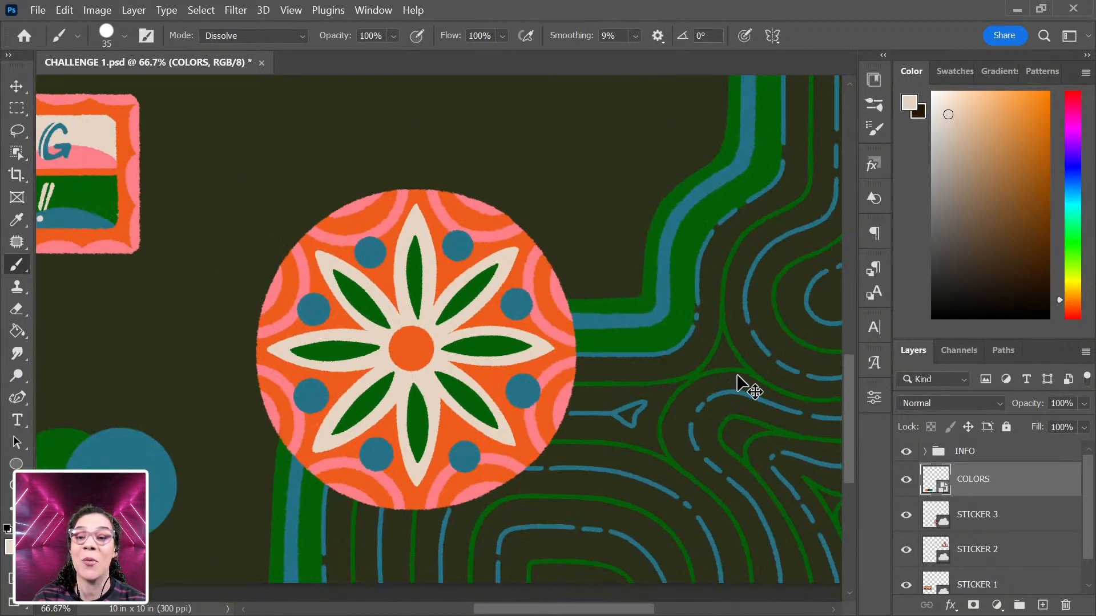
# Step: Examine the six-circle colour palette near the canvas's lower edge, and look over the whole challenge layout
pyautogui.hotkey('ctrl', '-')
pyautogui.moveTo(266, 421); pyautogui.dragTo(449, 288)
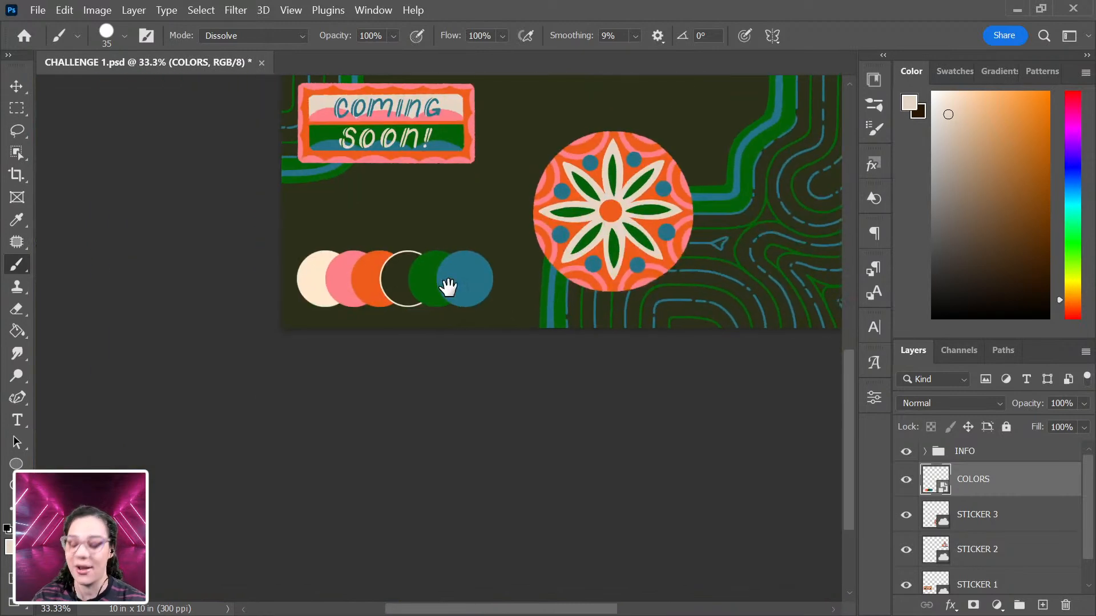
pyautogui.hotkey('ctrl', '+')
pyautogui.hotkey('ctrl', '+')
pyautogui.moveTo(348, 224); pyautogui.dragTo(364, 291)
pyautogui.hotkey('ctrl', '-')
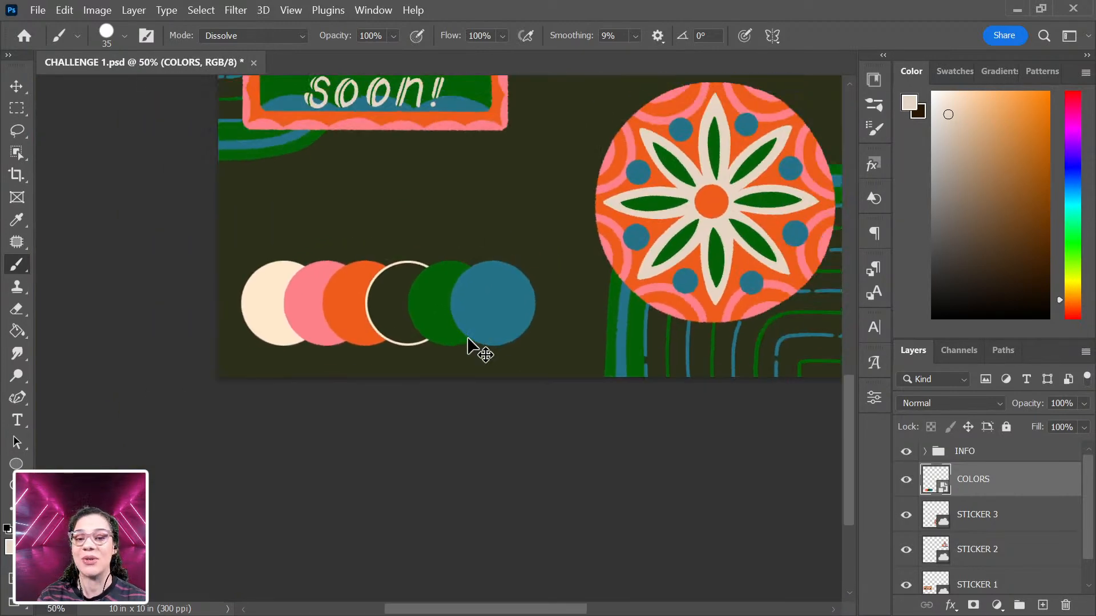
pyautogui.hotkey('ctrl', '-')
pyautogui.moveTo(738, 169); pyautogui.dragTo(640, 454)
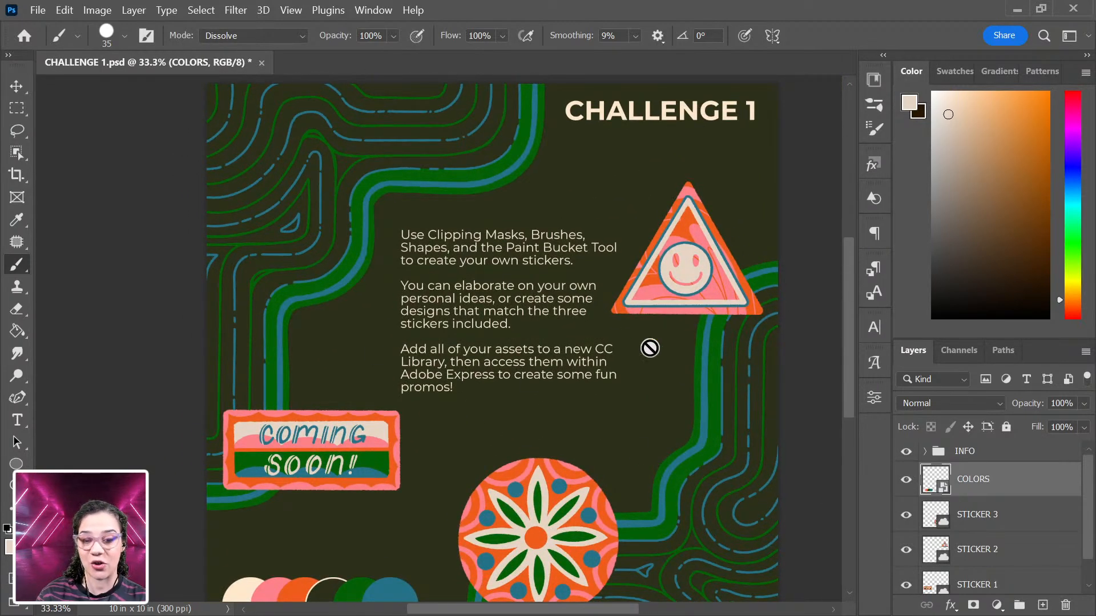
# Step: Hide the INFO group and line up the three stickers in a row along the upper edge of the canvas
pyautogui.click(906, 453)
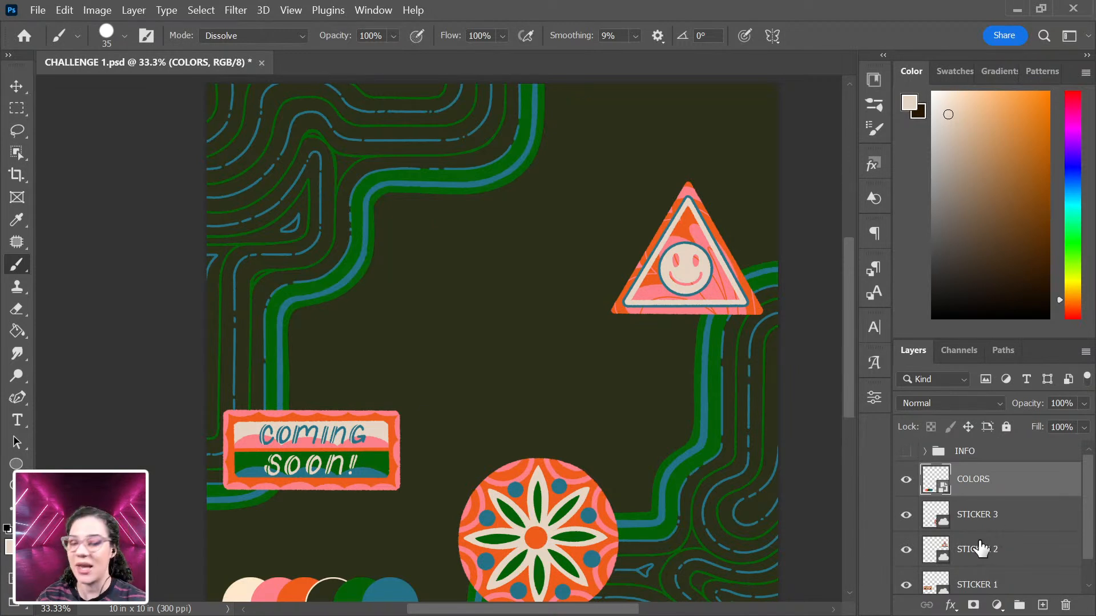
pyautogui.press('v')
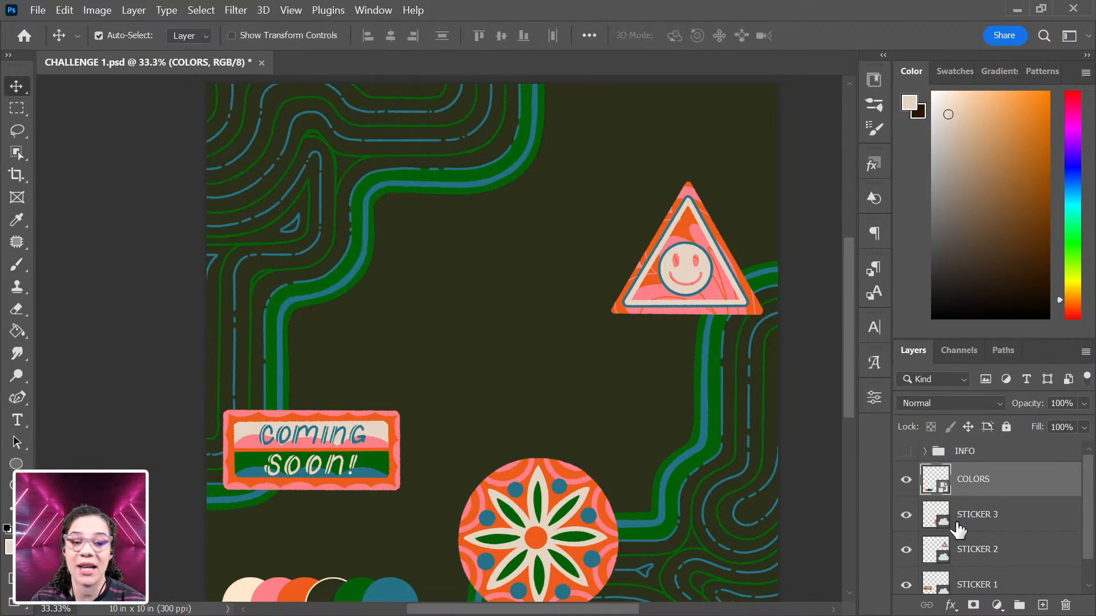
pyautogui.moveTo(687, 291); pyautogui.dragTo(680, 200)
pyautogui.moveTo(505, 517); pyautogui.dragTo(485, 165)
pyautogui.moveTo(362, 472); pyautogui.dragTo(342, 188)
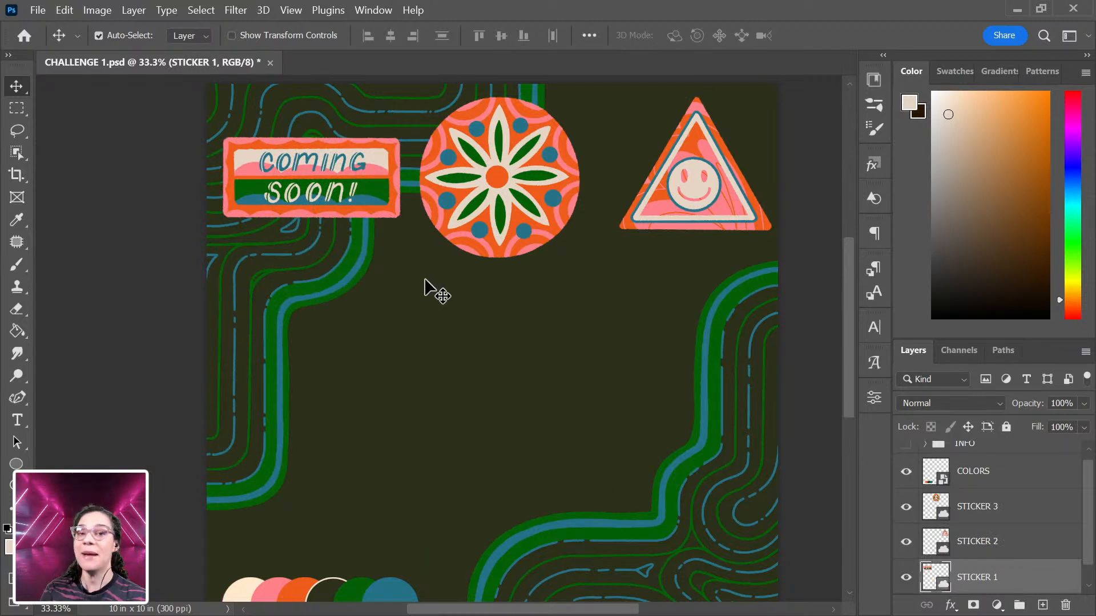
# Step: Move the colour palette circles up to just below the COMING SOON sticker, leaving the canvas centre free
pyautogui.moveTo(472, 509); pyautogui.dragTo(466, 416)
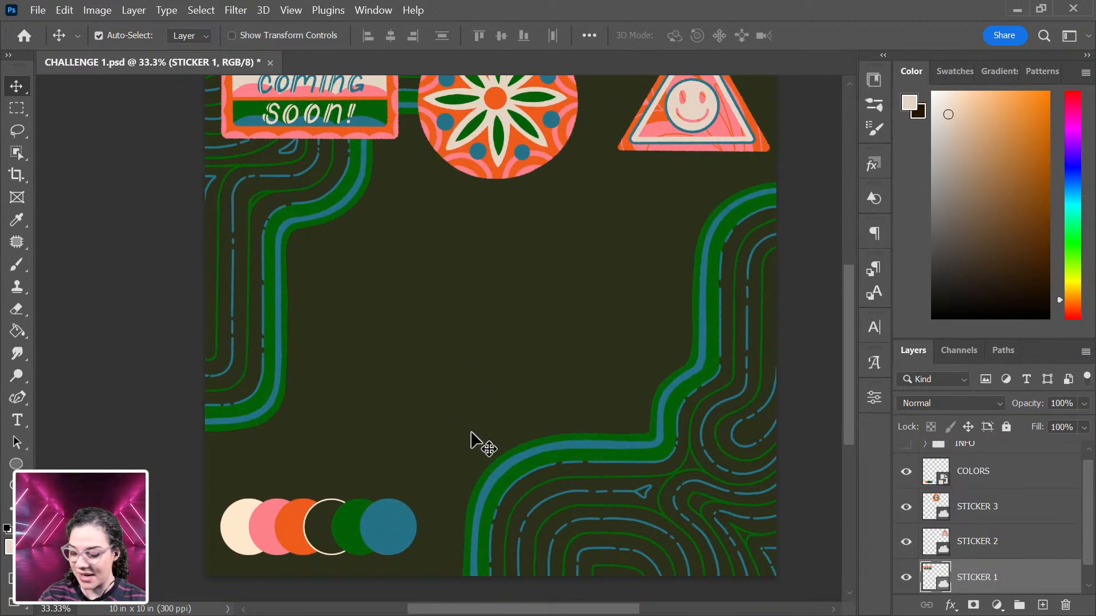
pyautogui.hotkey('ctrl', '+')
pyautogui.moveTo(573, 309); pyautogui.dragTo(571, 171)
pyautogui.moveTo(355, 502); pyautogui.dragTo(367, 216)
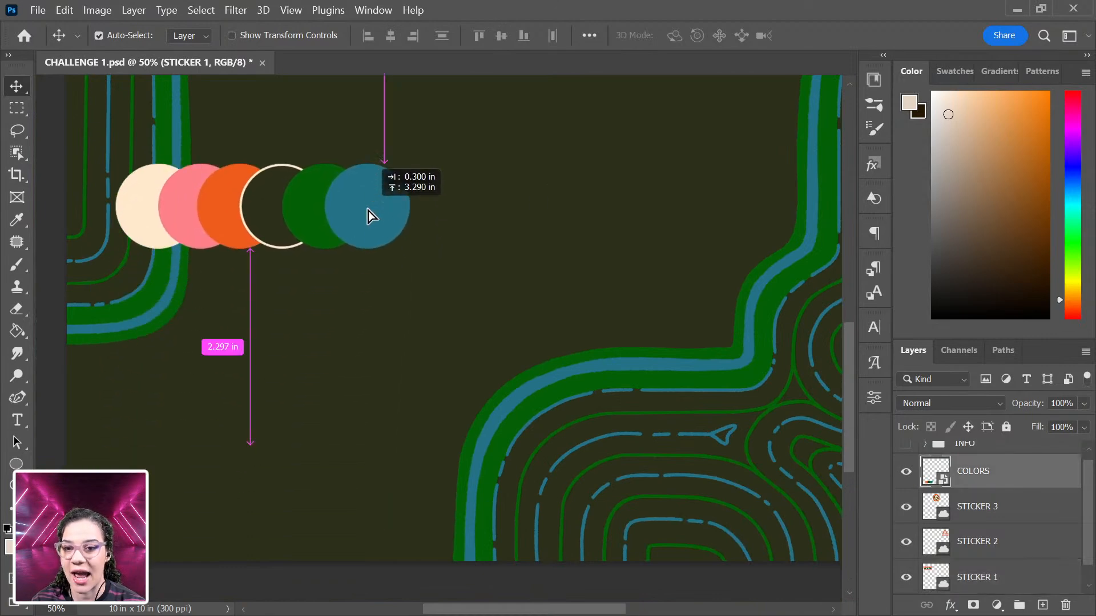
pyautogui.moveTo(585, 288); pyautogui.dragTo(619, 535)
pyautogui.moveTo(280, 188); pyautogui.dragTo(273, 139)
pyautogui.moveTo(319, 534); pyautogui.dragTo(280, 295)
pyautogui.moveTo(591, 446); pyautogui.dragTo(517, 404)
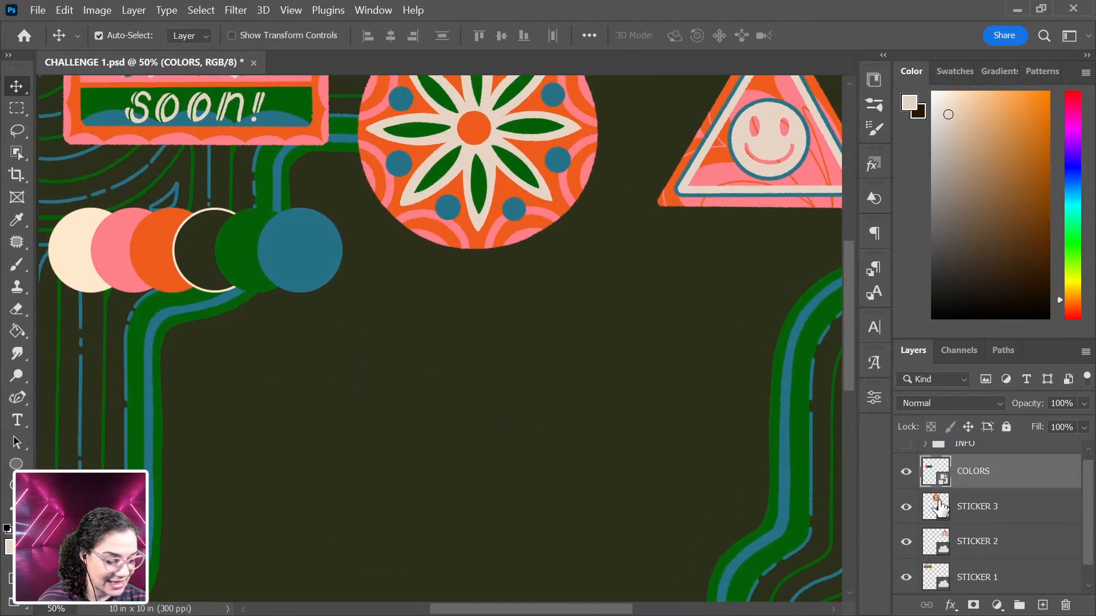
# Step: Add a new empty layer directly above STICKER 3 for painting with the Brush tool
pyautogui.click(1024, 521)
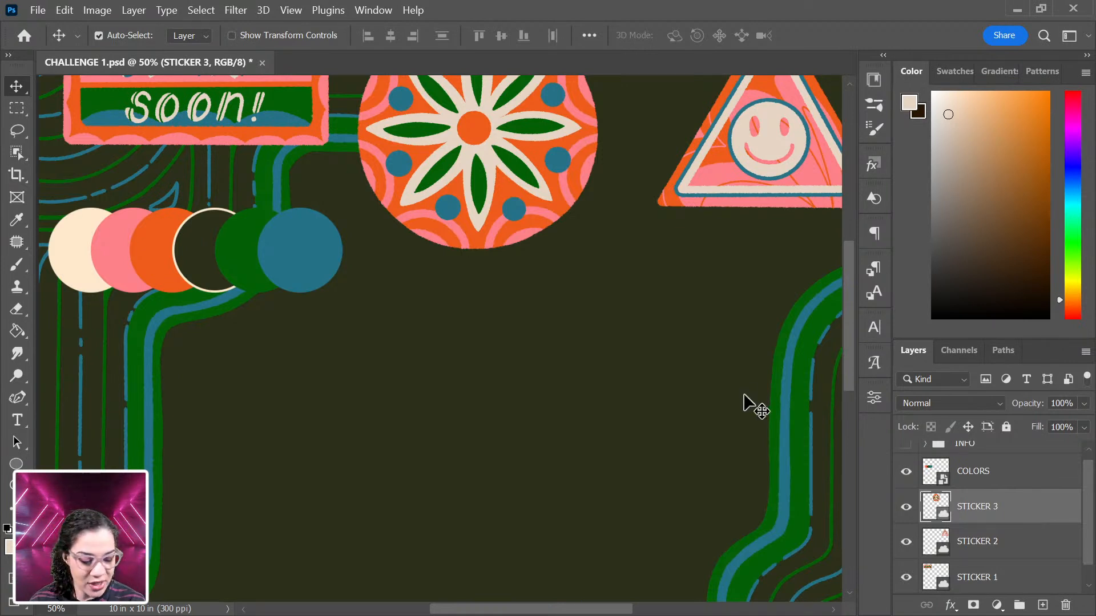
pyautogui.press('b')
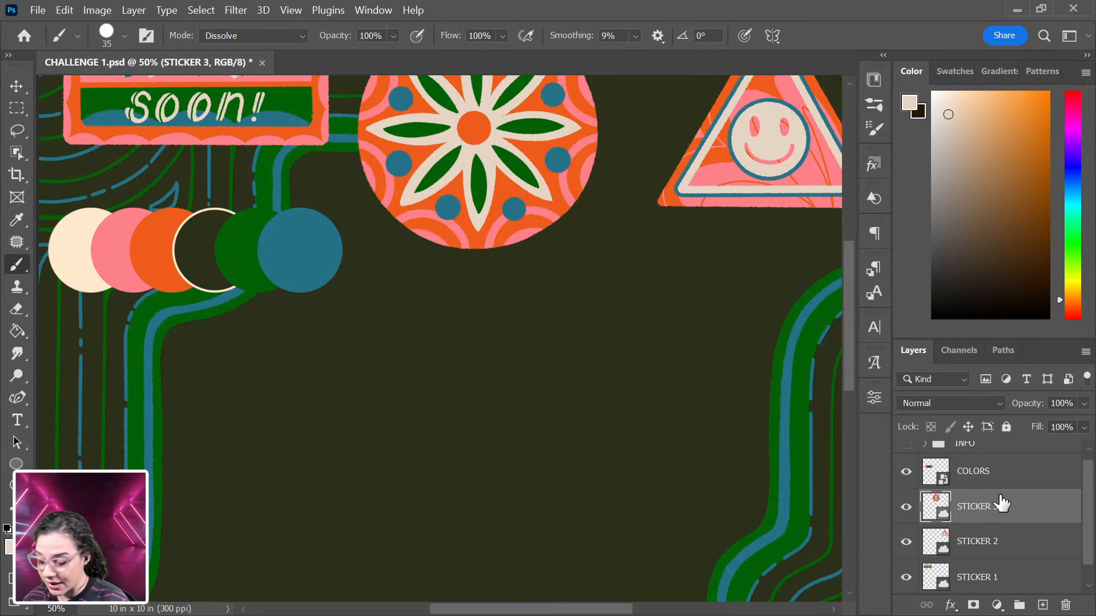
pyautogui.hotkey('ctrl', 'shift', 'alt', 'n')
# Step: Try a wavy cream brush stroke across the empty canvas centre and undo it
pyautogui.moveTo(373, 449)
pyautogui.mouseDown()
pyautogui.moveTo(496, 419)
pyautogui.moveTo(626, 343)
pyautogui.moveTo(598, 500)
pyautogui.moveTo(661, 539)
pyautogui.mouseUp()
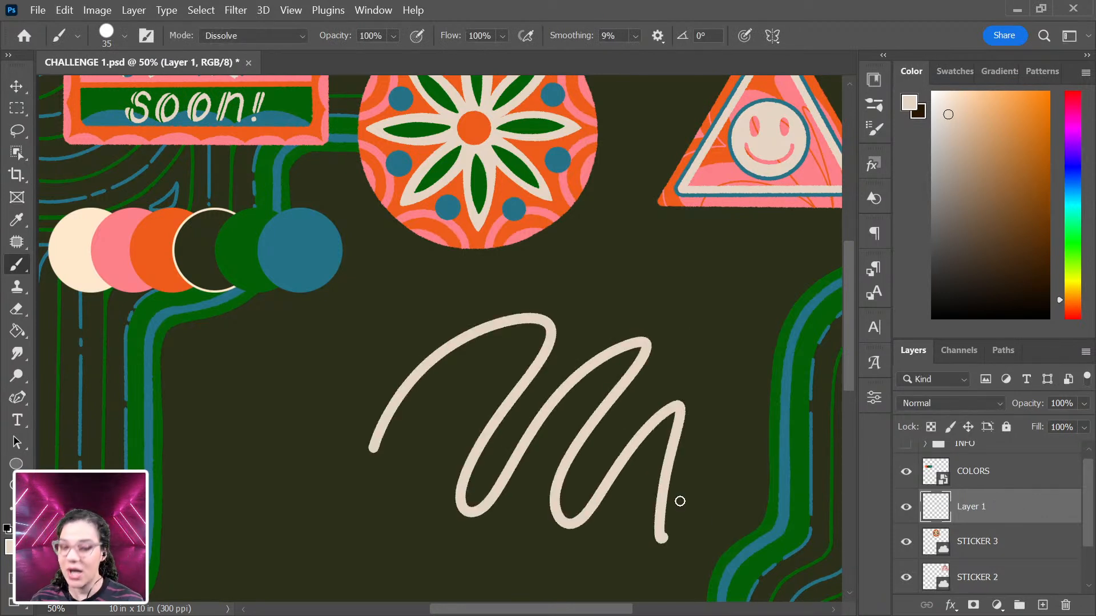
pyautogui.hotkey('ctrl', 'z')
# Step: Review the Hard Round brush at 35 px and 100% hardness, and choose Dissolve as the brush mode
pyautogui.hotkey('ctrl', '+')
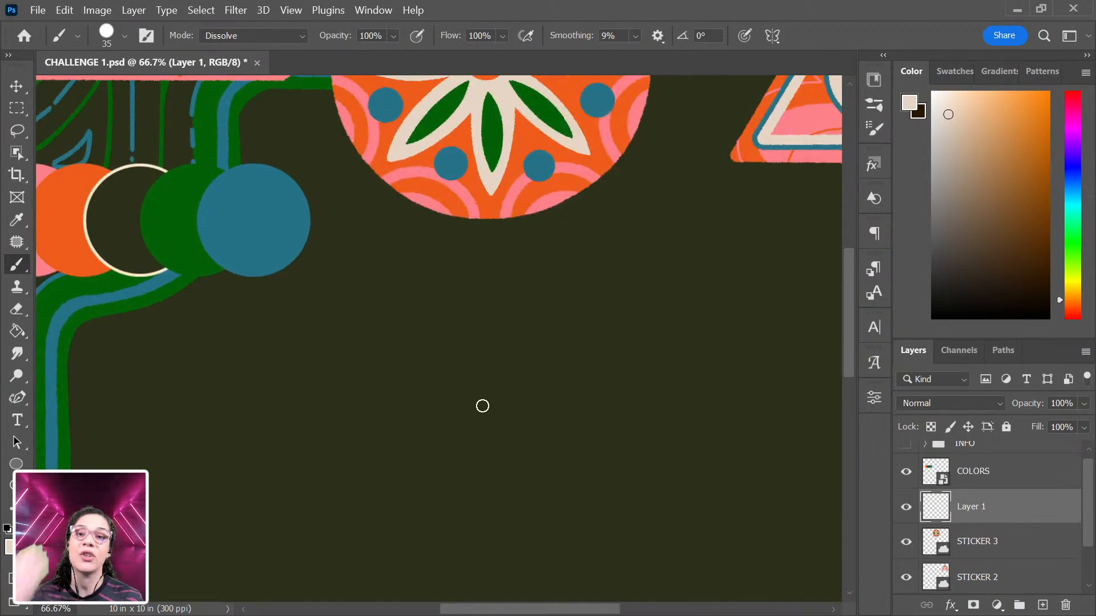
pyautogui.rightClick(472, 323)
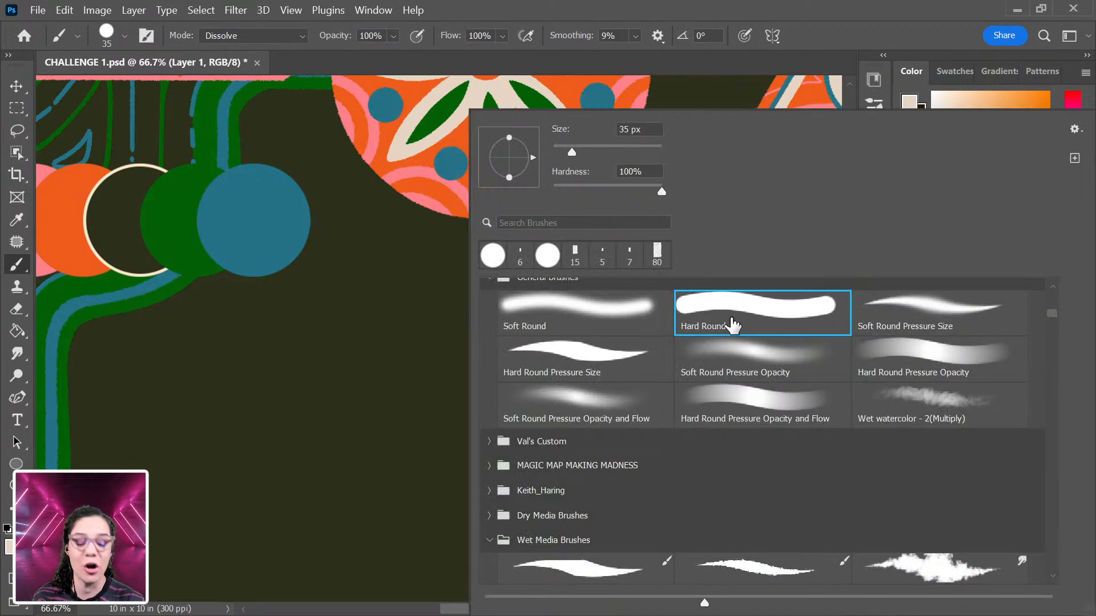
pyautogui.click(270, 36)
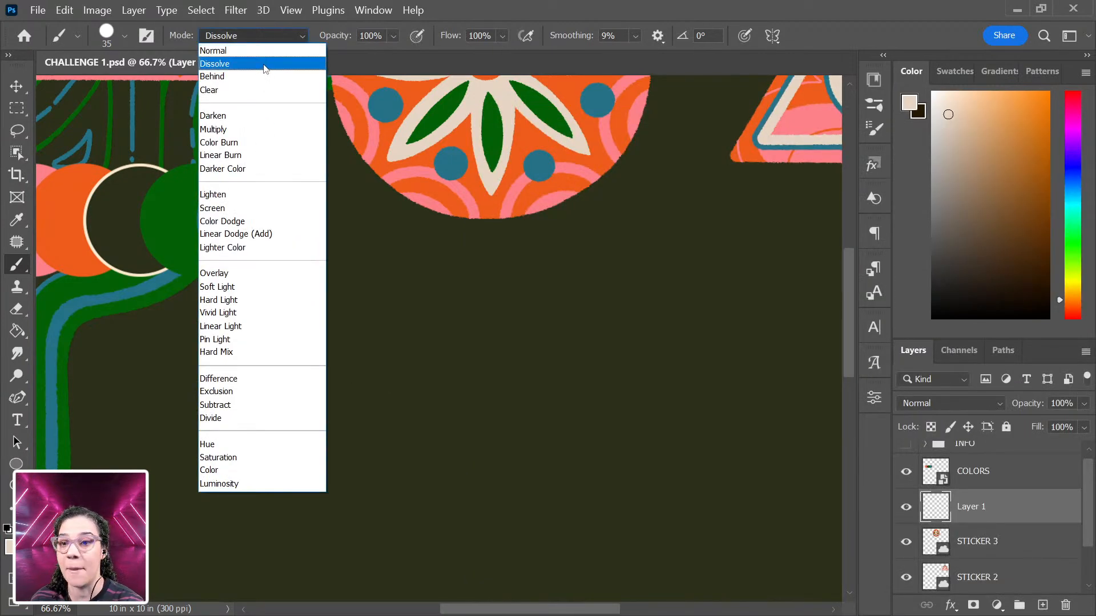
pyautogui.click(264, 66)
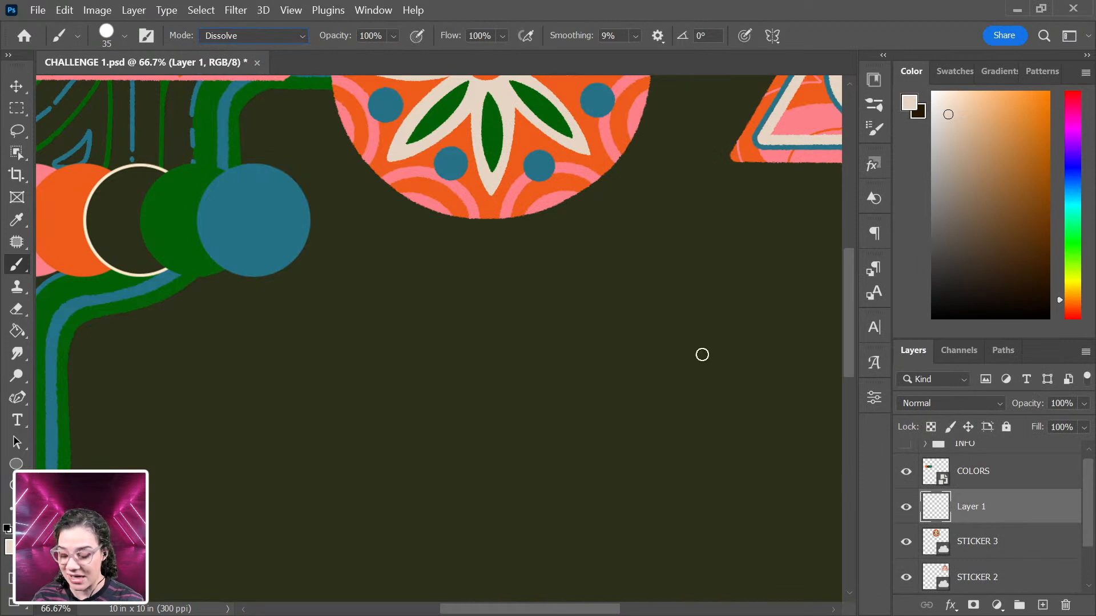
# Step: Inspect the flower sticker's rough edges, paint looping trial scribbles with the Dissolve brush to compare them, and undo the scribbles
pyautogui.keyDown('ctrl'); pyautogui.click(641, 396); pyautogui.keyUp('ctrl')
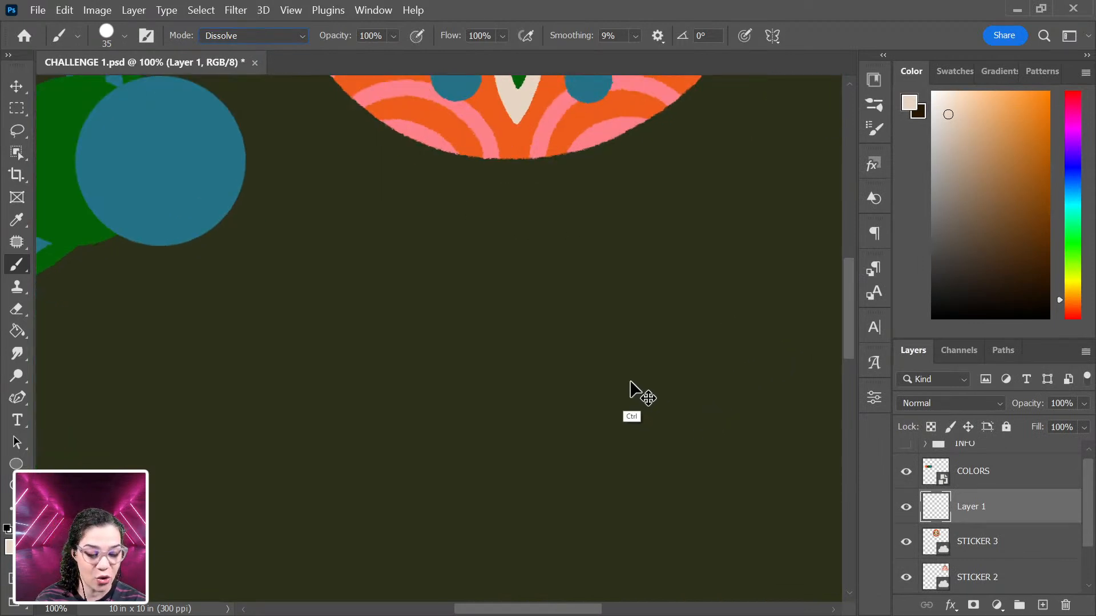
pyautogui.keyDown('ctrl'); pyautogui.click(628, 343); pyautogui.keyUp('ctrl')
pyautogui.moveTo(592, 167); pyautogui.dragTo(549, 498)
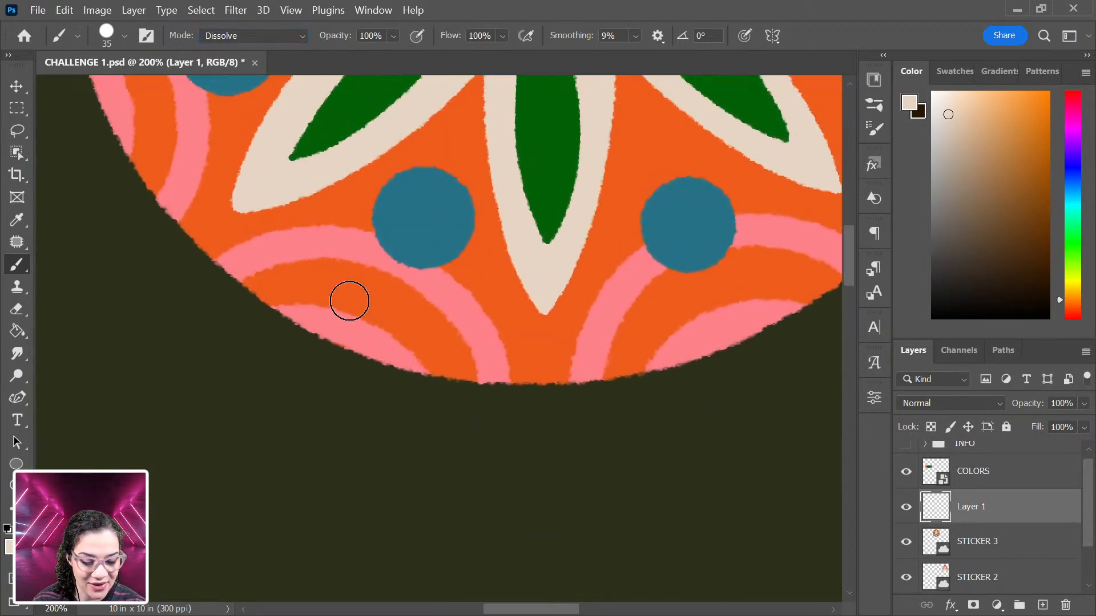
pyautogui.scroll(-3, 509, 266)
pyautogui.moveTo(533, 487); pyautogui.dragTo(610, 212)
pyautogui.moveTo(361, 349); pyautogui.dragTo(473, 309)
pyautogui.moveTo(366, 387)
pyautogui.mouseDown()
pyautogui.moveTo(510, 282)
pyautogui.moveTo(513, 323)
pyautogui.moveTo(550, 361)
pyautogui.moveTo(564, 325)
pyautogui.moveTo(428, 267)
pyautogui.moveTo(637, 381)
pyautogui.moveTo(551, 418)
pyautogui.moveTo(560, 391)
pyautogui.mouseUp()
pyautogui.hotkey('ctrl', '+')
pyautogui.hotkey('ctrl', '+')
pyautogui.hotkey('ctrl', '+')
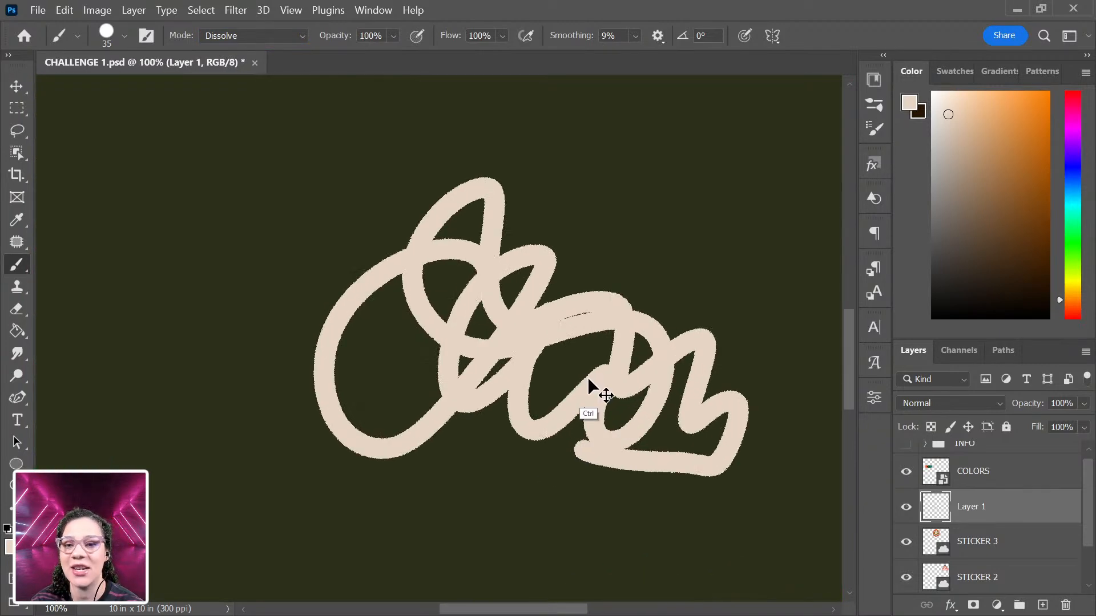
pyautogui.hotkey('ctrl', '-')
pyautogui.hotkey('ctrl', '-')
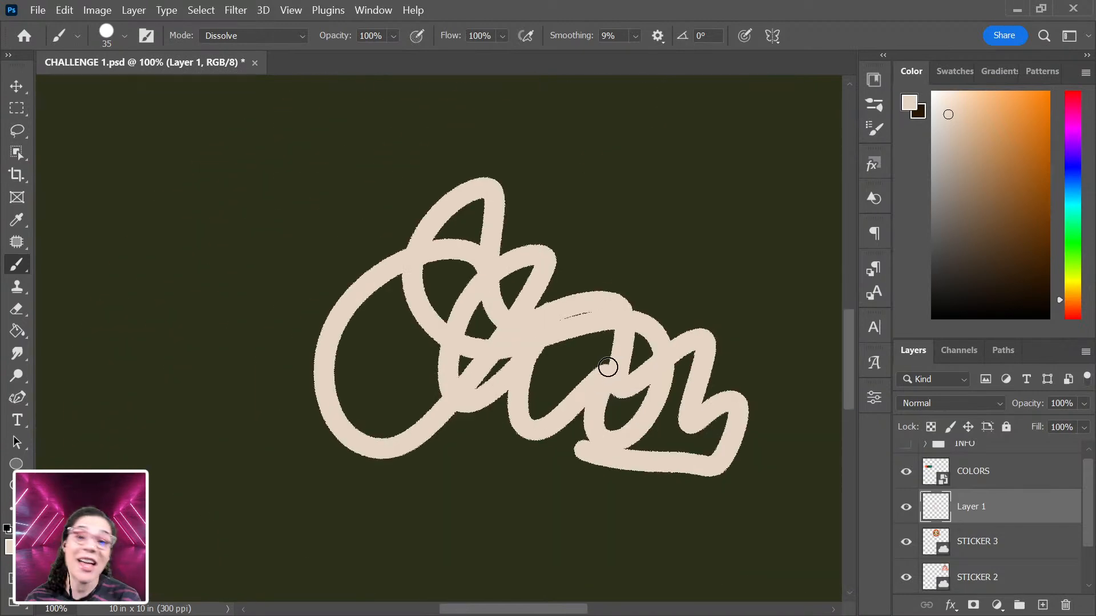
pyautogui.hotkey('ctrl', 'z')
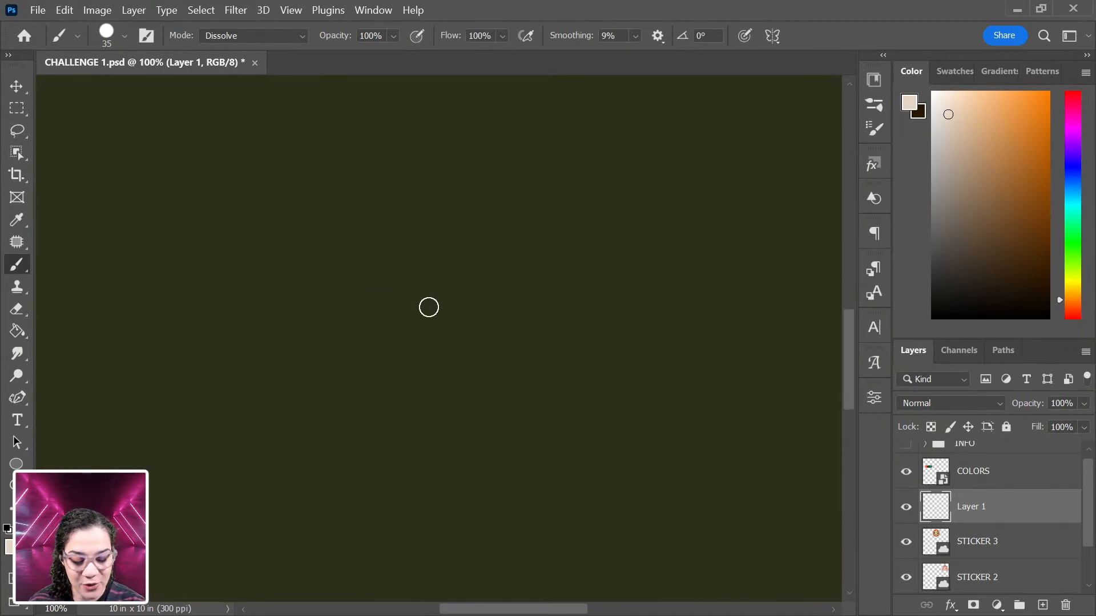
# Step: Paint a straight horizontal cream line across the empty area below the flower sticker on Layer 1
pyautogui.hotkey('ctrl', '-')
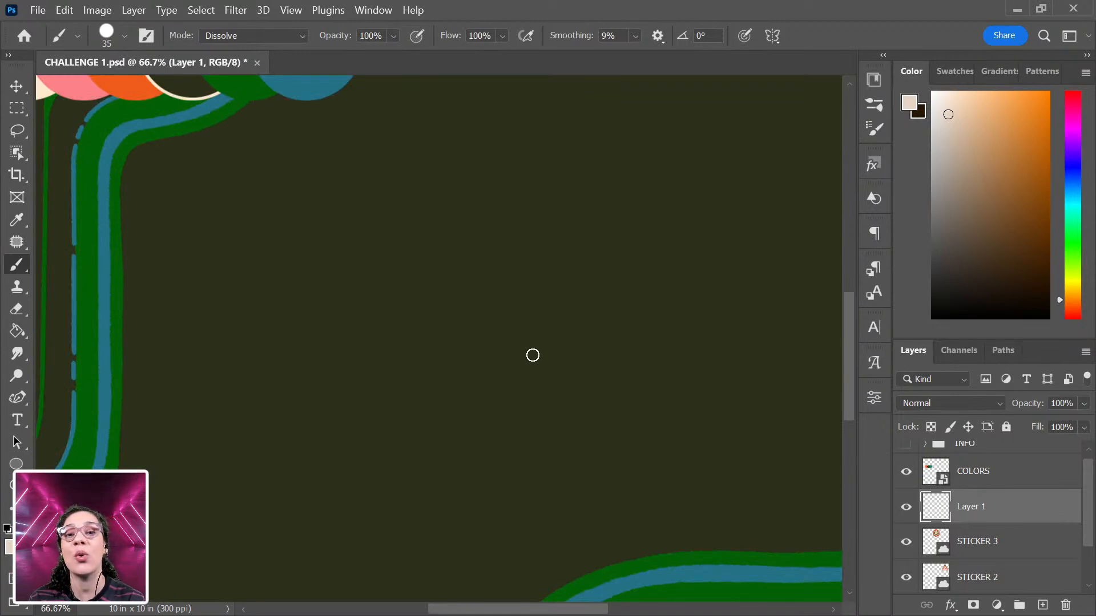
pyautogui.moveTo(625, 276)
pyautogui.mouseDown()
pyautogui.moveTo(584, 298)
pyautogui.moveTo(509, 553)
pyautogui.moveTo(568, 463)
pyautogui.moveTo(632, 225)
pyautogui.moveTo(590, 362)
pyautogui.mouseUp()
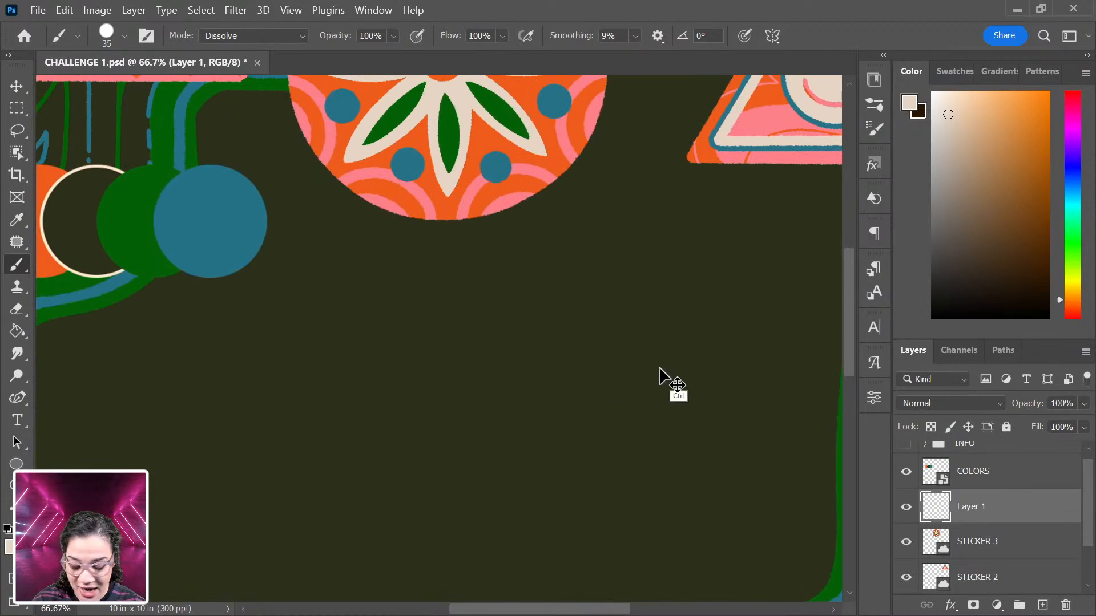
pyautogui.hotkey('ctrl', '-')
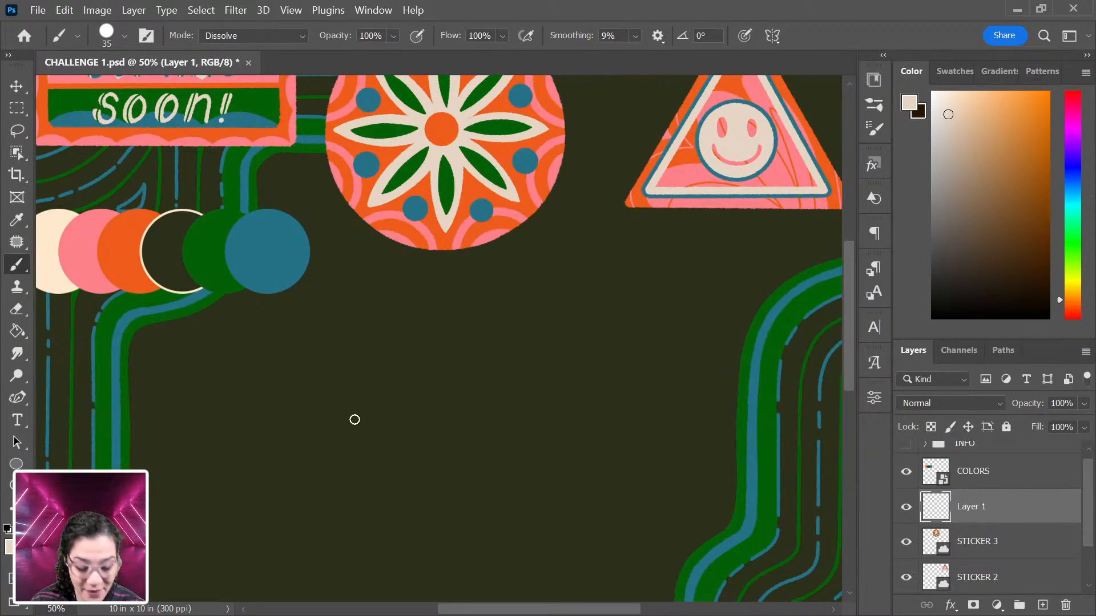
pyautogui.moveTo(290, 423); pyautogui.dragTo(627, 423)
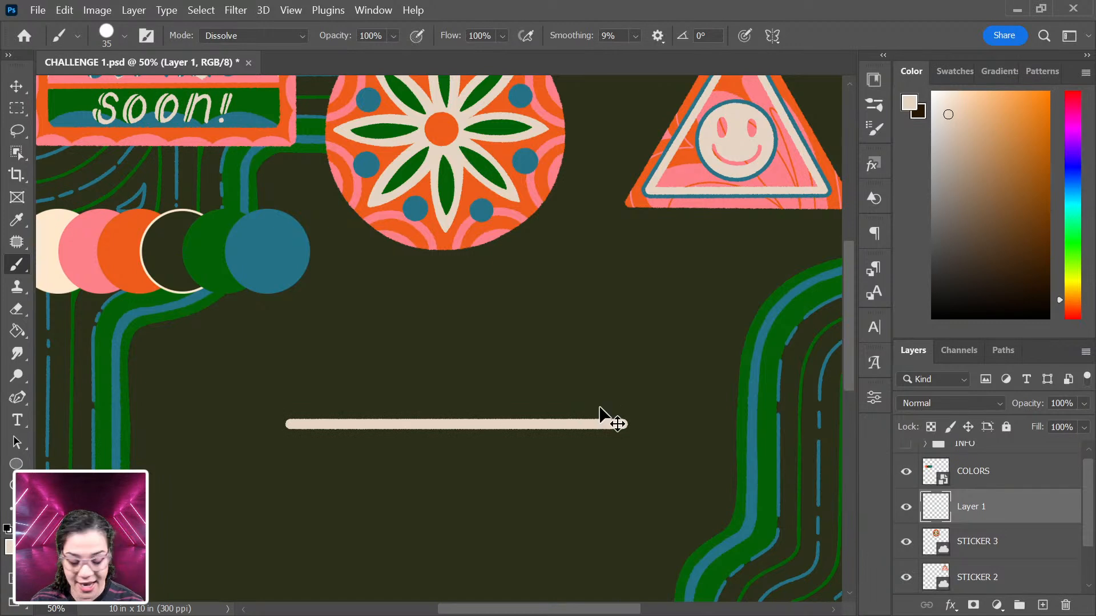
# Step: Centre the painted line horizontally on the canvas, at X 1500 px and Y 1598 px, and return to the Brush tool
pyautogui.hotkey('ctrl', 't')
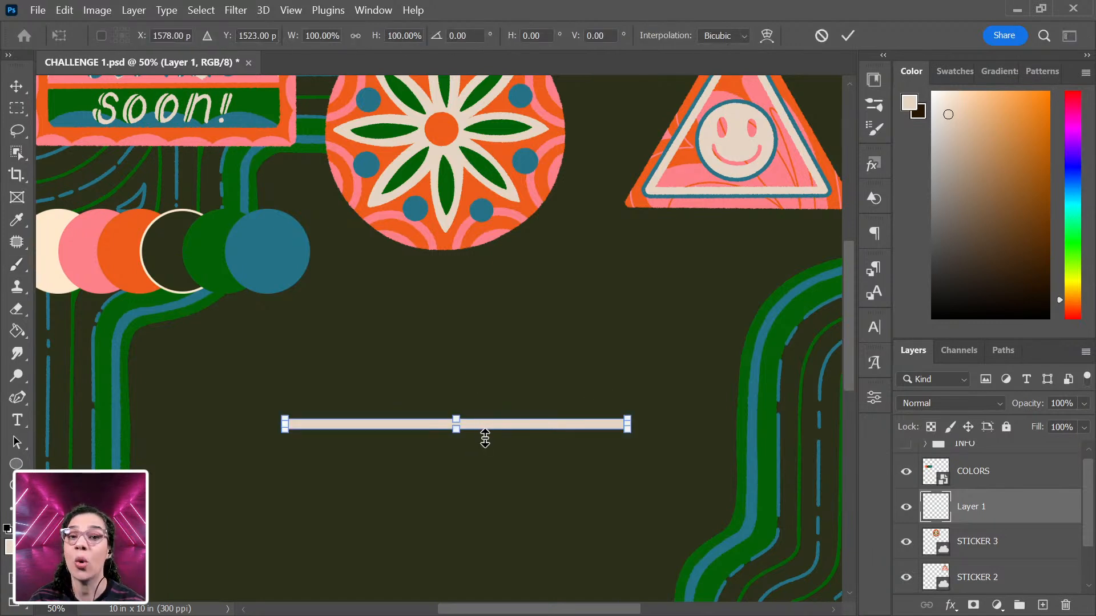
pyautogui.moveTo(478, 433)
pyautogui.mouseDown()
pyautogui.moveTo(553, 424)
pyautogui.moveTo(450, 449)
pyautogui.moveTo(505, 443)
pyautogui.moveTo(454, 455)
pyautogui.moveTo(472, 450)
pyautogui.mouseUp()
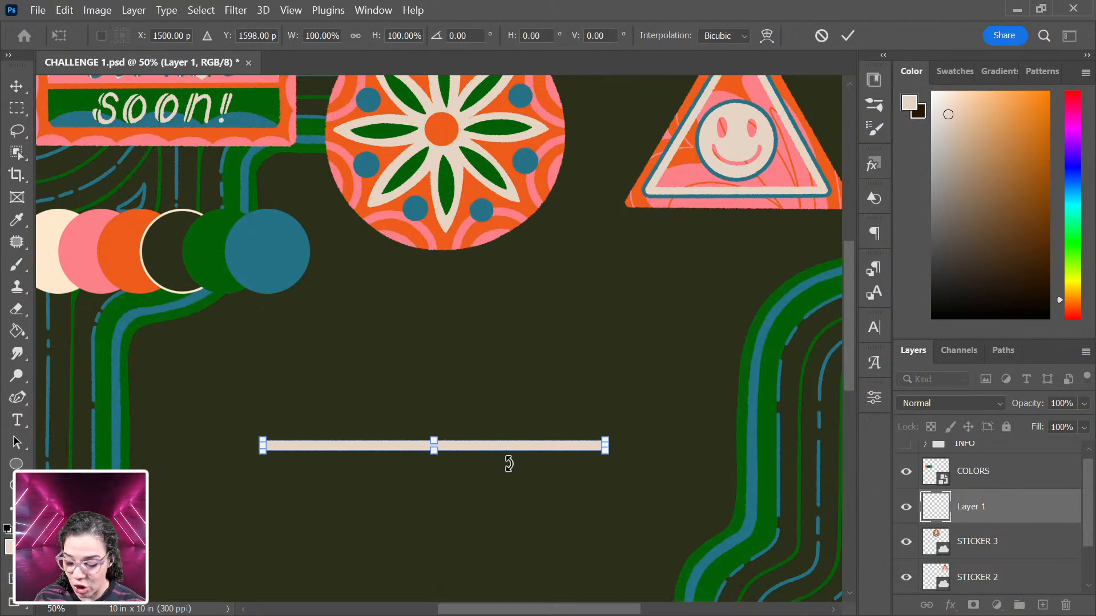
pyautogui.press('Return')
pyautogui.press('b')
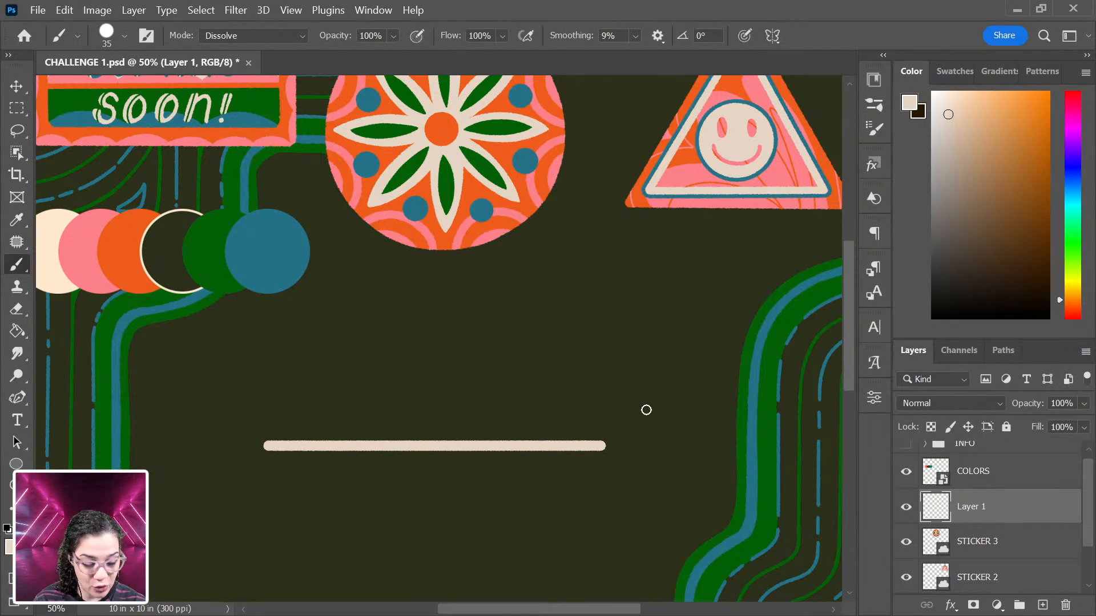
# Step: Paint a vertical line across the horizontal one on a new layer, centre it at X 1500 px, and shorten it to about 55% height
pyautogui.hotkey('ctrl', 'shift', 'alt', 'n')
pyautogui.moveTo(451, 302); pyautogui.dragTo(460, 503)
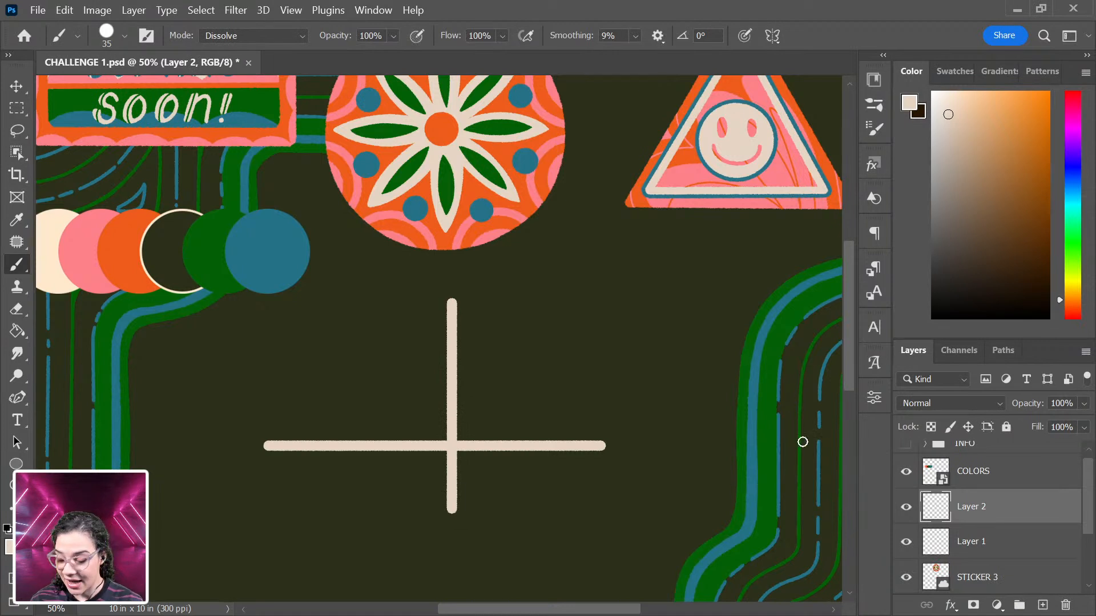
pyautogui.hotkey('ctrl', 't')
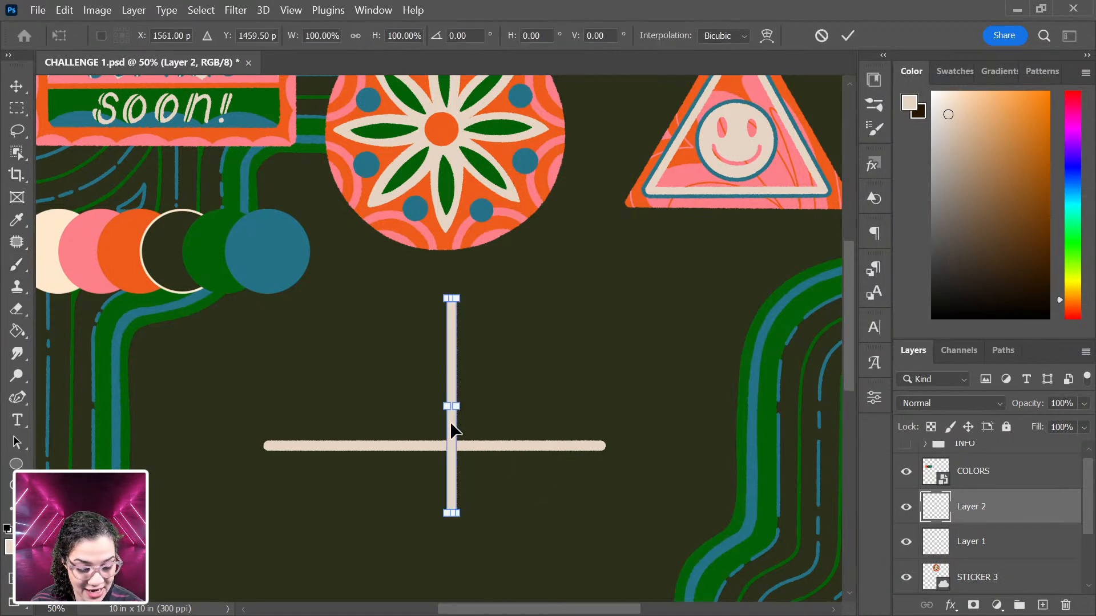
pyautogui.moveTo(450, 422); pyautogui.dragTo(433, 456)
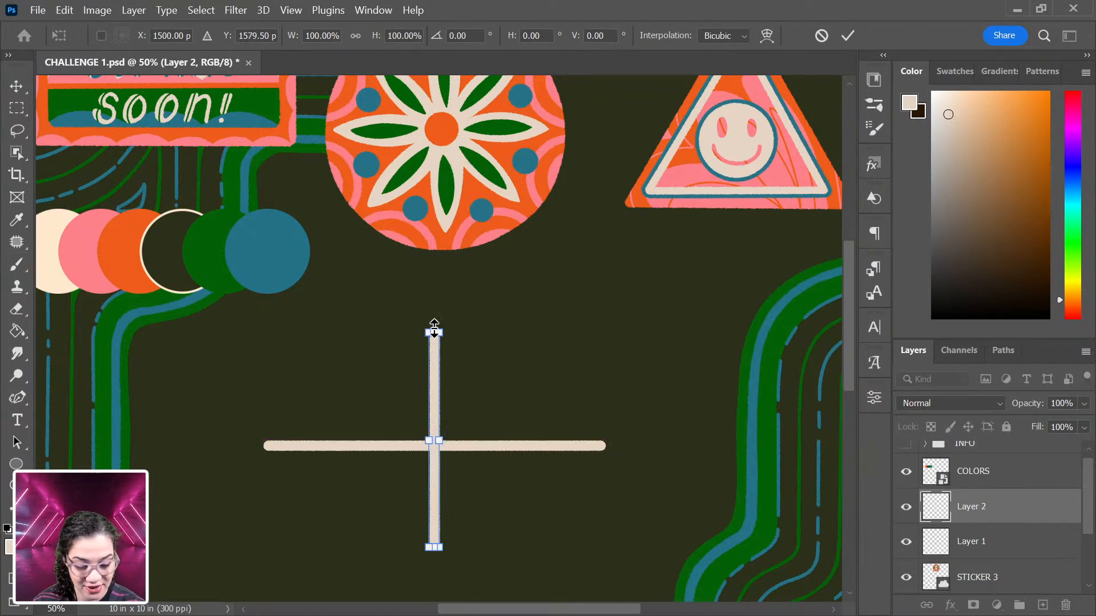
pyautogui.moveTo(434, 333); pyautogui.dragTo(435, 380)
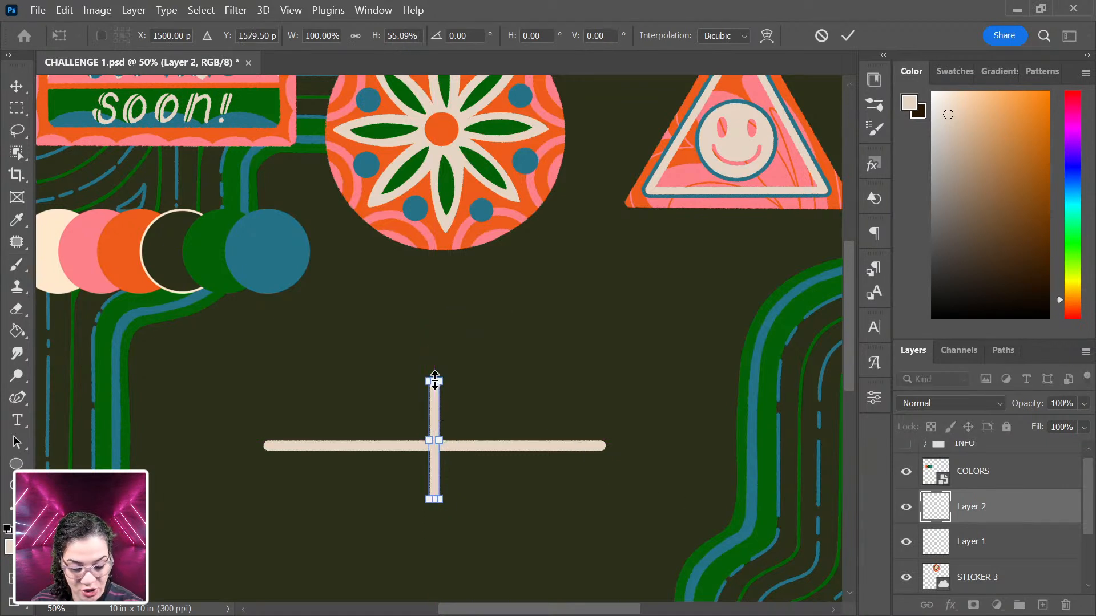
pyautogui.press('Return')
pyautogui.press('b')
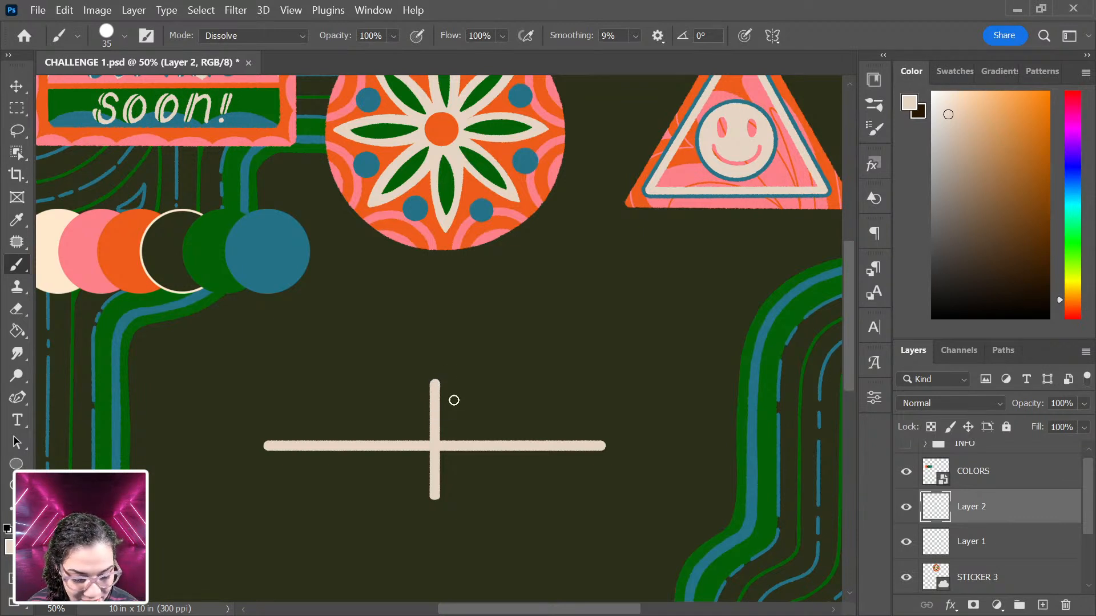
# Step: Connect the four ends of the crossed lines with straight brush strokes to outline a wide diamond
pyautogui.keyDown('shift'); pyautogui.click(266, 445); pyautogui.keyUp('shift')
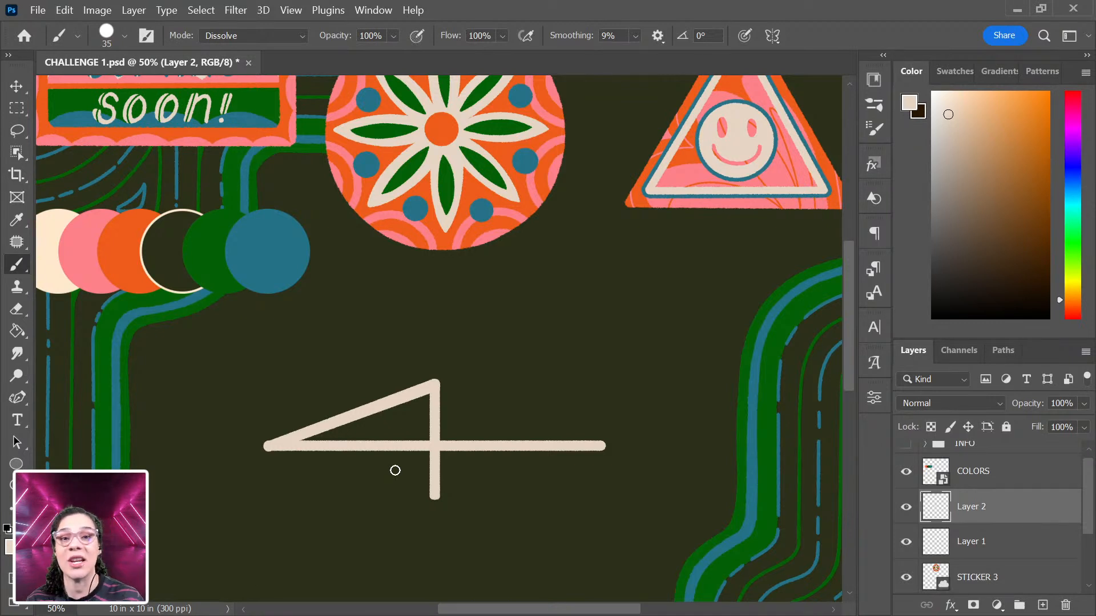
pyautogui.keyDown('shift'); pyautogui.click(435, 497); pyautogui.keyUp('shift')
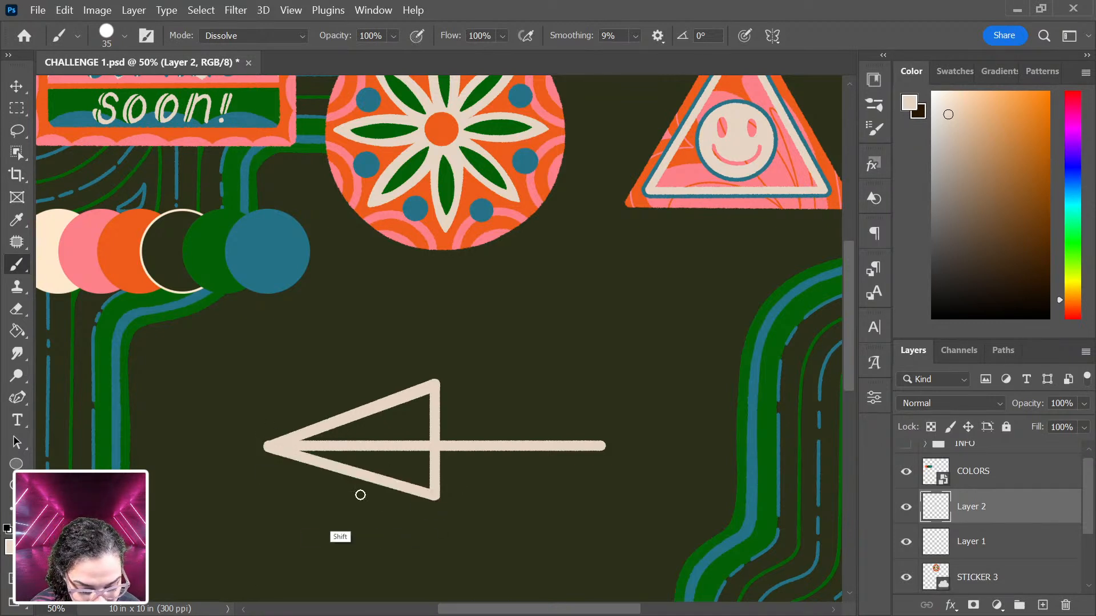
pyautogui.keyDown('shift'); pyautogui.click(602, 446); pyautogui.keyUp('shift')
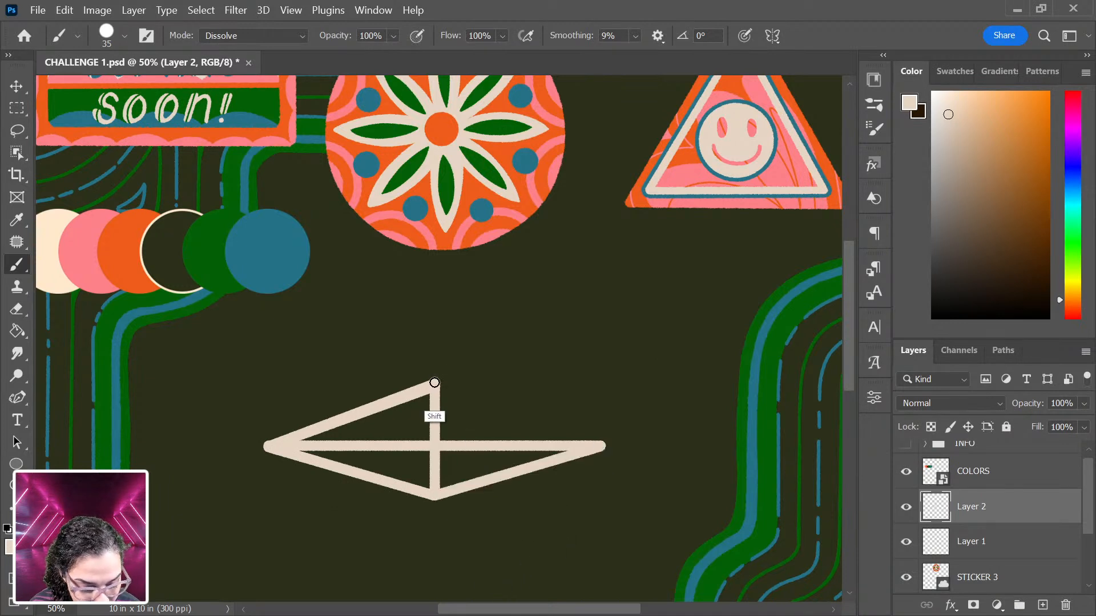
pyautogui.keyDown('shift'); pyautogui.click(435, 380); pyautogui.keyUp('shift')
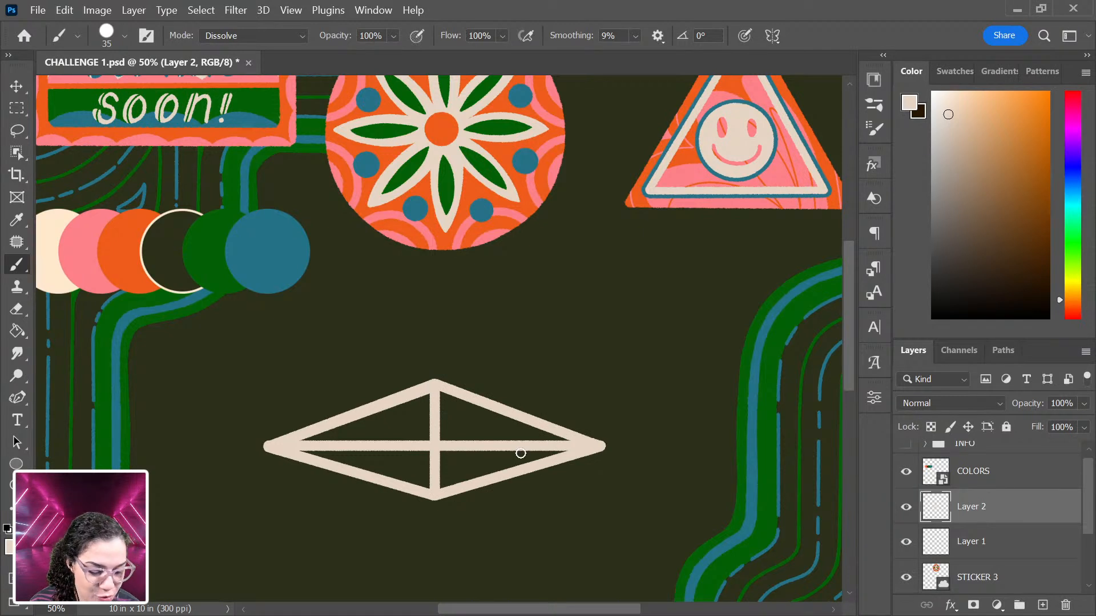
# Step: Fill the inside of the diamond outline with cream paint, enlarging the brush to 60 px
pyautogui.moveTo(557, 448)
pyautogui.mouseDown()
pyautogui.moveTo(451, 470)
pyautogui.moveTo(456, 451)
pyautogui.mouseUp()
pyautogui.press(']')
pyautogui.press(']')
pyautogui.moveTo(435, 401)
pyautogui.mouseDown()
pyautogui.moveTo(557, 443)
pyautogui.moveTo(496, 448)
pyautogui.moveTo(563, 443)
pyautogui.moveTo(487, 438)
pyautogui.moveTo(458, 471)
pyautogui.moveTo(518, 456)
pyautogui.moveTo(516, 438)
pyautogui.moveTo(472, 445)
pyautogui.moveTo(438, 424)
pyautogui.moveTo(441, 440)
pyautogui.moveTo(478, 425)
pyautogui.moveTo(534, 433)
pyautogui.moveTo(453, 419)
pyautogui.moveTo(434, 403)
pyautogui.moveTo(365, 419)
pyautogui.moveTo(300, 453)
pyautogui.moveTo(395, 463)
pyautogui.moveTo(432, 484)
pyautogui.moveTo(403, 449)
pyautogui.moveTo(363, 452)
pyautogui.moveTo(386, 425)
pyautogui.mouseUp()
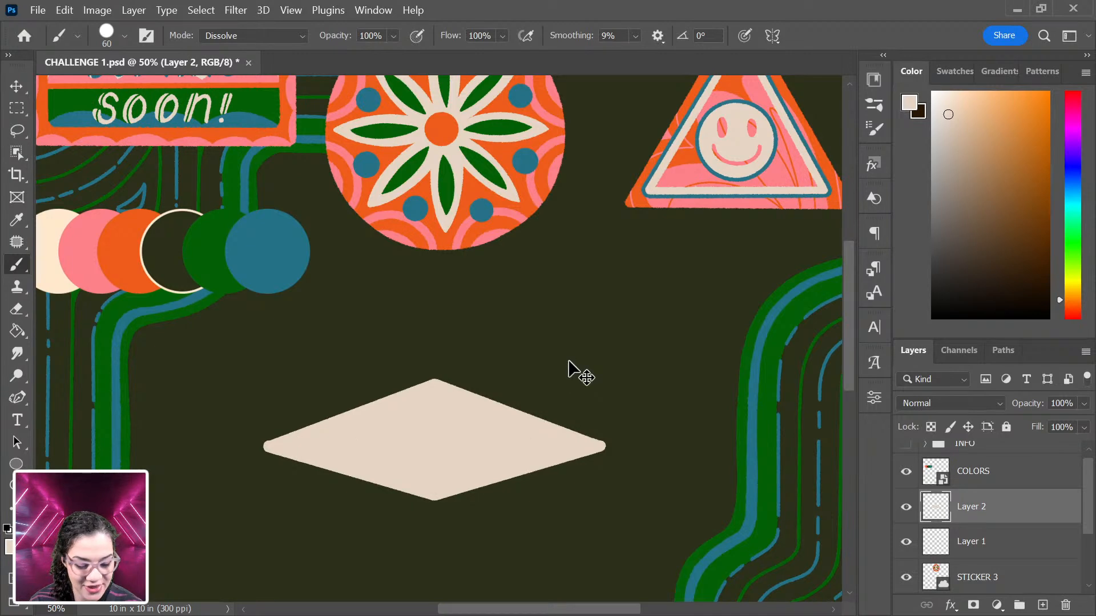
# Step: Reduce the brush to 40 px, paint wavy test strokes above the diamond at 9% smoothing, and undo them
pyautogui.hotkey('ctrl', '+')
pyautogui.press('[')
pyautogui.press('[')
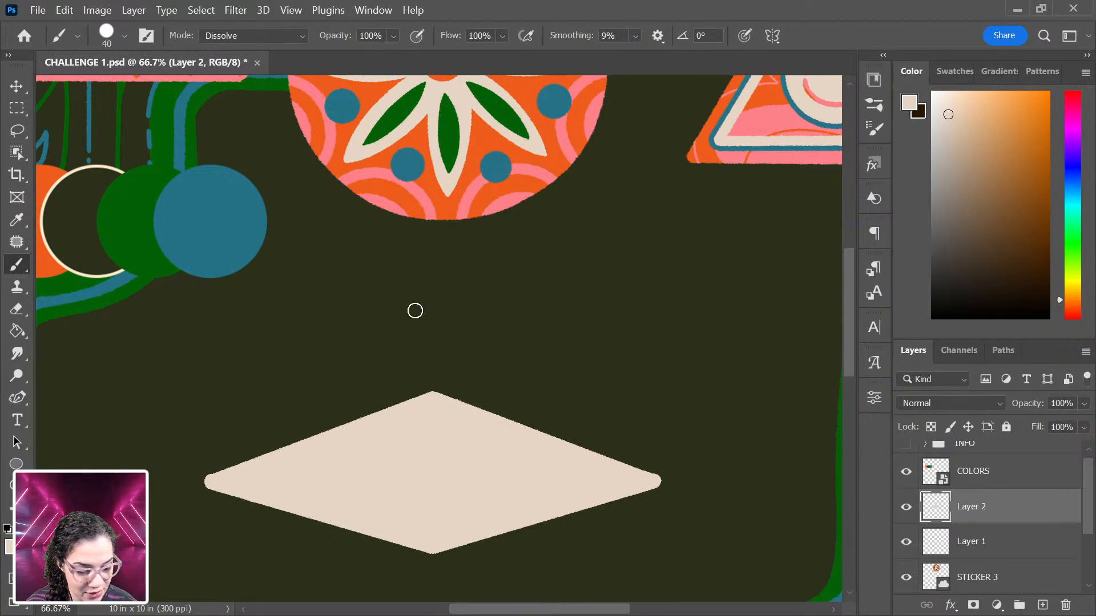
pyautogui.moveTo(355, 330)
pyautogui.mouseDown()
pyautogui.moveTo(374, 311)
pyautogui.moveTo(425, 337)
pyautogui.moveTo(460, 300)
pyautogui.moveTo(453, 321)
pyautogui.moveTo(534, 306)
pyautogui.mouseUp()
pyautogui.hotkey('ctrl', 'z')
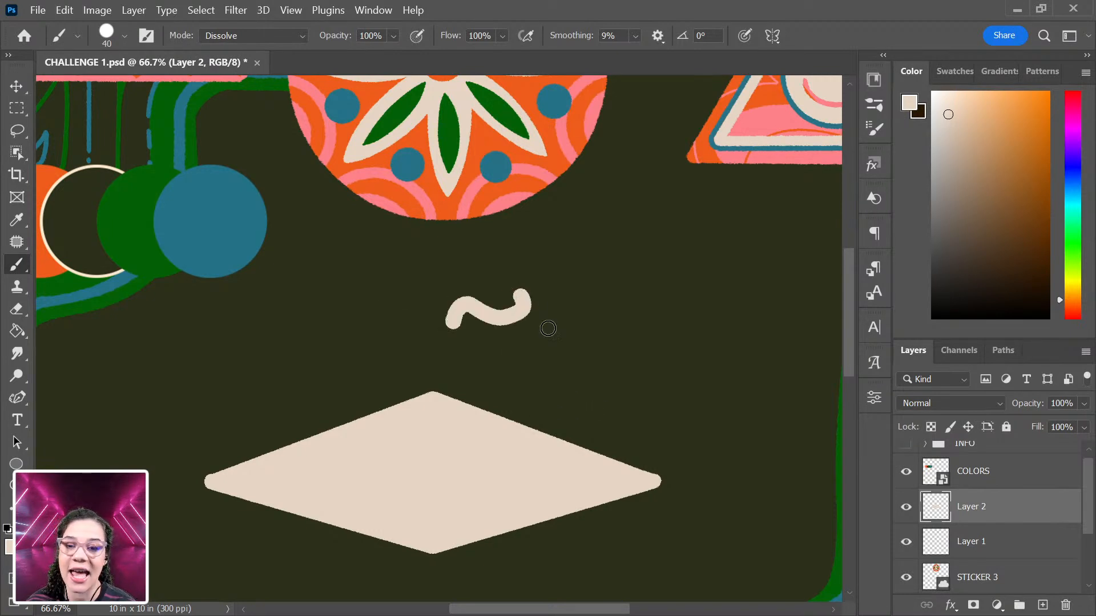
pyautogui.hotkey('ctrl', 'z')
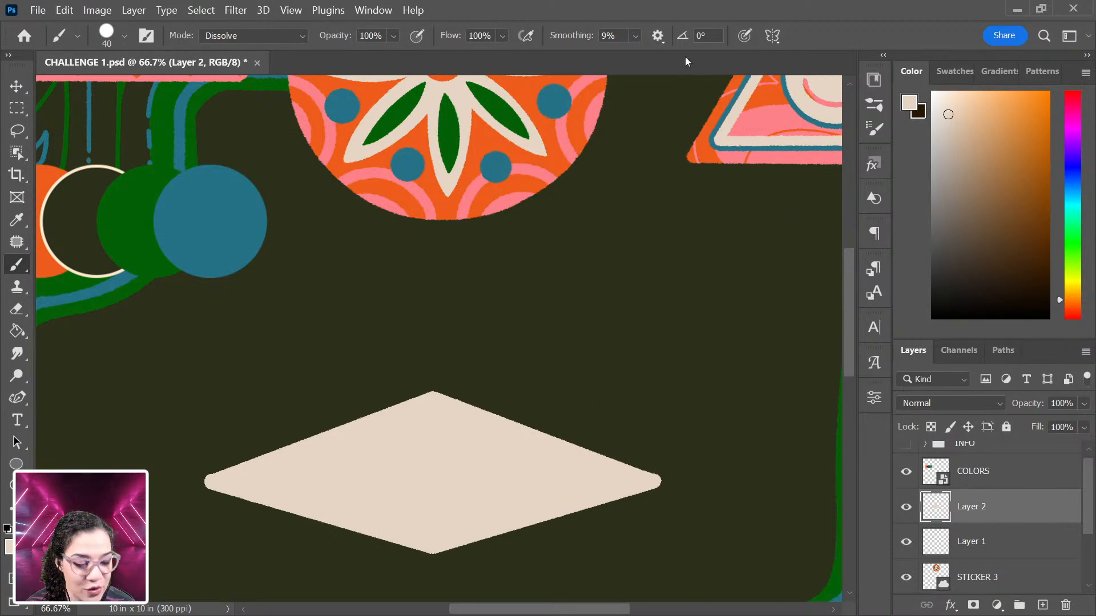
# Step: Set the brush smoothing to 30%, try it with wavy test strokes above the diamond, and undo them
pyautogui.click(635, 36)
pyautogui.moveTo(318, 358)
pyautogui.mouseDown()
pyautogui.moveTo(380, 336)
pyautogui.moveTo(376, 301)
pyautogui.moveTo(411, 306)
pyautogui.mouseUp()
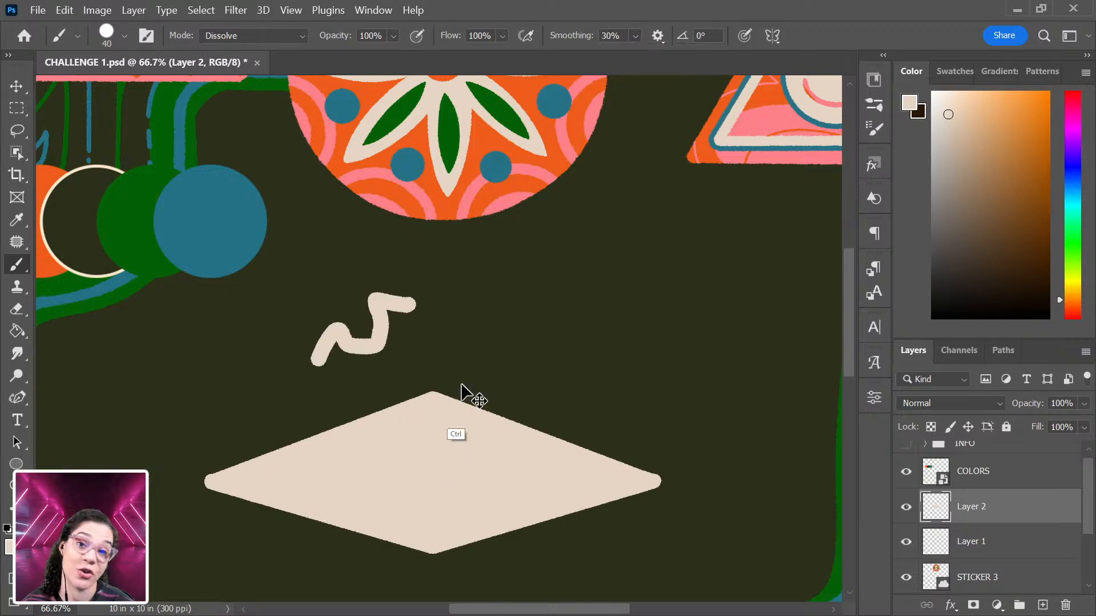
pyautogui.hotkey('ctrl', 'z')
pyautogui.moveTo(354, 347)
pyautogui.mouseDown()
pyautogui.moveTo(406, 340)
pyautogui.moveTo(436, 312)
pyautogui.mouseUp()
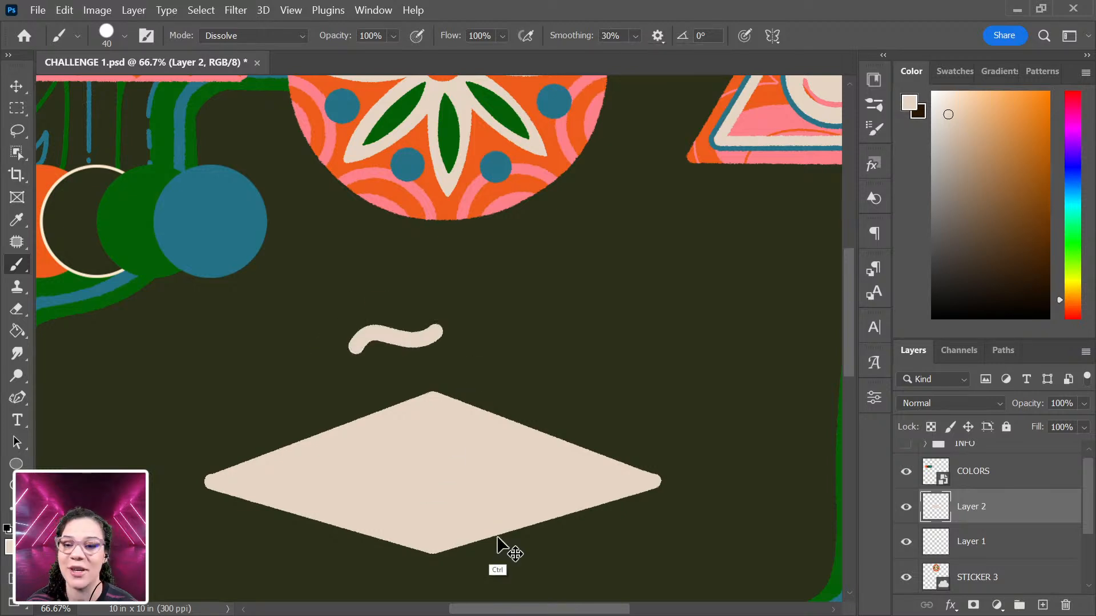
pyautogui.hotkey('ctrl', 'z')
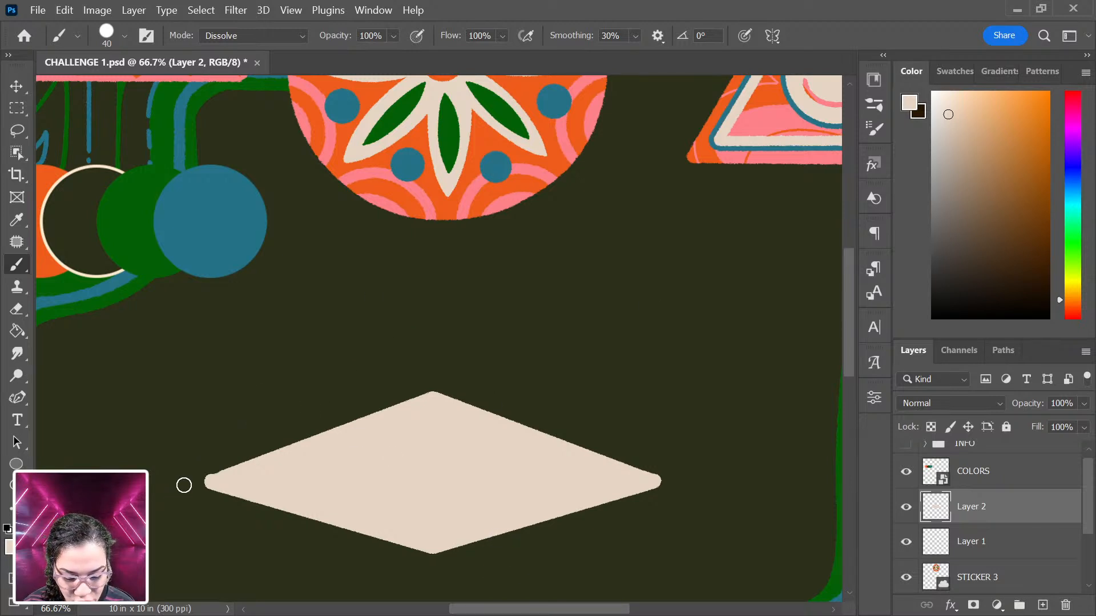
# Step: Merge Layer 2 into Layer 1 and smooth the two side tips of the cream diamond
pyautogui.hotkey('ctrl', 'z')
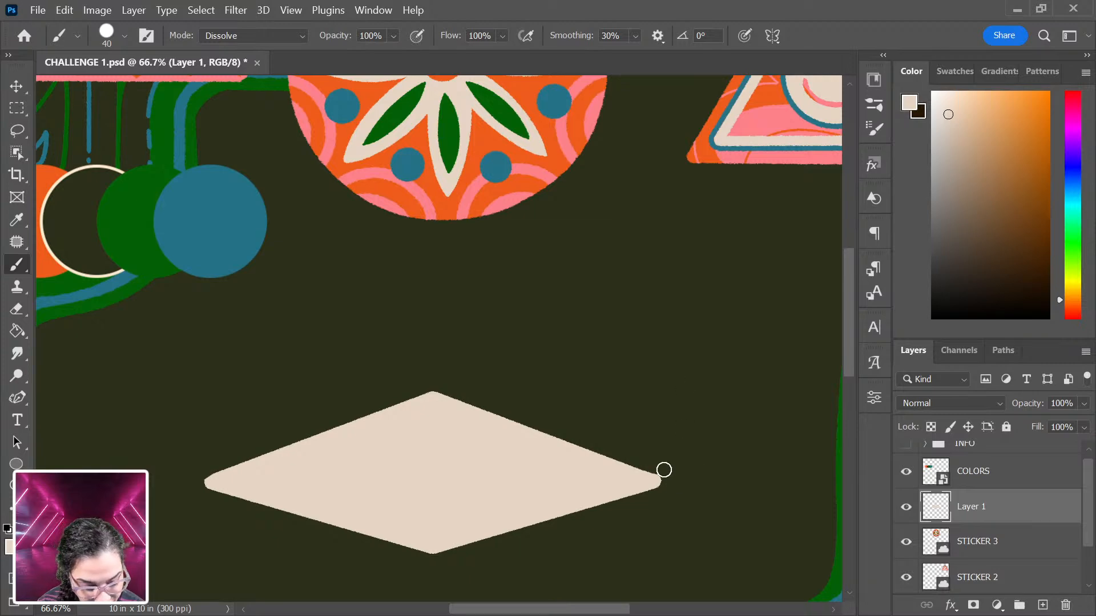
pyautogui.press('Tab')
pyautogui.press('Tab')
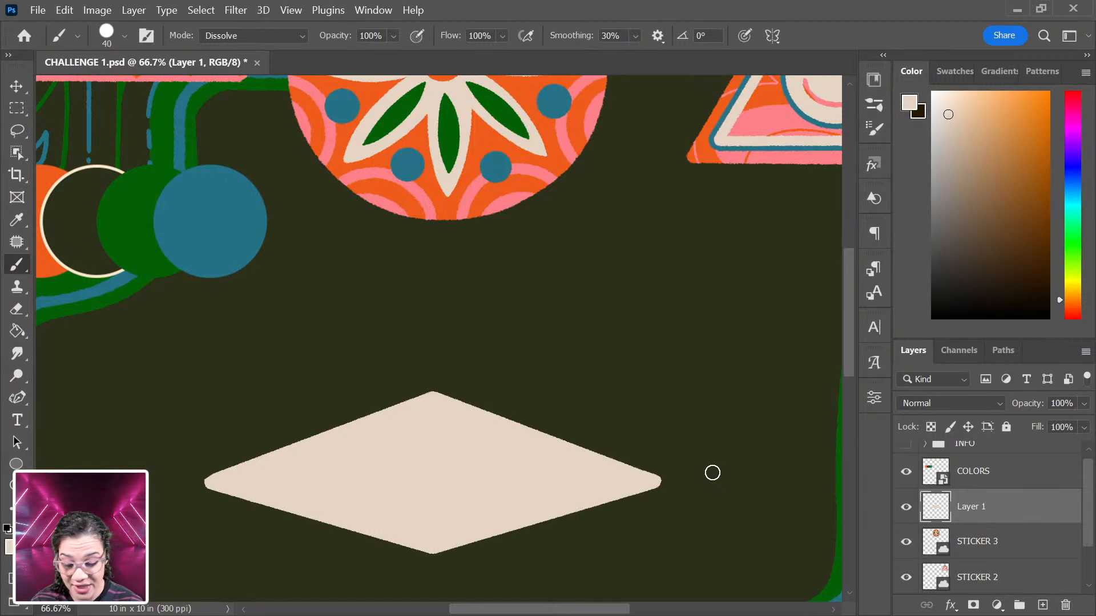
# Step: Draw a square shape of about 446 px between the flower sticker and the cream diamond with the Rectangle tool
pyautogui.click(16, 463)
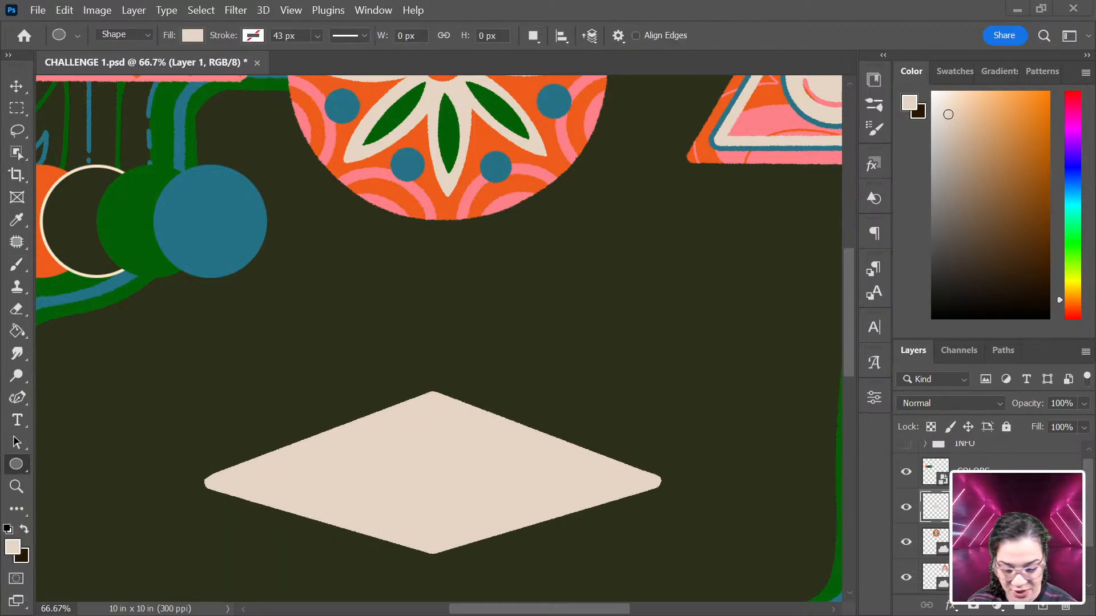
pyautogui.click(18, 466)
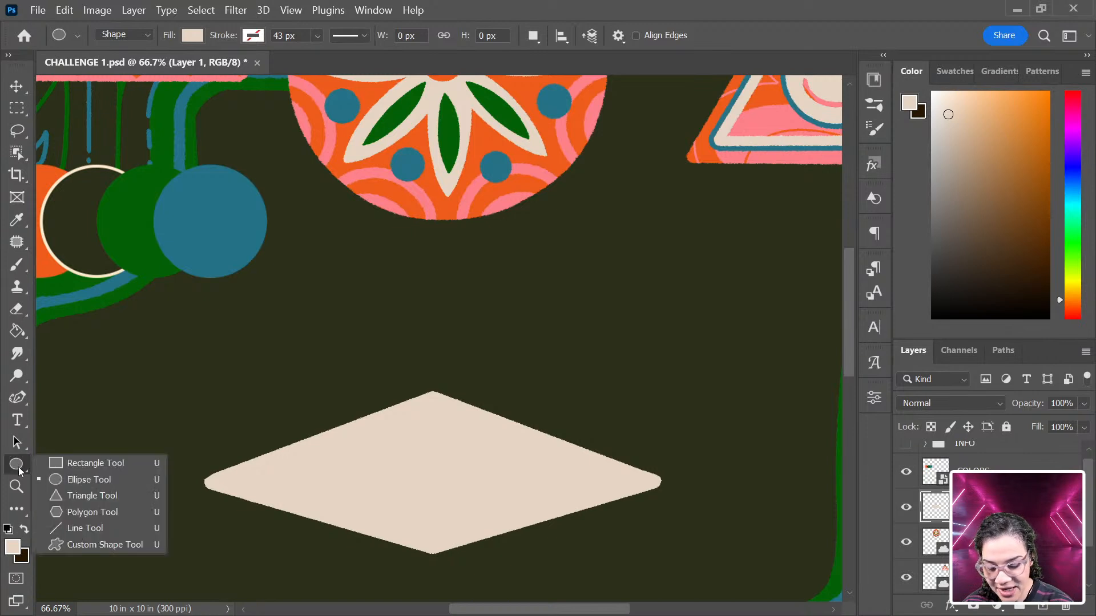
pyautogui.click(125, 463)
pyautogui.moveTo(311, 271); pyautogui.dragTo(665, 440)
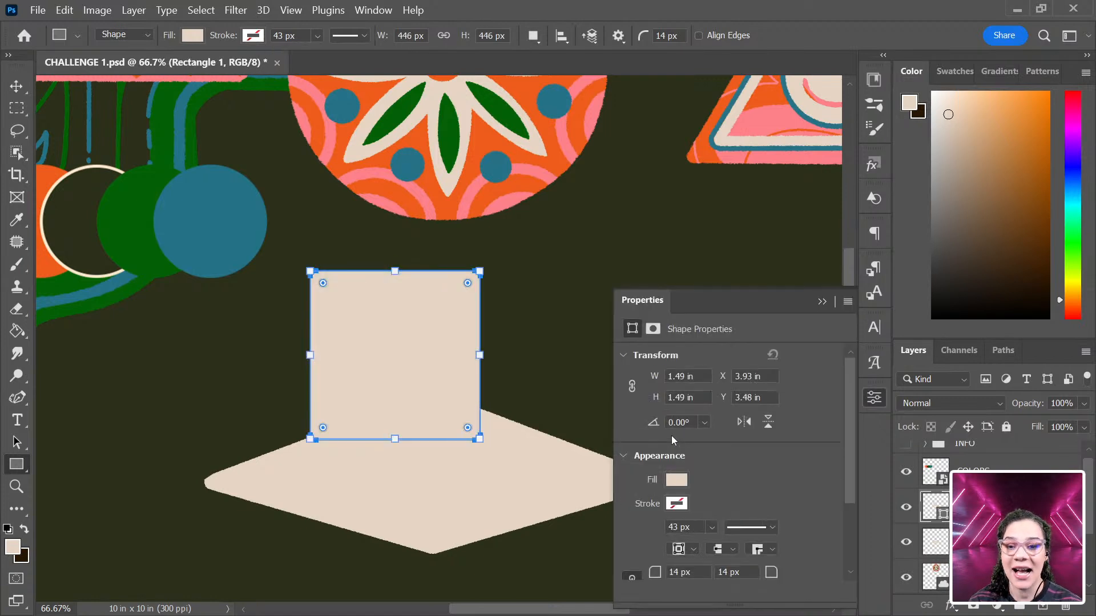
# Step: Change the square's fill to the flower sticker's pink, fd8188, by sampling it from the artwork
pyautogui.click(676, 481)
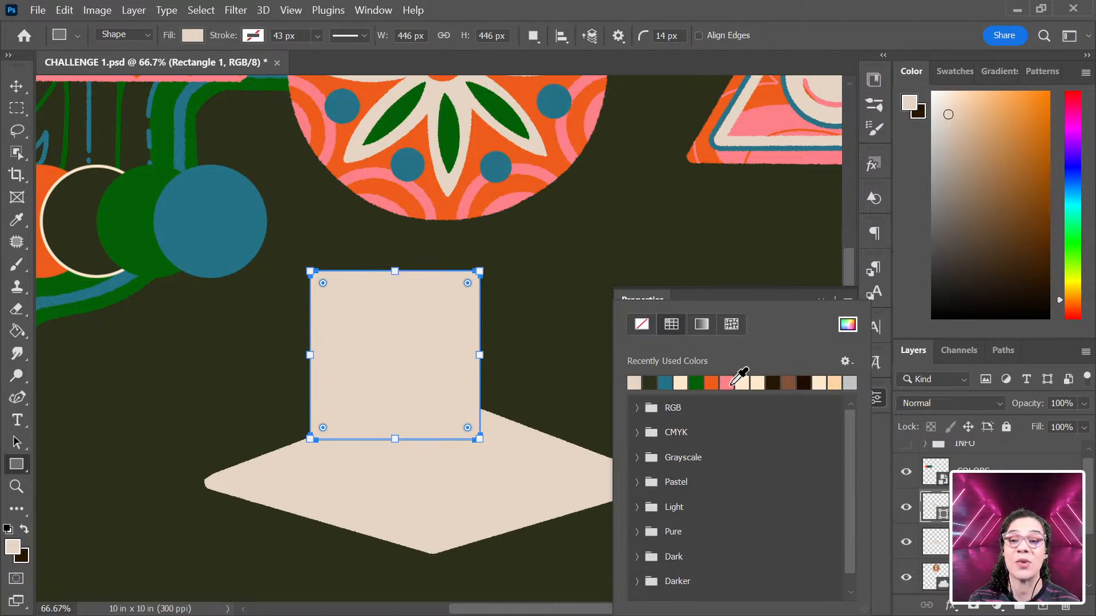
pyautogui.click(849, 327)
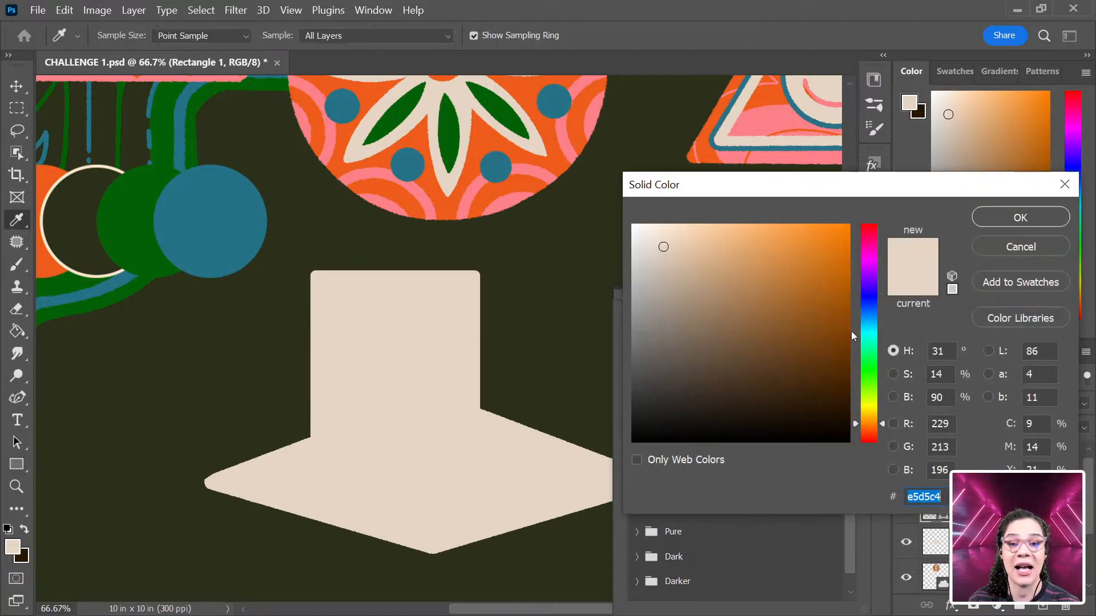
pyautogui.click(528, 170)
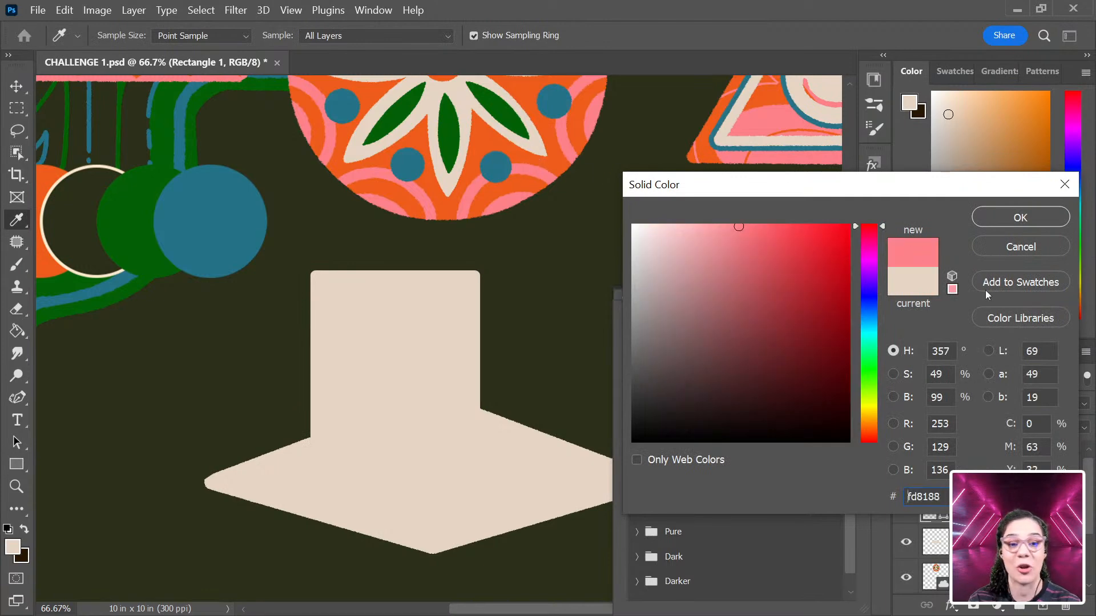
pyautogui.click(1014, 240)
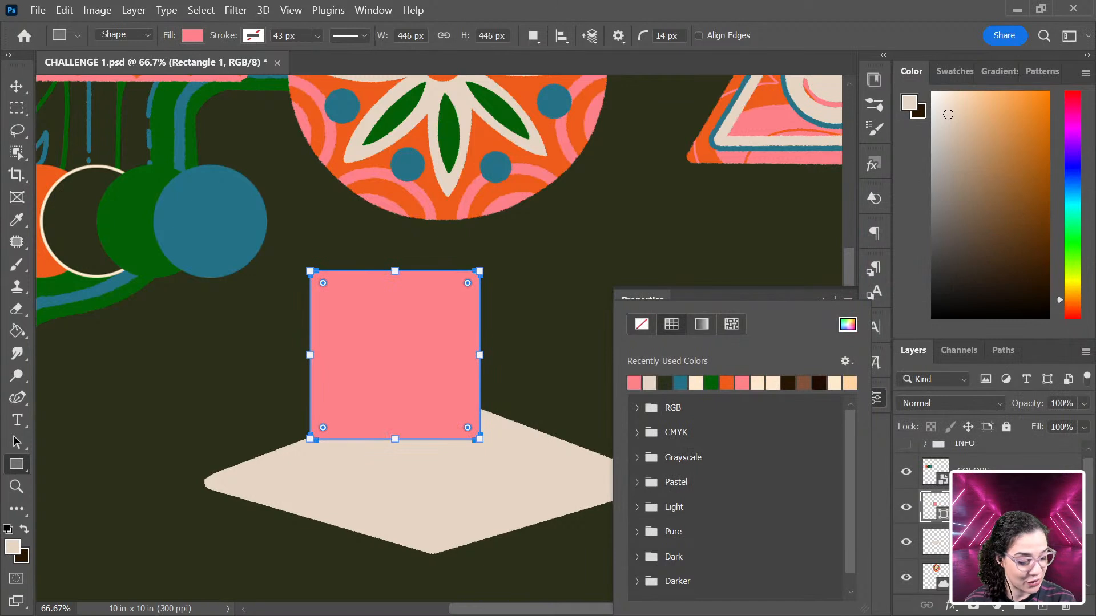
pyautogui.press('Escape')
pyautogui.click(875, 395)
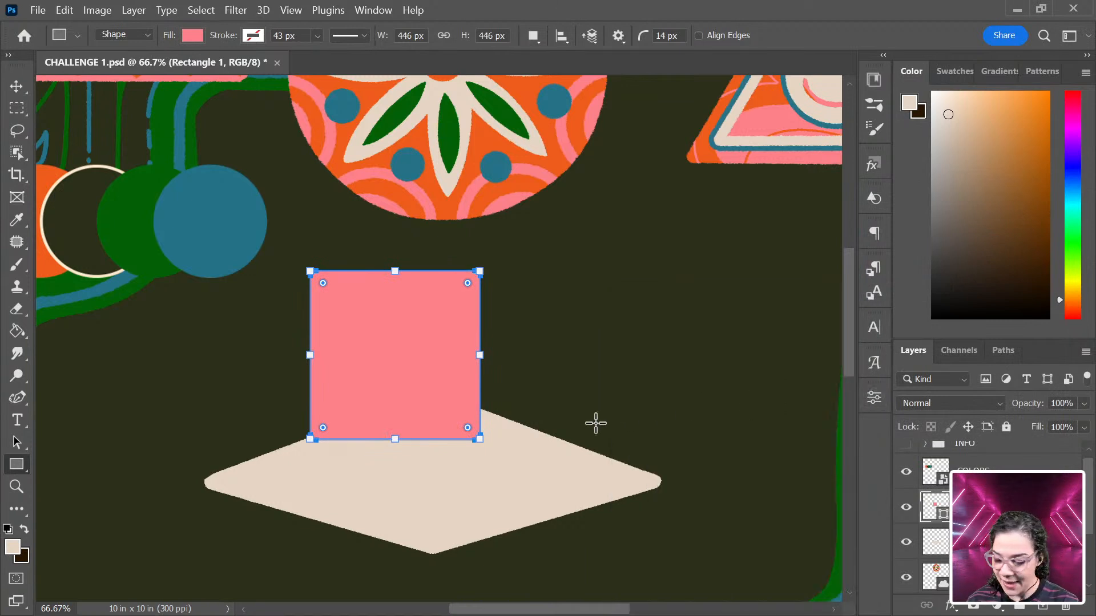
# Step: Rotate the pink square by -45°, scale it to about 99%, and centre it over the cream diamond at X 1500 px
pyautogui.hotkey('ctrl', 't')
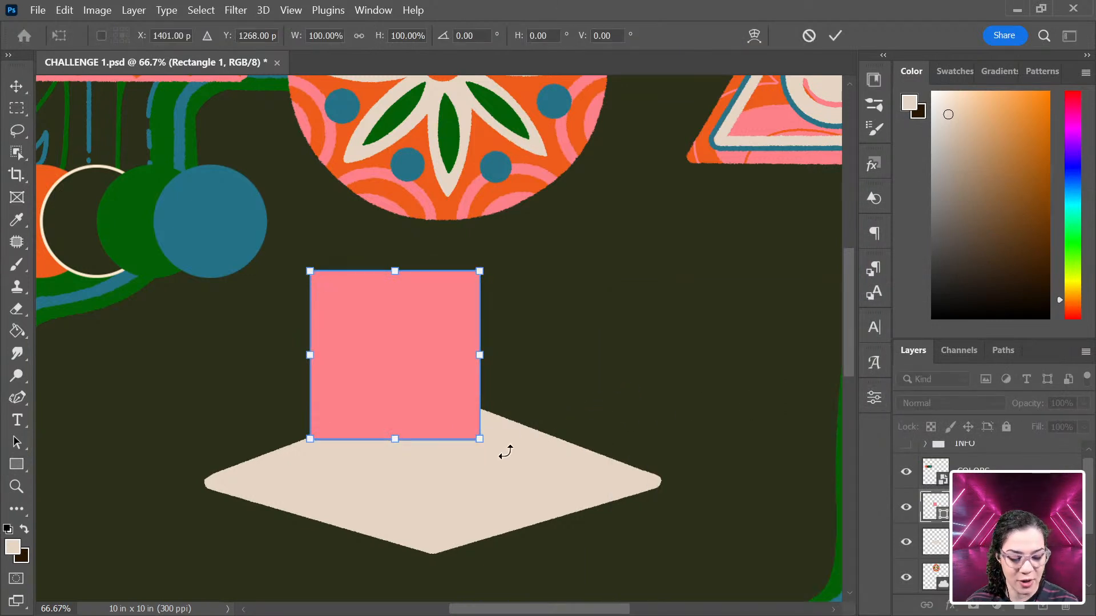
pyautogui.moveTo(509, 453); pyautogui.dragTo(539, 346)
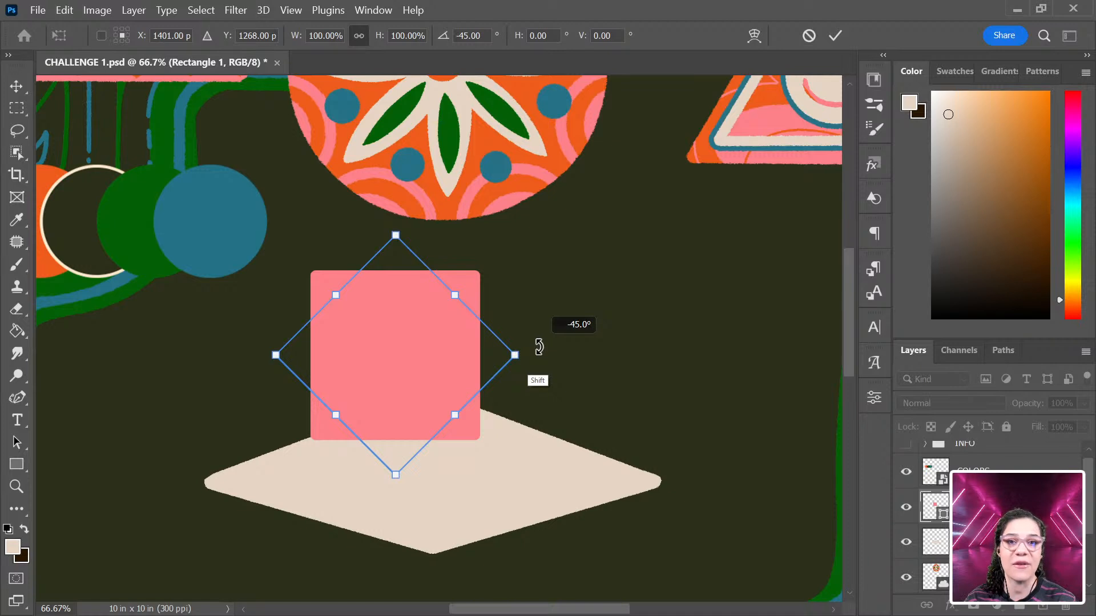
pyautogui.moveTo(538, 346); pyautogui.dragTo(557, 354)
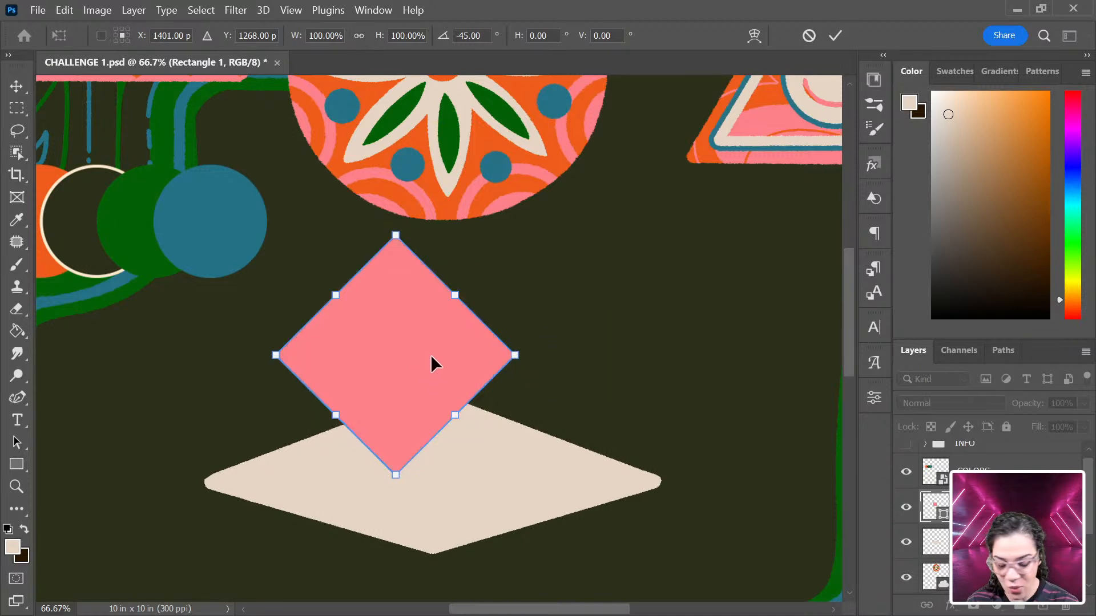
pyautogui.moveTo(432, 363); pyautogui.dragTo(474, 444)
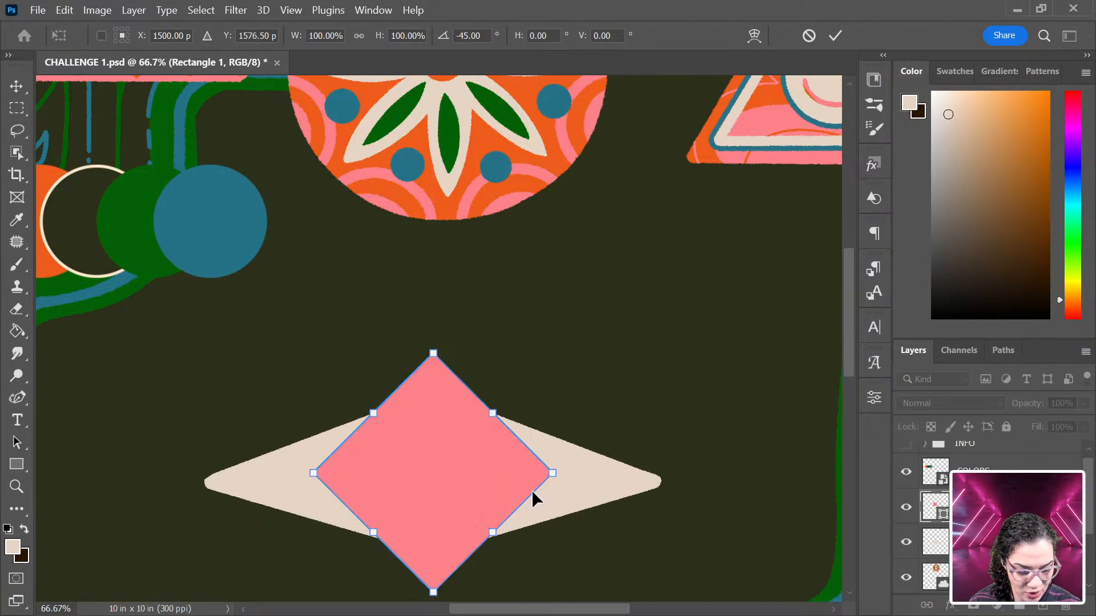
pyautogui.moveTo(433, 353)
pyautogui.mouseDown()
pyautogui.moveTo(434, 377)
pyautogui.moveTo(433, 354)
pyautogui.mouseUp()
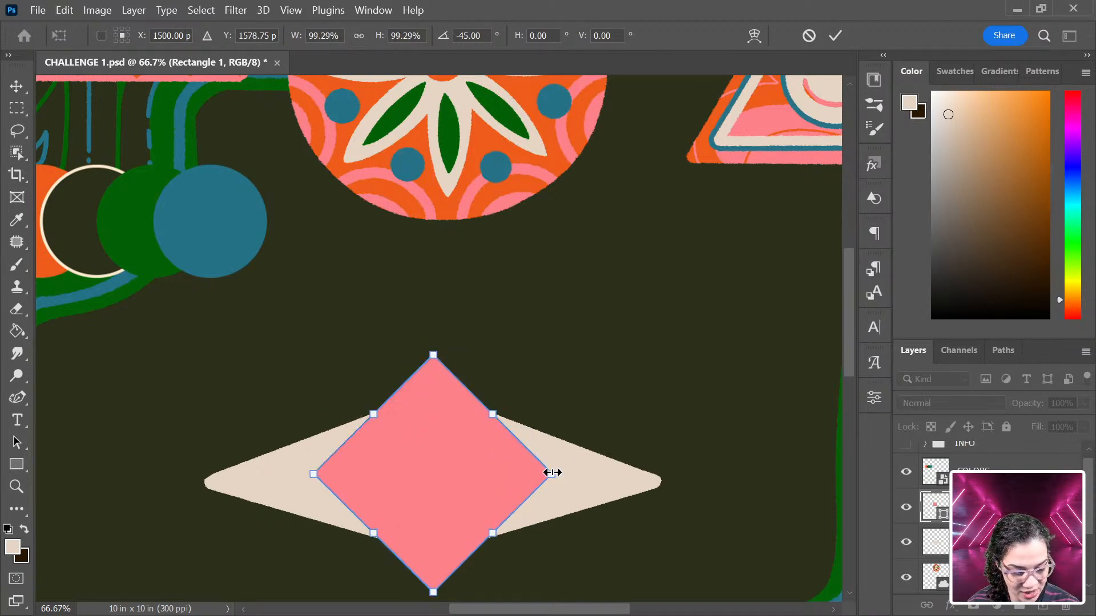
pyautogui.press('Return')
# Step: Stretch the pink diamond to about 162.5% width and 57.3% height so that it sits inside the cream diamond
pyautogui.hotkey('ctrl', 't')
pyautogui.moveTo(434, 355); pyautogui.dragTo(433, 490)
pyautogui.moveTo(454, 544); pyautogui.dragTo(448, 477)
pyautogui.moveTo(550, 423); pyautogui.dragTo(695, 427)
pyautogui.moveTo(531, 453); pyautogui.dragTo(472, 479)
pyautogui.moveTo(426, 554); pyautogui.dragTo(430, 535)
pyautogui.moveTo(482, 491); pyautogui.dragTo(489, 497)
pyautogui.moveTo(608, 473); pyautogui.dragTo(634, 474)
pyautogui.moveTo(504, 496); pyautogui.dragTo(492, 482)
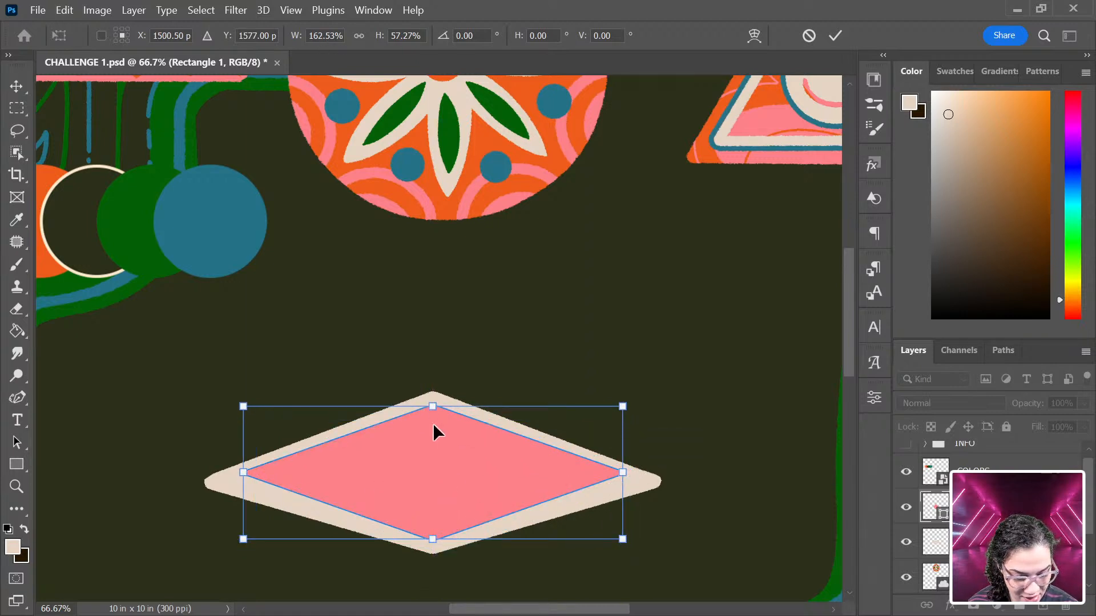
# Step: Try to resize the pink diamond to about 157.2% width and 50.4% height, evenly inset within the cream diamond
pyautogui.moveTo(433, 538); pyautogui.dragTo(440, 502)
pyautogui.moveTo(452, 454)
pyautogui.mouseDown()
pyautogui.moveTo(448, 487)
pyautogui.moveTo(451, 474)
pyautogui.mouseUp()
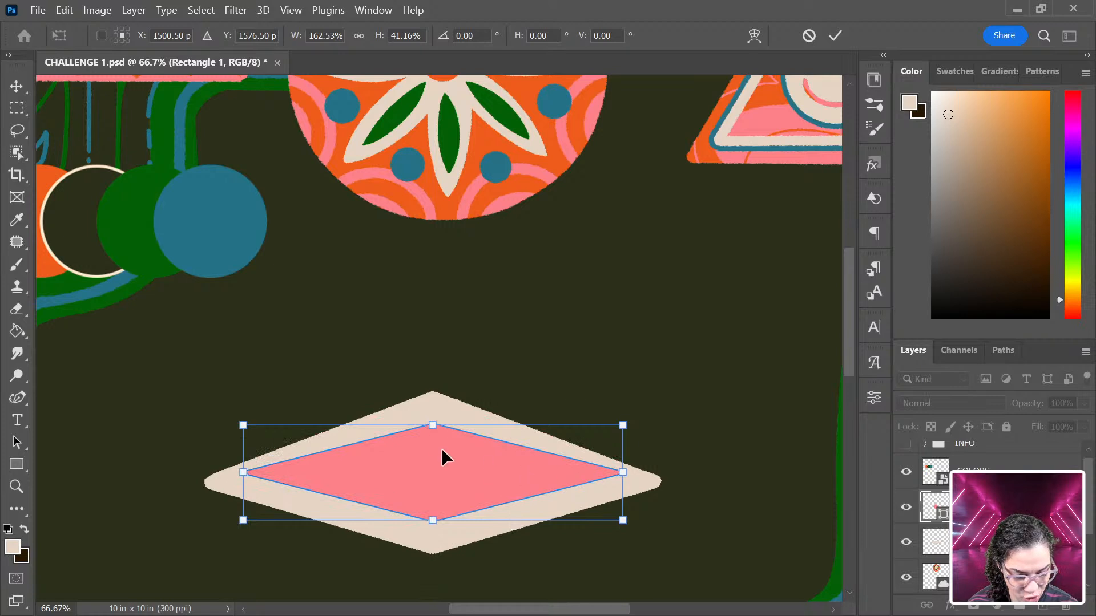
pyautogui.moveTo(432, 425); pyautogui.dragTo(433, 379)
pyautogui.moveTo(450, 469)
pyautogui.mouseDown()
pyautogui.moveTo(451, 501)
pyautogui.moveTo(448, 489)
pyautogui.mouseUp()
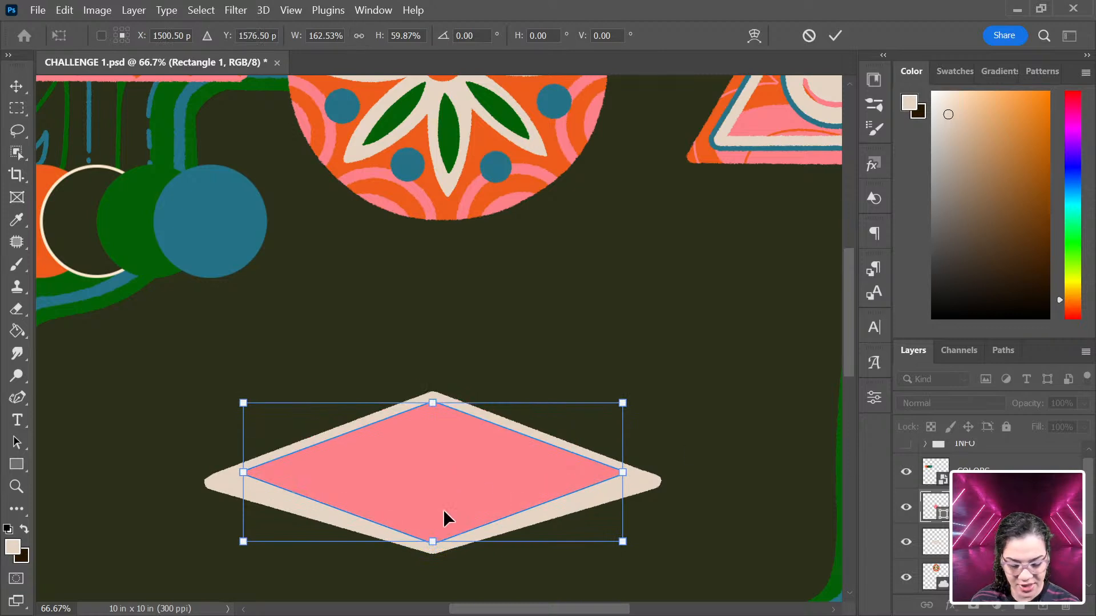
pyautogui.moveTo(433, 542); pyautogui.dragTo(433, 526)
pyautogui.moveTo(477, 468); pyautogui.dragTo(477, 484)
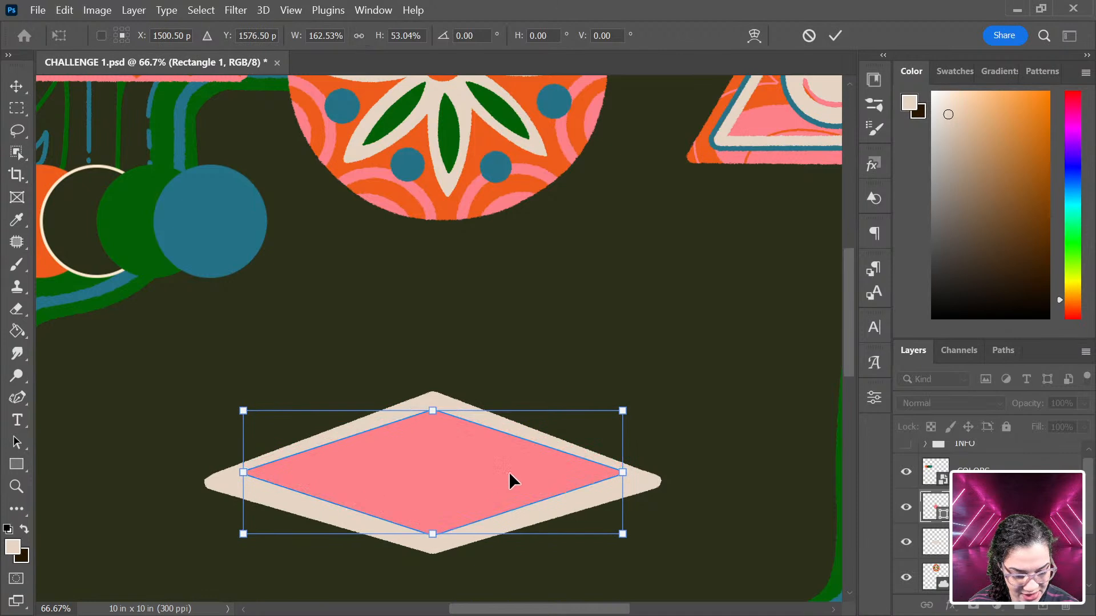
pyautogui.moveTo(431, 410); pyautogui.dragTo(432, 418)
pyautogui.moveTo(633, 475); pyautogui.dragTo(618, 475)
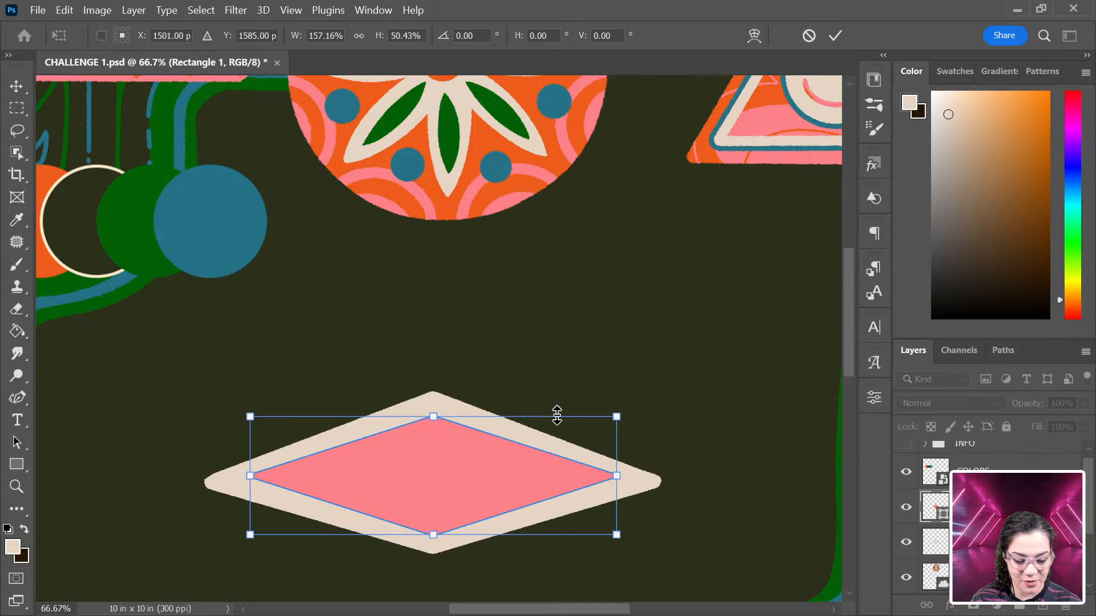
pyautogui.press('Return')
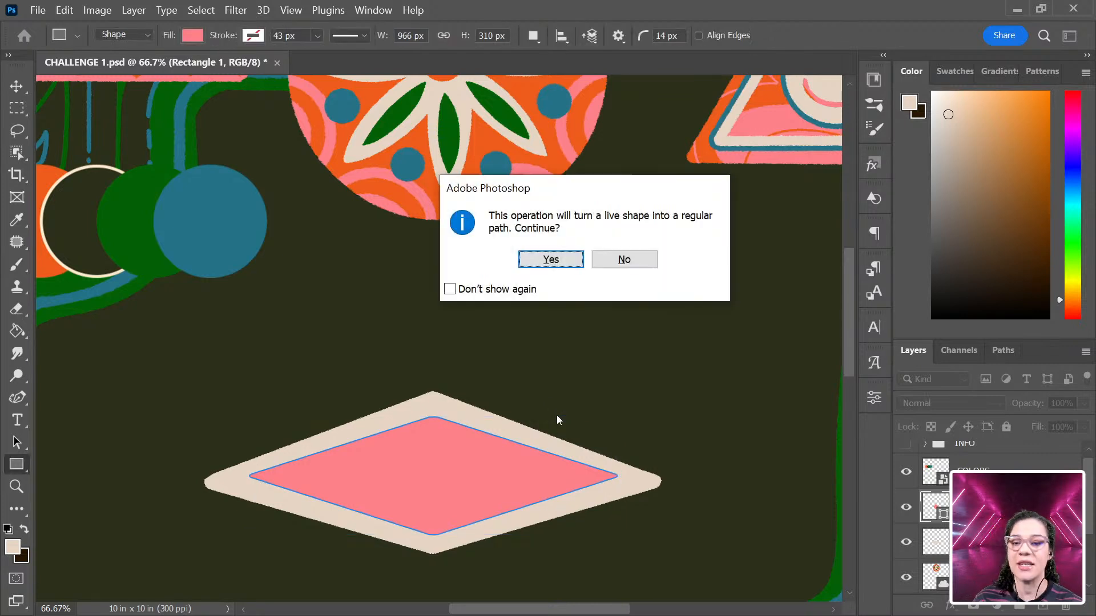
pyautogui.click(623, 259)
pyautogui.hotkey('ctrl', 'z')
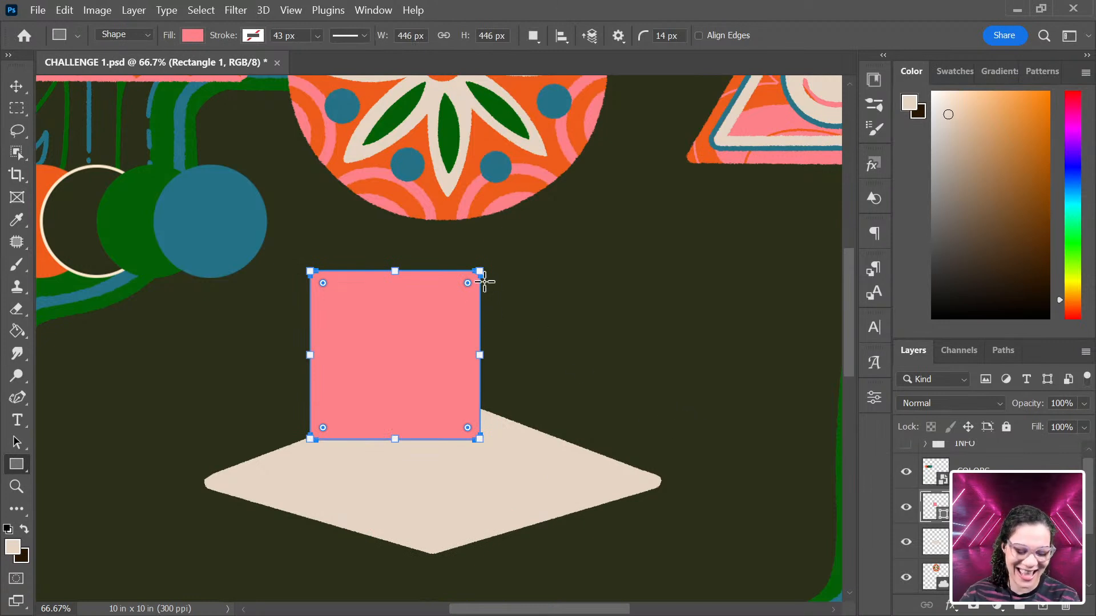
# Step: Rotate the pink square by -45° with Free Transform and apply the rotation
pyautogui.hotkey('ctrl', 't')
pyautogui.moveTo(548, 450); pyautogui.dragTo(565, 306)
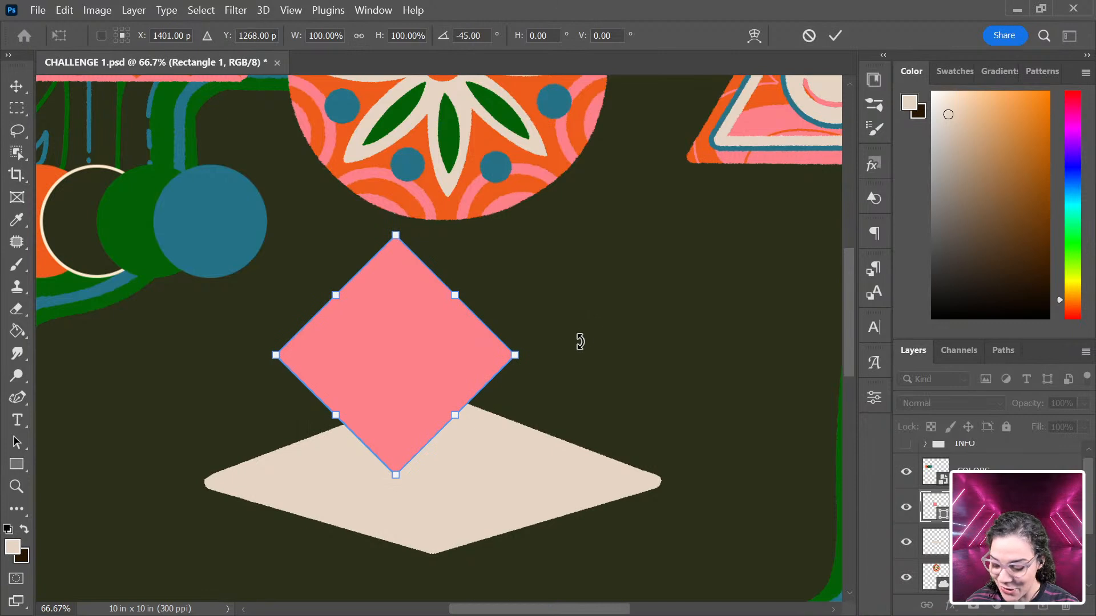
pyautogui.press('Return')
# Step: Scale the rotated pink square to about 152.8% width and 46.4% height, centre it inside the cream diamond, and accept conversion to a regular path
pyautogui.hotkey('ctrl', 't')
pyautogui.moveTo(410, 351); pyautogui.dragTo(446, 468)
pyautogui.moveTo(447, 359); pyautogui.dragTo(435, 516)
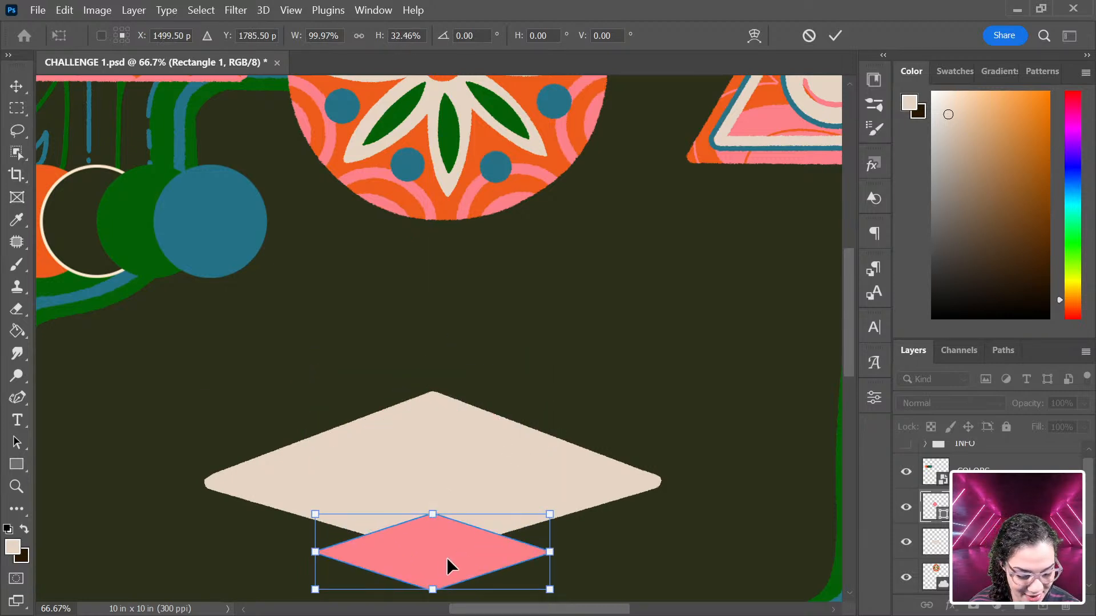
pyautogui.moveTo(447, 556); pyautogui.dragTo(448, 477)
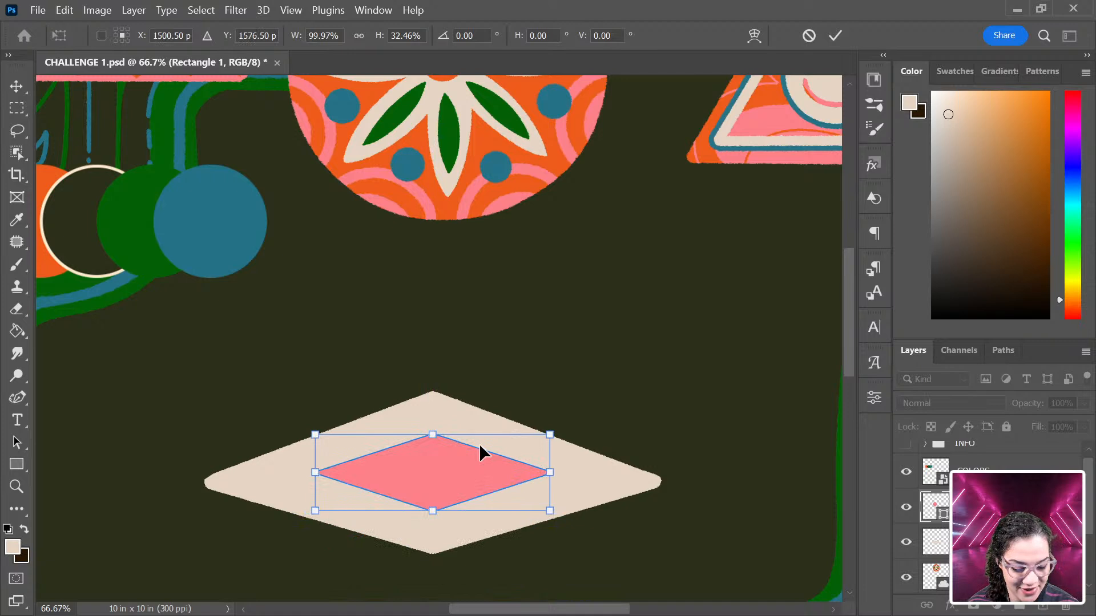
pyautogui.moveTo(550, 434); pyautogui.dragTo(613, 418)
pyautogui.moveTo(433, 411); pyautogui.dragTo(434, 423)
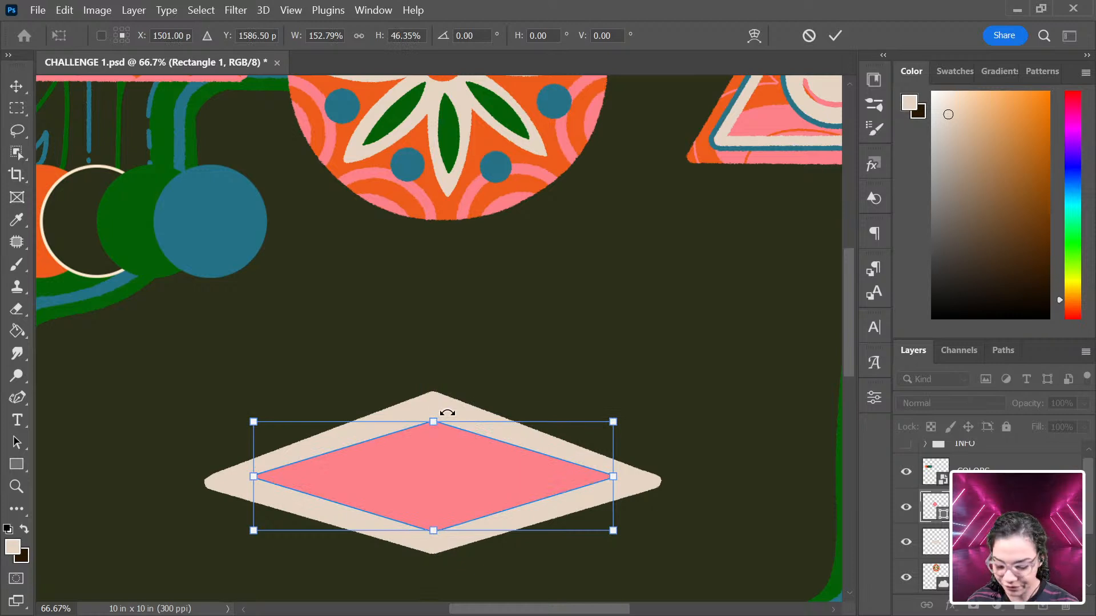
pyautogui.press('Return')
pyautogui.click(549, 260)
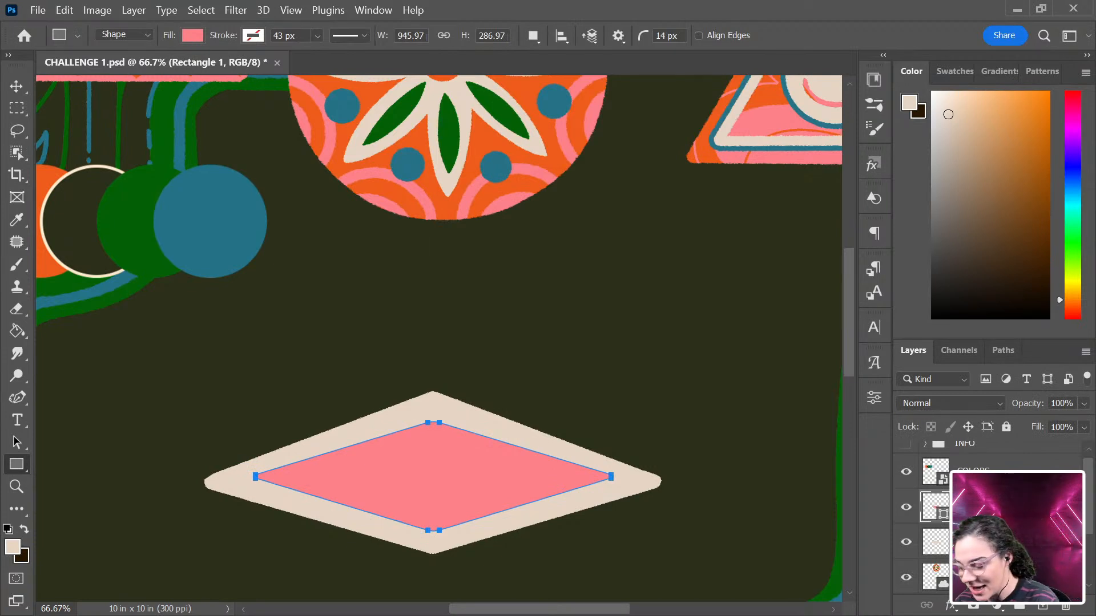
# Step: Add a new layer above the pink diamond and clip it to that shape with a clipping mask
pyautogui.click(1043, 606)
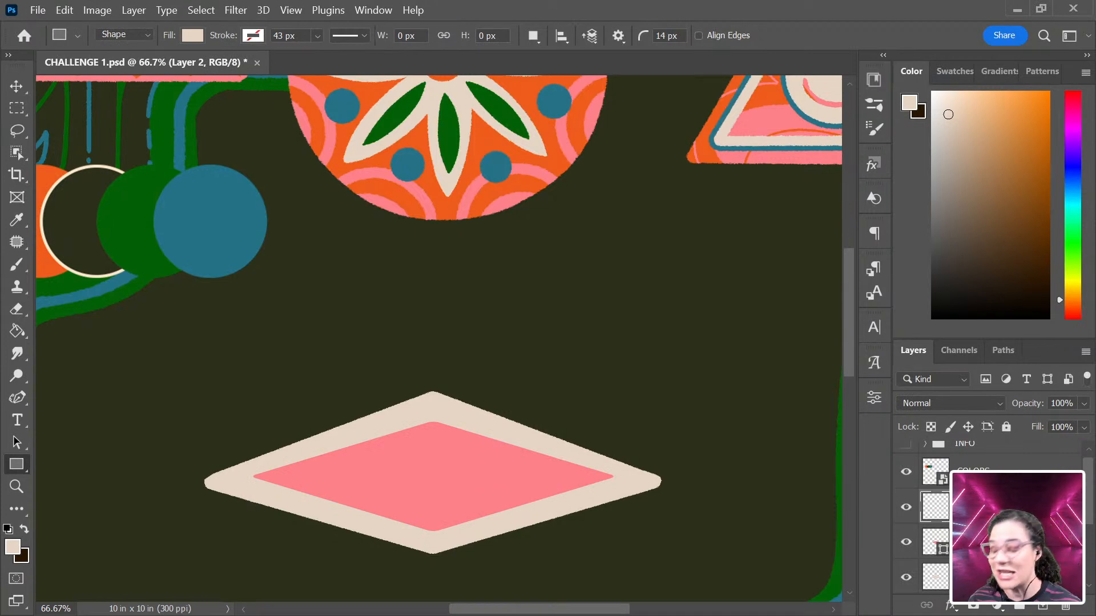
pyautogui.rightClick(981, 507)
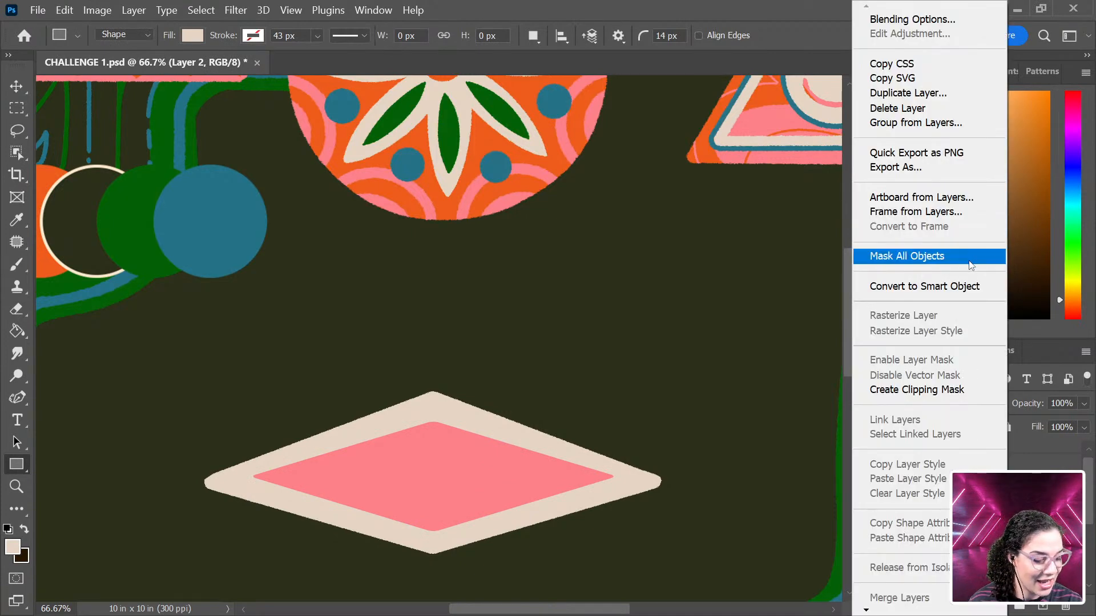
pyautogui.click(939, 390)
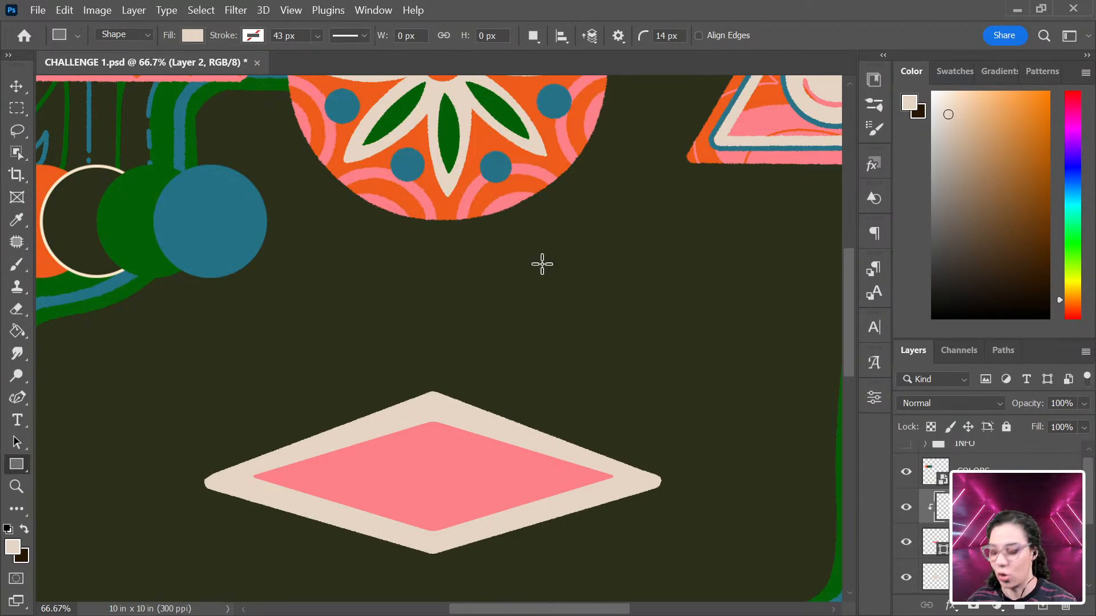
# Step: Switch to the Brush tool with the Soft Round Pressure Opacity and Flow preset from General Brushes
pyautogui.press('b')
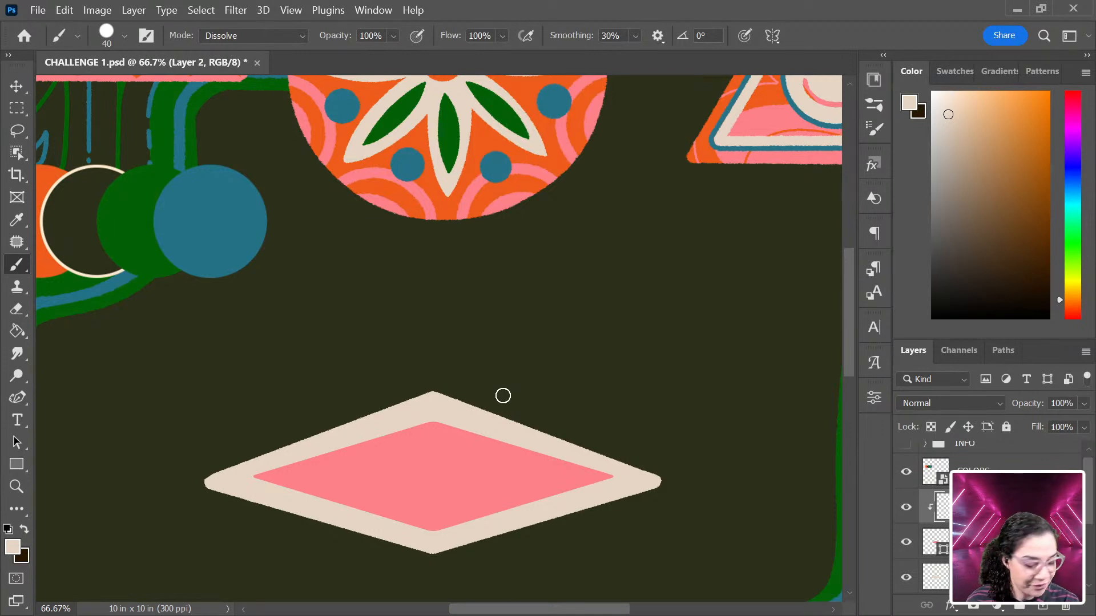
pyautogui.rightClick(506, 398)
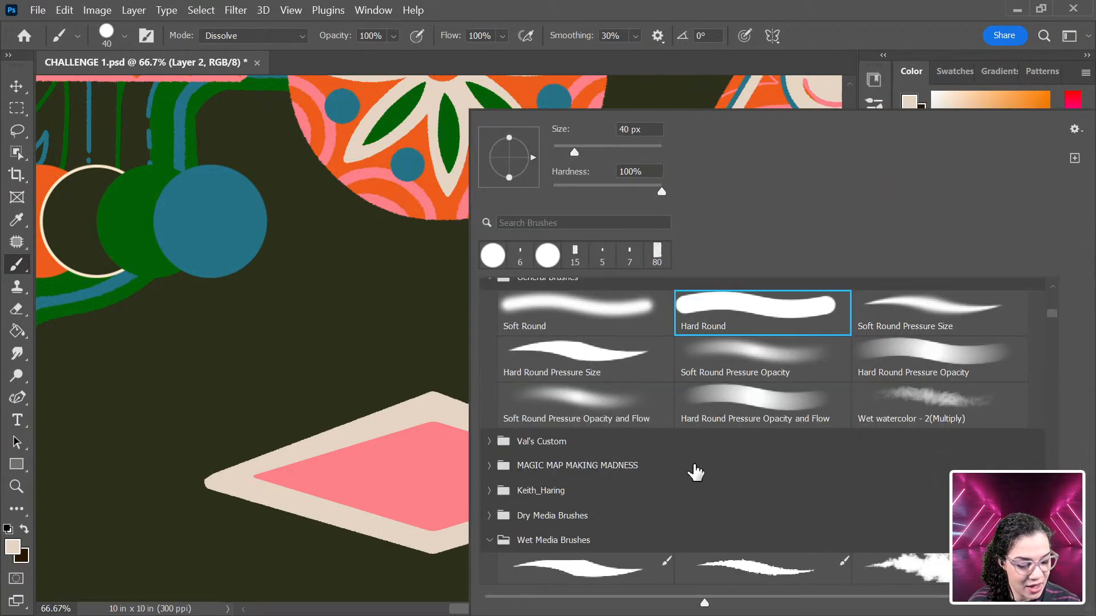
pyautogui.click(583, 403)
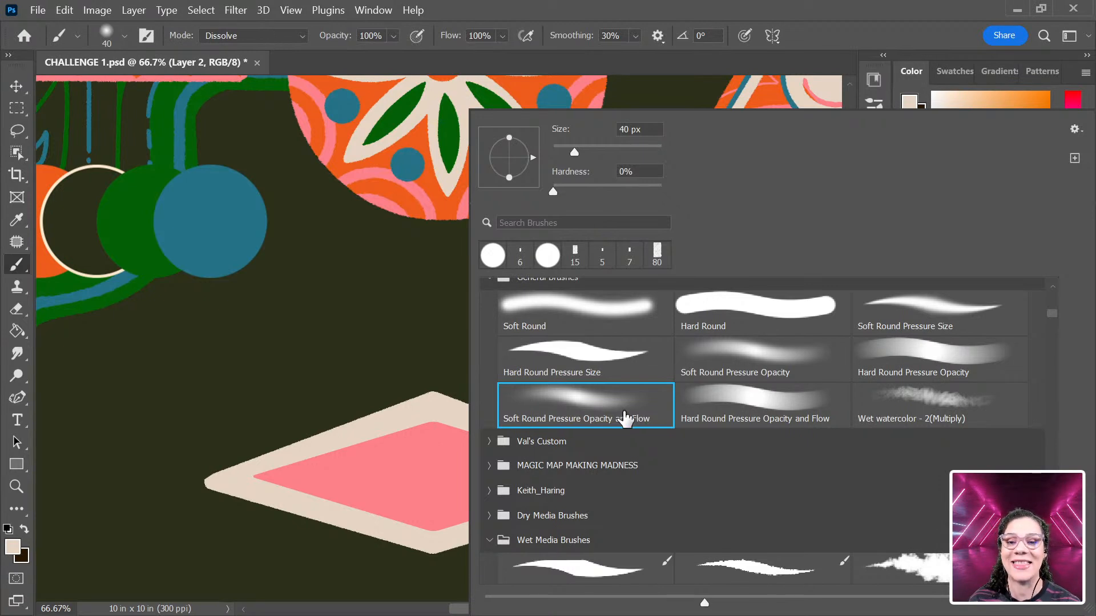
pyautogui.click(421, 346)
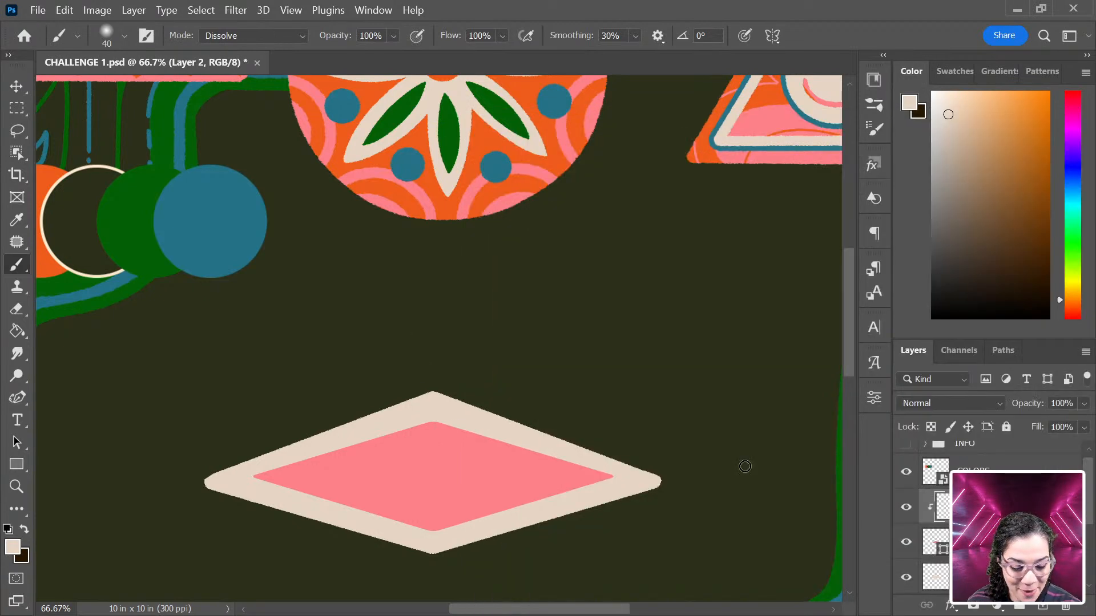
# Step: Increase the brush size to 900 px
pyautogui.press(']')
pyautogui.press(']')
pyautogui.press(']')
pyautogui.press(']')
pyautogui.press(']')
pyautogui.press(']')
pyautogui.press(']')
pyautogui.press(']')
pyautogui.press(']')
pyautogui.press(']')
pyautogui.press(']')
pyautogui.press(']')
pyautogui.press(']')
pyautogui.press(']')
pyautogui.press(']')
pyautogui.press(']')
pyautogui.press(']')
pyautogui.press(']')
pyautogui.press(']')
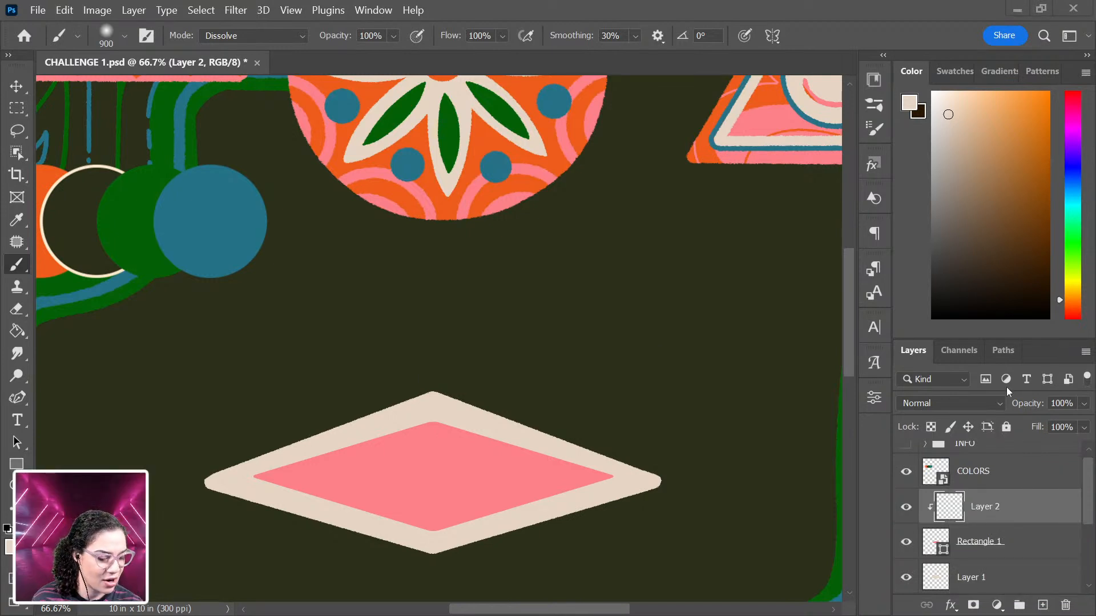
# Step: Enlarge the layer list and examine the clipping mask option of the clipped Layer 2
pyautogui.moveTo(1024, 336); pyautogui.dragTo(1024, 172)
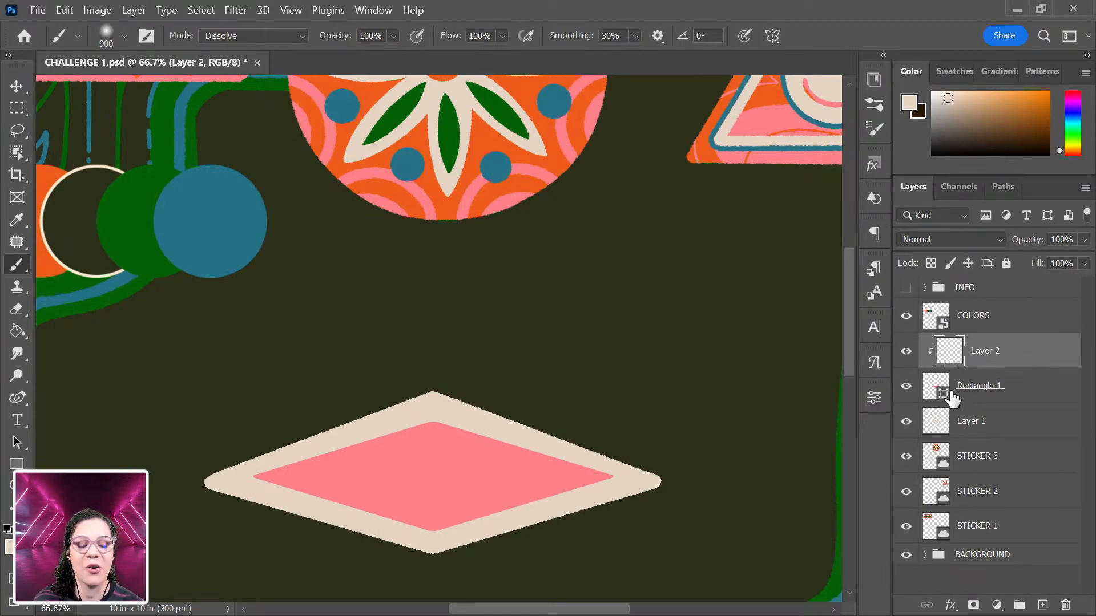
pyautogui.rightClick(1030, 352)
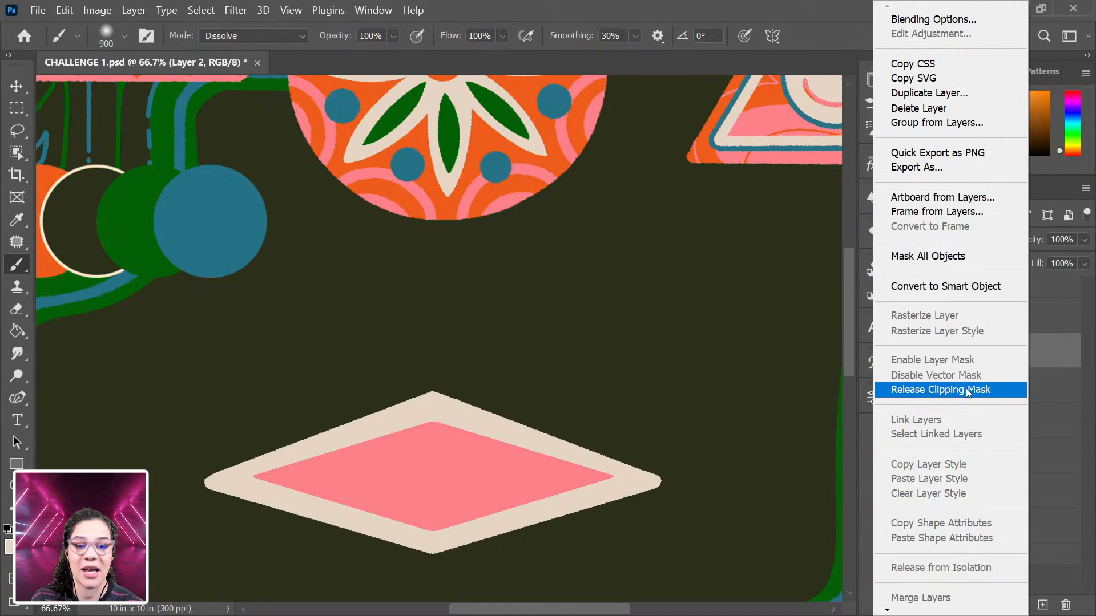
pyautogui.click(1065, 358)
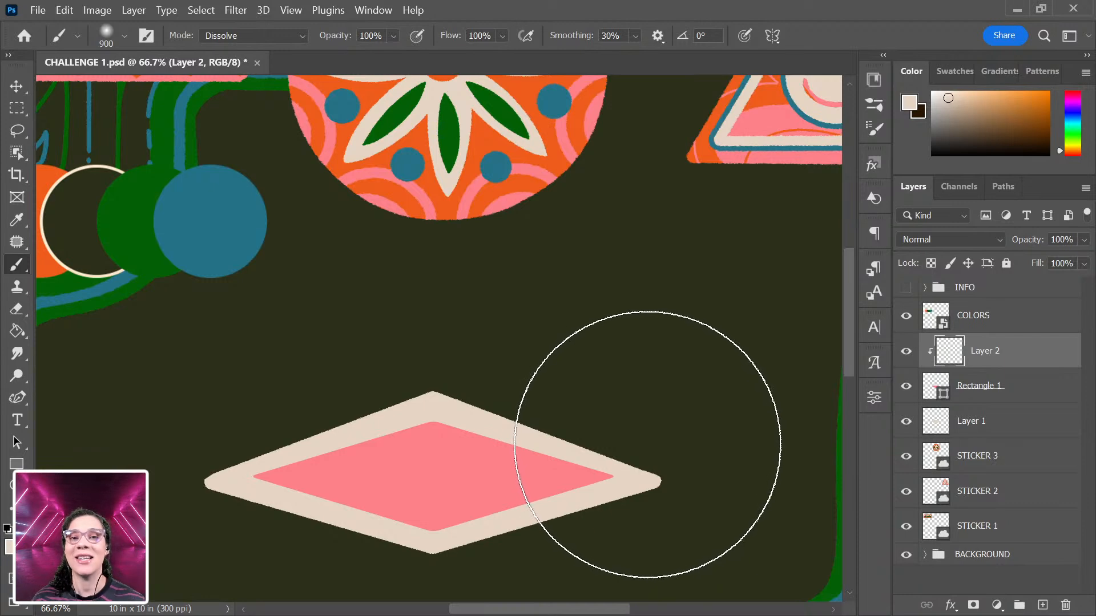
# Step: Sample the flower sticker's orange and brush grainy shading along the lower right side of the pink diamond on Layer 2
pyautogui.press('alt')
pyautogui.keyDown('alt'); pyautogui.click(482, 136); pyautogui.keyUp('alt')
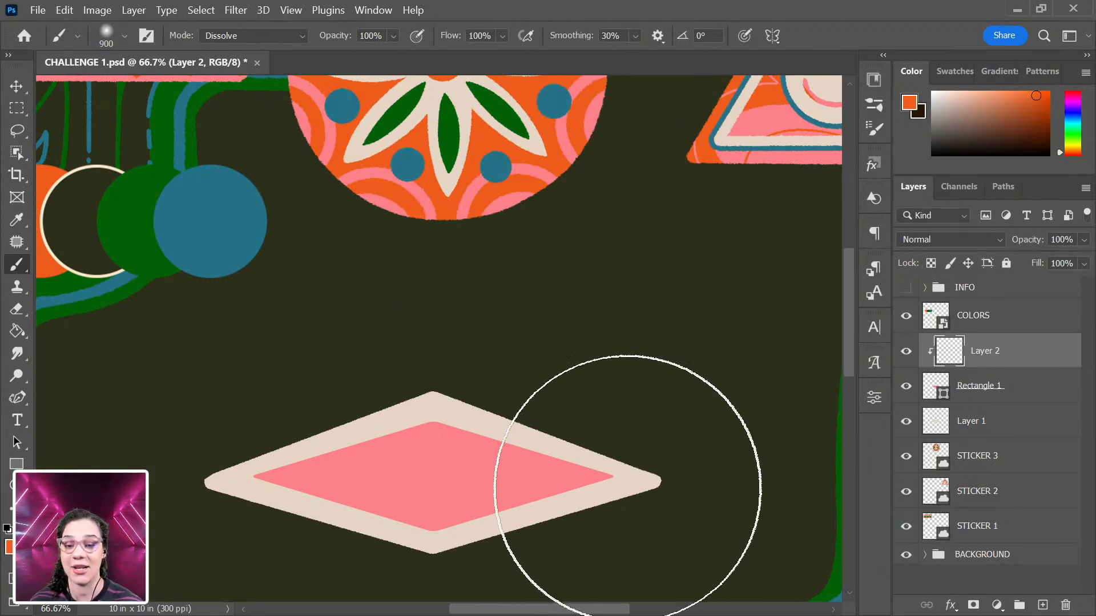
pyautogui.moveTo(514, 488)
pyautogui.mouseDown()
pyautogui.moveTo(479, 477)
pyautogui.moveTo(498, 514)
pyautogui.moveTo(550, 451)
pyautogui.moveTo(605, 453)
pyautogui.moveTo(526, 489)
pyautogui.moveTo(569, 463)
pyautogui.mouseUp()
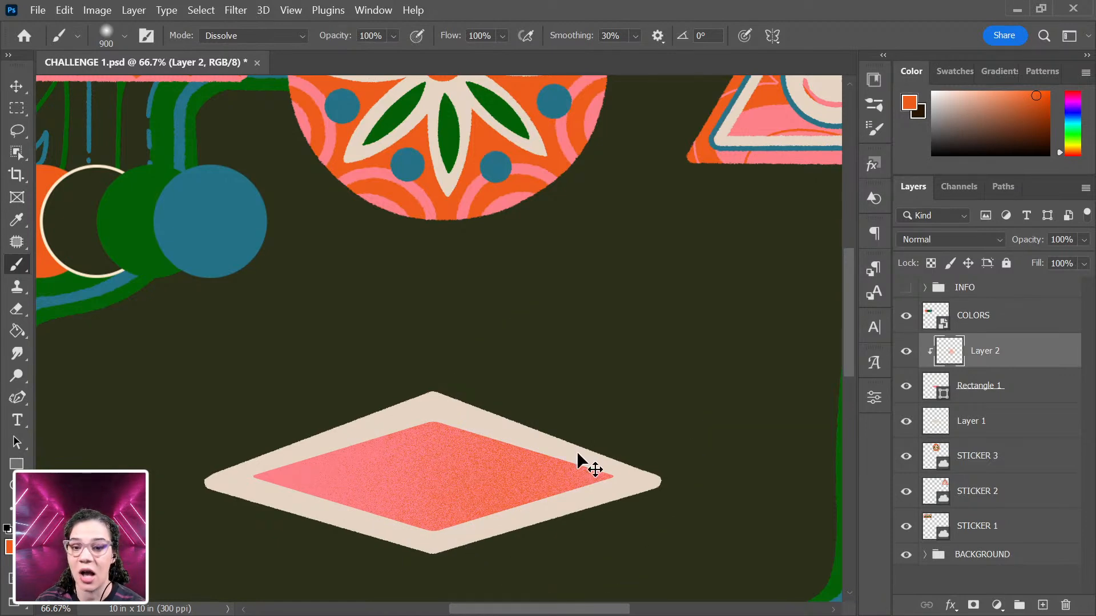
pyautogui.hotkey('ctrl', 'z')
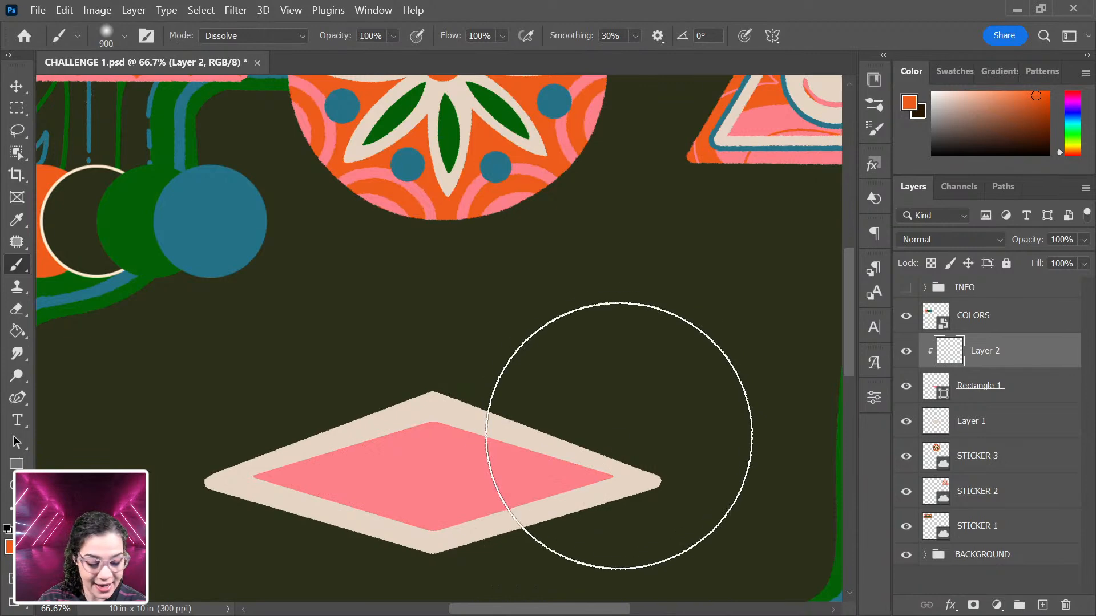
pyautogui.moveTo(619, 435); pyautogui.dragTo(614, 309)
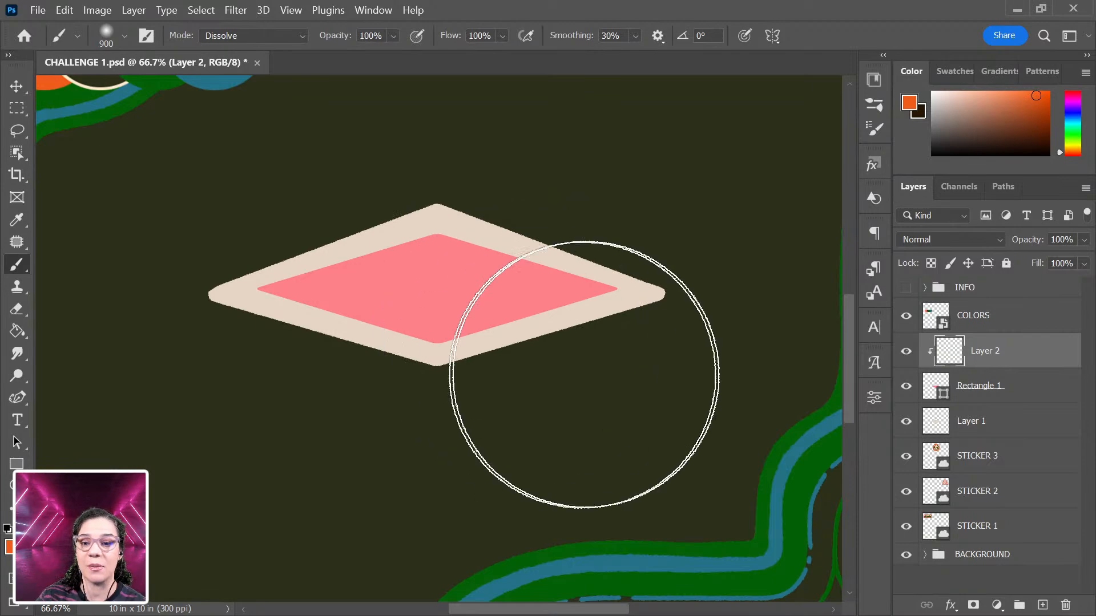
pyautogui.moveTo(587, 341)
pyautogui.mouseDown()
pyautogui.moveTo(469, 377)
pyautogui.moveTo(446, 502)
pyautogui.moveTo(343, 428)
pyautogui.mouseUp()
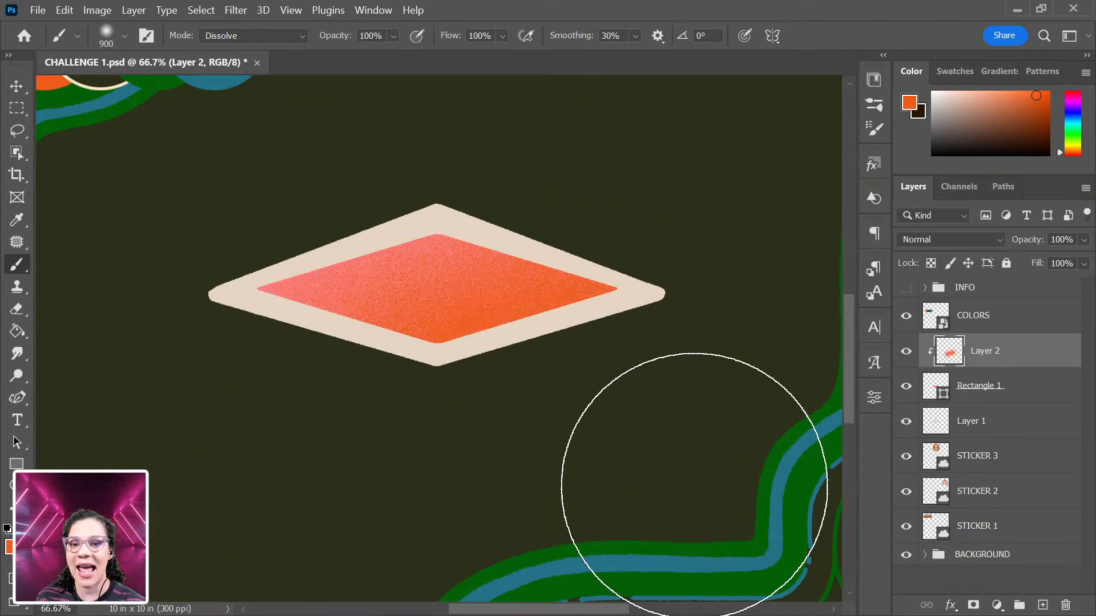
pyautogui.hotkey('ctrl', '-')
pyautogui.hotkey('ctrl', '-')
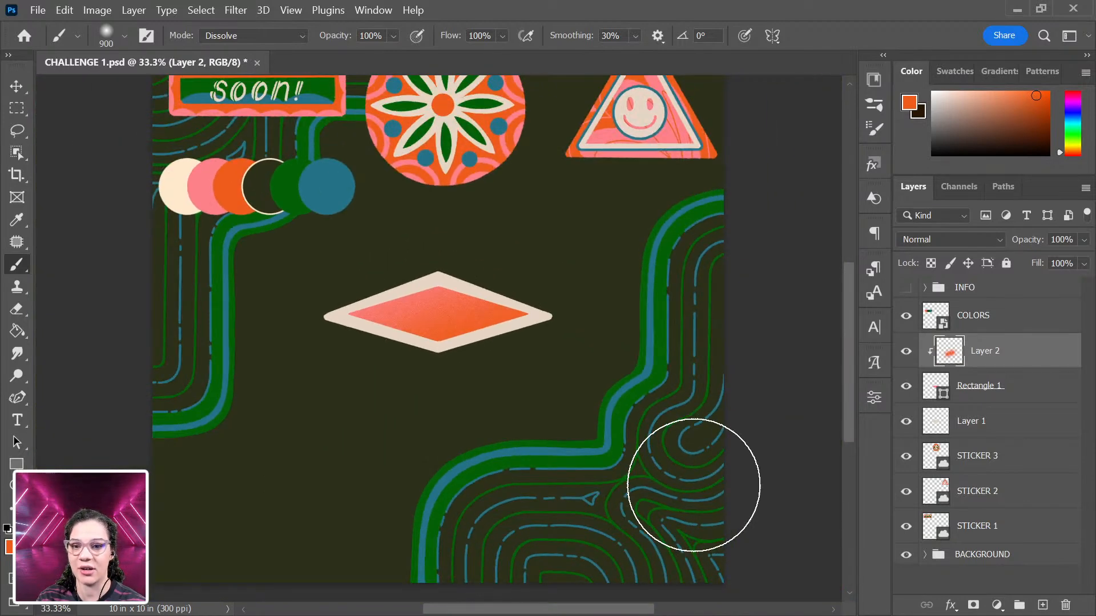
pyautogui.hotkey('ctrl', '+')
pyautogui.hotkey('ctrl', '+')
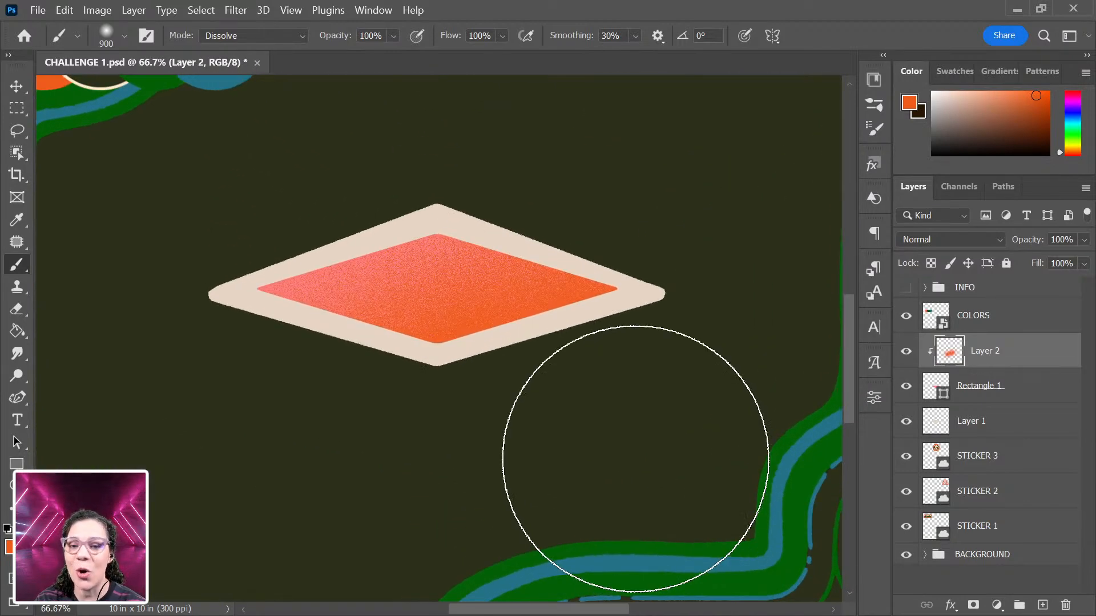
pyautogui.hotkey('ctrl', '+')
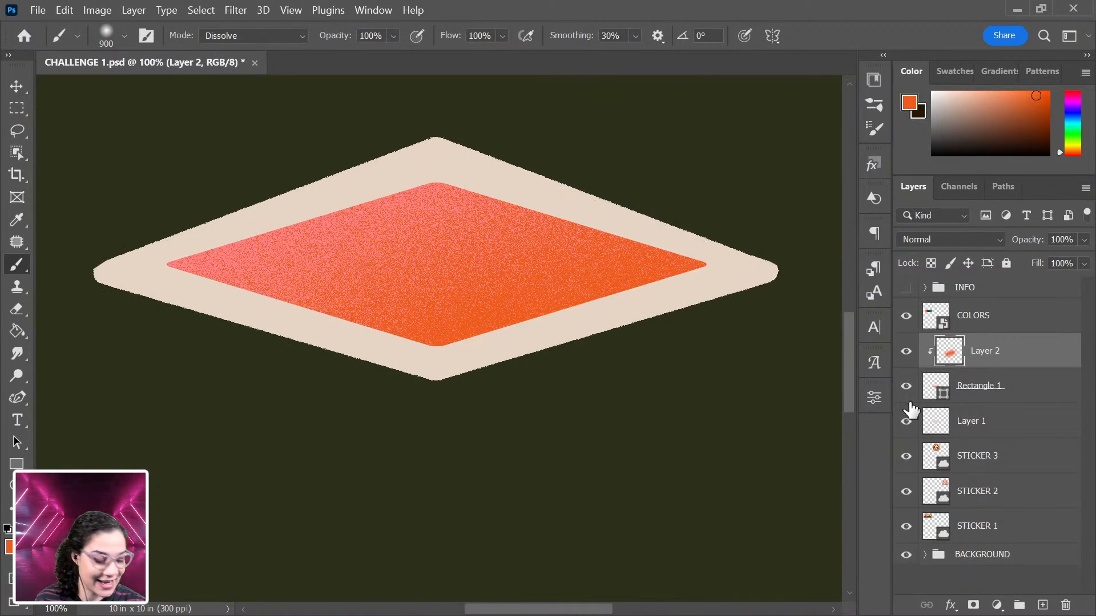
# Step: Try to start a Curvature Pen shape above Layer 1, just outside the cream diamond's lower left edge
pyautogui.click(1032, 433)
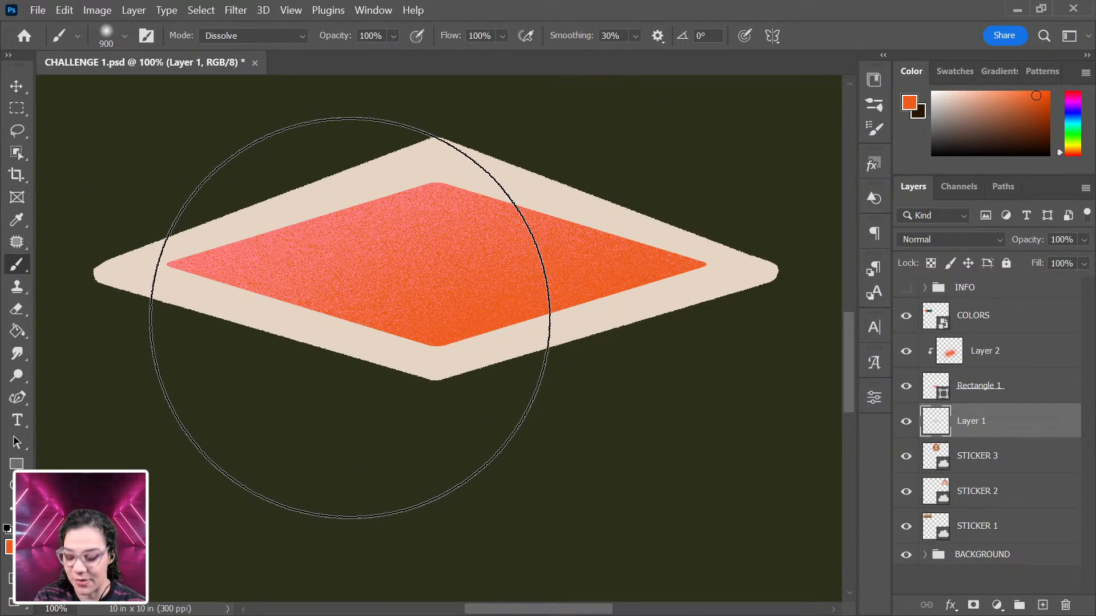
pyautogui.press('p')
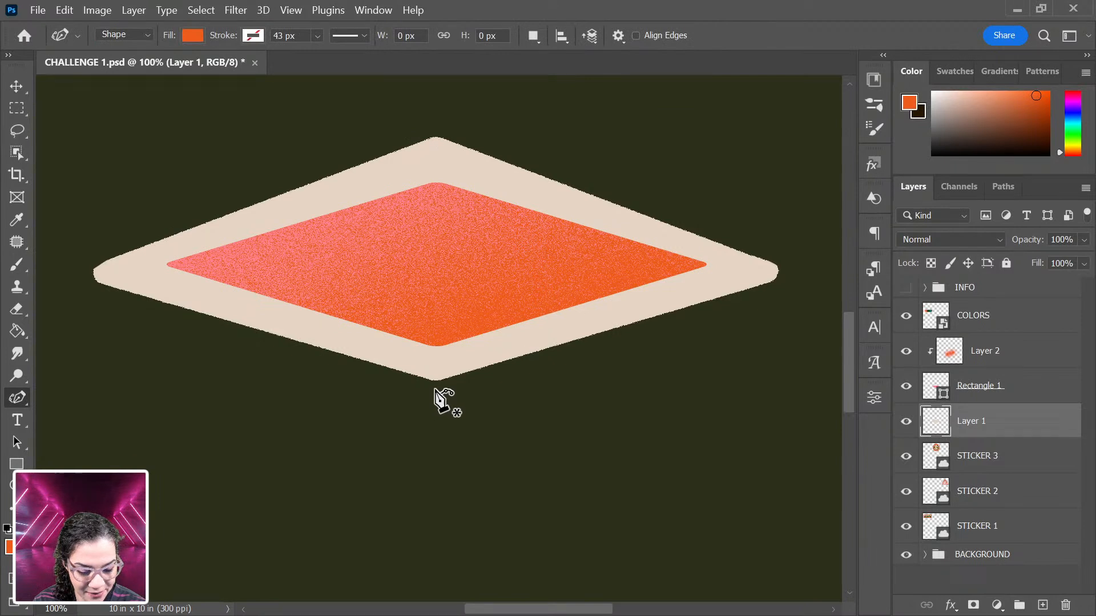
pyautogui.click(82, 279)
pyautogui.click(173, 312)
pyautogui.hotkey('ctrl', 'z')
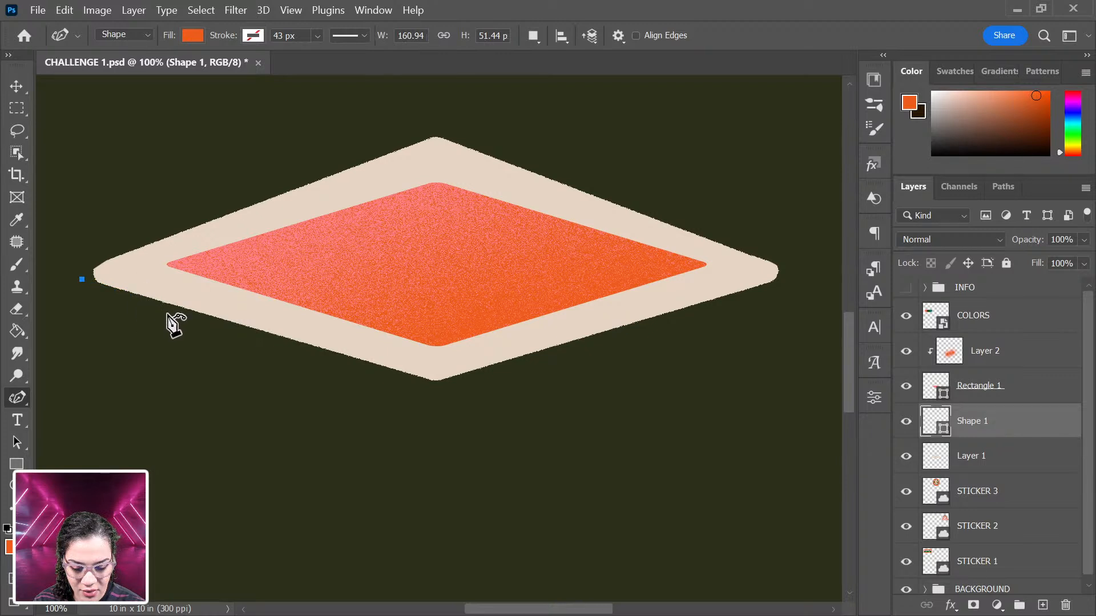
pyautogui.rightClick(20, 397)
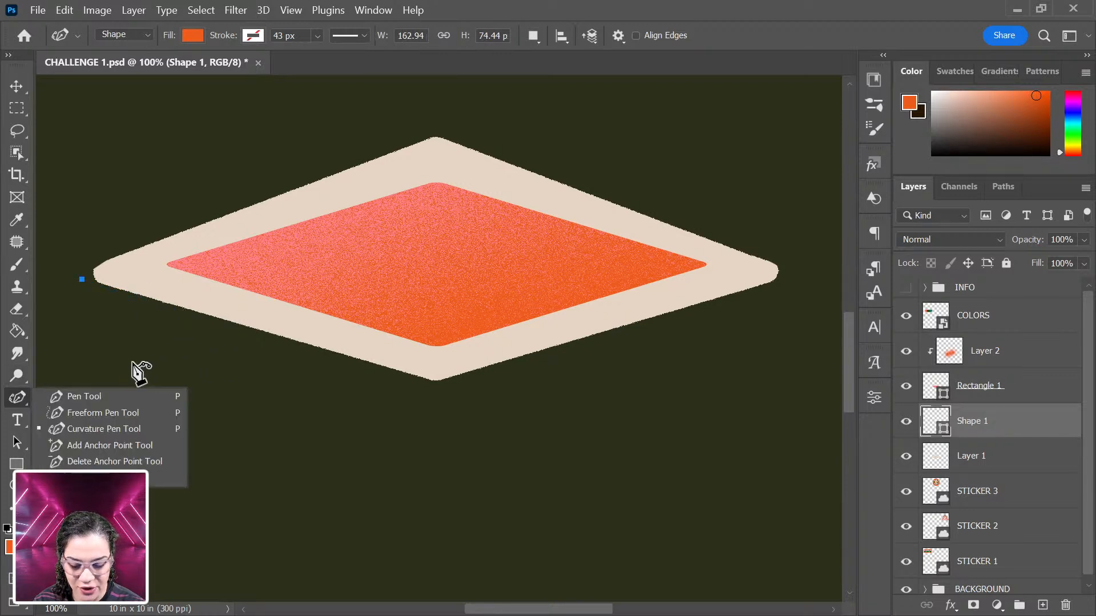
pyautogui.hotkey('ctrl', 'z')
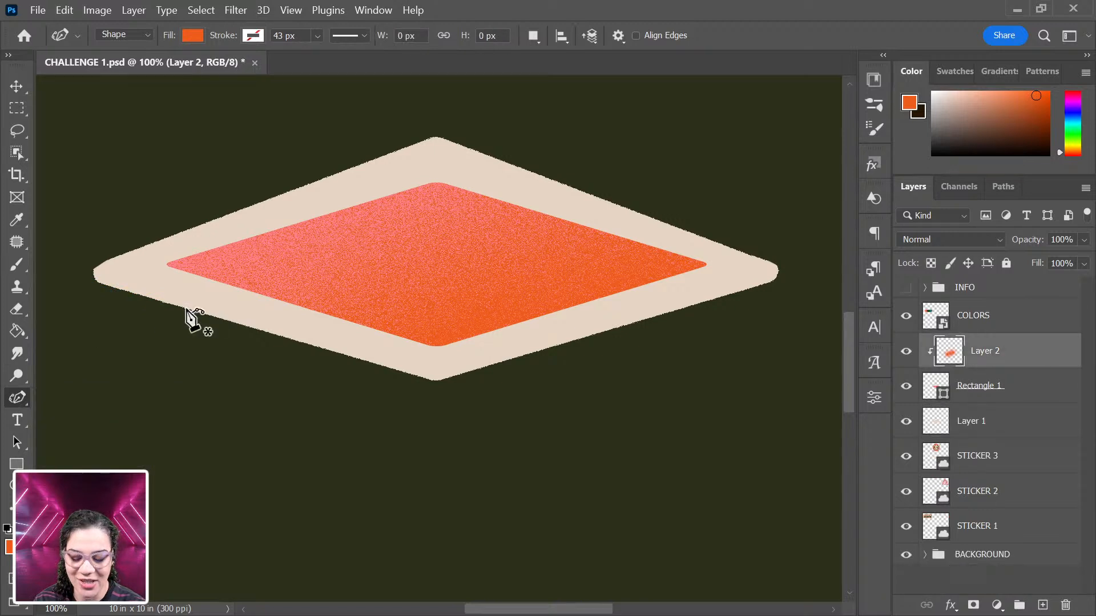
# Step: Draw a wavy orange Curvature Pen edge from the diamond's left tip along its lower left border
pyautogui.click(80, 278)
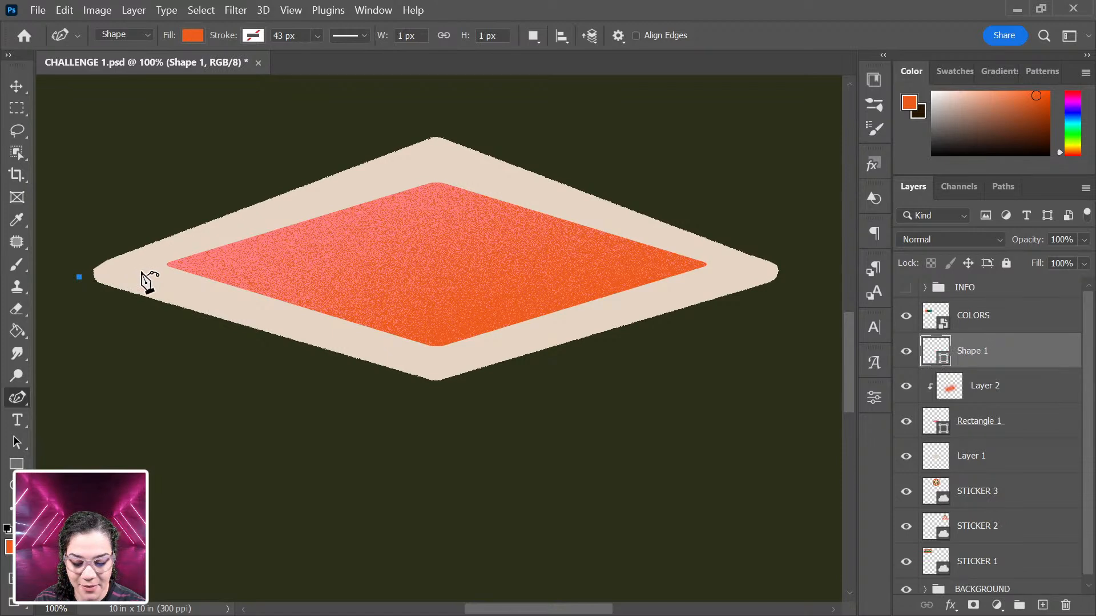
pyautogui.click(165, 313)
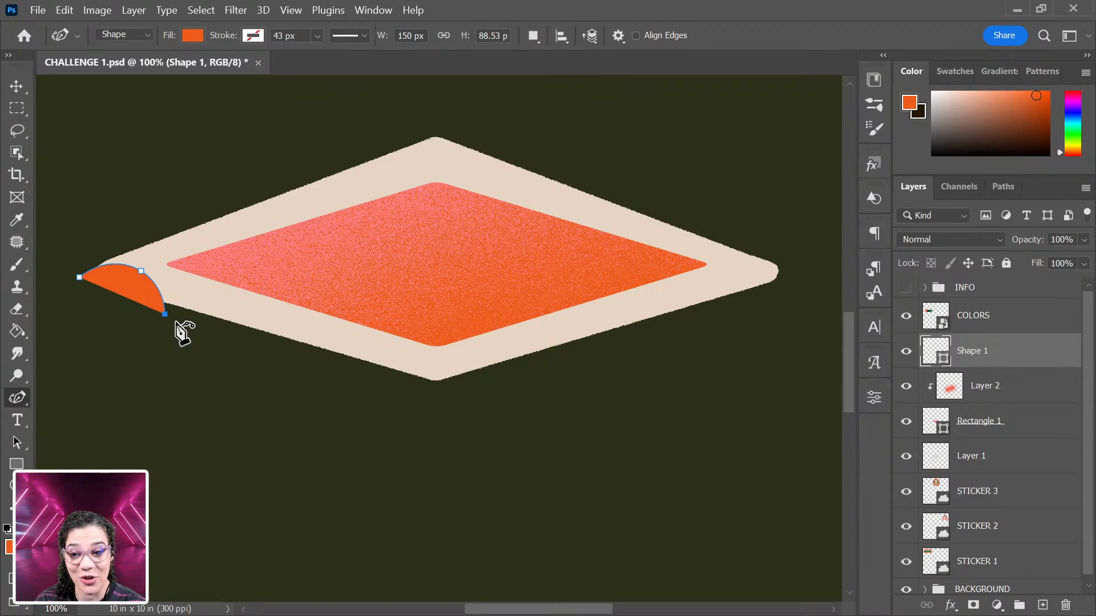
pyautogui.click(177, 321)
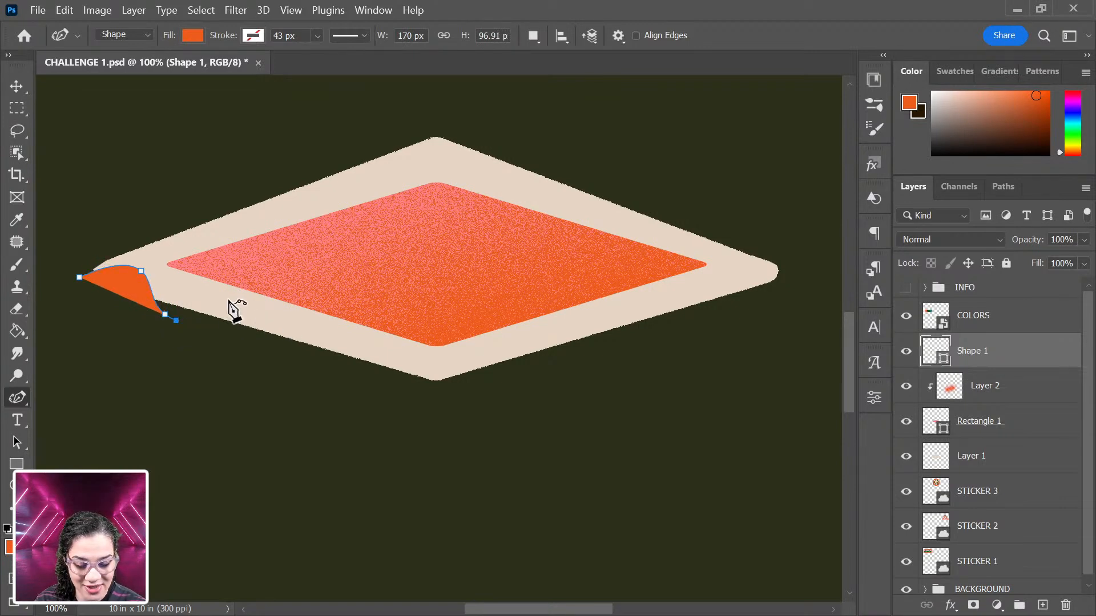
pyautogui.hotkey('ctrl', 'z')
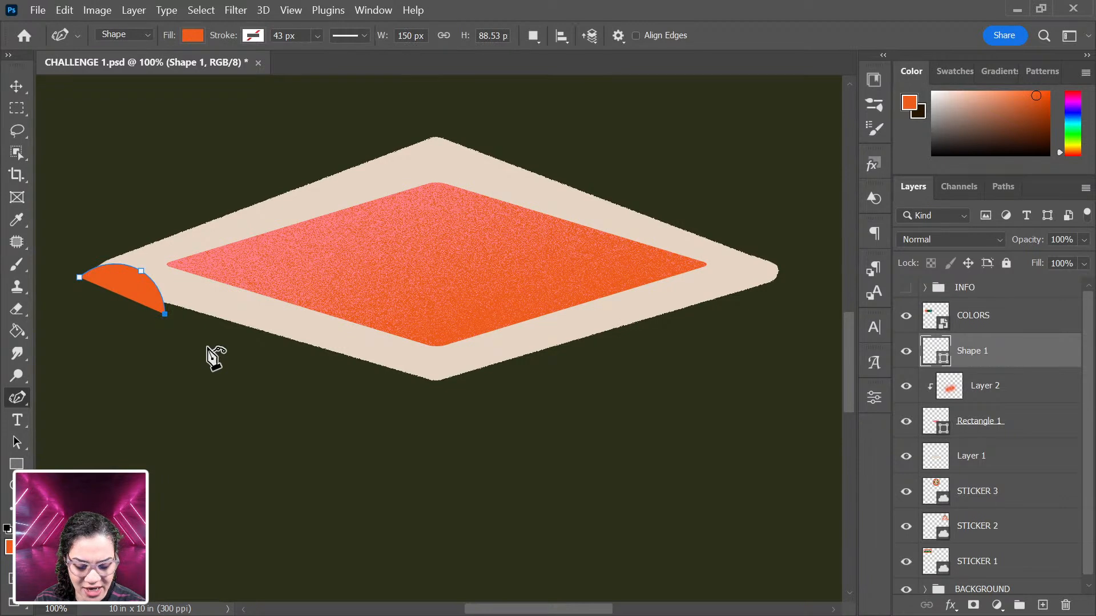
pyautogui.moveTo(204, 351); pyautogui.dragTo(217, 350)
pyautogui.click(227, 302)
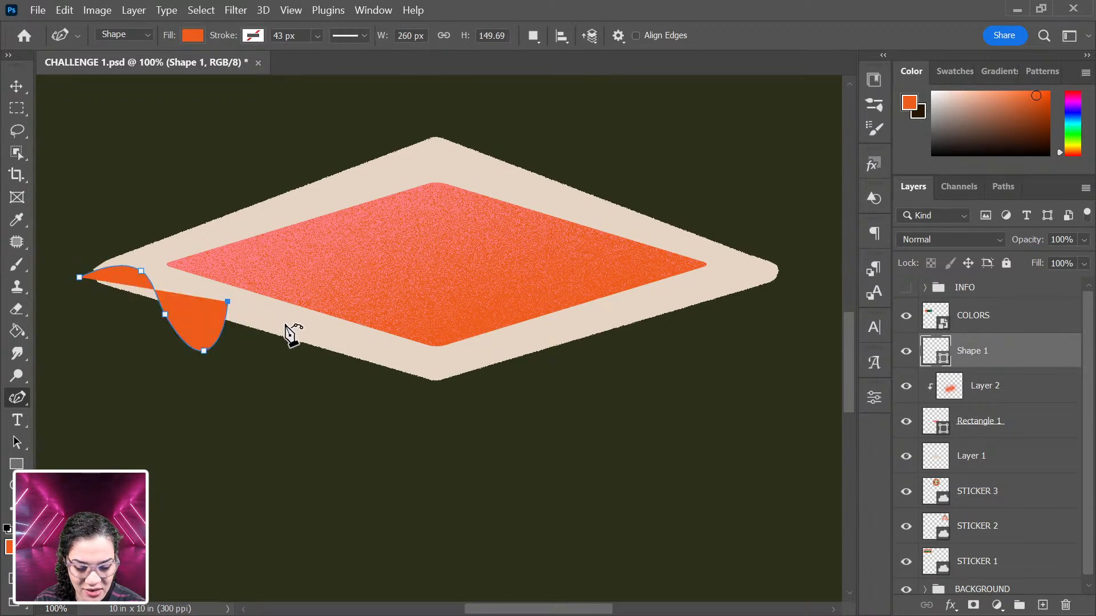
pyautogui.hotkey('ctrl', 'z')
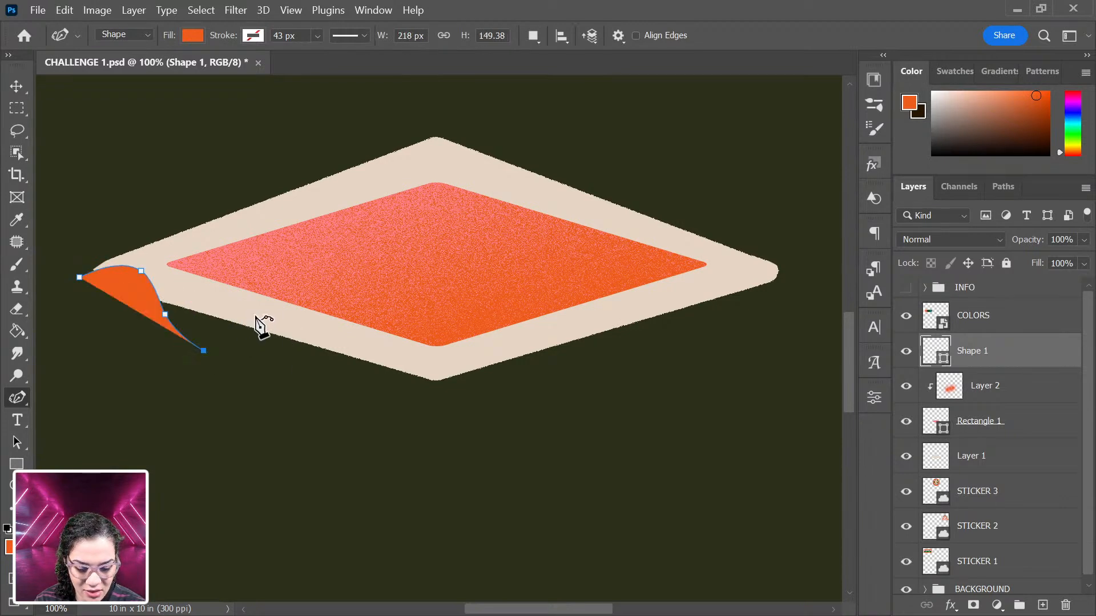
pyautogui.click(261, 320)
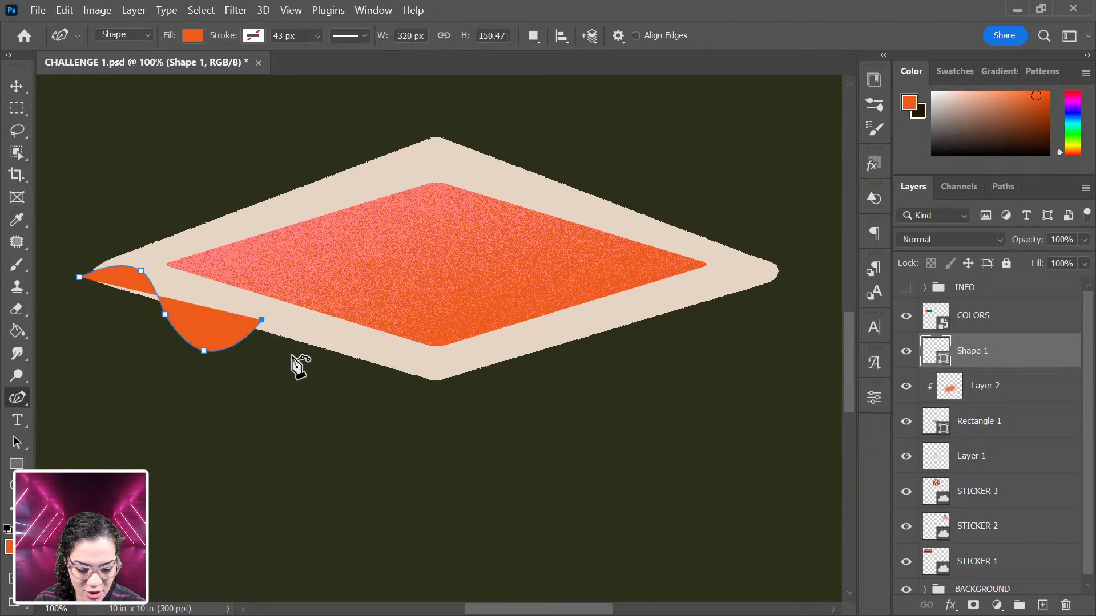
pyautogui.click(299, 367)
pyautogui.click(346, 383)
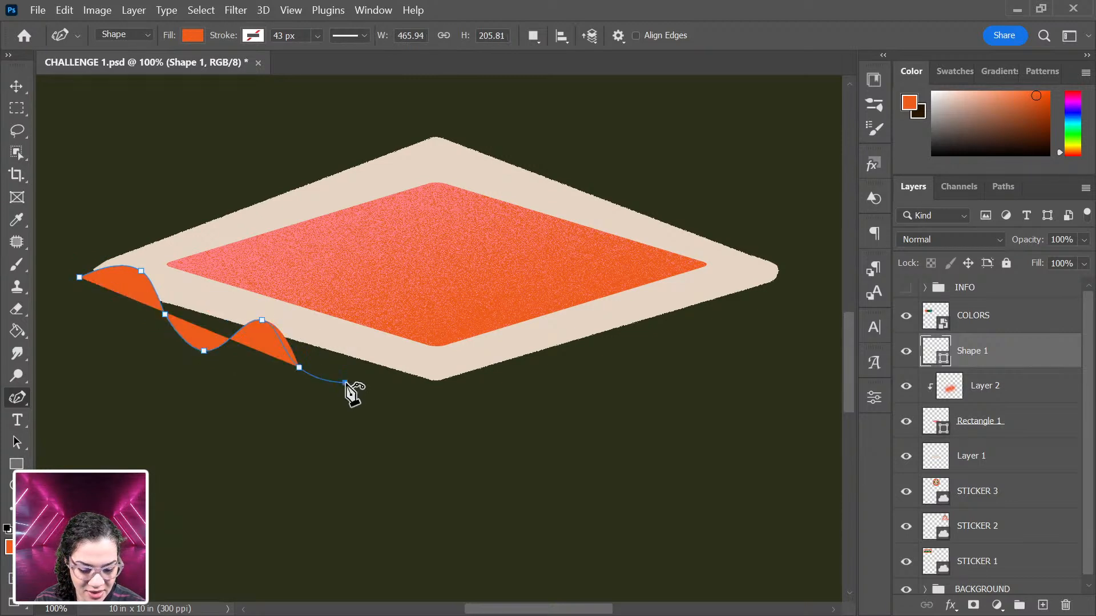
# Step: Continue the wavy path around the diamond's bottom corner and along its lower right border to just past the right tip
pyautogui.click(381, 350)
pyautogui.click(428, 394)
pyautogui.click(475, 401)
pyautogui.click(494, 350)
pyautogui.click(551, 375)
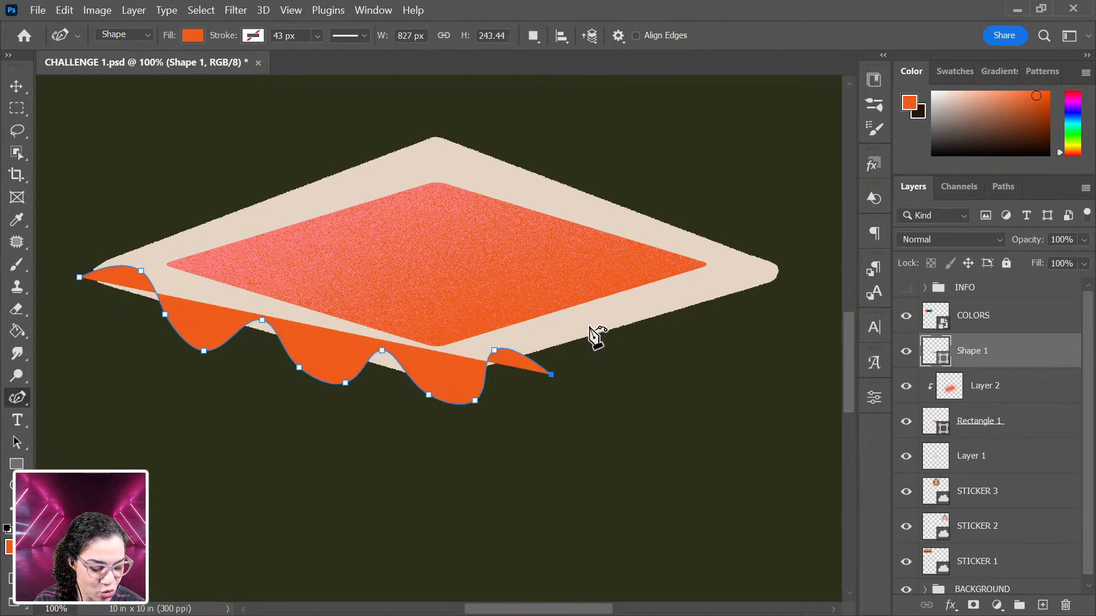
pyautogui.click(583, 325)
pyautogui.click(640, 346)
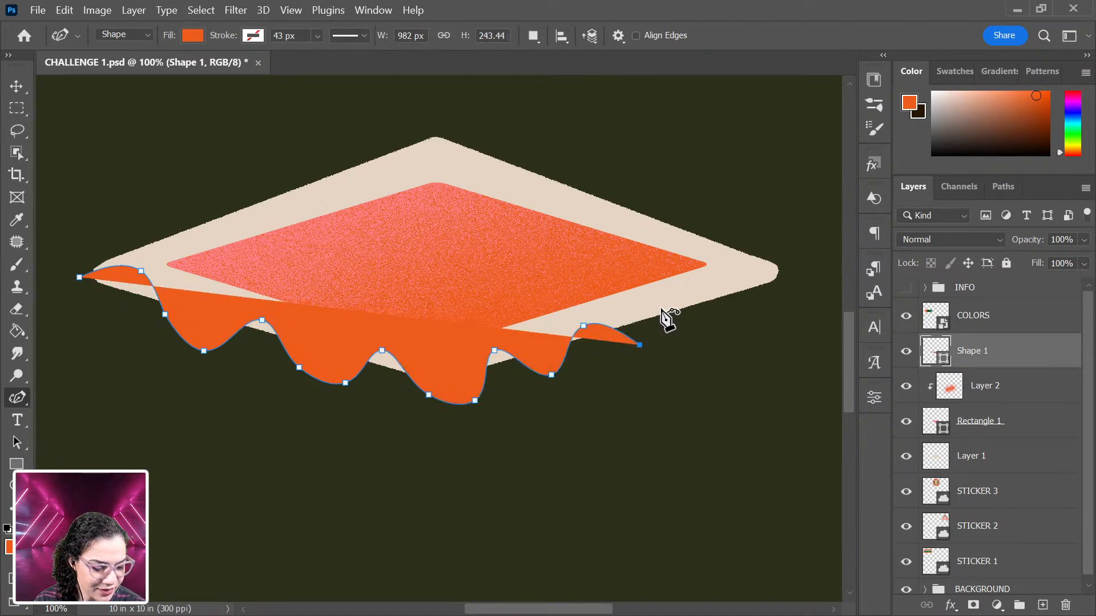
pyautogui.click(663, 304)
pyautogui.click(703, 326)
pyautogui.click(706, 284)
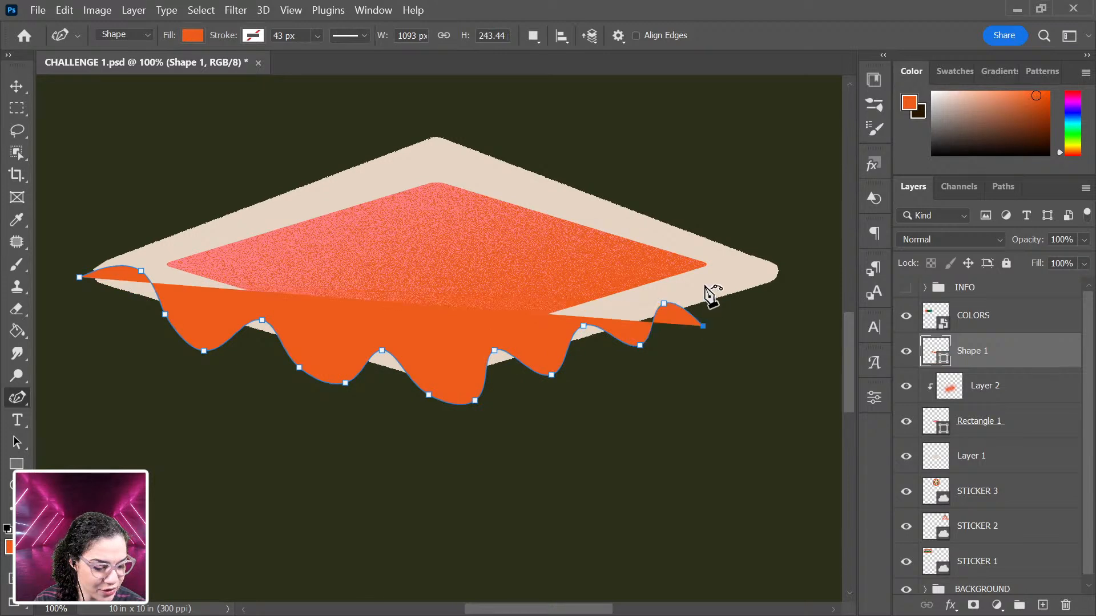
pyautogui.click(766, 312)
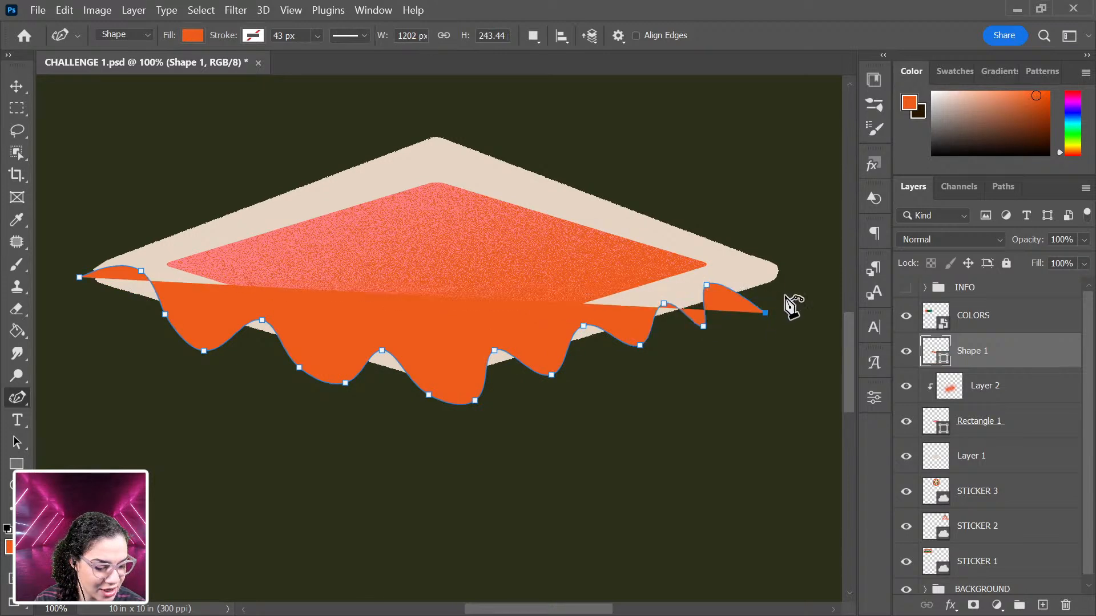
pyautogui.click(768, 268)
pyautogui.click(801, 251)
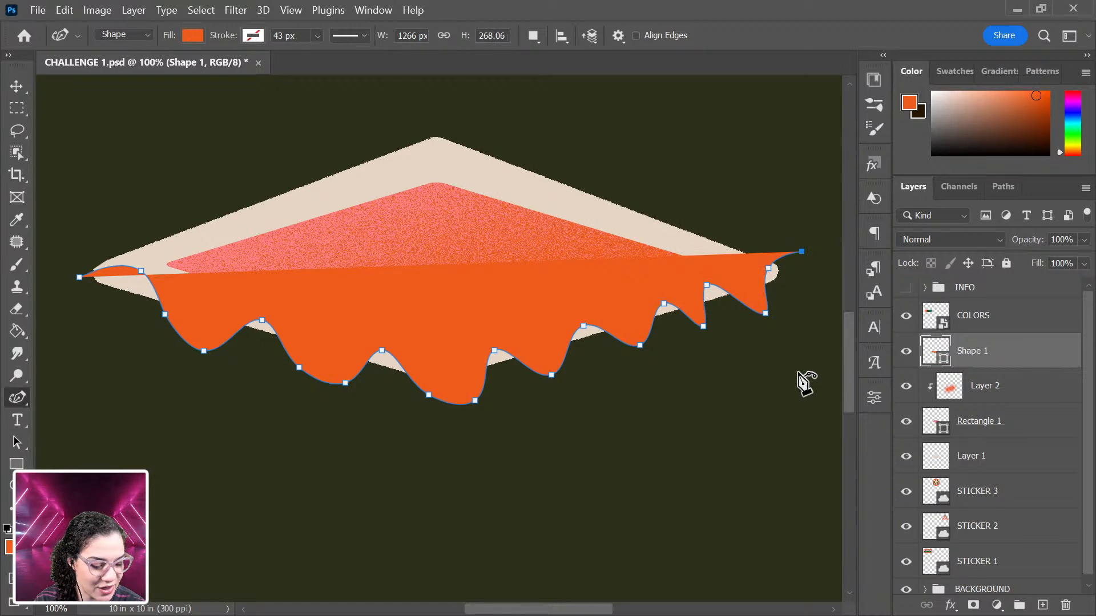
# Step: Carry the path in a wide curve below the diamond and close it at its starting point
pyautogui.click(797, 397)
pyautogui.moveTo(616, 510); pyautogui.dragTo(343, 527)
pyautogui.click(340, 526)
pyautogui.click(175, 474)
pyautogui.click(81, 368)
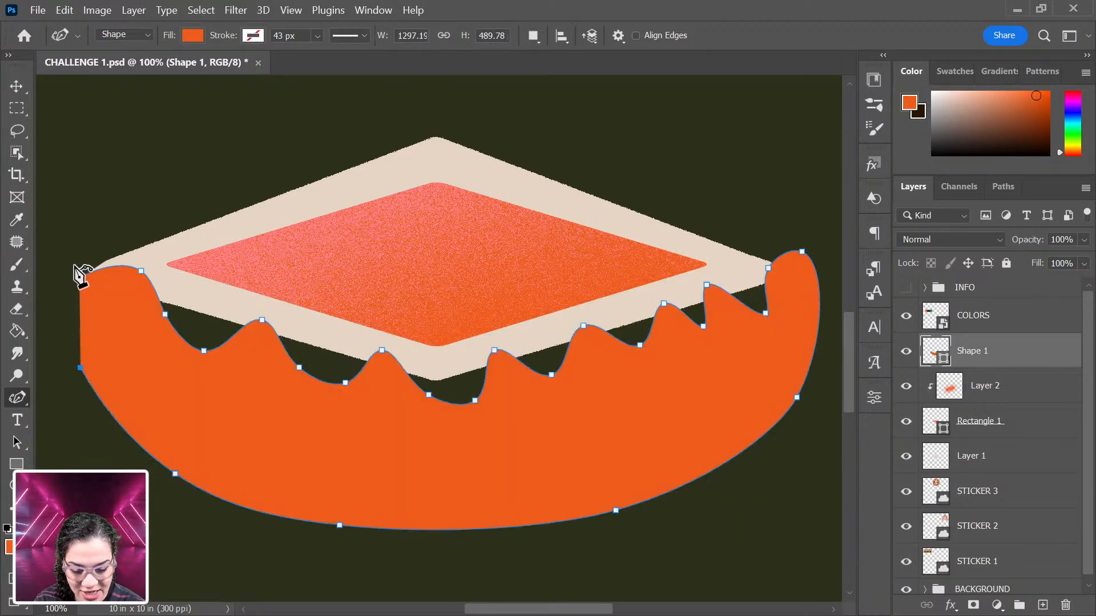
pyautogui.click(79, 278)
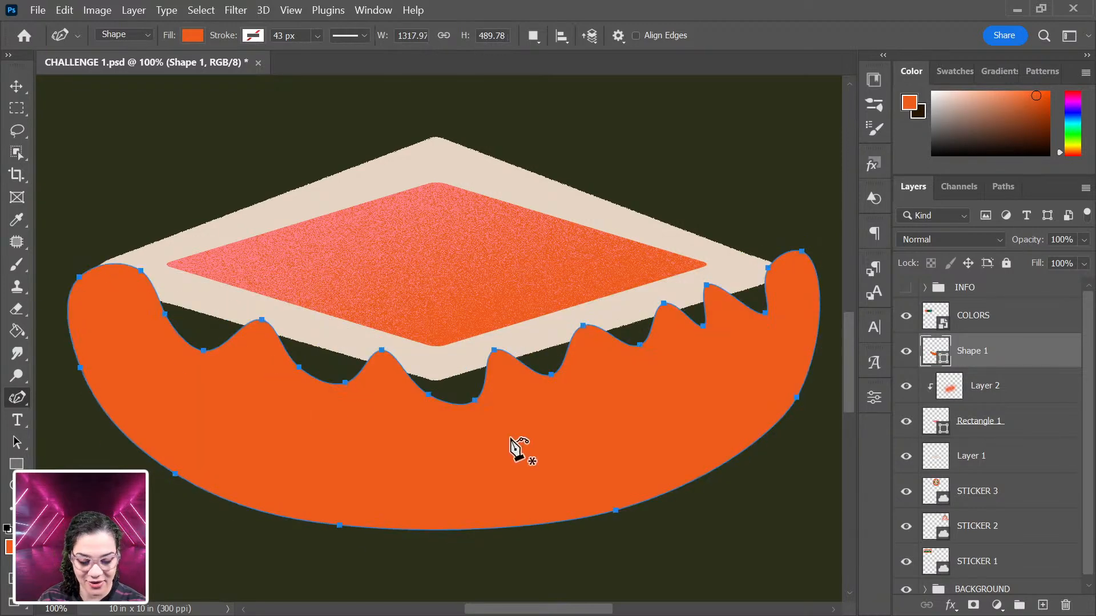
pyautogui.keyDown('alt'); pyautogui.click(474, 401); pyautogui.keyUp('alt')
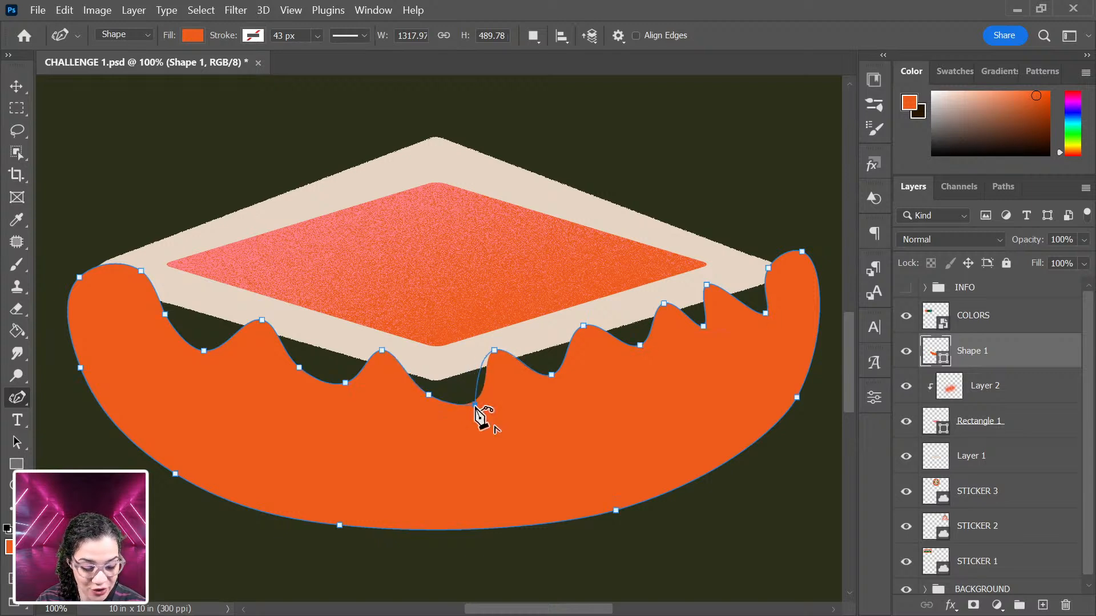
pyautogui.hotkey('ctrl', 'z')
pyautogui.hotkey('ctrl', 'z')
pyautogui.hotkey('ctrl', 'z')
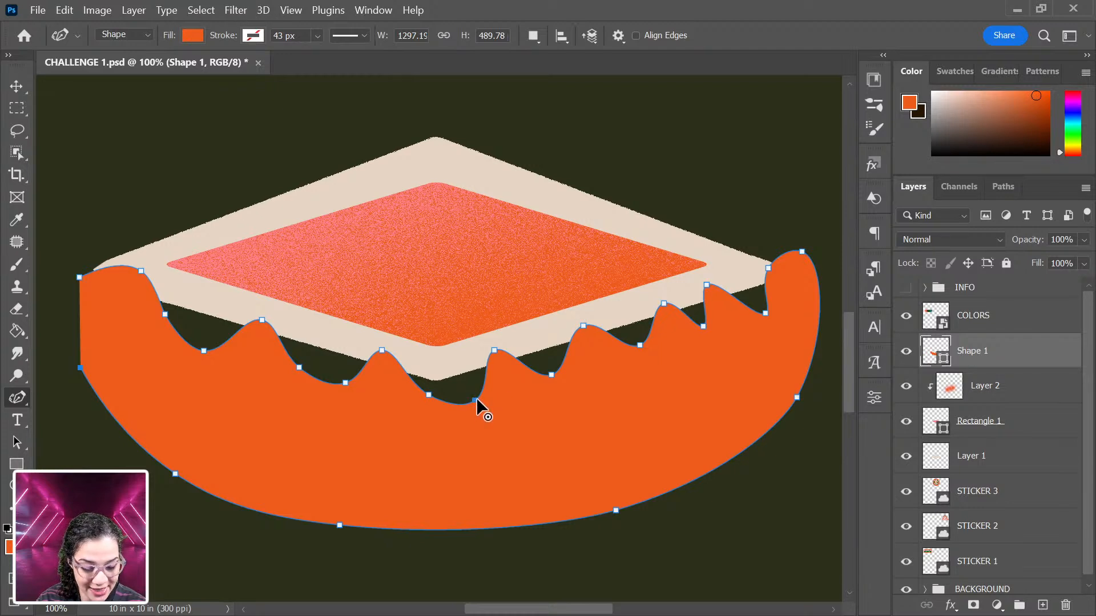
# Step: Raise the wave's low anchor points around the diamond's bottom corner so these troughs become shallower
pyautogui.moveTo(475, 399); pyautogui.dragTo(462, 392)
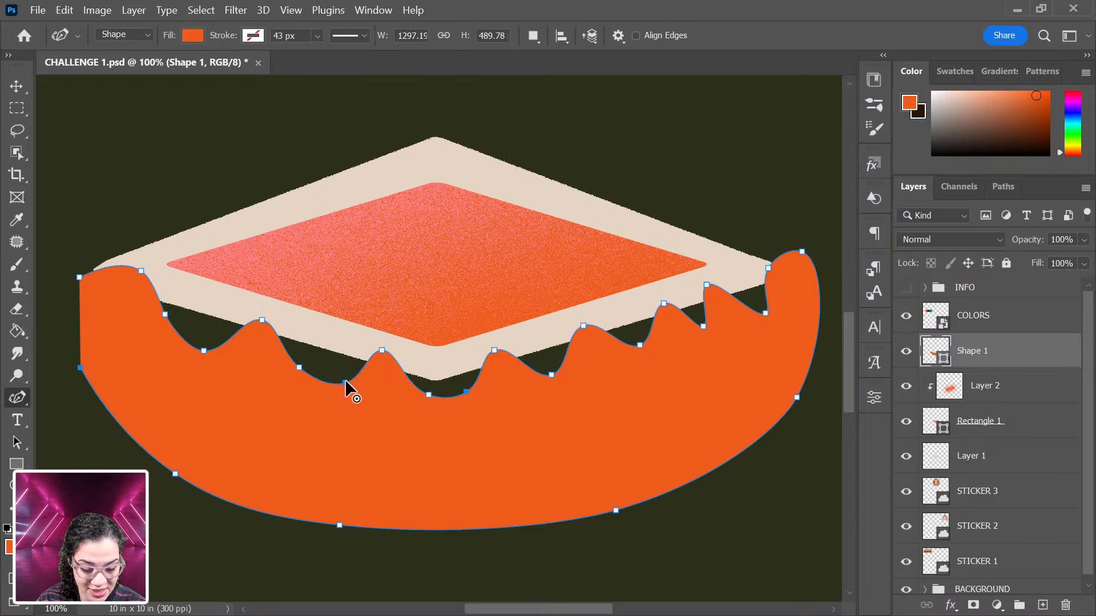
pyautogui.moveTo(345, 382); pyautogui.dragTo(346, 369)
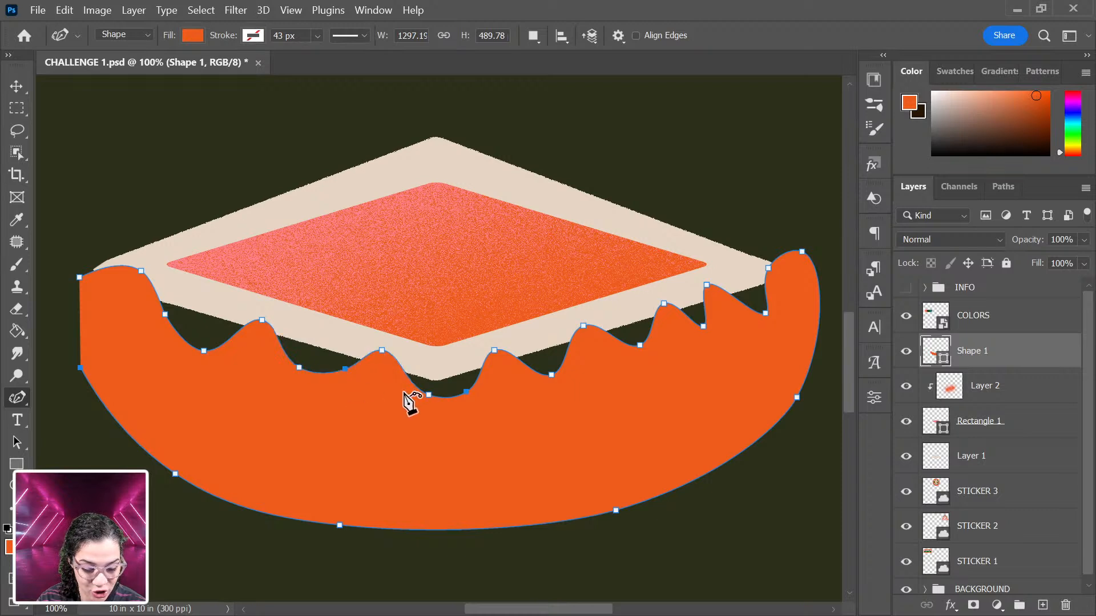
pyautogui.click(434, 388)
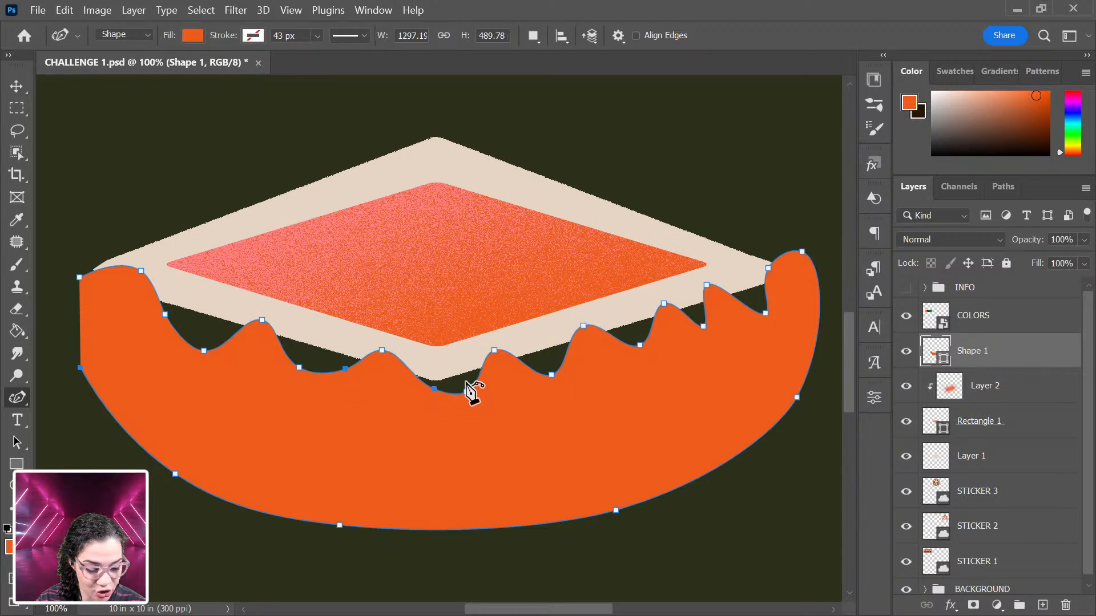
pyautogui.moveTo(466, 392); pyautogui.dragTo(466, 384)
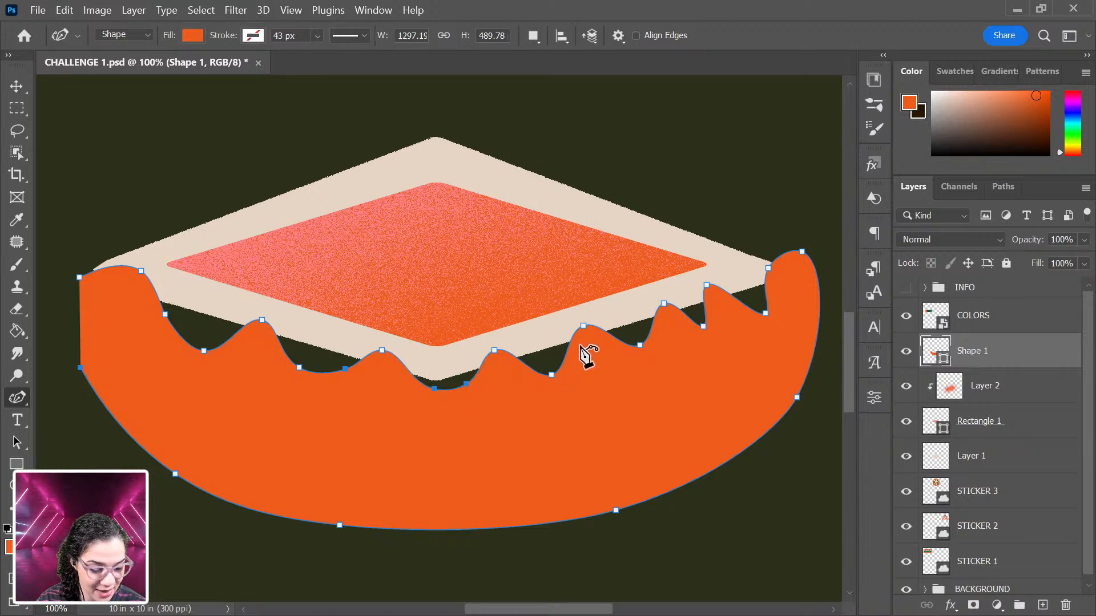
# Step: Reposition the wave's anchor points near the diamond's right and left tips so the curve follows the border more closely
pyautogui.moveTo(706, 284); pyautogui.dragTo(715, 313)
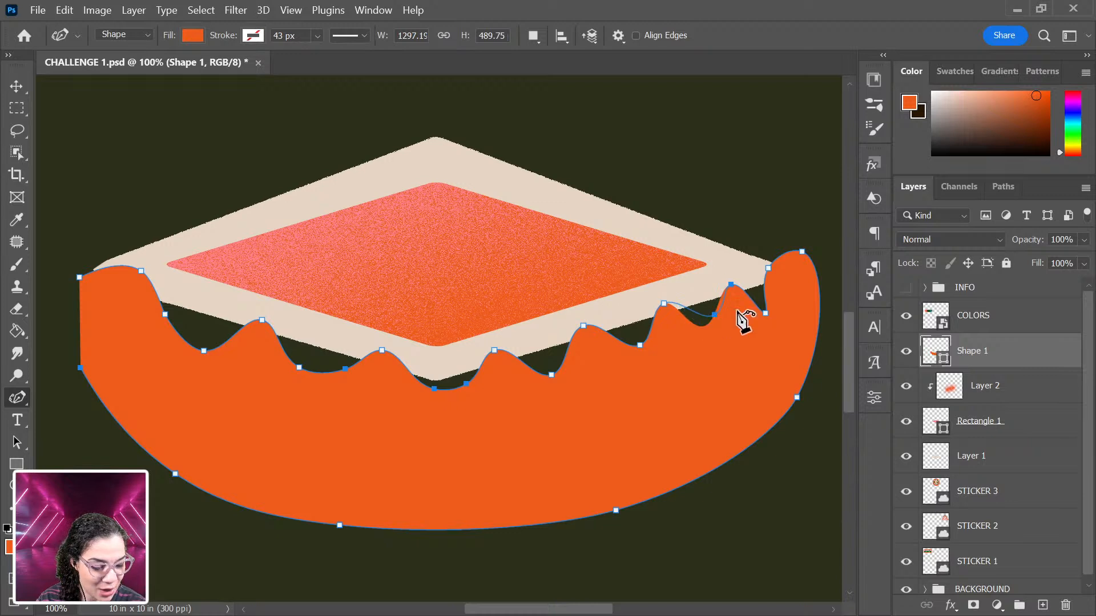
pyautogui.moveTo(768, 267); pyautogui.dragTo(786, 227)
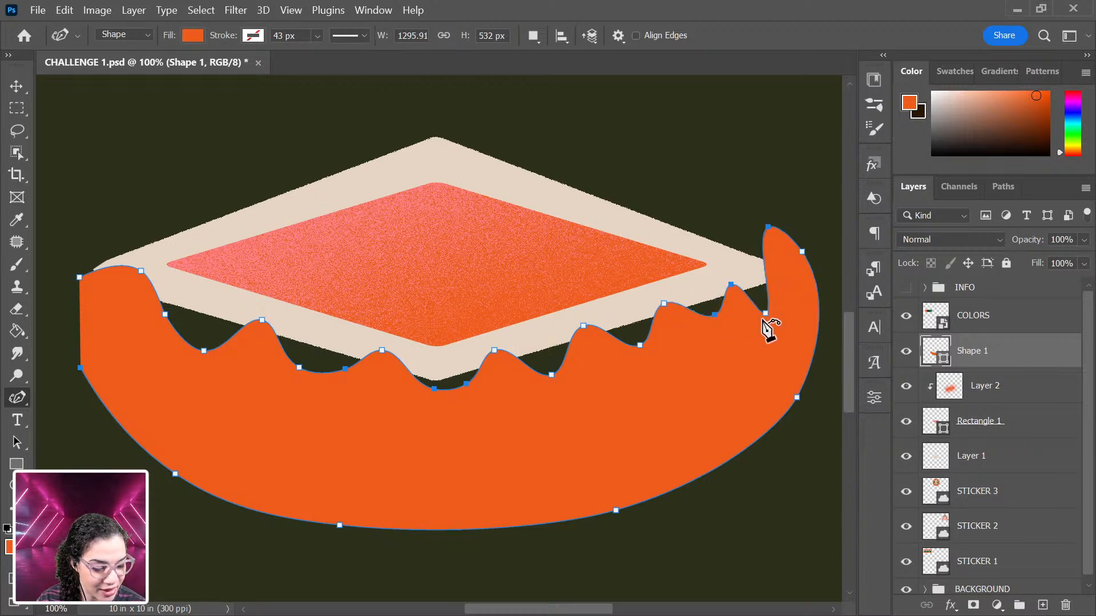
pyautogui.moveTo(760, 280); pyautogui.dragTo(762, 280)
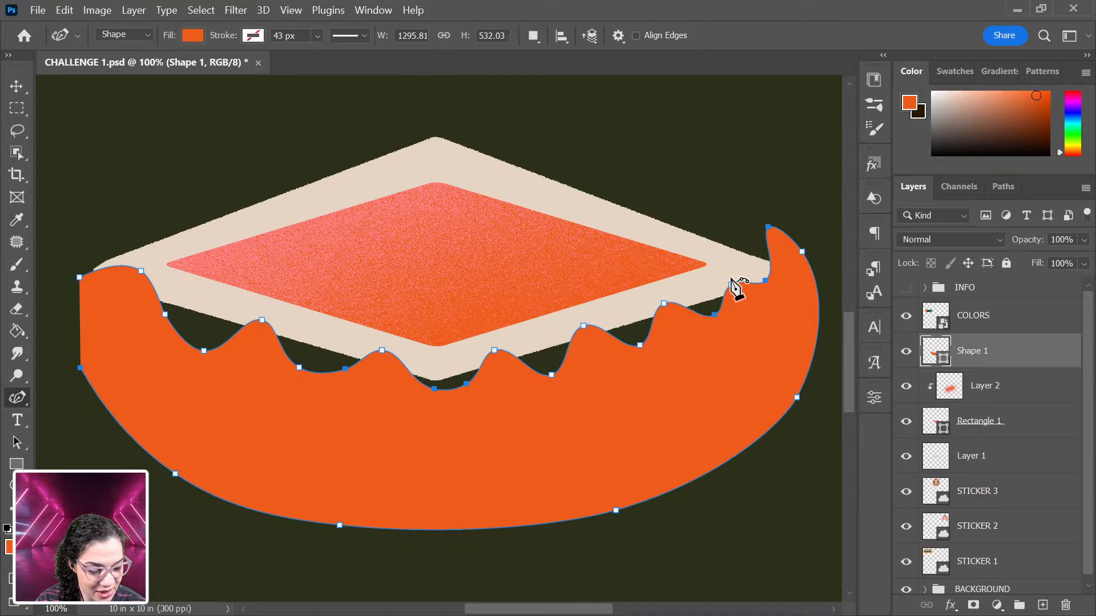
pyautogui.moveTo(203, 345); pyautogui.dragTo(203, 328)
pyautogui.moveTo(140, 269); pyautogui.dragTo(154, 287)
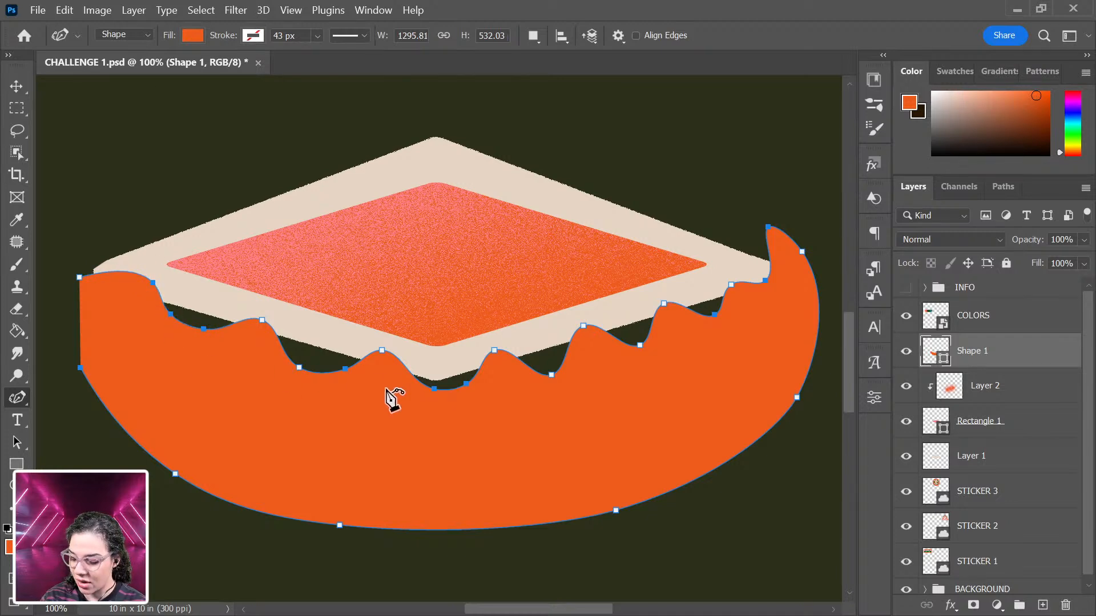
# Step: Shift Shape 1 up over the cream border and clip it to Layer 1, beneath Rectangle 1
pyautogui.press('v')
pyautogui.moveTo(475, 460); pyautogui.dragTo(464, 430)
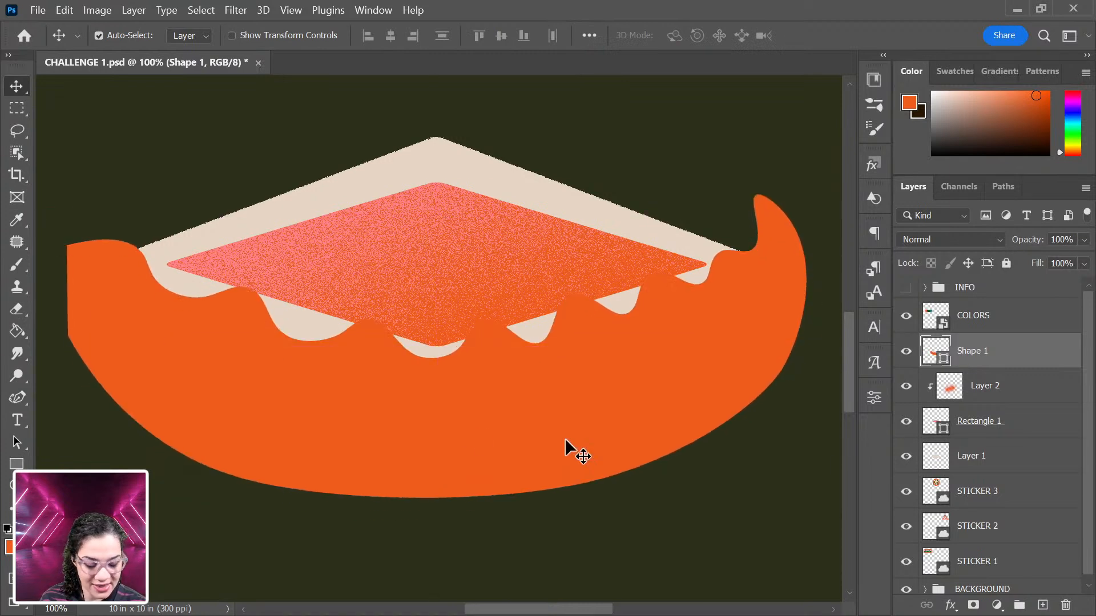
pyautogui.moveTo(1049, 365); pyautogui.dragTo(1042, 444)
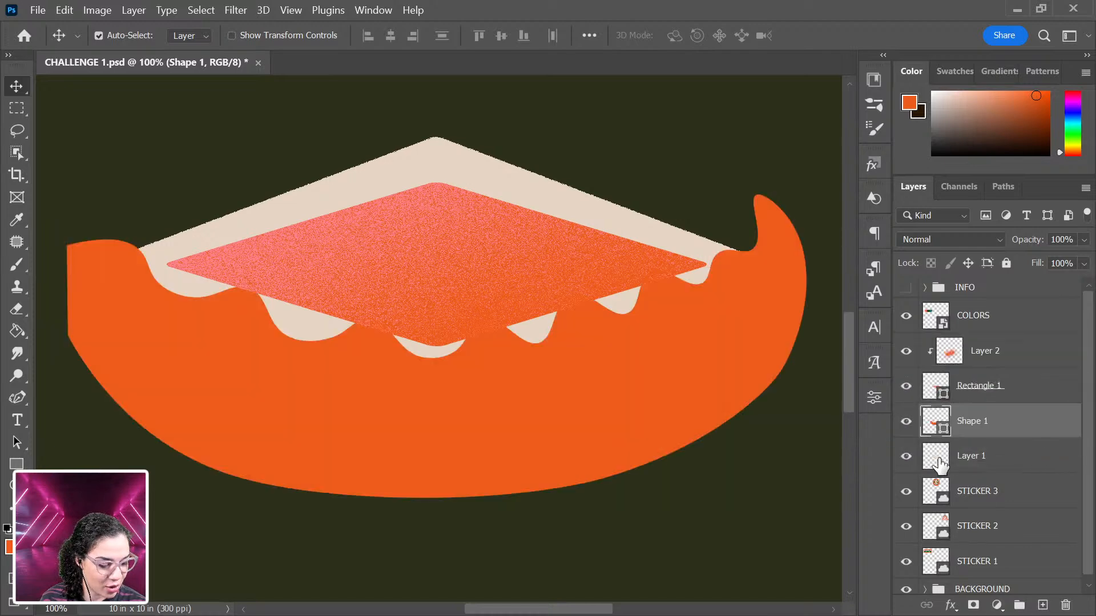
pyautogui.rightClick(1026, 429)
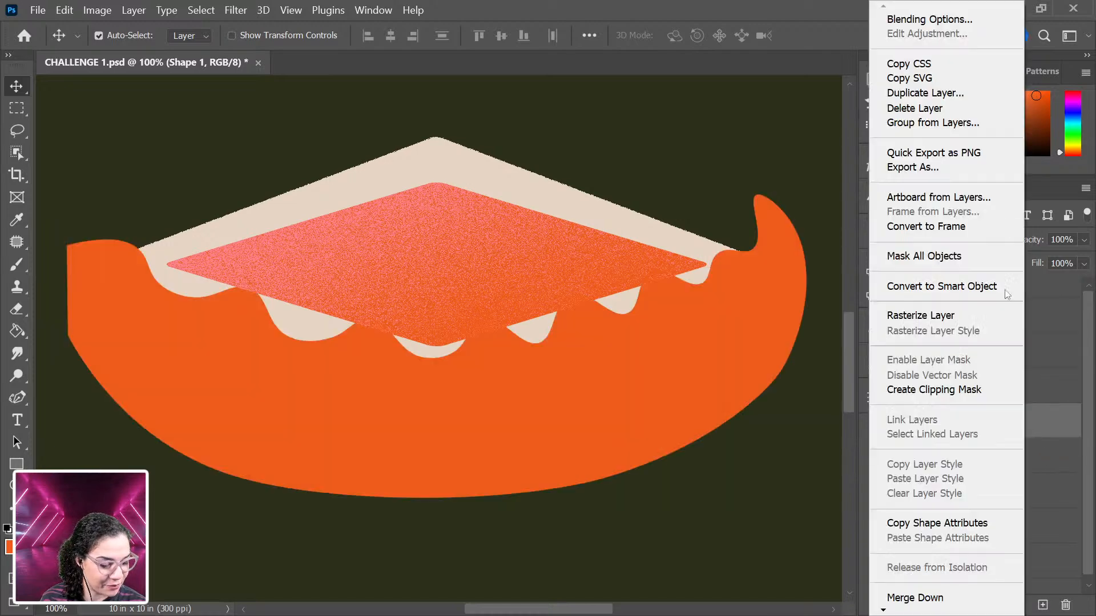
pyautogui.click(964, 387)
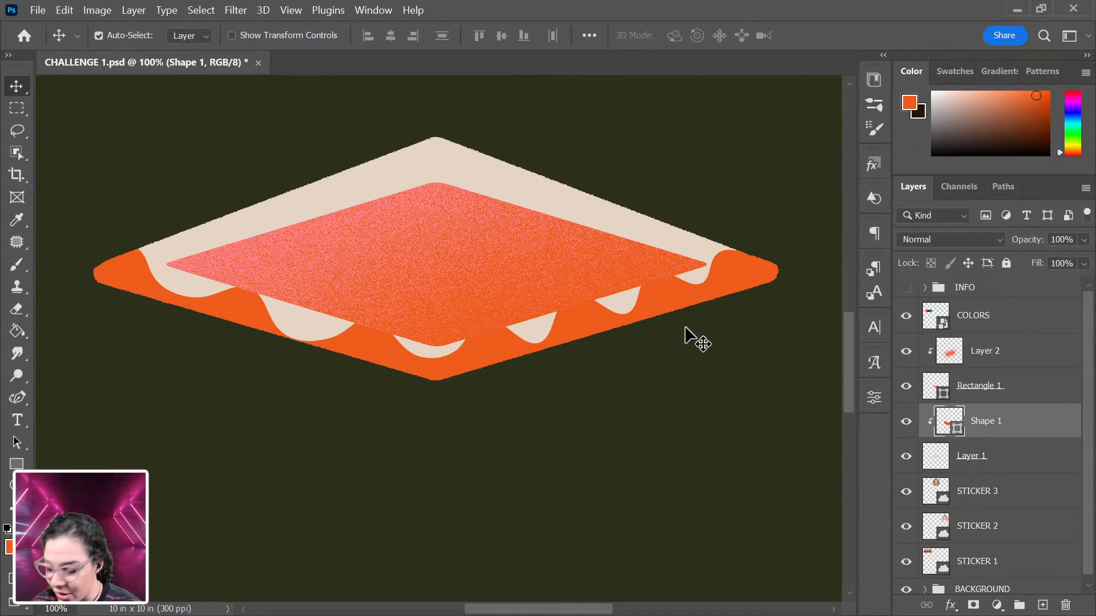
# Step: Transform Shape 1 by nudging it down and rotating it slightly clockwise so the waves sit evenly along the lower border
pyautogui.hotkey('ctrl', 't')
pyautogui.moveTo(583, 354); pyautogui.dragTo(583, 364)
pyautogui.moveTo(832, 149); pyautogui.dragTo(819, 179)
pyautogui.press('Return')
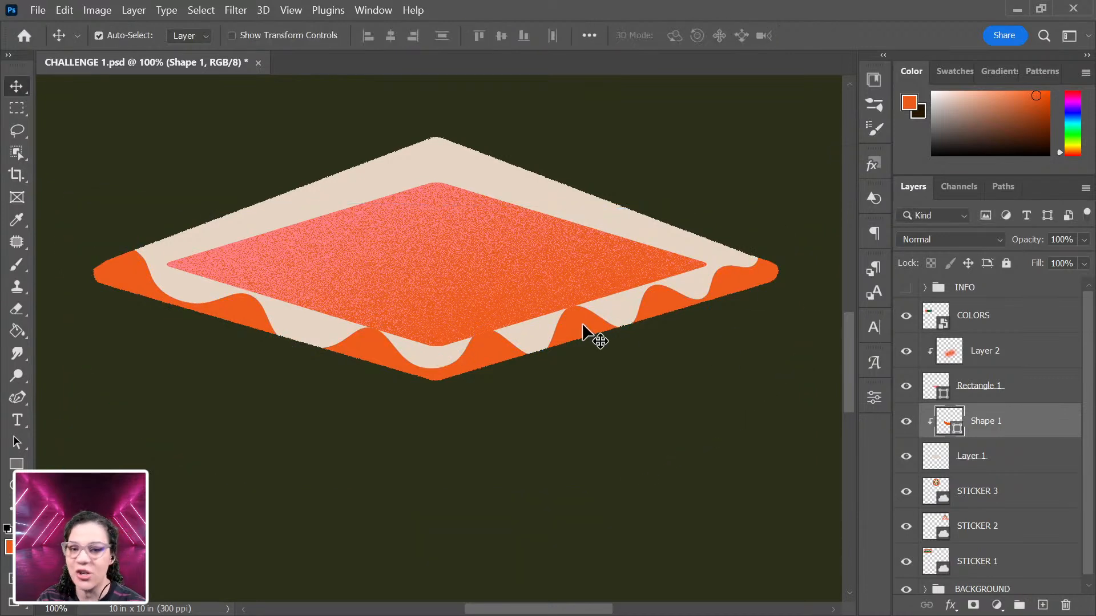
# Step: Hide Shape 1 and draw a 145 px circle with the Ellipse tool above Layer 1, over the diamond's lower left border
pyautogui.click(906, 423)
pyautogui.click(1021, 460)
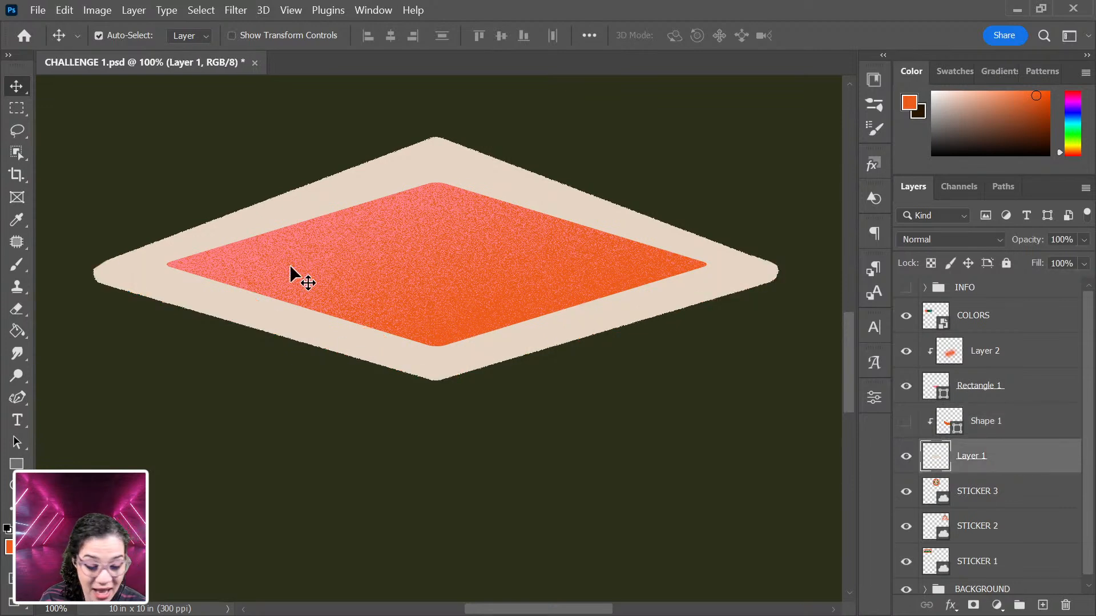
pyautogui.click(23, 461)
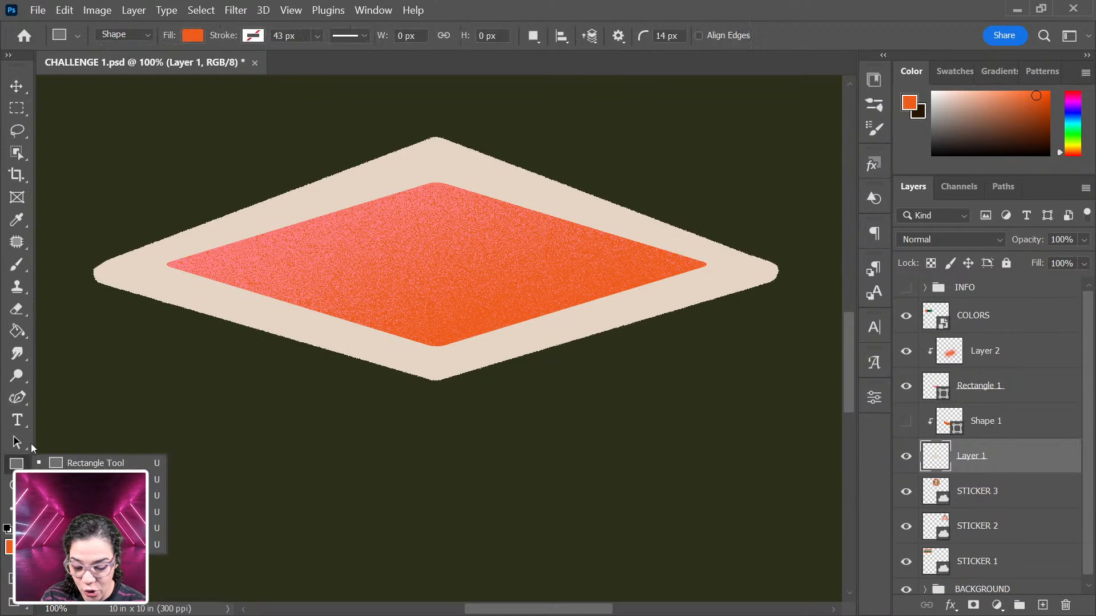
pyautogui.click(91, 480)
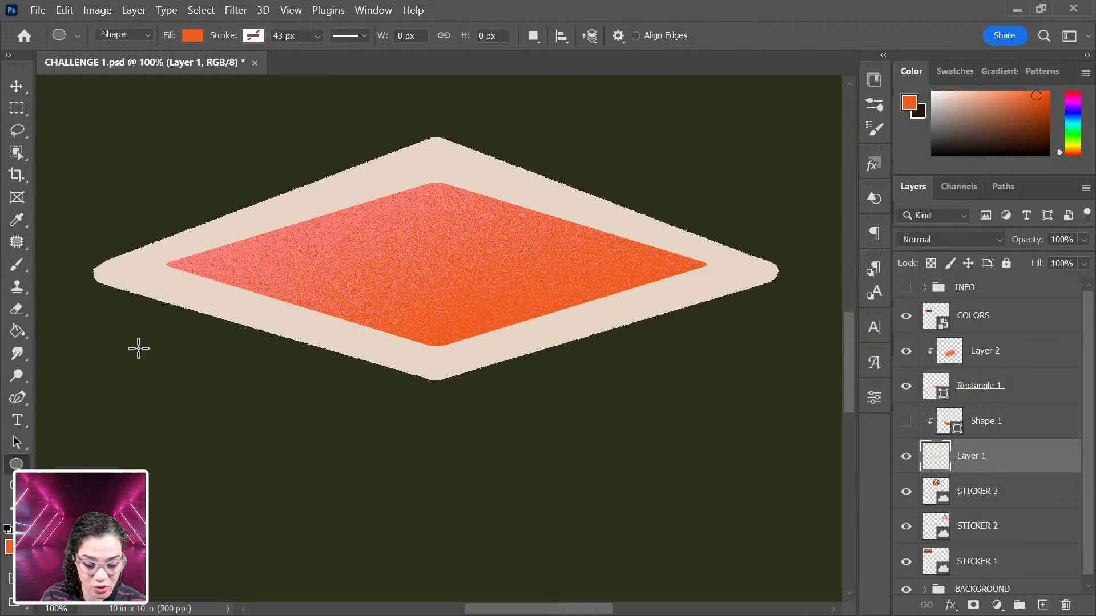
pyautogui.moveTo(141, 279); pyautogui.dragTo(222, 409)
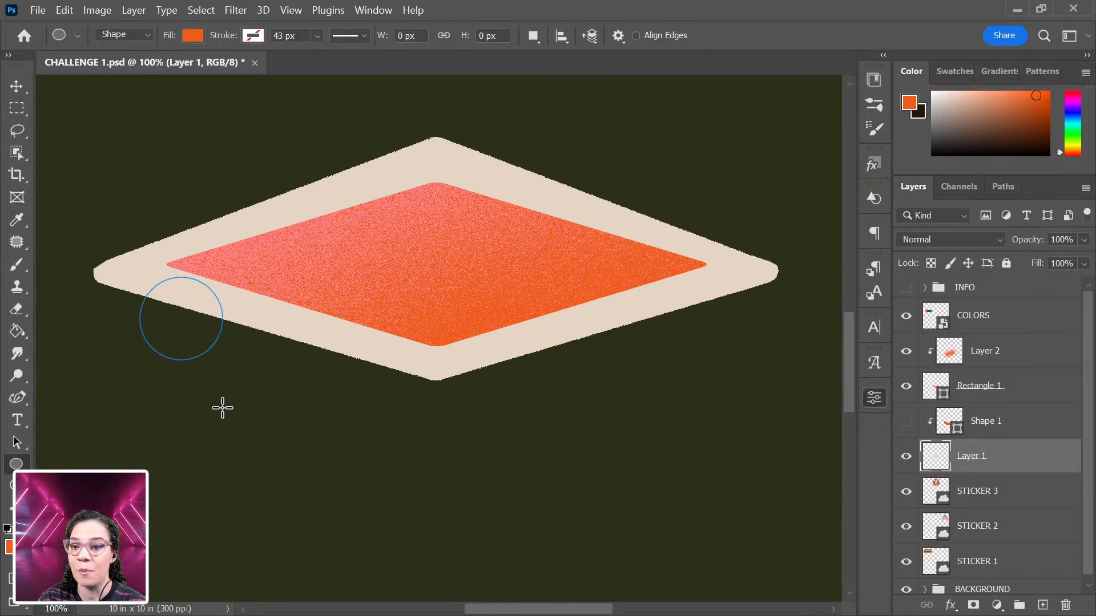
# Step: Fill the circle on the diamond's lower left border with the recently used teal blue
pyautogui.click(671, 483)
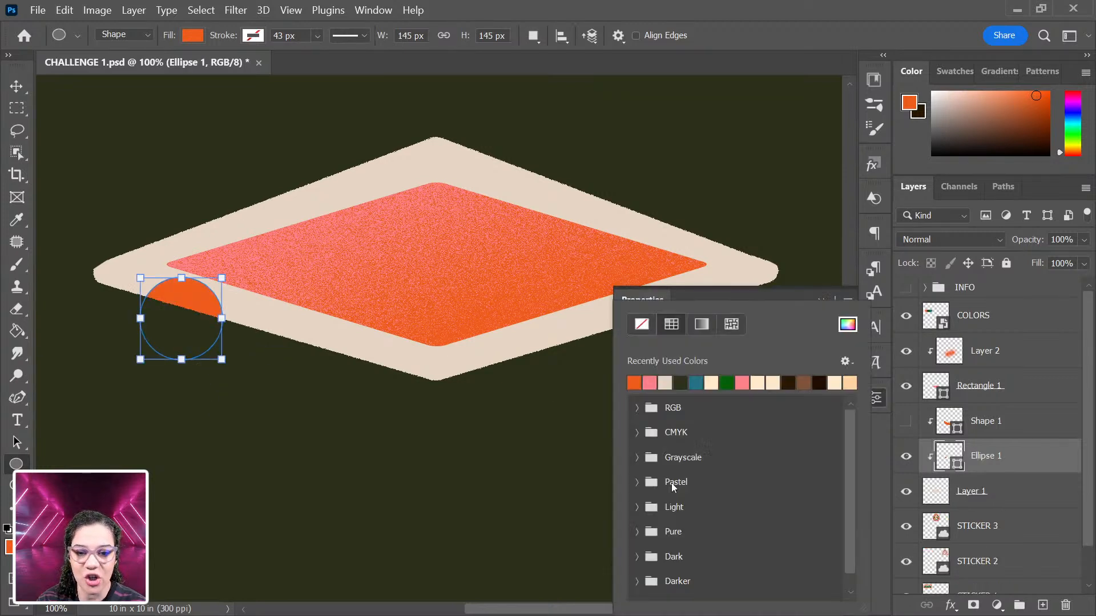
pyautogui.click(695, 383)
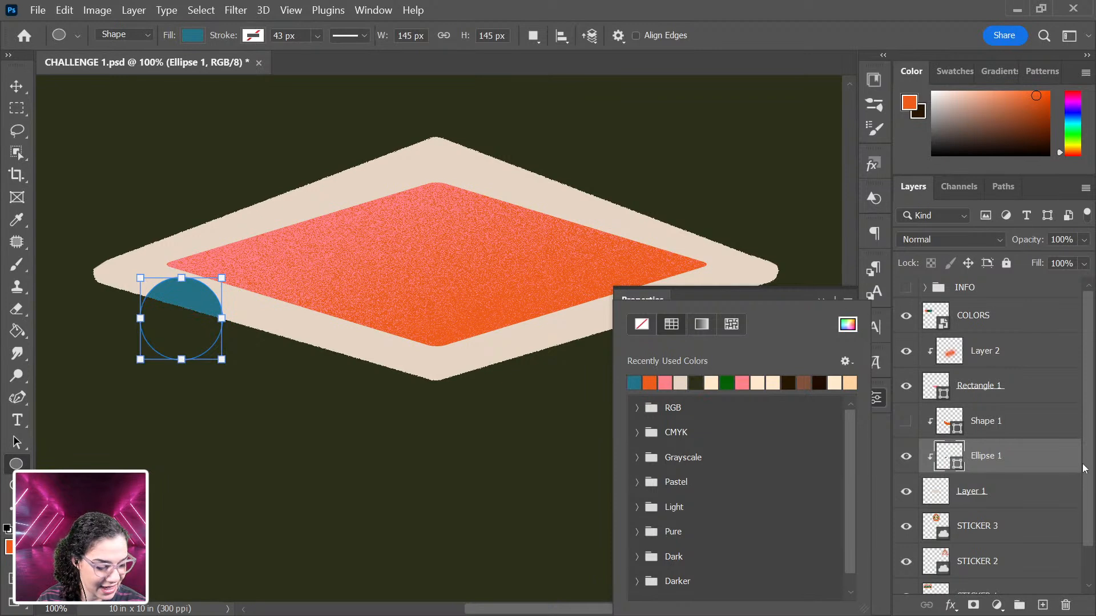
pyautogui.click(1052, 470)
pyautogui.click(877, 406)
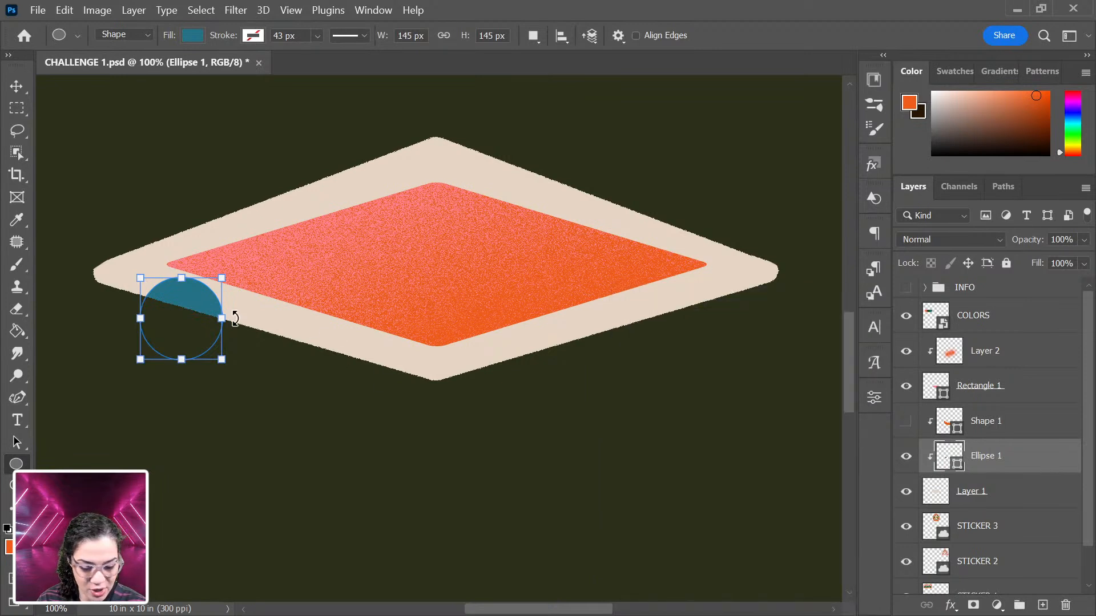
# Step: Move the teal circle to the border's left tip and place three copies of it in a row along the lower left edge
pyautogui.press('v')
pyautogui.moveTo(209, 313); pyautogui.dragTo(139, 299)
pyautogui.moveTo(139, 301); pyautogui.dragTo(150, 282)
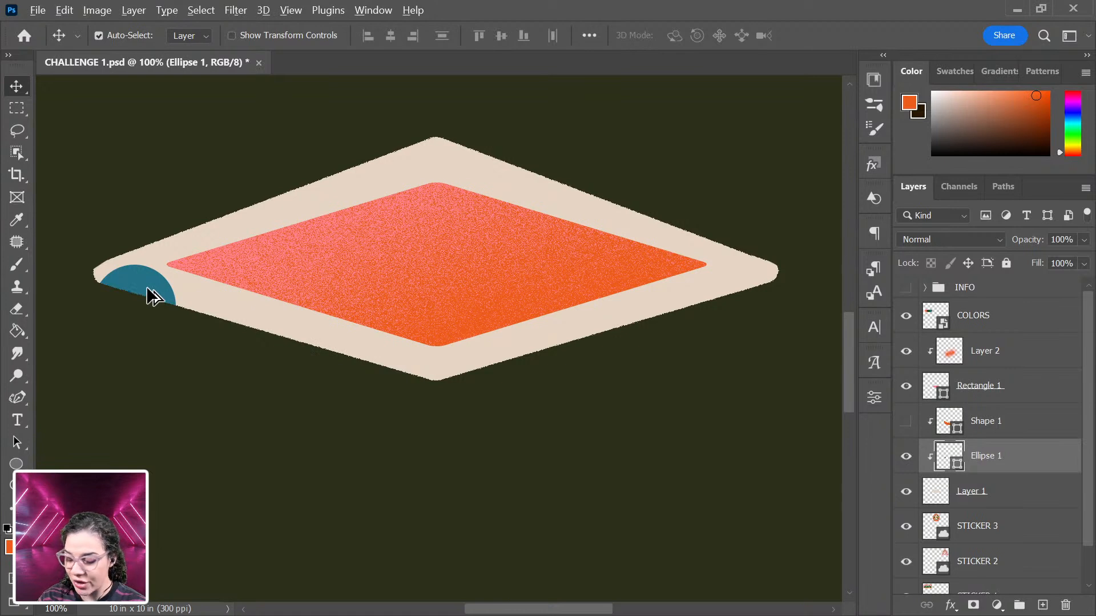
pyautogui.moveTo(142, 283); pyautogui.dragTo(292, 325)
pyautogui.moveTo(292, 325); pyautogui.dragTo(365, 353)
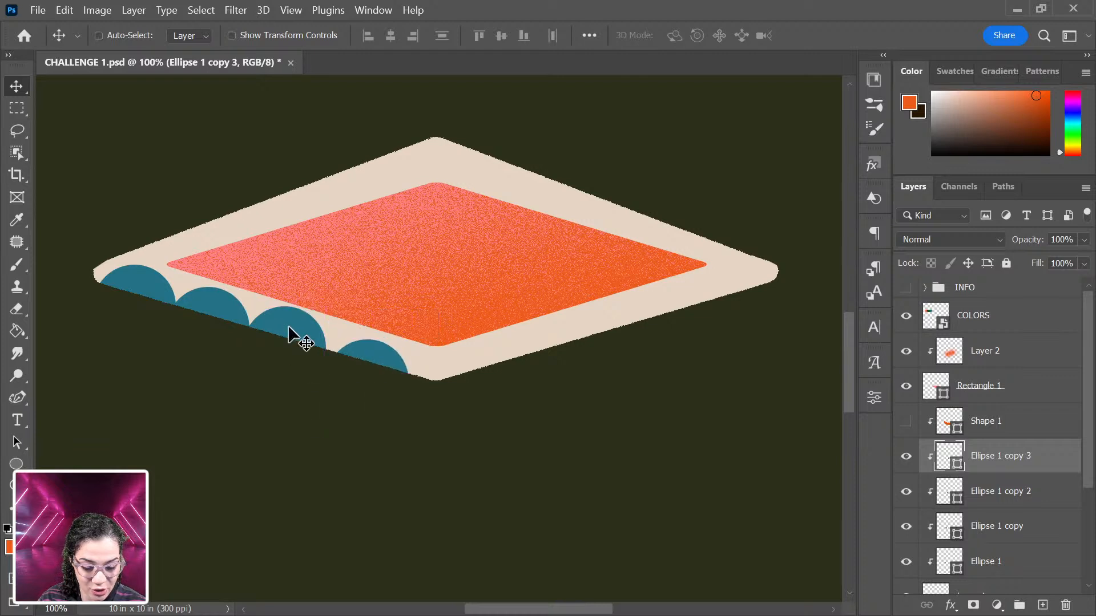
# Step: Adjust the positions of the four teal circles so they are evenly spaced along the border's lower left edge
pyautogui.click(289, 331)
pyautogui.press('ctrl')
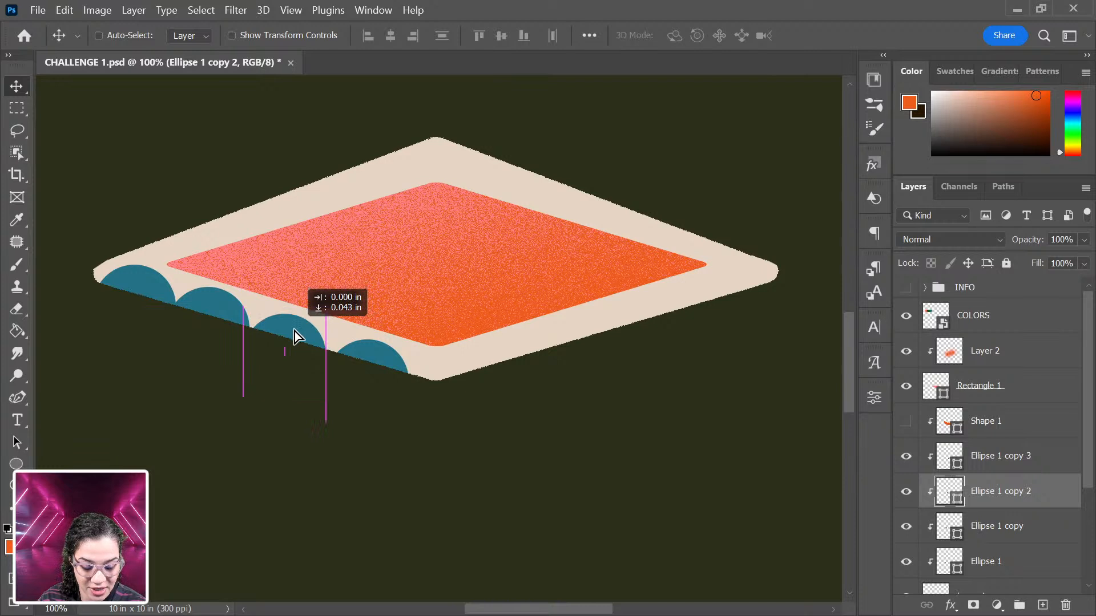
pyautogui.moveTo(367, 350); pyautogui.dragTo(364, 345)
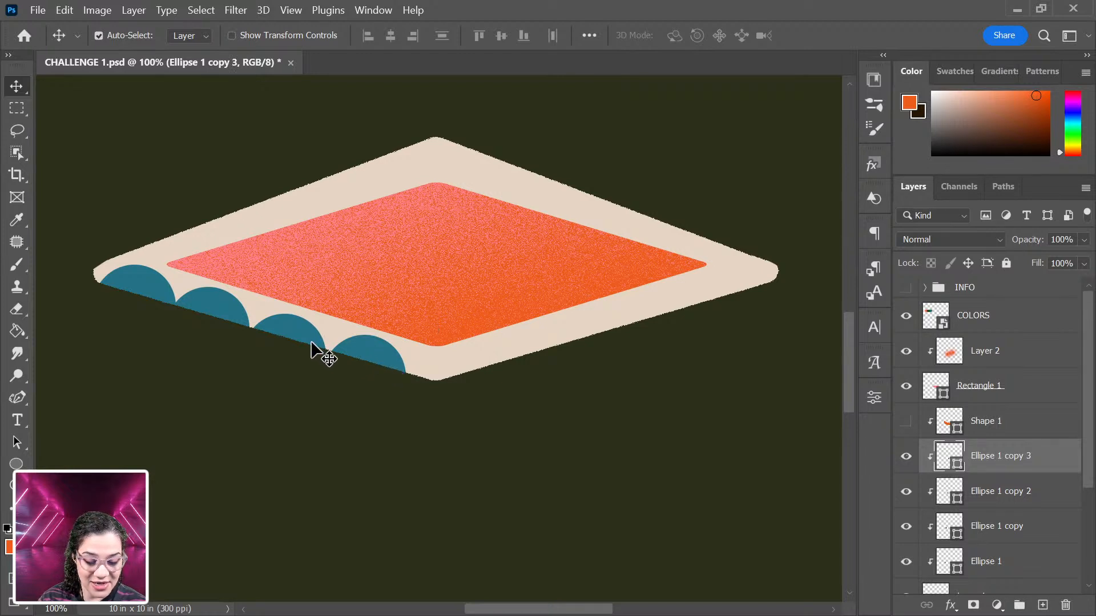
pyautogui.moveTo(375, 355); pyautogui.dragTo(393, 361)
pyautogui.moveTo(297, 336); pyautogui.dragTo(305, 335)
pyautogui.moveTo(203, 308); pyautogui.dragTo(204, 307)
pyautogui.click(126, 280)
pyautogui.moveTo(127, 281); pyautogui.dragTo(128, 285)
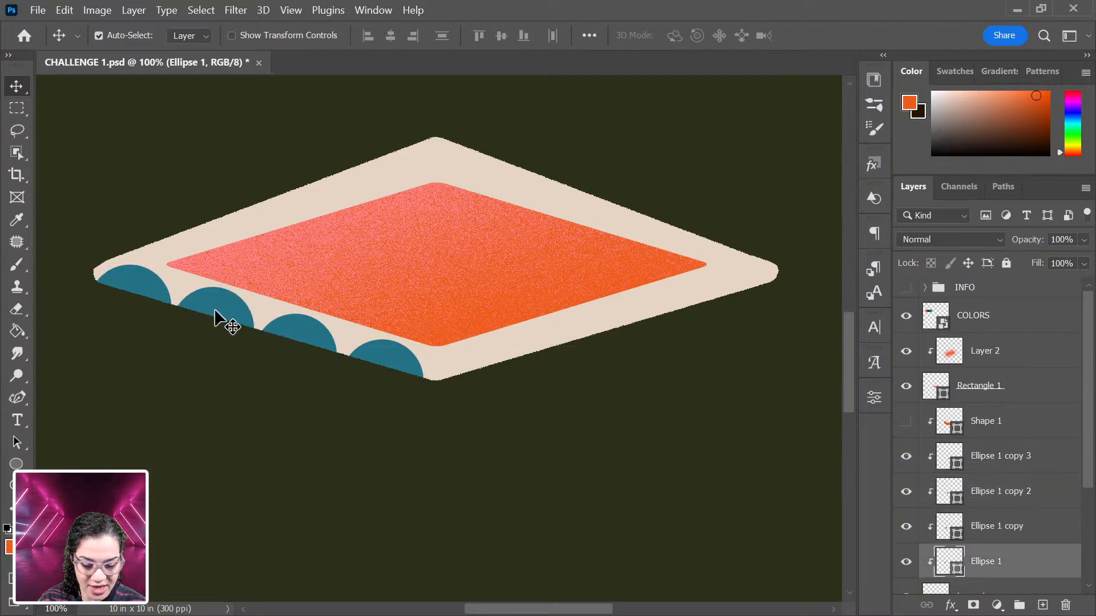
# Step: Place four evenly spaced copies of the teal circle along the lower right border edge and four along the upper right edge
pyautogui.moveTo(402, 372); pyautogui.dragTo(736, 288)
pyautogui.moveTo(656, 314); pyautogui.dragTo(650, 303)
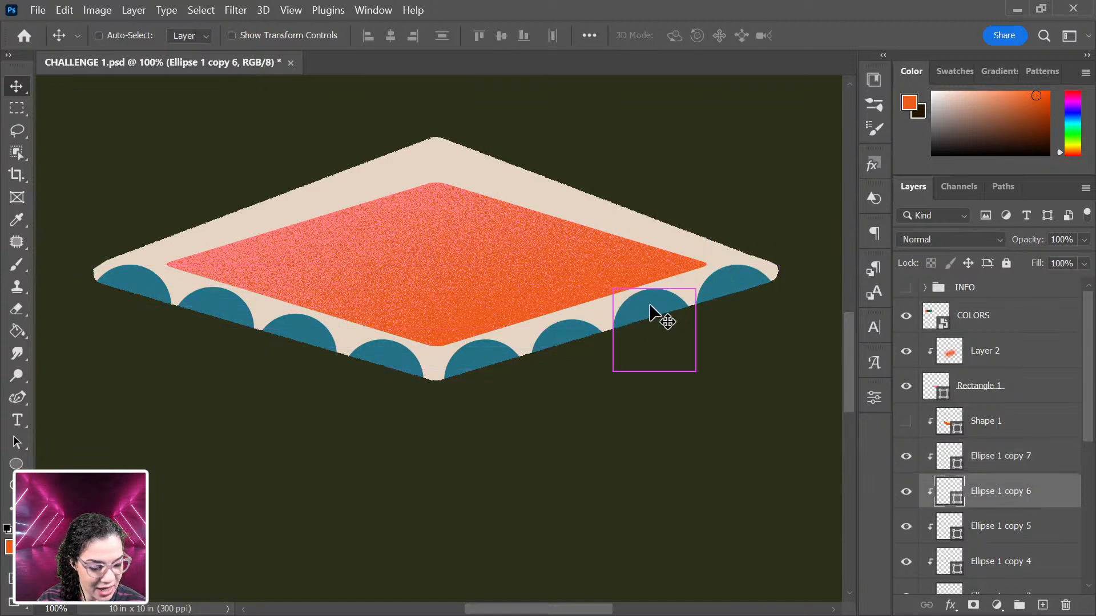
pyautogui.moveTo(735, 279); pyautogui.dragTo(726, 207)
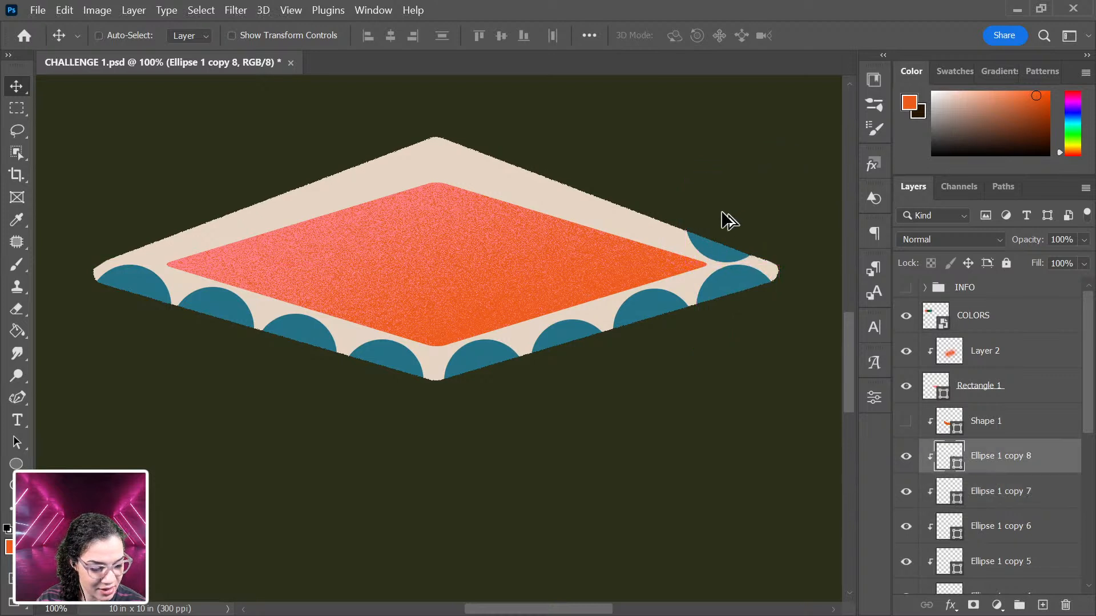
pyautogui.moveTo(724, 251); pyautogui.dragTo(567, 201)
pyautogui.moveTo(471, 165); pyautogui.dragTo(557, 193)
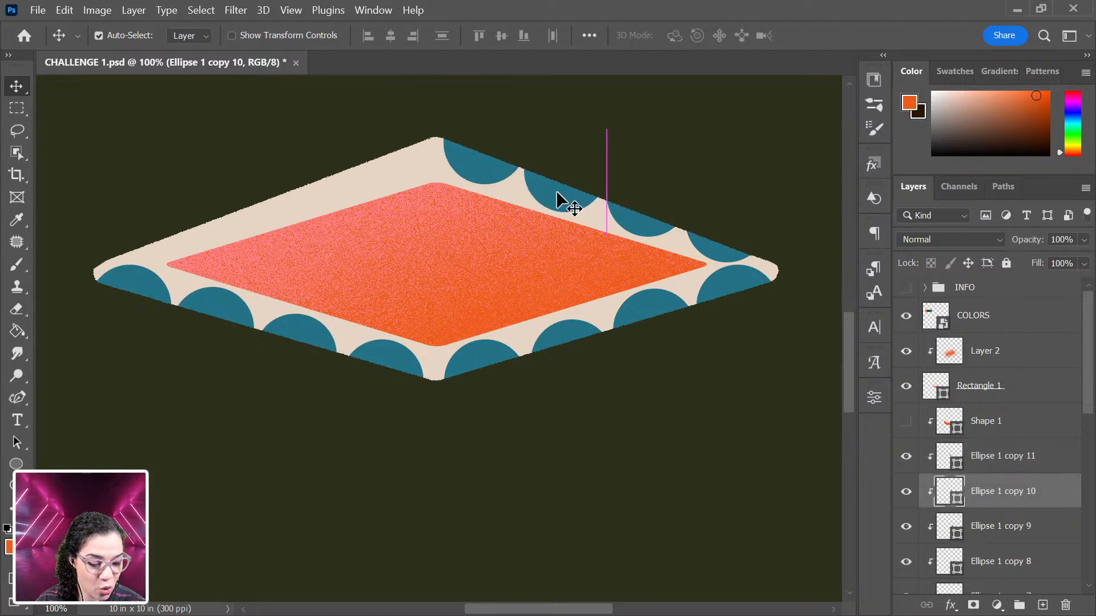
# Step: Place four more teal circle copies along the upper left border edge and fine-tune the one nearest the left tip
pyautogui.moveTo(478, 177); pyautogui.dragTo(169, 246)
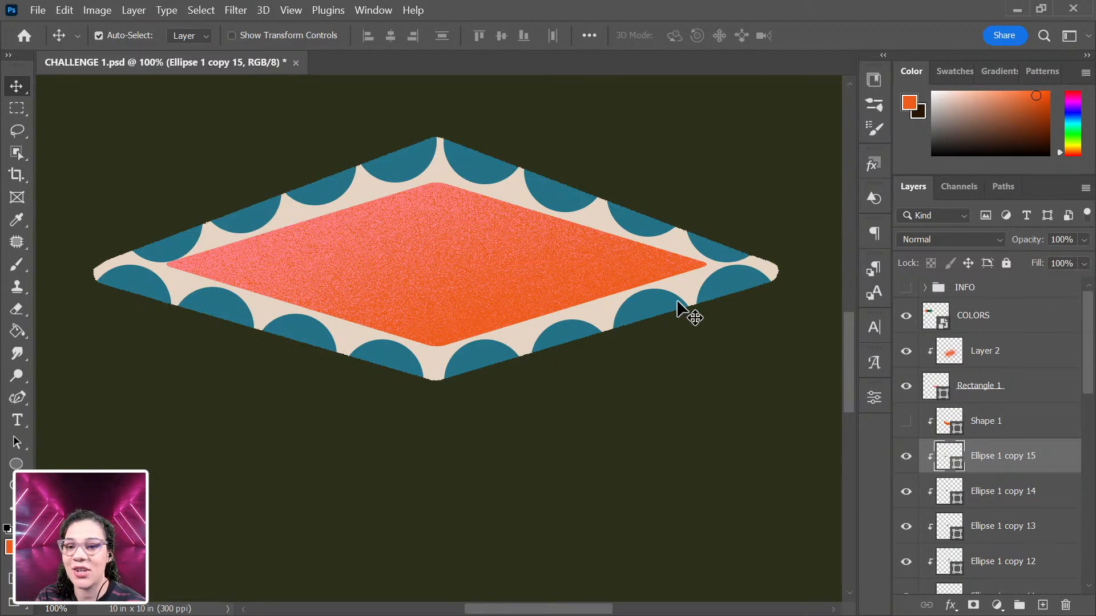
pyautogui.moveTo(172, 245); pyautogui.dragTo(170, 242)
pyautogui.hotkey('ctrl', 'z')
pyautogui.press('ctrl')
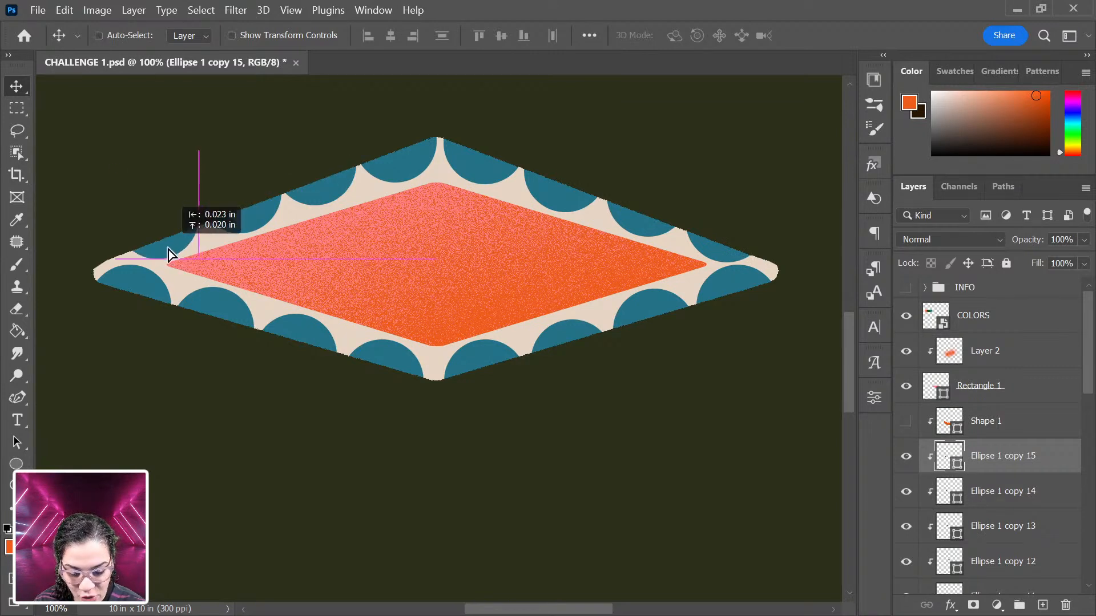
# Step: Examine the teal half-circles around the cream border up close and as a whole
pyautogui.press('space')
pyautogui.moveTo(519, 173); pyautogui.dragTo(594, 262)
pyautogui.moveTo(708, 491); pyautogui.dragTo(457, 181)
pyautogui.moveTo(642, 344); pyautogui.dragTo(504, 248)
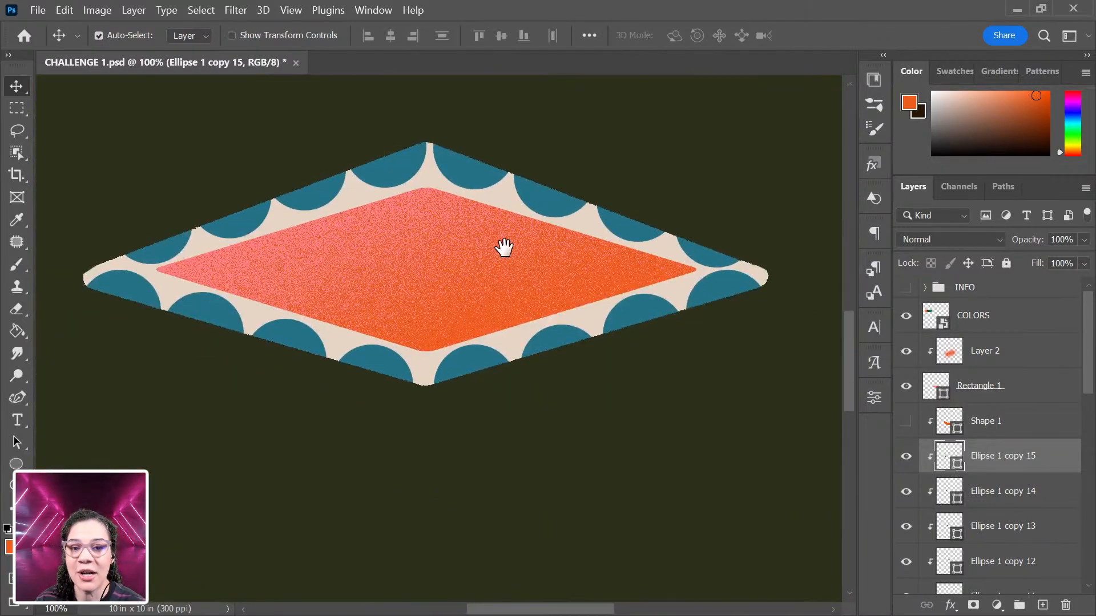
pyautogui.hotkey('ctrl', '+')
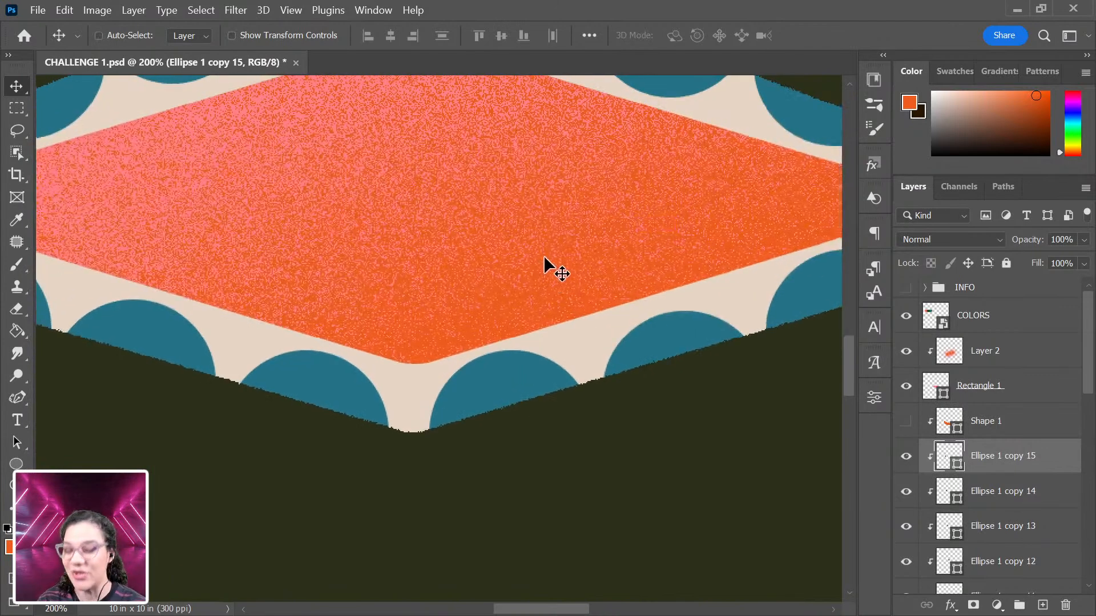
pyautogui.hotkey('ctrl', '-')
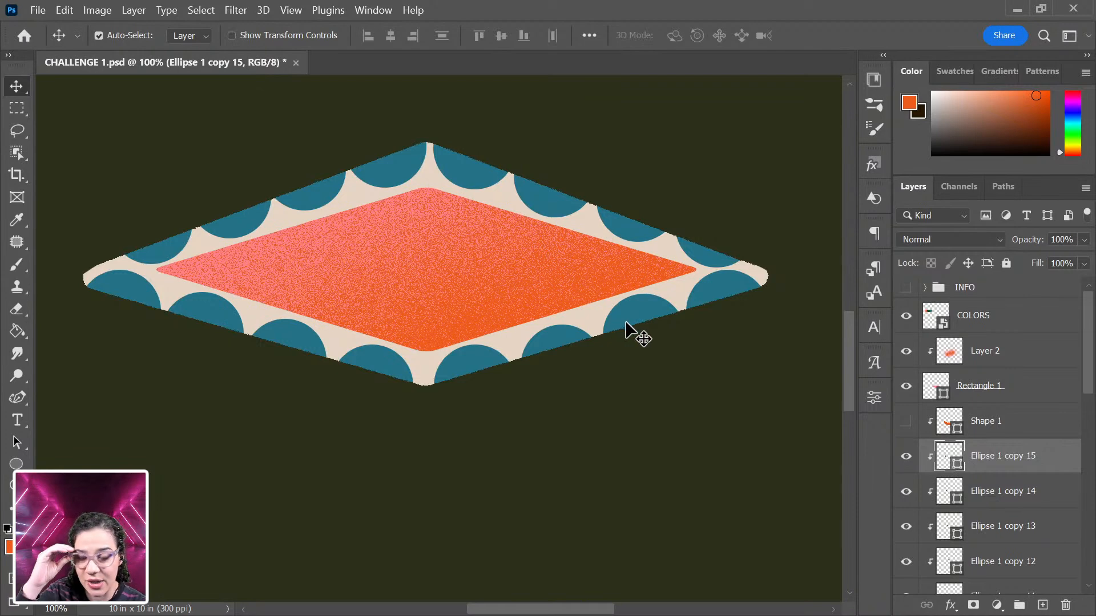
pyautogui.hotkey('ctrl', '+')
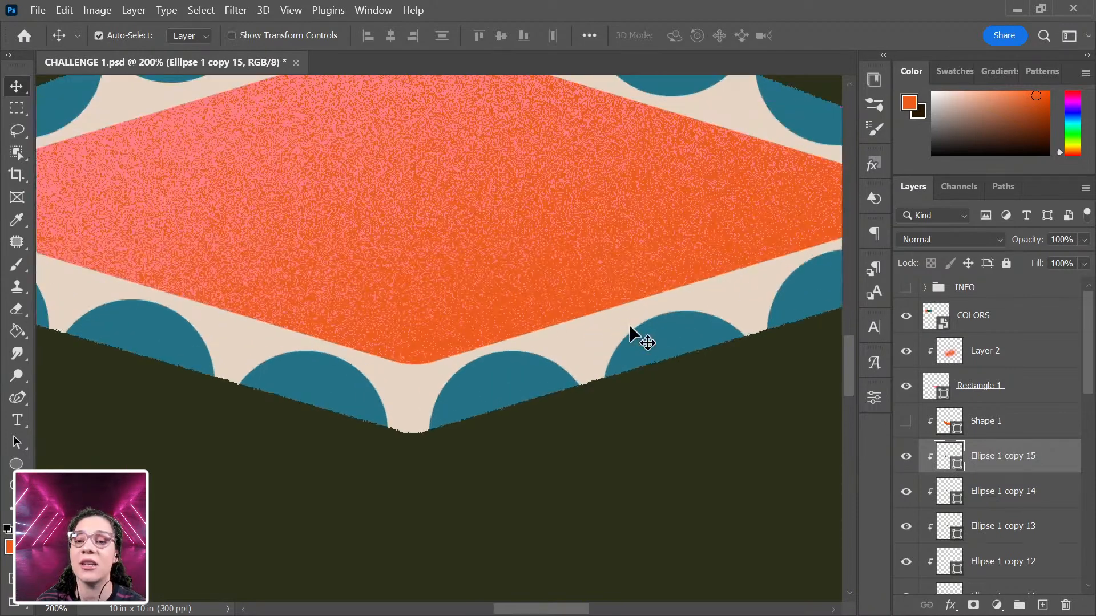
pyautogui.hotkey('ctrl', '-')
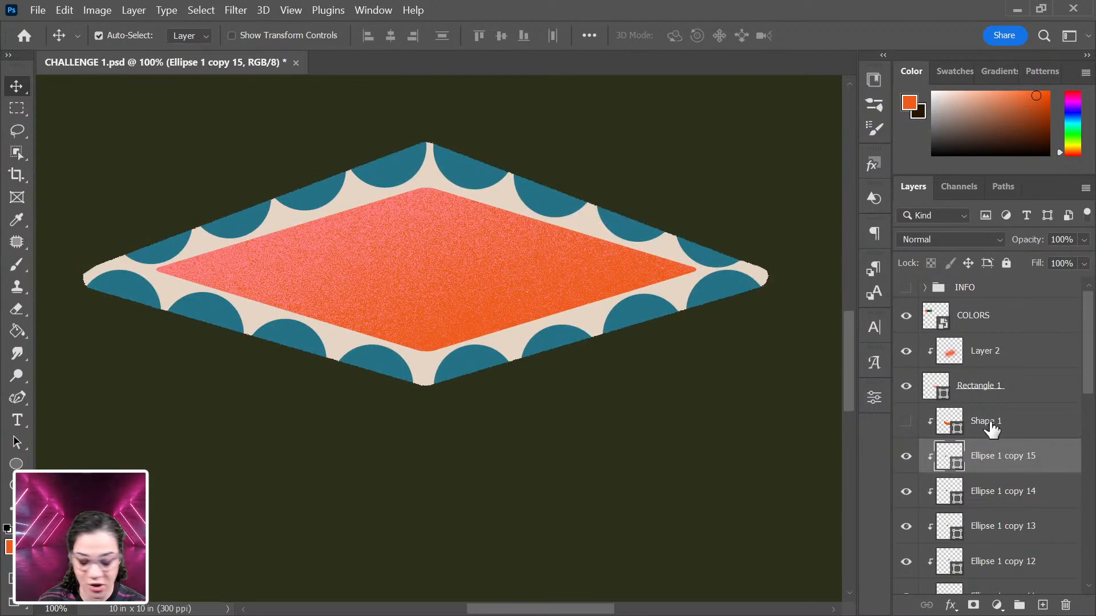
pyautogui.scroll(-10, 1041, 520)
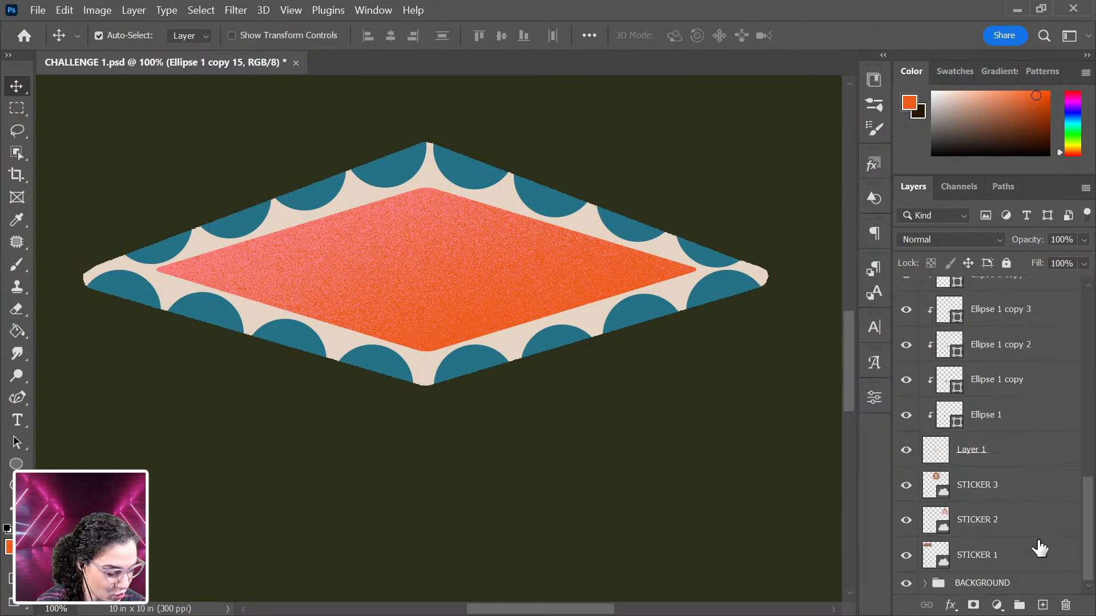
pyautogui.scroll(1, 1022, 446)
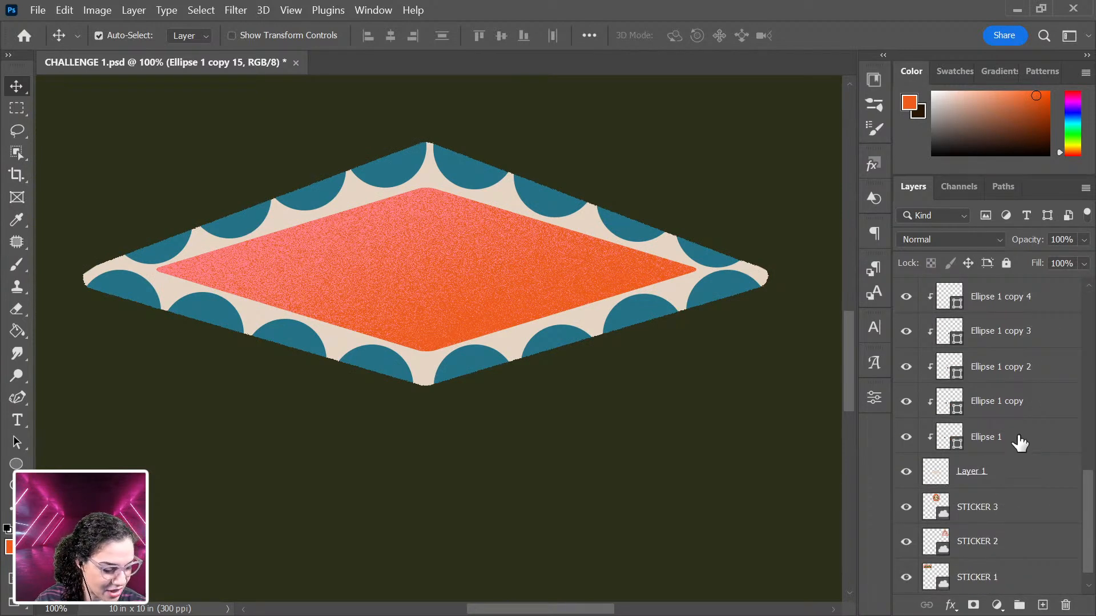
pyautogui.keyDown('shift'); pyautogui.click(1020, 442); pyautogui.keyUp('shift')
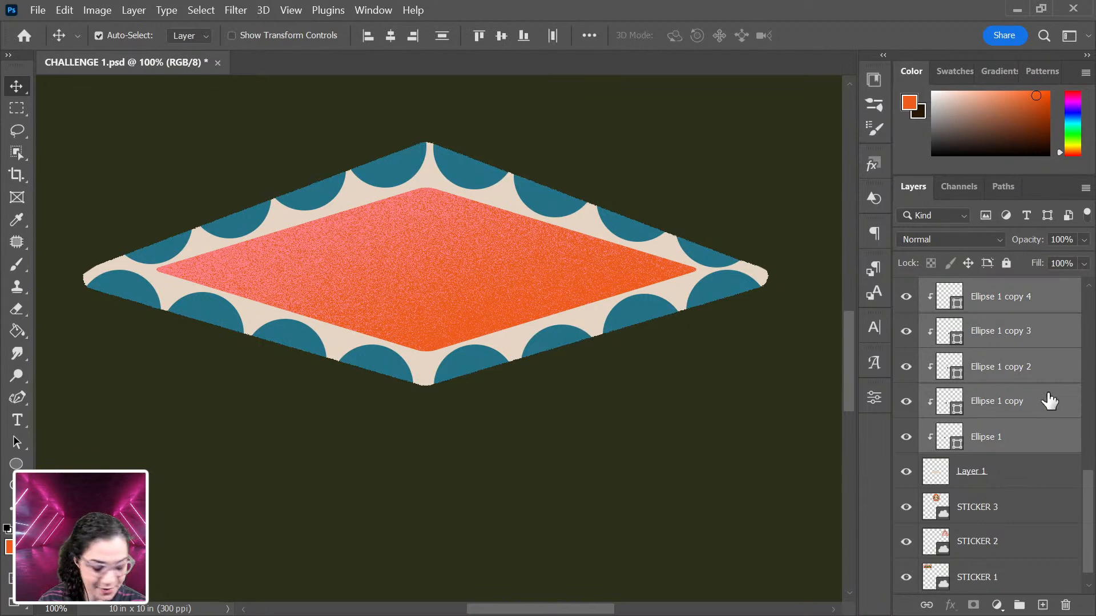
pyautogui.hotkey('ctrl', 'g')
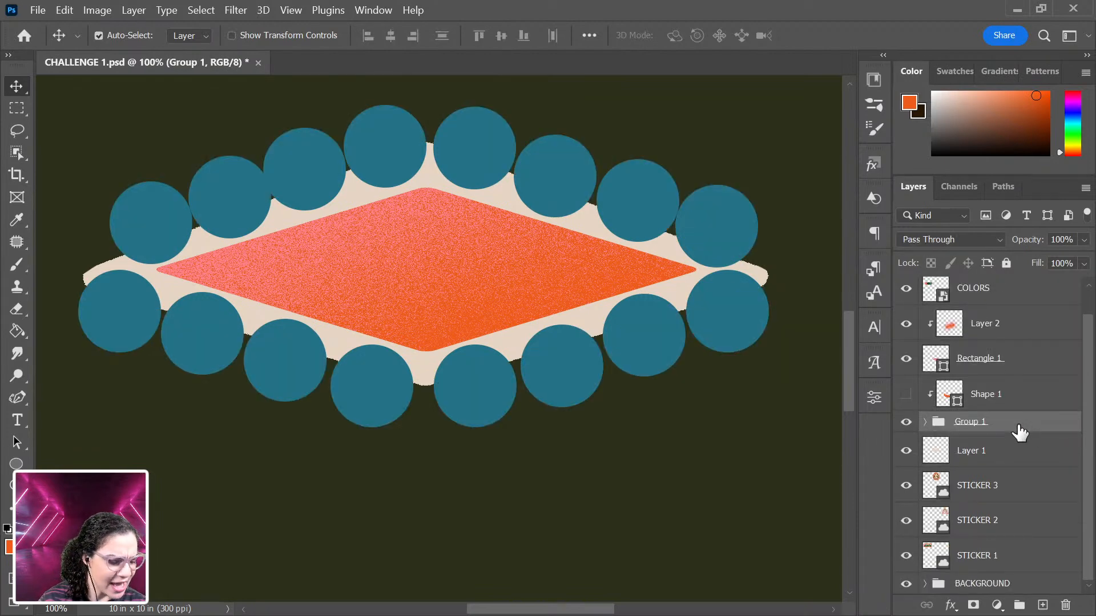
pyautogui.hotkey('ctrl', 'z')
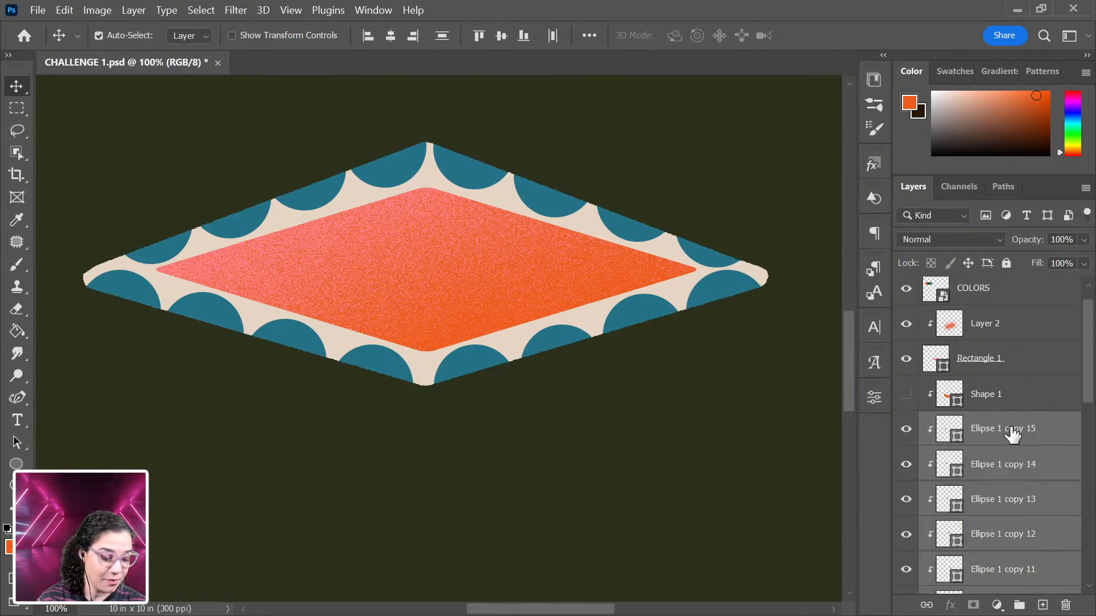
# Step: Group all the ellipse layers from Ellipse 1 to Ellipse 1 copy 15
pyautogui.click(1019, 440)
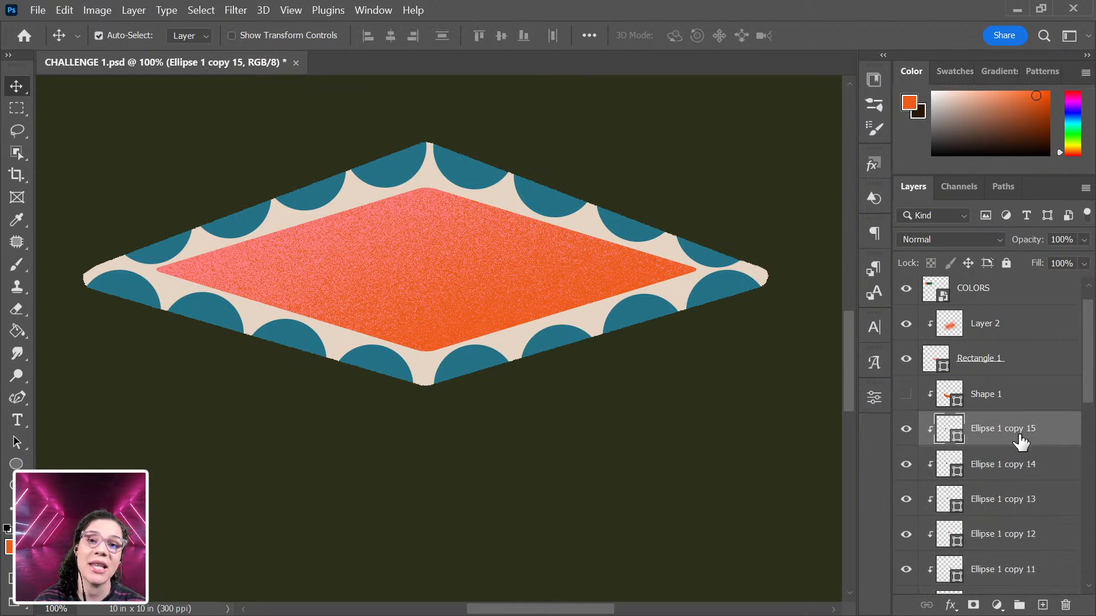
pyautogui.scroll(-5, 1020, 441)
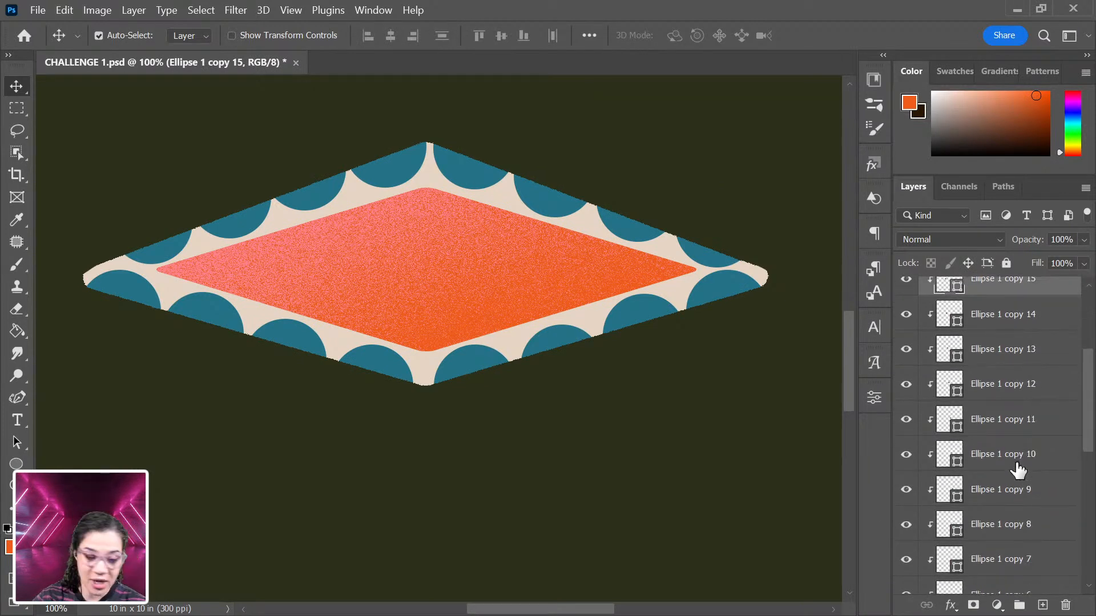
pyautogui.scroll(-12, 1014, 494)
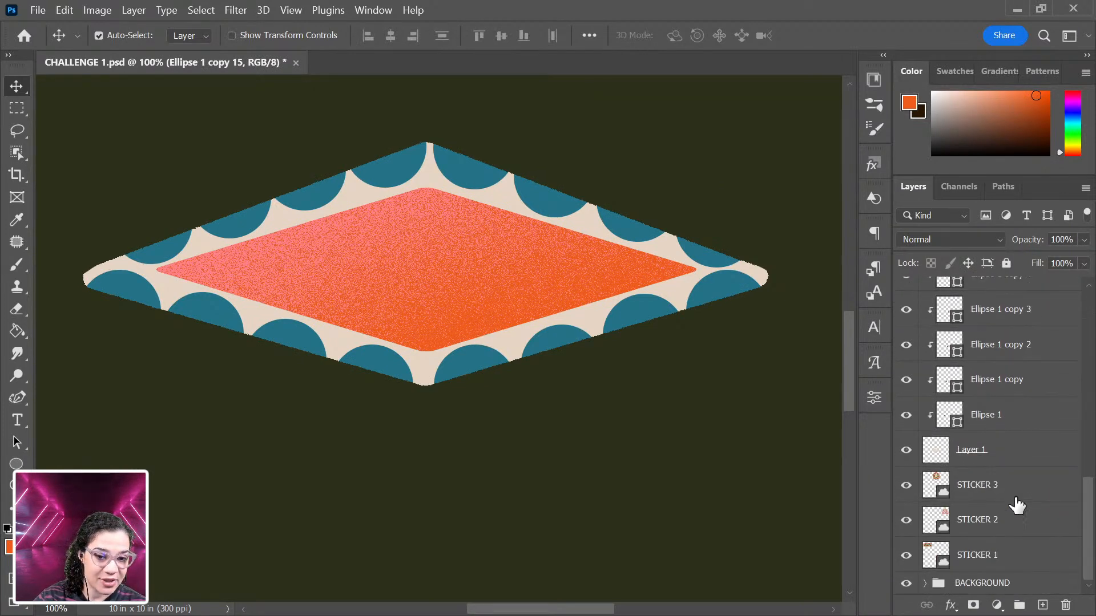
pyautogui.keyDown('shift'); pyautogui.click(1013, 423); pyautogui.keyUp('shift')
pyautogui.scroll(5, 1031, 451)
pyautogui.scroll(2, 1032, 448)
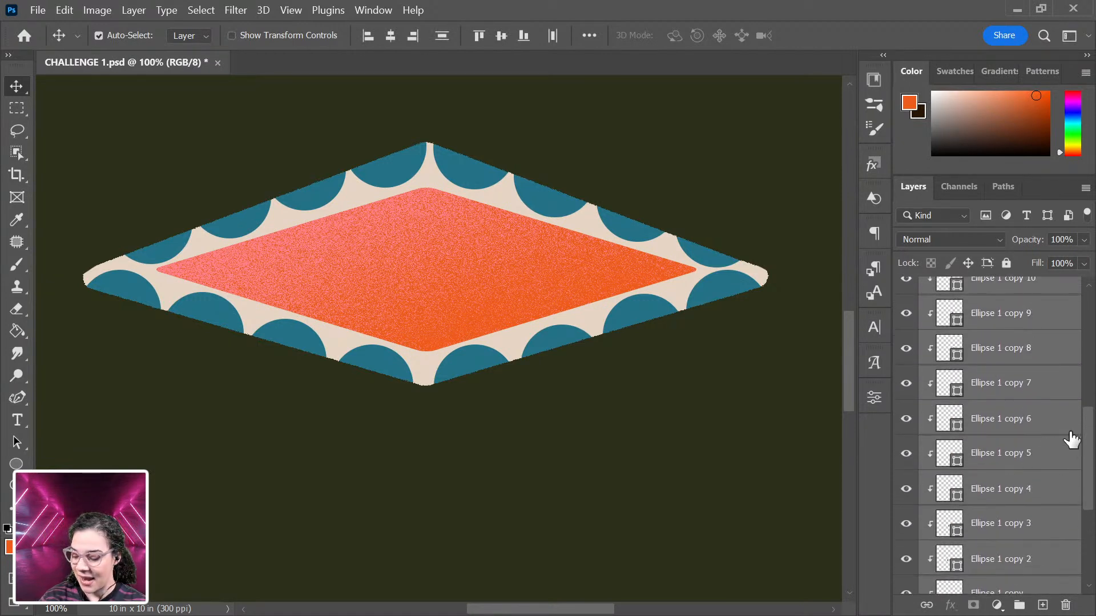
pyautogui.hotkey('ctrl', 'g')
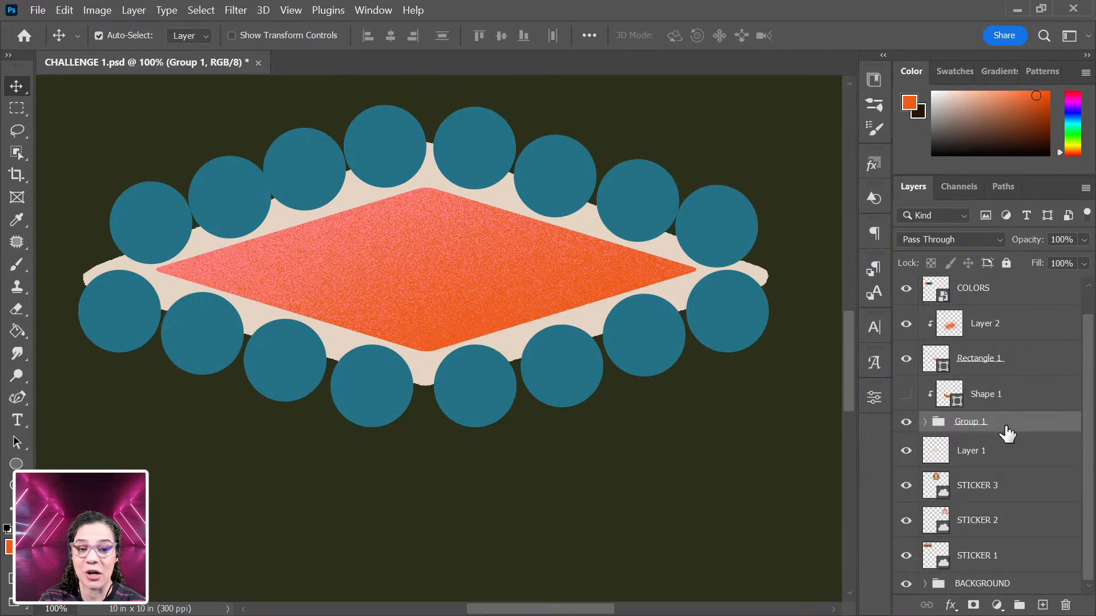
# Step: Convert Group 1 to a smart object and clip it to the cream border on Layer 1
pyautogui.rightClick(1006, 433)
pyautogui.click(961, 255)
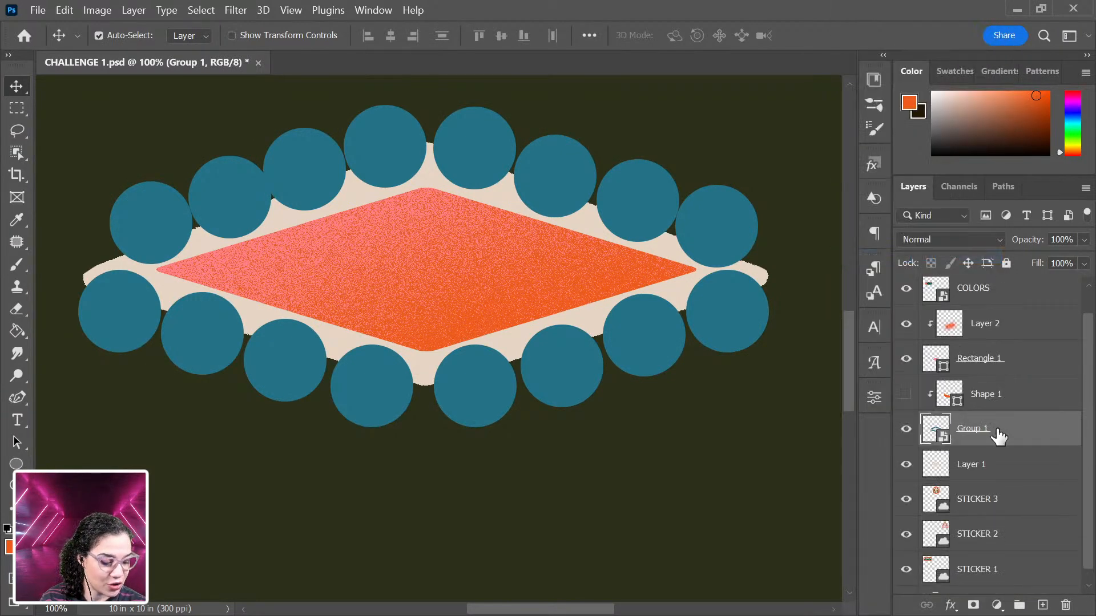
pyautogui.rightClick(1012, 441)
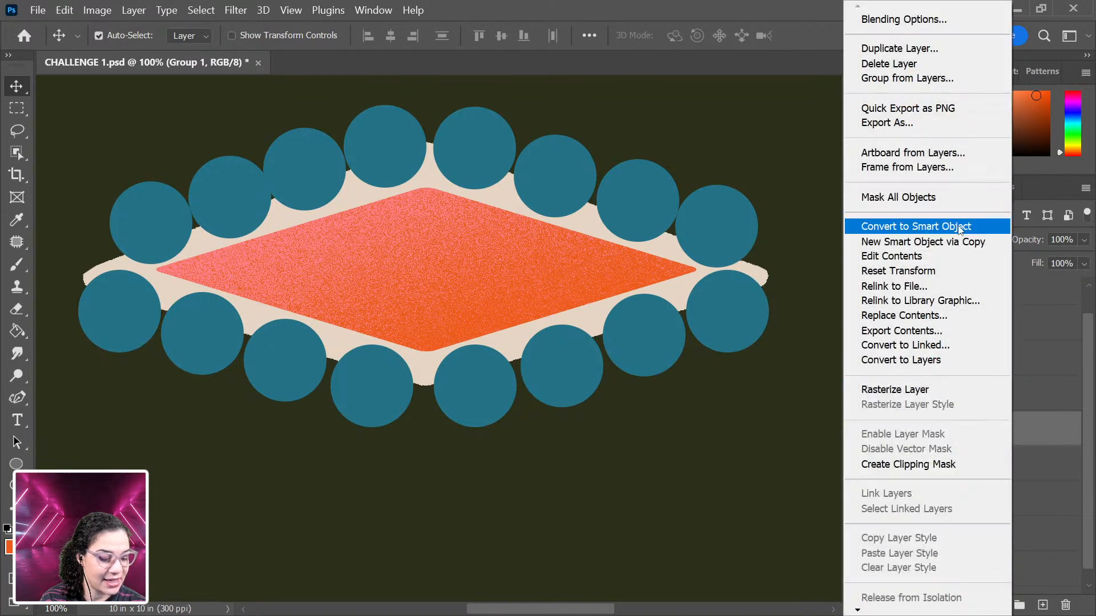
pyautogui.click(956, 464)
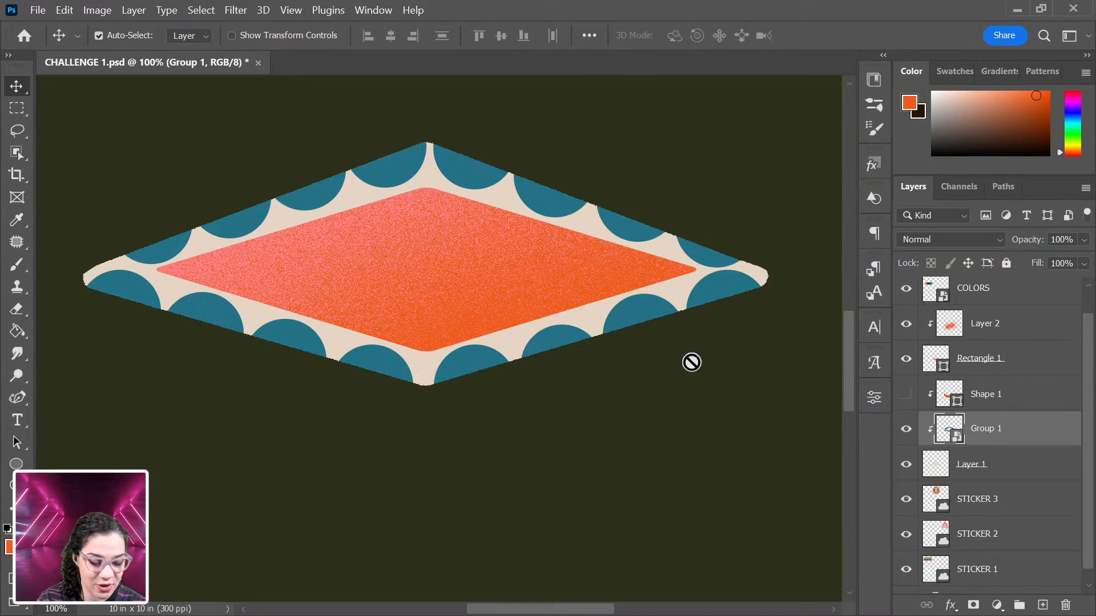
# Step: Switch to the Eraser, rasterize the Group 1 smart object and lock the layer's transparent pixels
pyautogui.press('e')
pyautogui.click(679, 314)
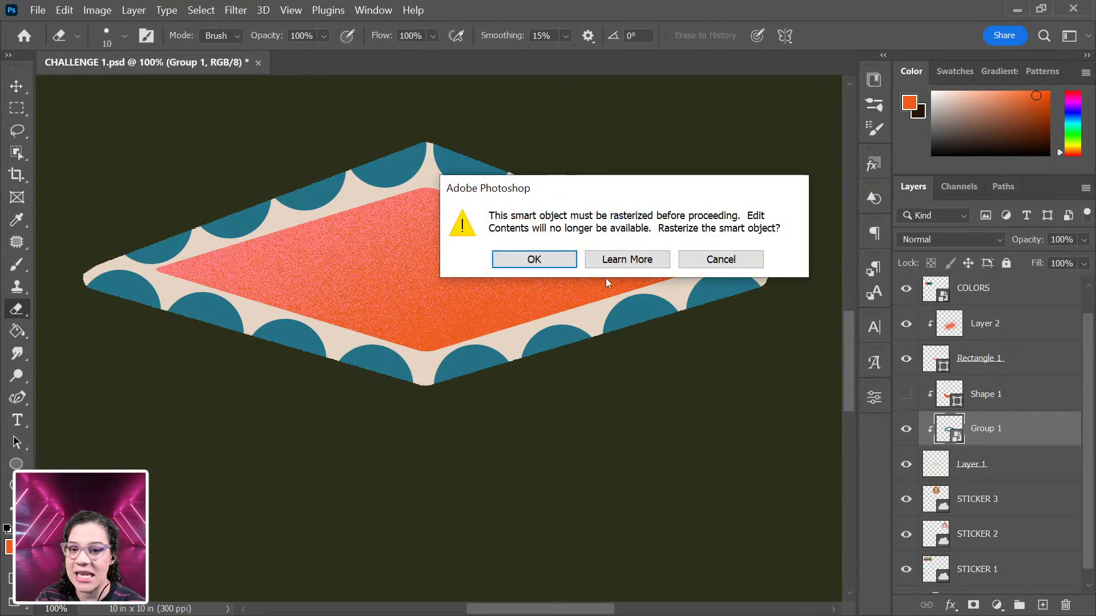
pyautogui.click(558, 264)
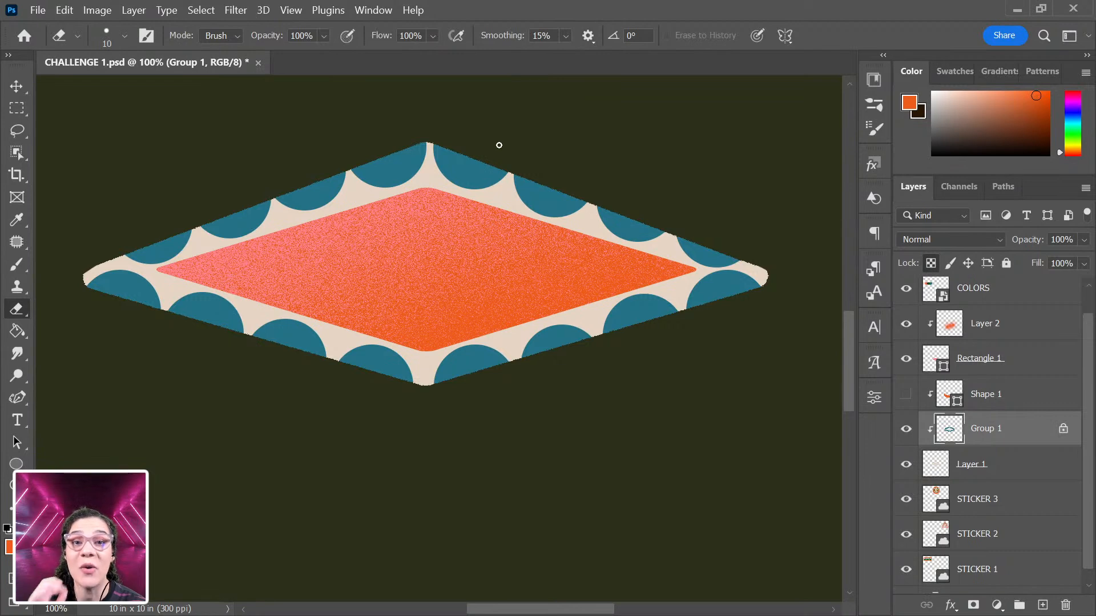
pyautogui.press(']')
pyautogui.press(']')
pyautogui.press(']')
pyautogui.press(']')
pyautogui.press(']')
pyautogui.press(']')
pyautogui.press(']')
pyautogui.press(']')
pyautogui.press(']')
pyautogui.press(']')
pyautogui.press(']')
pyautogui.press(']')
pyautogui.press(']')
pyautogui.press(']')
pyautogui.press(']')
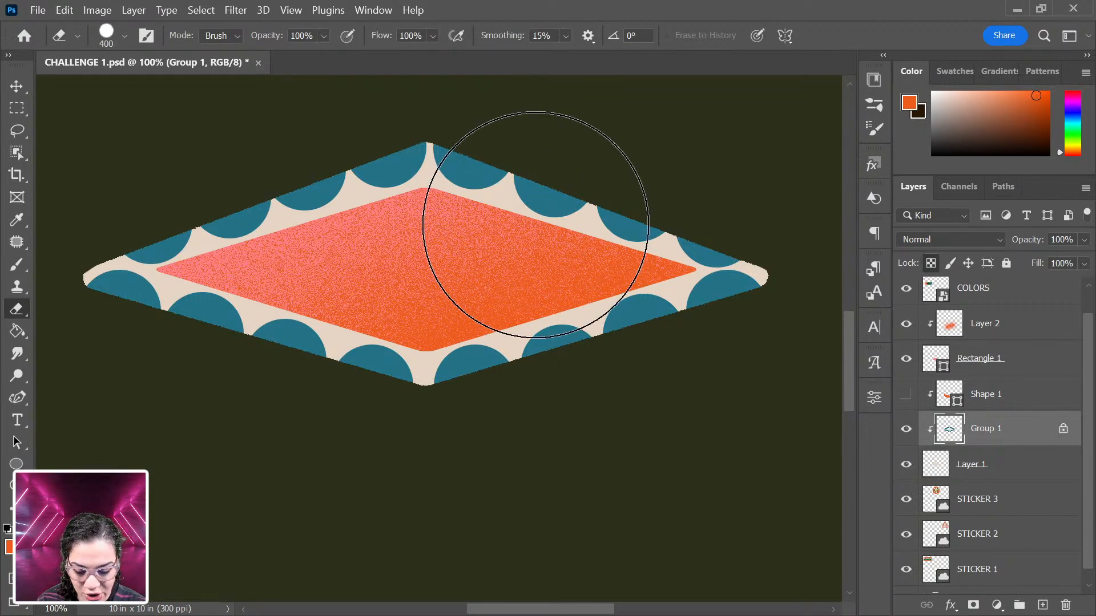
# Step: Sample the green from the round sticker's leaves and brush grainy Dissolve shading over the teal half-circles at 600 px
pyautogui.moveTo(464, 396); pyautogui.dragTo(527, 539)
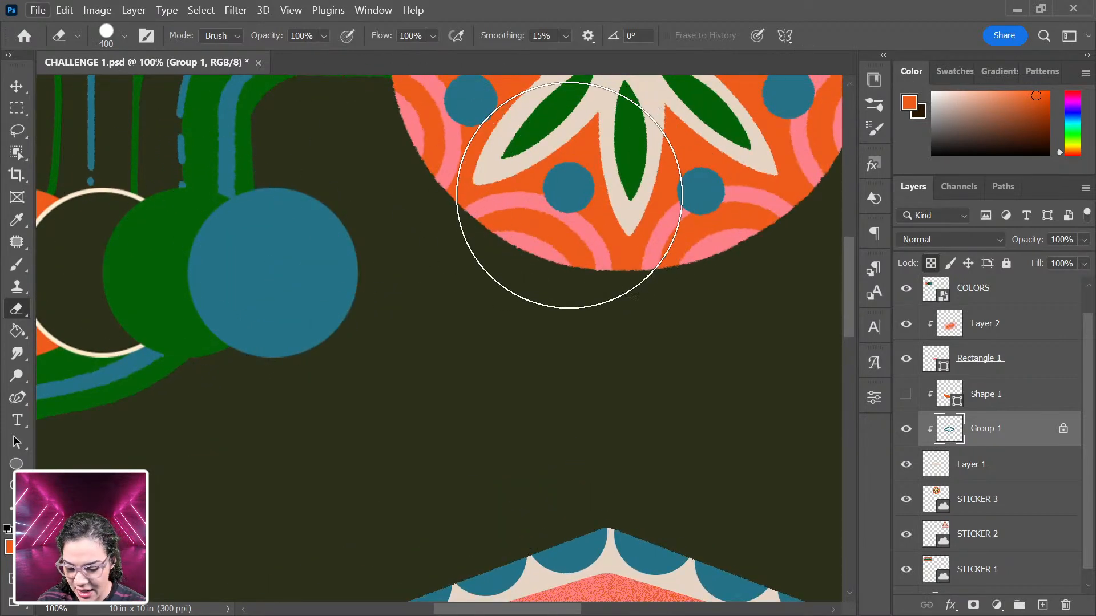
pyautogui.press('b')
pyautogui.keyDown('alt'); pyautogui.click(636, 136); pyautogui.keyUp('alt')
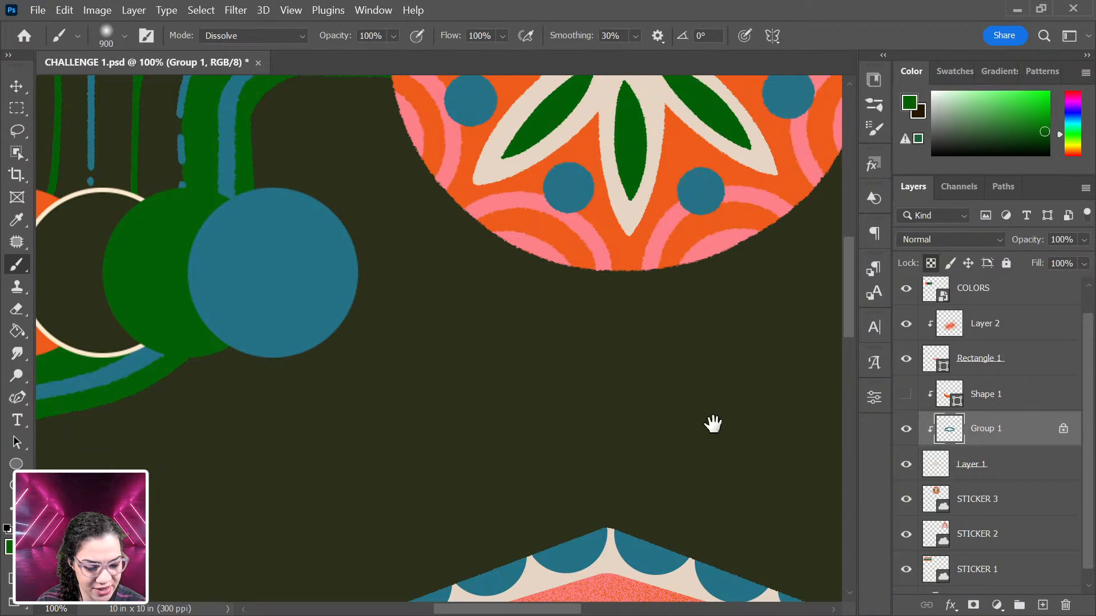
pyautogui.moveTo(731, 473); pyautogui.dragTo(596, 156)
pyautogui.hotkey('ctrl', '-')
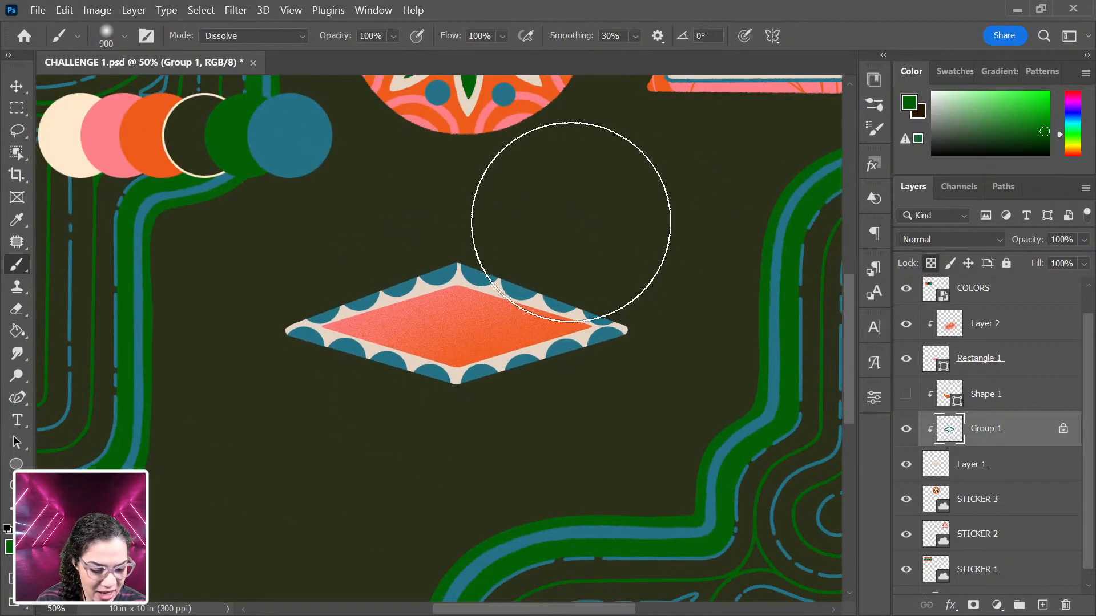
pyautogui.press('[')
pyautogui.press('[')
pyautogui.press('[')
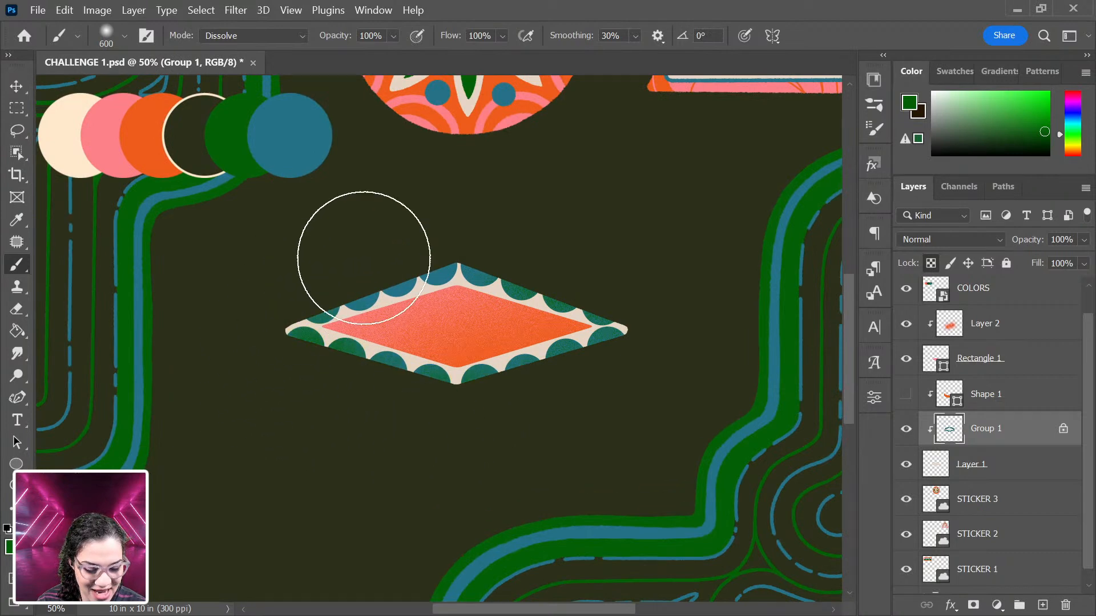
pyautogui.hotkey('ctrl', '+')
pyautogui.hotkey('ctrl', '+')
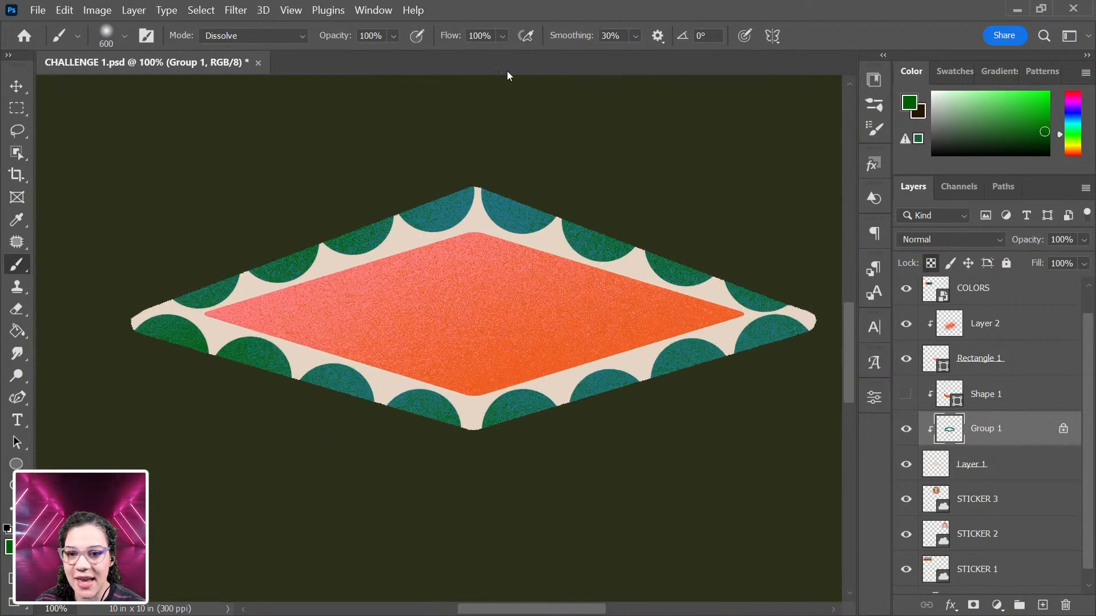
# Step: Reduce the brush to 250 px and deepen the green grain along the outer edges of the half-circles
pyautogui.press('[')
pyautogui.press('[')
pyautogui.press('[')
pyautogui.press('[')
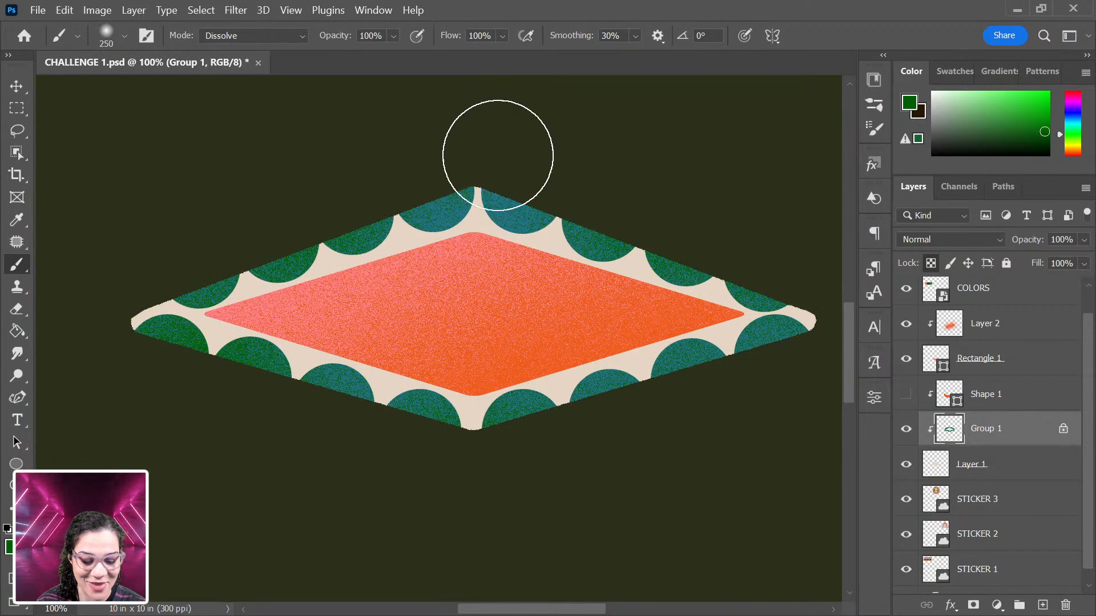
pyautogui.hotkey('ctrl', '-')
pyautogui.hotkey('ctrl', '+')
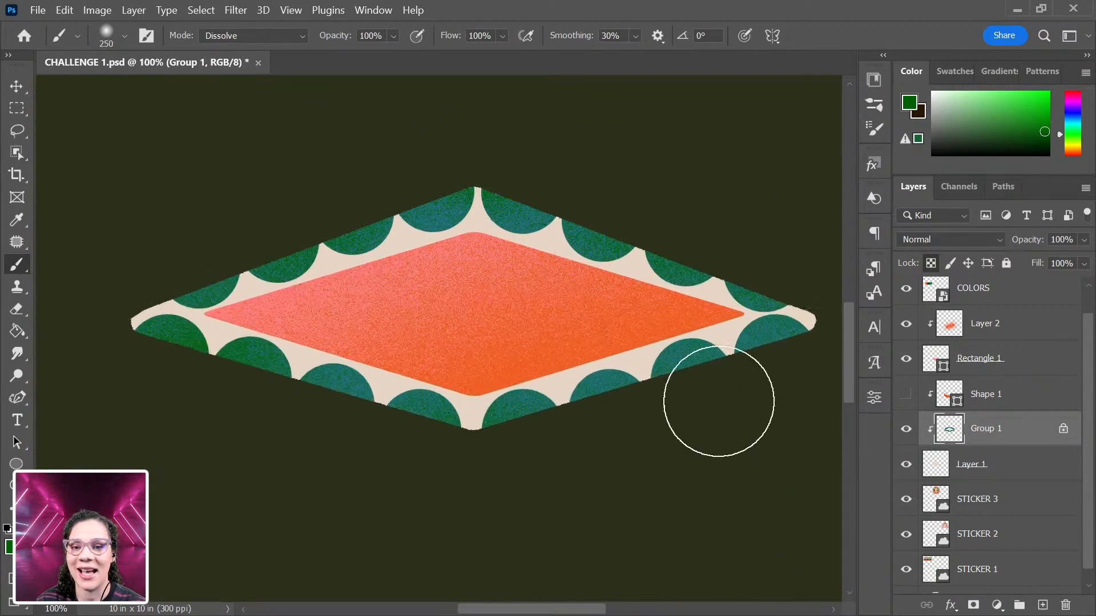
pyautogui.hotkey('ctrl', '+')
pyautogui.hotkey('ctrl', '-')
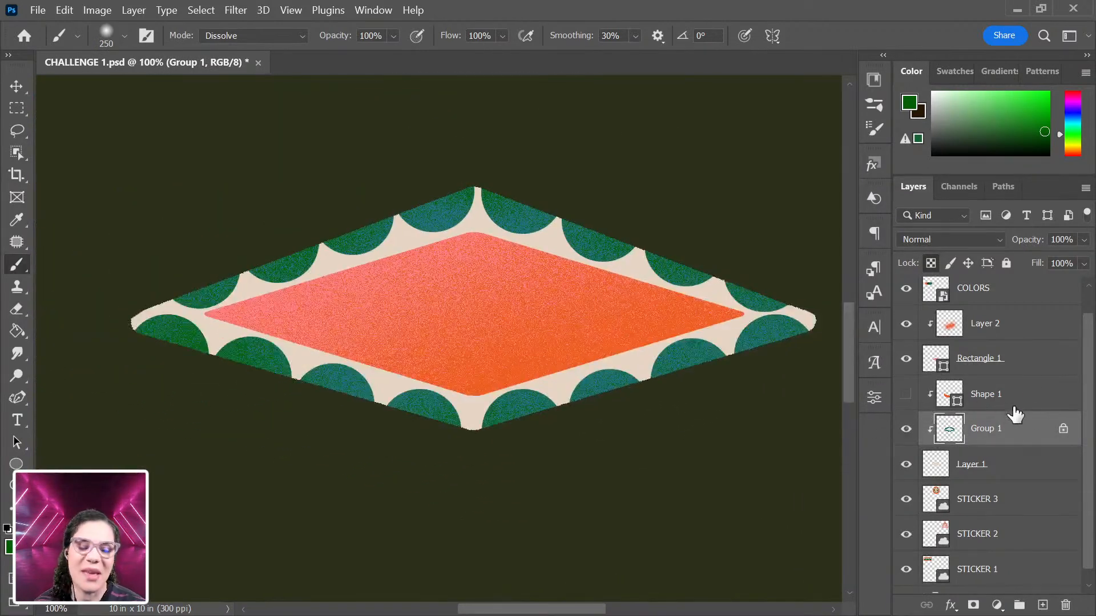
# Step: Add a new empty layer directly above Layer 2 for the lettering
pyautogui.scroll(1, 1028, 405)
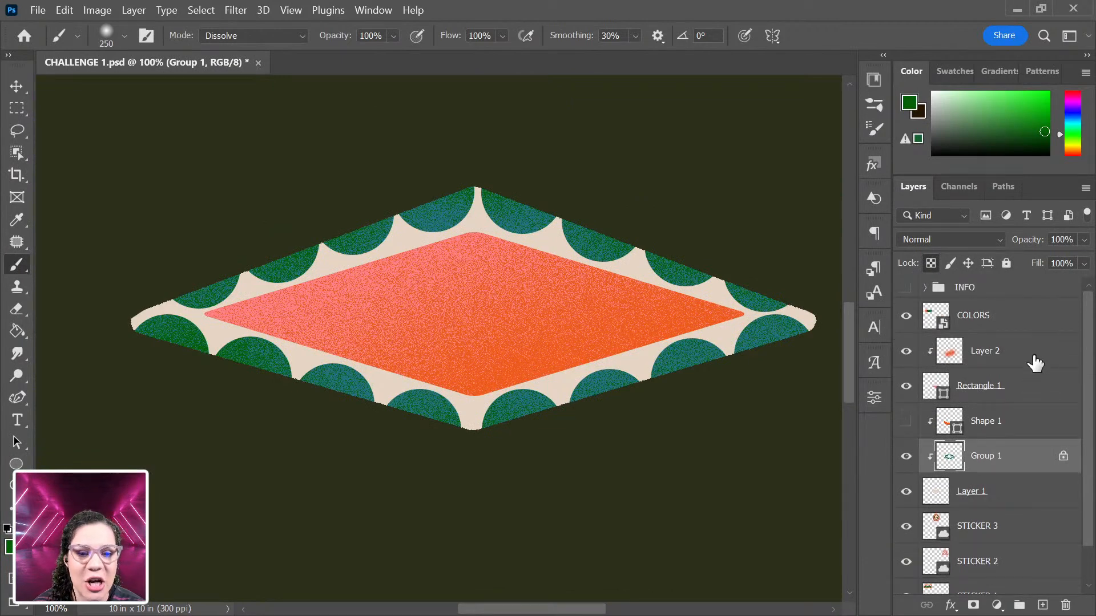
pyautogui.click(1040, 357)
pyautogui.hotkey('ctrl', 'shift', 'alt', 'n')
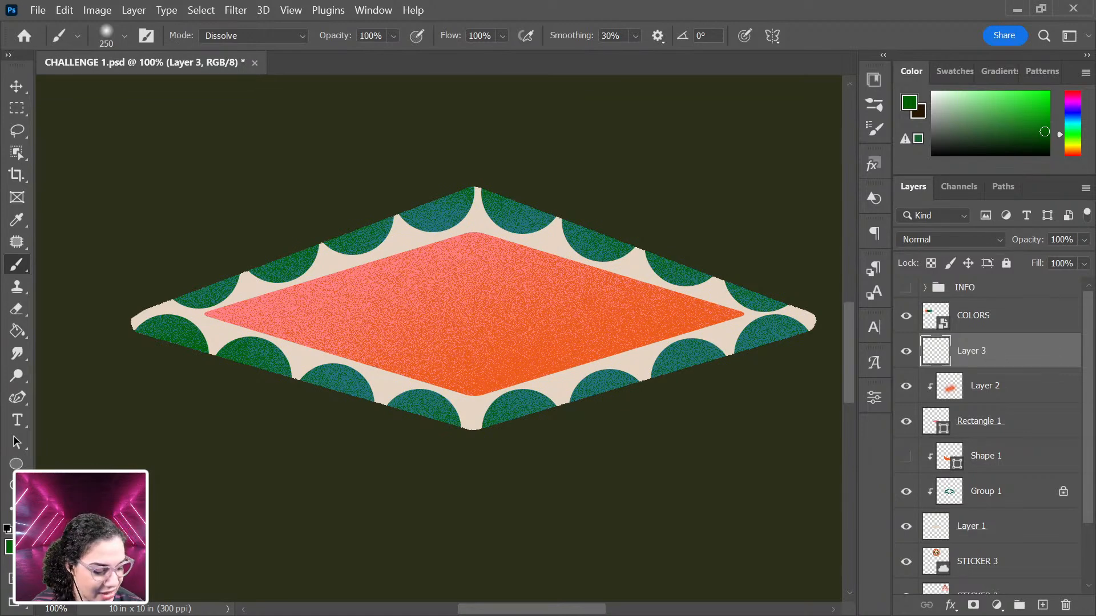
# Step: Switch to the Hard Round brush at 9 px and sample the cream from the diamond's border
pyautogui.hotkey('ctrl', '+')
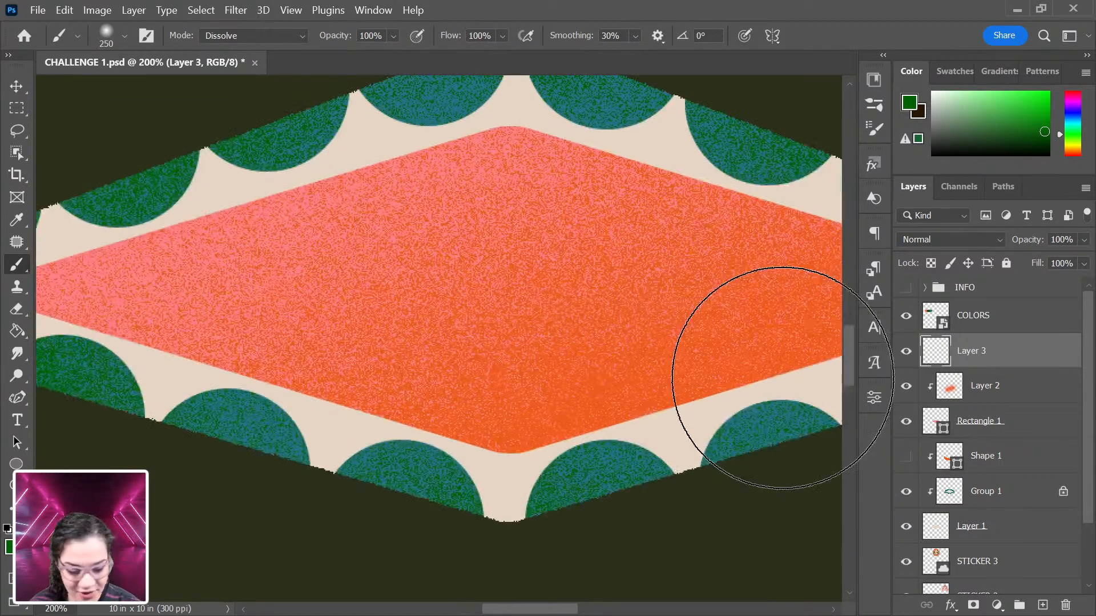
pyautogui.rightClick(502, 286)
pyautogui.click(572, 253)
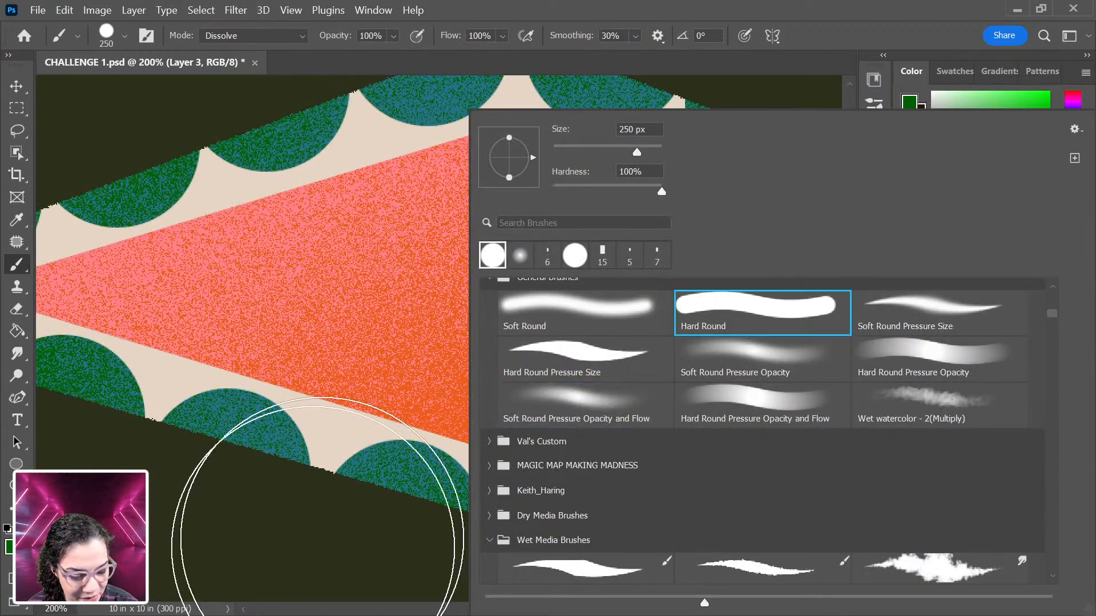
pyautogui.click(351, 310)
pyautogui.hotkey('ctrl', 'z')
pyautogui.press('[')
pyautogui.press('[')
pyautogui.press('[')
pyautogui.press('[')
pyautogui.press('[')
pyautogui.press('[')
pyautogui.press('[')
pyautogui.press('[')
pyautogui.press('[')
pyautogui.press('[')
pyautogui.press('[')
pyautogui.press('[')
pyautogui.press('[')
pyautogui.press('[')
pyautogui.press('[')
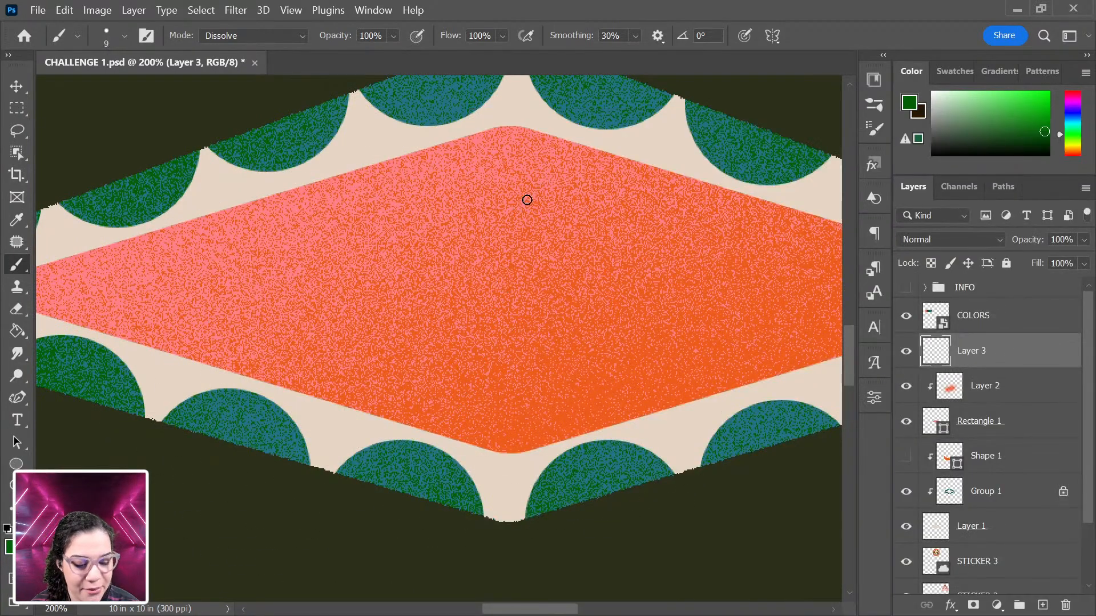
pyautogui.keyDown('alt'); pyautogui.click(516, 100); pyautogui.keyUp('alt')
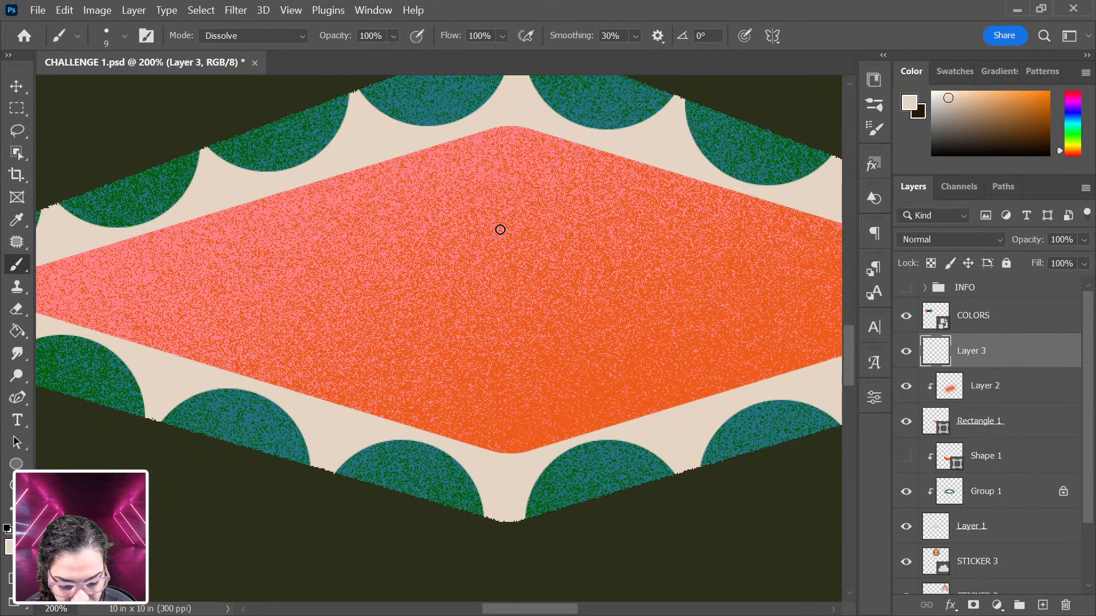
# Step: Hand-letter the first collaborator's name in cream along the diamond's lower-left edge, followed by a plus sign
pyautogui.moveTo(189, 268)
pyautogui.mouseDown()
pyautogui.moveTo(178, 337)
pyautogui.moveTo(191, 305)
pyautogui.mouseUp()
pyautogui.moveTo(252, 284); pyautogui.dragTo(234, 348)
pyautogui.moveTo(243, 309)
pyautogui.mouseDown()
pyautogui.moveTo(271, 289)
pyautogui.moveTo(268, 374)
pyautogui.mouseUp()
pyautogui.moveTo(229, 326)
pyautogui.mouseDown()
pyautogui.moveTo(300, 369)
pyautogui.moveTo(325, 307)
pyautogui.moveTo(320, 348)
pyautogui.mouseUp()
pyautogui.moveTo(324, 302); pyautogui.dragTo(317, 378)
pyautogui.moveTo(345, 319); pyautogui.dragTo(370, 393)
pyautogui.moveTo(394, 329); pyautogui.dragTo(379, 399)
pyautogui.moveTo(421, 331)
pyautogui.mouseDown()
pyautogui.moveTo(438, 412)
pyautogui.moveTo(455, 333)
pyautogui.mouseUp()
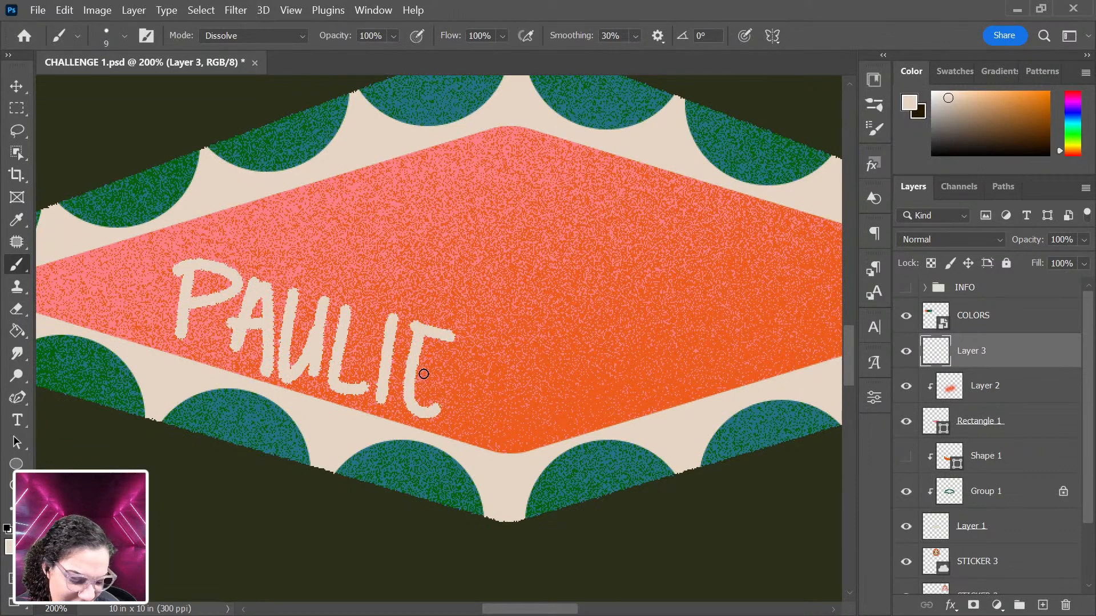
pyautogui.moveTo(416, 374); pyautogui.dragTo(451, 387)
pyautogui.moveTo(517, 342); pyautogui.dragTo(516, 420)
pyautogui.moveTo(469, 390); pyautogui.dragTo(563, 372)
# Step: Hand-letter the second collaborator's name in cream after the plus sign, rising along the lower-right edge
pyautogui.moveTo(697, 379); pyautogui.dragTo(617, 339)
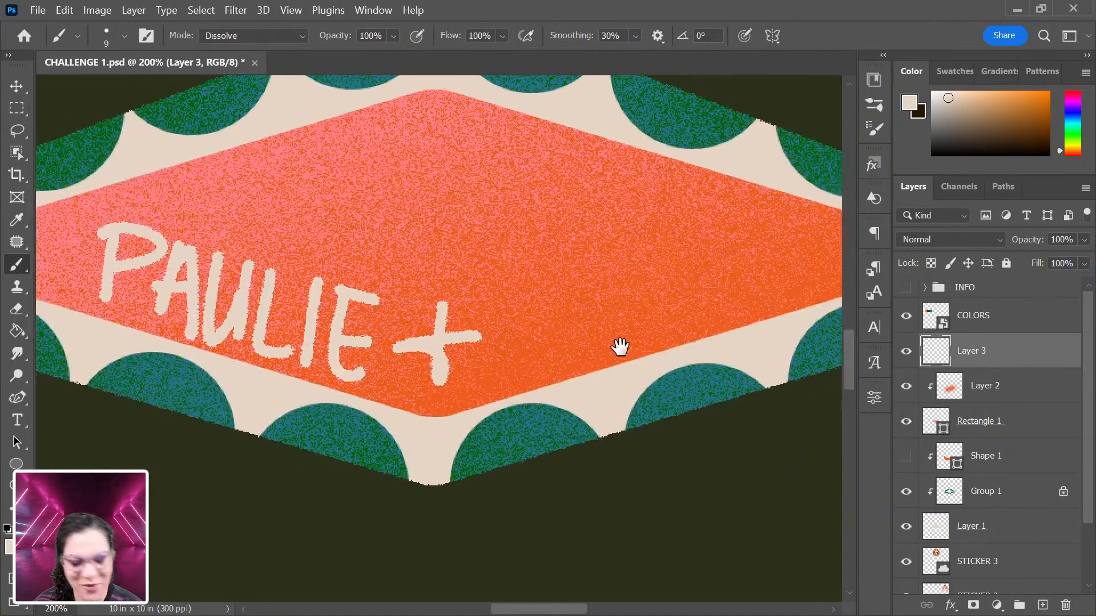
pyautogui.moveTo(520, 375)
pyautogui.mouseDown()
pyautogui.moveTo(521, 283)
pyautogui.moveTo(556, 290)
pyautogui.moveTo(591, 370)
pyautogui.mouseUp()
pyautogui.moveTo(593, 286)
pyautogui.mouseDown()
pyautogui.moveTo(599, 321)
pyautogui.moveTo(635, 329)
pyautogui.moveTo(624, 275)
pyautogui.mouseUp()
pyautogui.moveTo(604, 309)
pyautogui.mouseDown()
pyautogui.moveTo(634, 304)
pyautogui.moveTo(641, 333)
pyautogui.mouseUp()
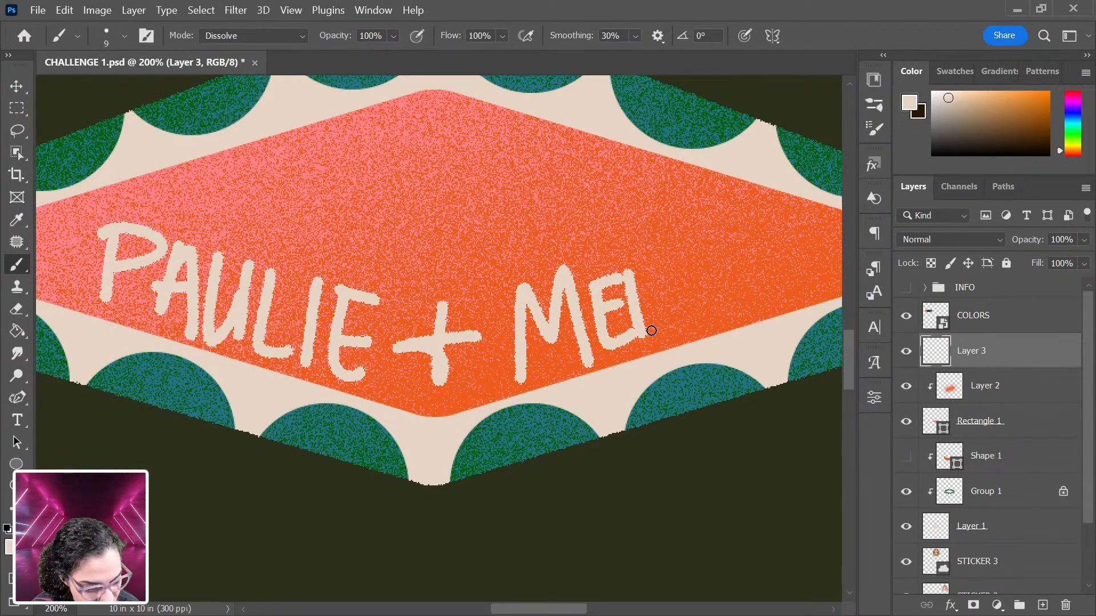
pyautogui.hotkey('ctrl', 'z')
pyautogui.moveTo(638, 272)
pyautogui.mouseDown()
pyautogui.moveTo(653, 333)
pyautogui.moveTo(674, 323)
pyautogui.moveTo(693, 266)
pyautogui.moveTo(713, 317)
pyautogui.mouseUp()
pyautogui.moveTo(680, 300)
pyautogui.mouseDown()
pyautogui.moveTo(724, 251)
pyautogui.moveTo(765, 308)
pyautogui.moveTo(766, 237)
pyautogui.moveTo(787, 297)
pyautogui.mouseUp()
pyautogui.moveTo(798, 228)
pyautogui.mouseDown()
pyautogui.moveTo(836, 274)
pyautogui.moveTo(828, 217)
pyautogui.mouseUp()
pyautogui.moveTo(802, 258); pyautogui.dragTo(823, 253)
# Step: Sample green from a half-circle and letter a thick C above the first name with a 7 px brush
pyautogui.moveTo(600, 263)
pyautogui.mouseDown()
pyautogui.moveTo(601, 352)
pyautogui.moveTo(634, 357)
pyautogui.mouseUp()
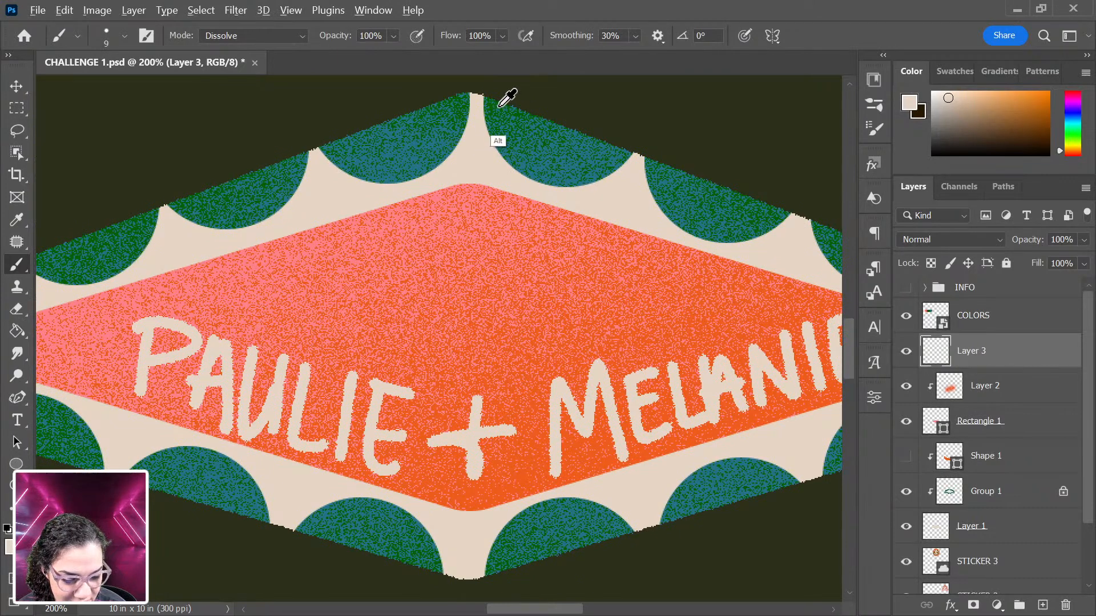
pyautogui.keyDown('alt'); pyautogui.click(507, 108); pyautogui.keyUp('alt')
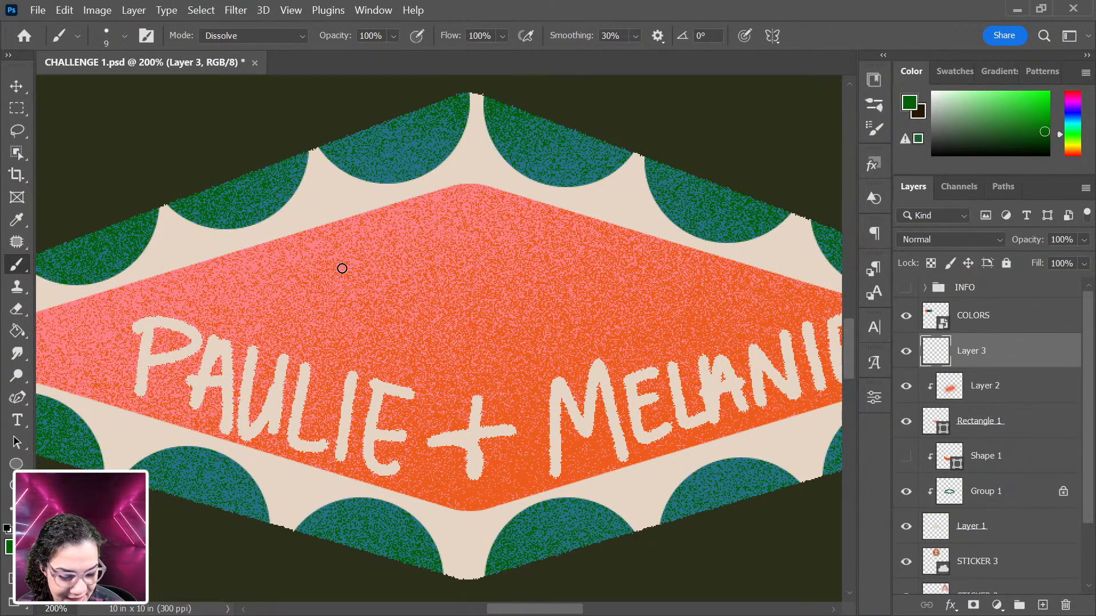
pyautogui.press(']')
pyautogui.moveTo(354, 277)
pyautogui.mouseDown()
pyautogui.moveTo(303, 273)
pyautogui.moveTo(375, 309)
pyautogui.mouseUp()
pyautogui.moveTo(339, 257); pyautogui.dragTo(328, 319)
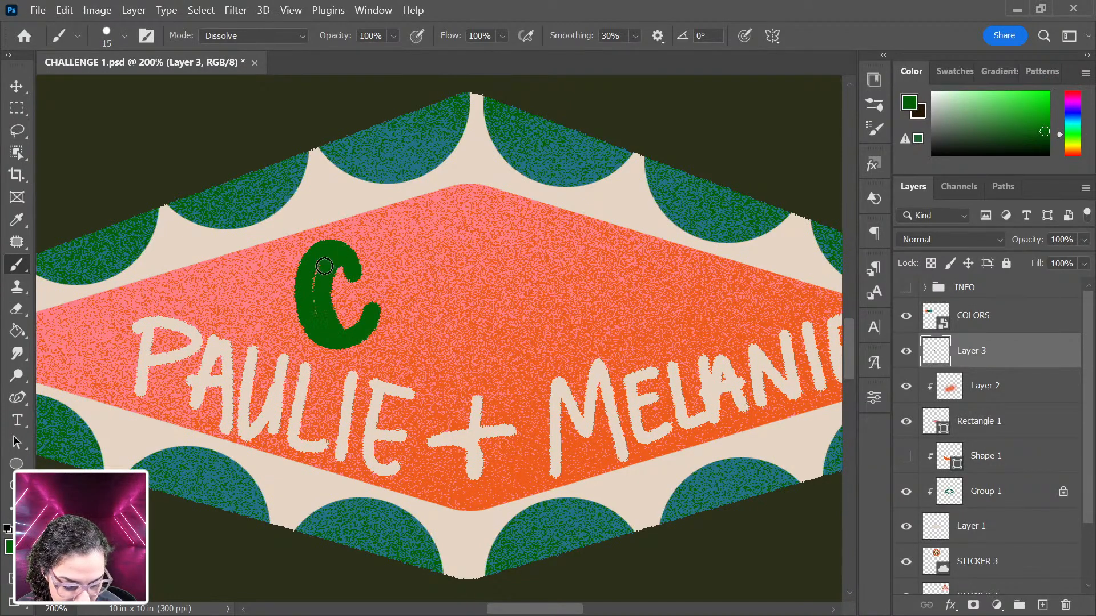
pyautogui.press('[')
pyautogui.press('[')
pyautogui.hotkey('ctrl', 'z')
pyautogui.moveTo(327, 276)
pyautogui.mouseDown()
pyautogui.moveTo(320, 261)
pyautogui.moveTo(337, 305)
pyautogui.mouseUp()
pyautogui.moveTo(310, 260)
pyautogui.mouseDown()
pyautogui.moveTo(295, 325)
pyautogui.moveTo(305, 323)
pyautogui.moveTo(288, 274)
pyautogui.moveTo(294, 316)
pyautogui.mouseUp()
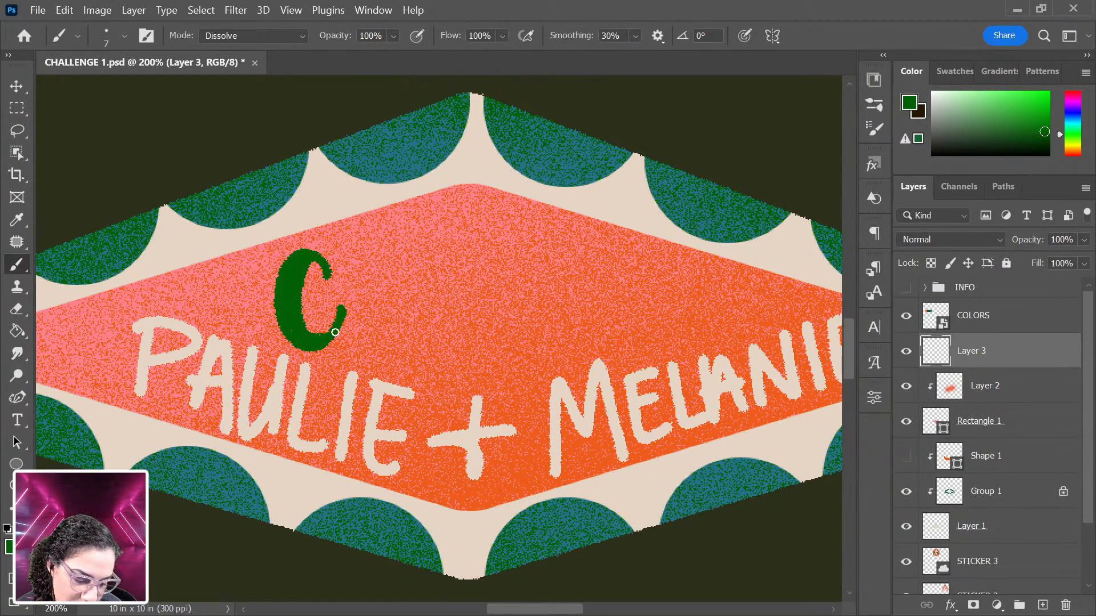
# Step: Letter OLLAB in green after the C with thickened stems to complete the word COLLAB
pyautogui.moveTo(372, 266)
pyautogui.mouseDown()
pyautogui.moveTo(353, 285)
pyautogui.moveTo(395, 340)
pyautogui.moveTo(385, 251)
pyautogui.moveTo(368, 317)
pyautogui.moveTo(373, 261)
pyautogui.moveTo(372, 338)
pyautogui.moveTo(370, 256)
pyautogui.moveTo(373, 330)
pyautogui.mouseUp()
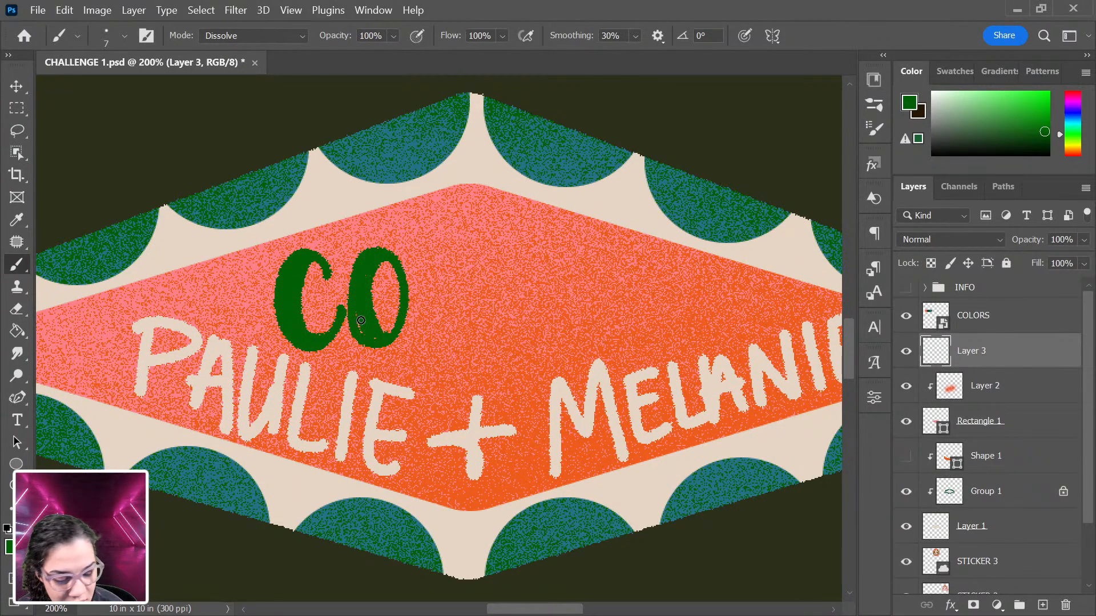
pyautogui.moveTo(423, 248)
pyautogui.mouseDown()
pyautogui.moveTo(434, 335)
pyautogui.moveTo(484, 324)
pyautogui.mouseUp()
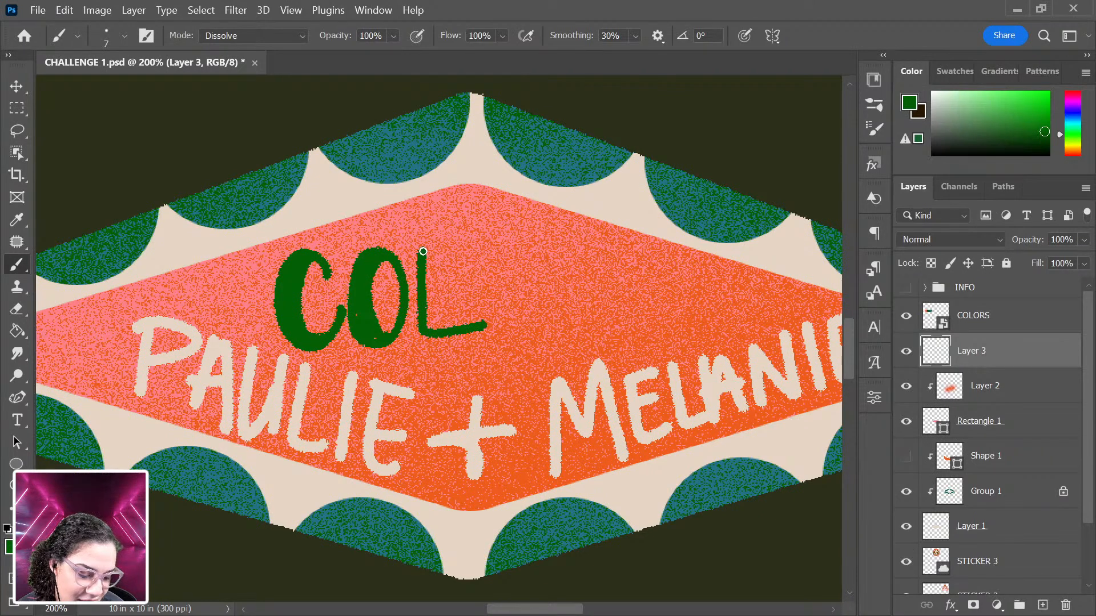
pyautogui.moveTo(432, 255)
pyautogui.mouseDown()
pyautogui.moveTo(439, 337)
pyautogui.moveTo(425, 258)
pyautogui.moveTo(428, 282)
pyautogui.mouseUp()
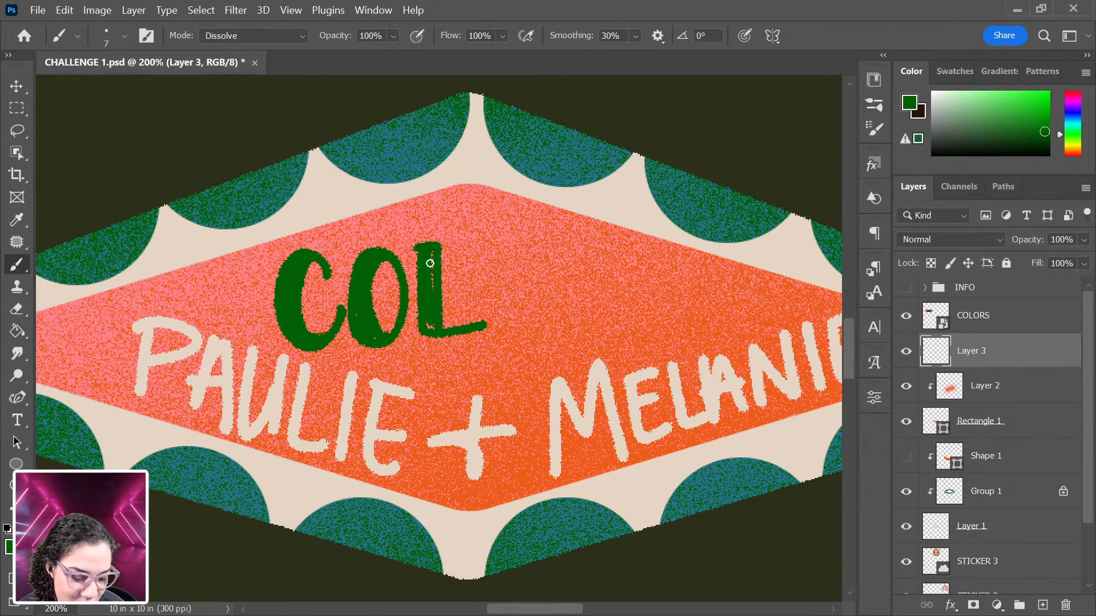
pyautogui.moveTo(491, 239)
pyautogui.mouseDown()
pyautogui.moveTo(497, 334)
pyautogui.moveTo(539, 326)
pyautogui.mouseUp()
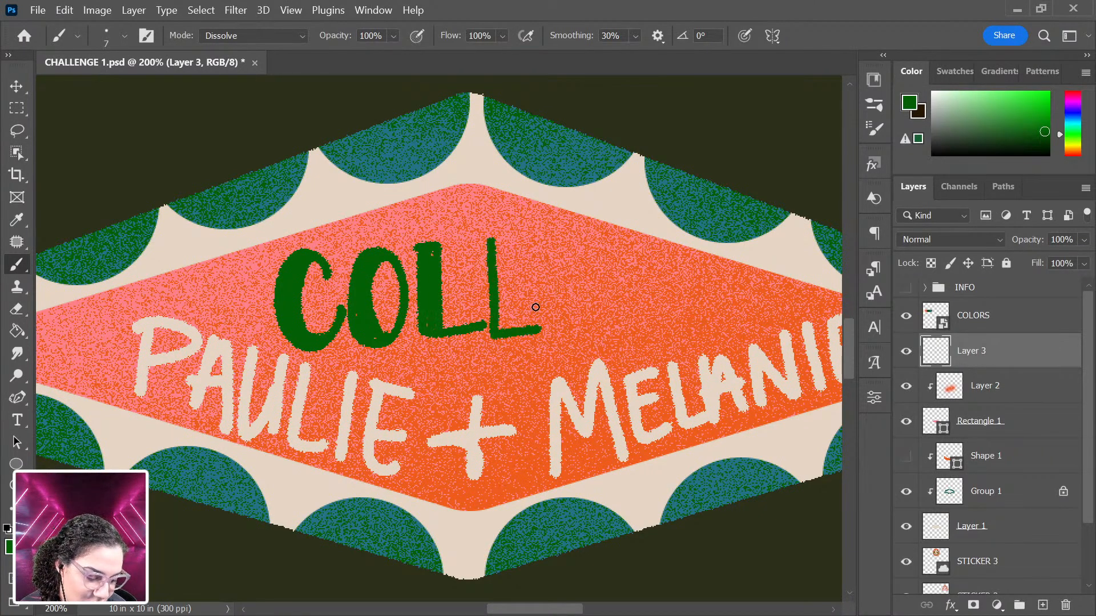
pyautogui.moveTo(503, 241)
pyautogui.mouseDown()
pyautogui.moveTo(512, 334)
pyautogui.moveTo(500, 242)
pyautogui.moveTo(502, 325)
pyautogui.moveTo(505, 253)
pyautogui.moveTo(507, 280)
pyautogui.mouseUp()
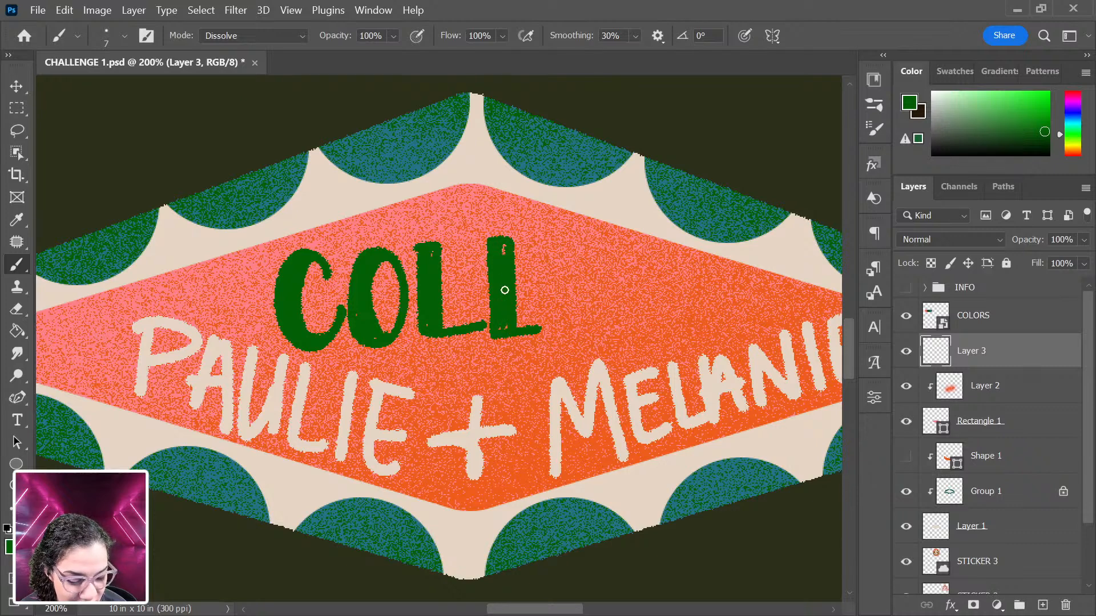
pyautogui.moveTo(551, 323)
pyautogui.mouseDown()
pyautogui.moveTo(581, 305)
pyautogui.moveTo(586, 327)
pyautogui.mouseUp()
pyautogui.moveTo(564, 273)
pyautogui.mouseDown()
pyautogui.moveTo(566, 320)
pyautogui.moveTo(560, 248)
pyautogui.moveTo(555, 326)
pyautogui.moveTo(568, 324)
pyautogui.moveTo(558, 294)
pyautogui.moveTo(577, 294)
pyautogui.moveTo(618, 320)
pyautogui.mouseUp()
pyautogui.moveTo(596, 233)
pyautogui.mouseDown()
pyautogui.moveTo(650, 253)
pyautogui.moveTo(619, 278)
pyautogui.moveTo(618, 311)
pyautogui.moveTo(625, 239)
pyautogui.moveTo(631, 314)
pyautogui.moveTo(621, 247)
pyautogui.mouseUp()
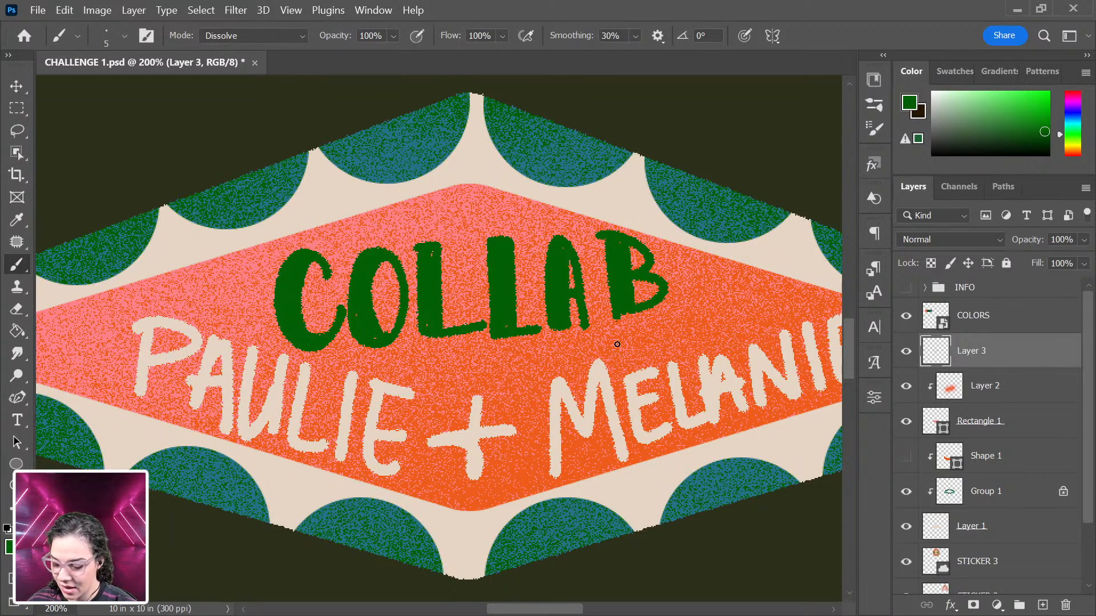
# Step: Lasso the COLLAB lettering, rotate it about 4.65° and scale it to about 97% width and 95% height, then deselect
pyautogui.press('l')
pyautogui.moveTo(296, 230); pyautogui.dragTo(252, 313)
pyautogui.moveTo(302, 357)
pyautogui.mouseDown()
pyautogui.moveTo(548, 357)
pyautogui.moveTo(467, 186)
pyautogui.moveTo(332, 223)
pyautogui.mouseUp()
pyautogui.hotkey('ctrl', 't')
pyautogui.moveTo(745, 171); pyautogui.dragTo(779, 184)
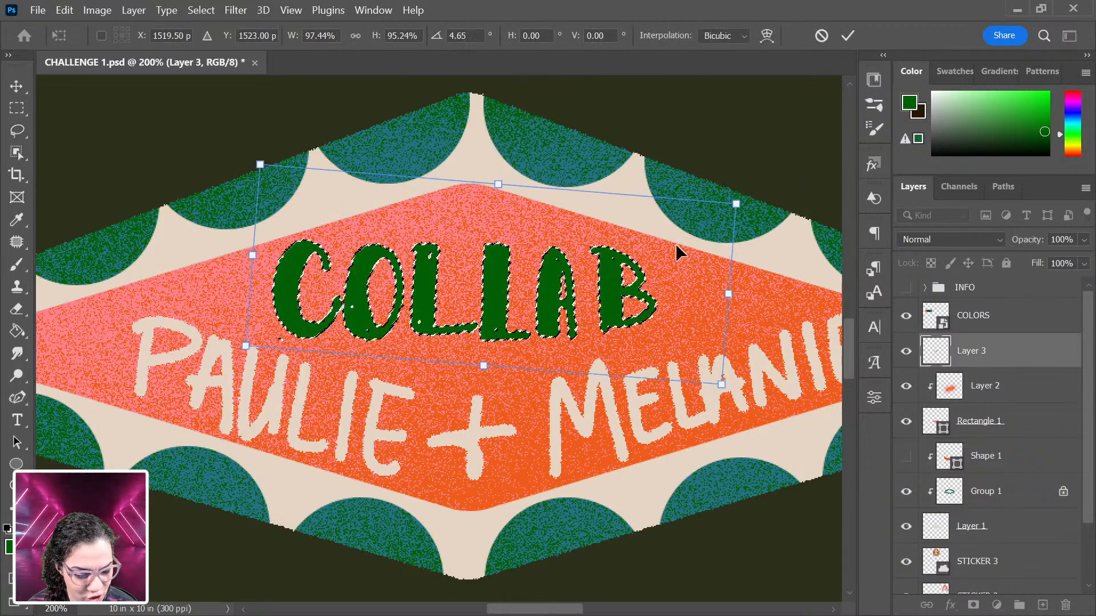
pyautogui.press('Return')
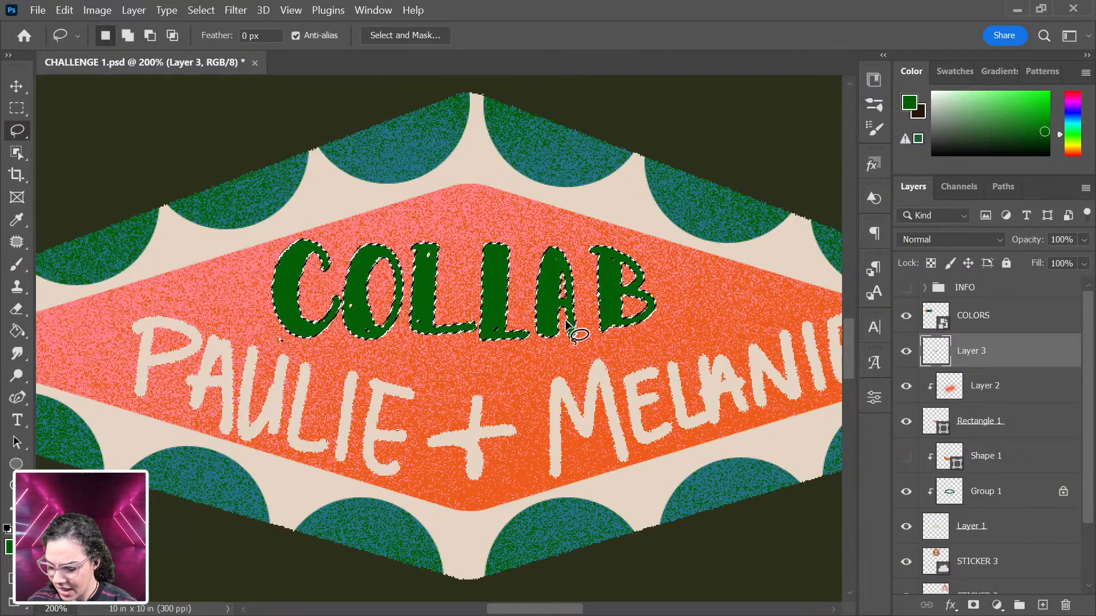
pyautogui.hotkey('ctrl', 'd')
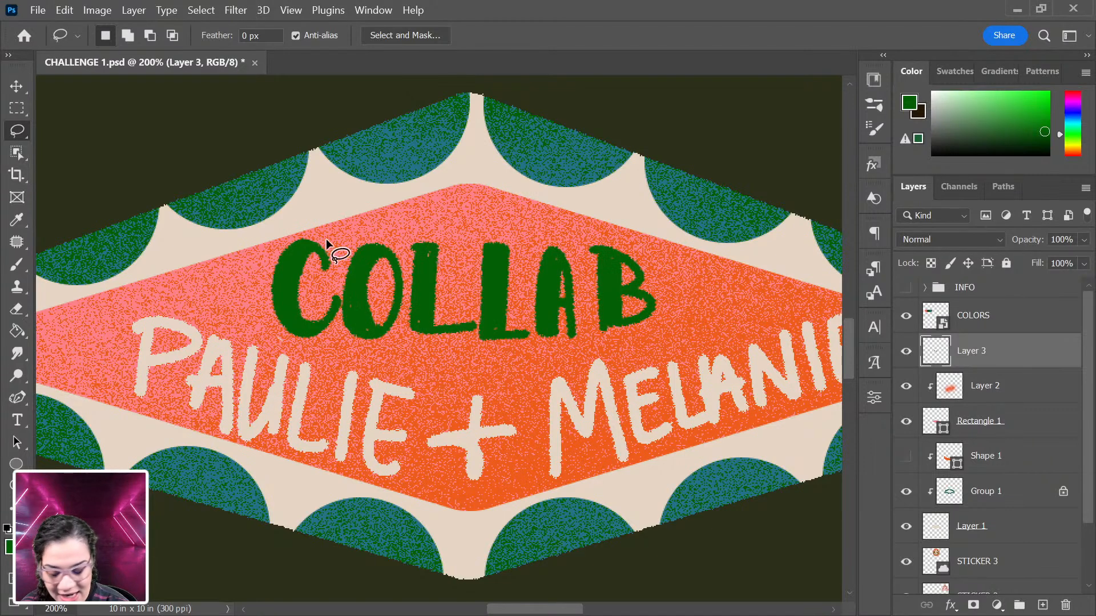
# Step: Cut a thin curved inline gap down through the thick stroke of the C in COLLAB with the 5 px brush
pyautogui.press('b')
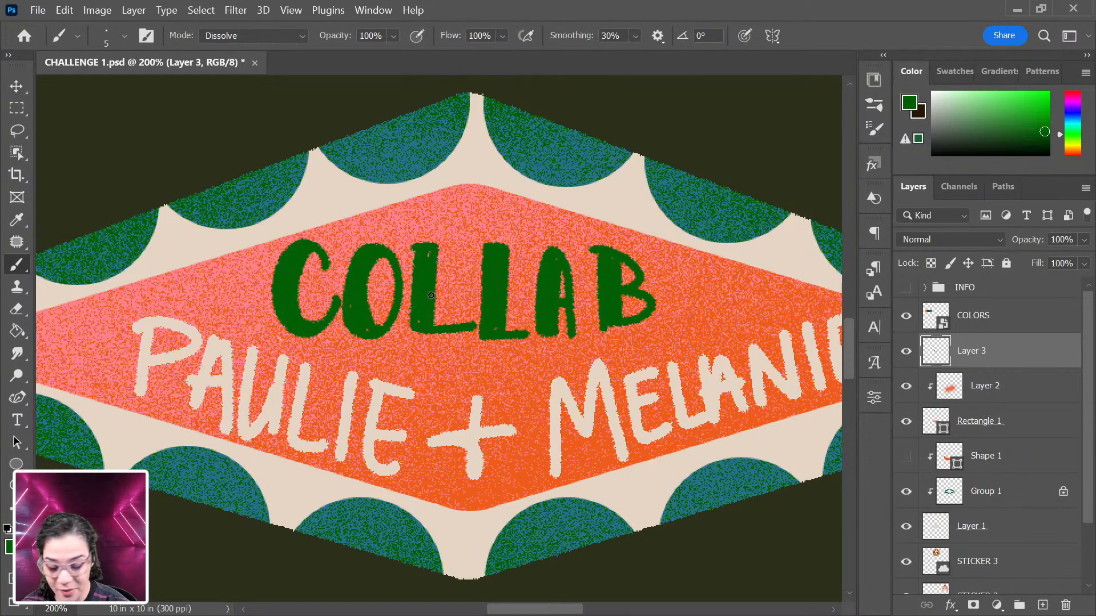
pyautogui.moveTo(311, 241)
pyautogui.mouseDown()
pyautogui.moveTo(283, 312)
pyautogui.moveTo(307, 332)
pyautogui.mouseUp()
pyautogui.hotkey('ctrl', 'z')
pyautogui.press('Tab')
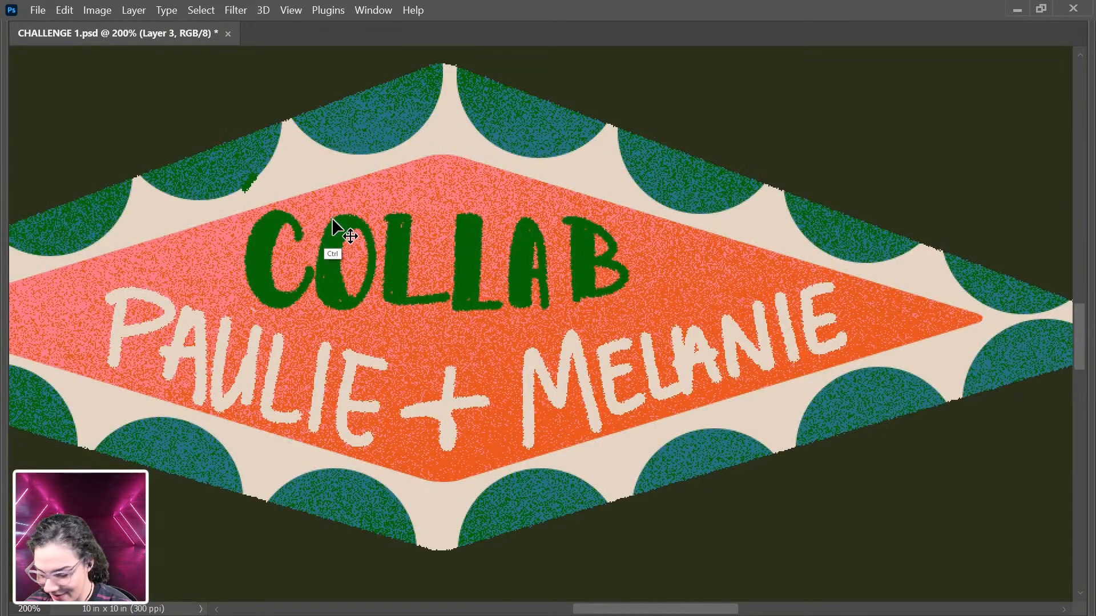
pyautogui.press('Tab')
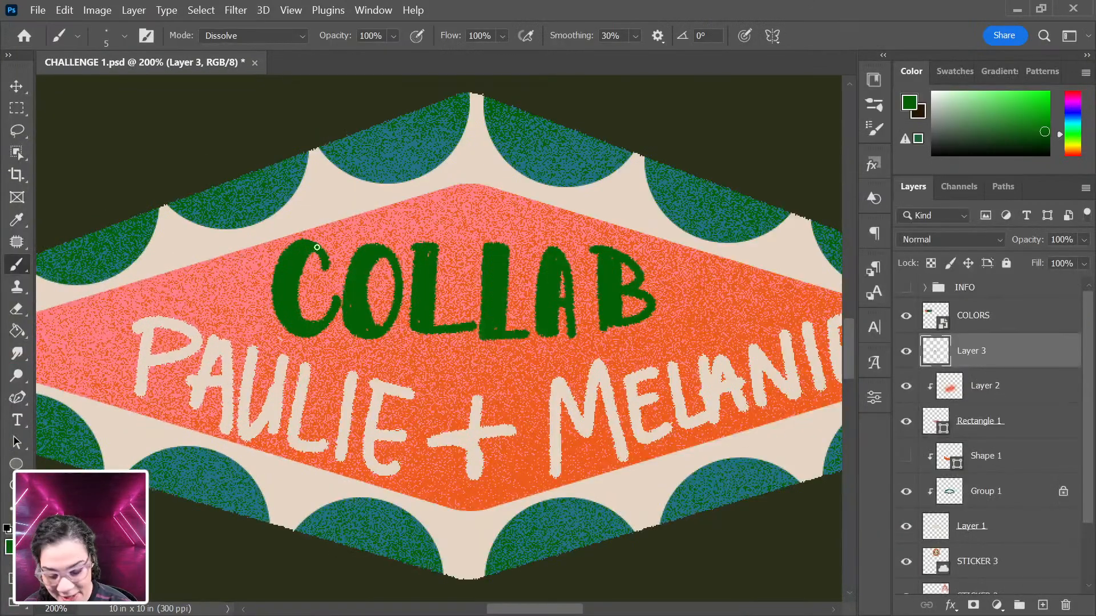
pyautogui.moveTo(307, 235); pyautogui.dragTo(298, 334)
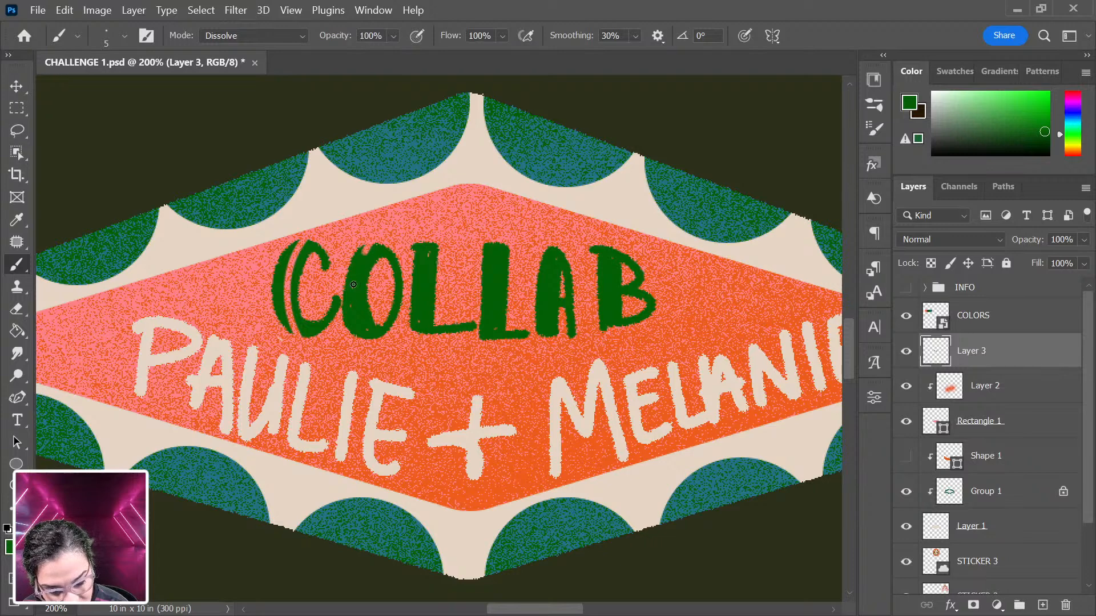
# Step: Cut thin inline gaps down through the thick strokes of the O, both Ls, A and B in COLLAB with the 5 px brush
pyautogui.moveTo(366, 245); pyautogui.dragTo(359, 338)
pyautogui.moveTo(424, 234); pyautogui.dragTo(420, 335)
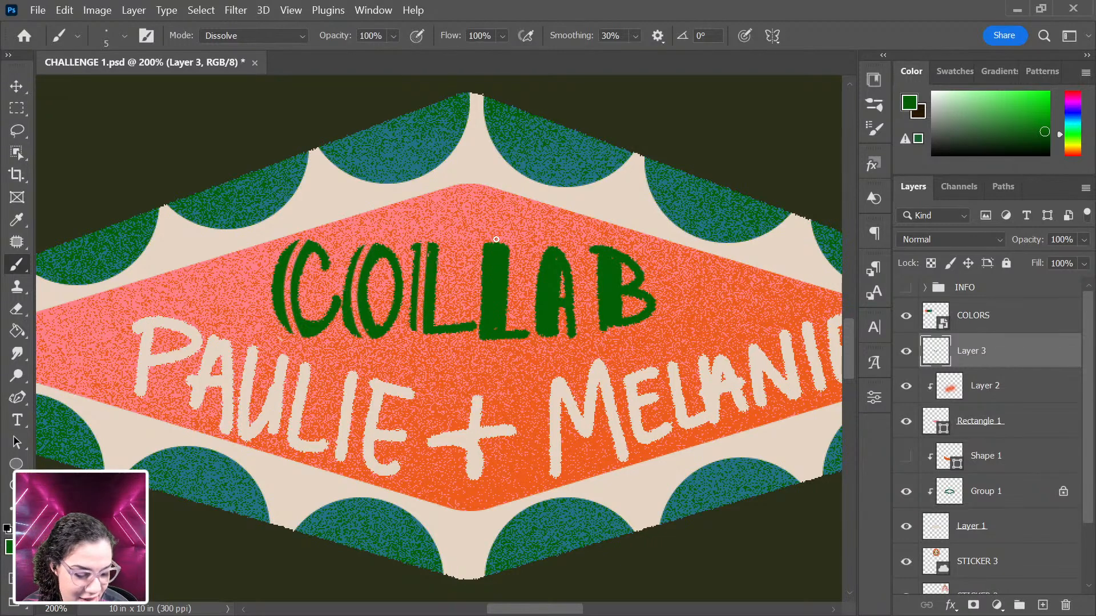
pyautogui.moveTo(496, 240); pyautogui.dragTo(492, 338)
pyautogui.moveTo(553, 246); pyautogui.dragTo(552, 332)
pyautogui.moveTo(618, 277); pyautogui.dragTo(624, 276)
pyautogui.moveTo(549, 251); pyautogui.dragTo(545, 262)
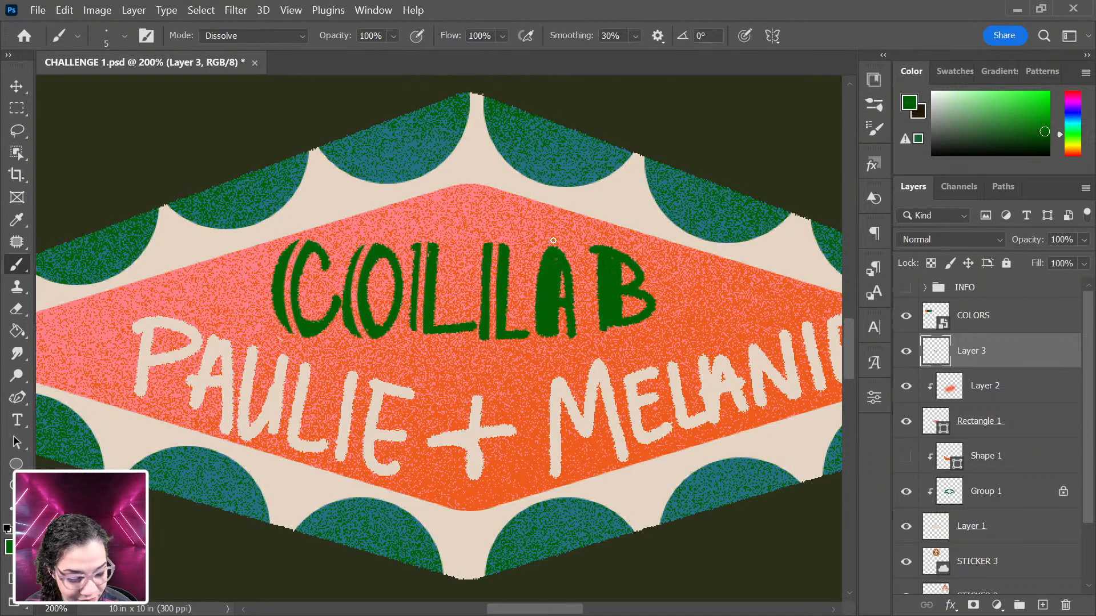
pyautogui.hotkey('ctrl', 'z')
pyautogui.hotkey('ctrl', 'z')
pyautogui.moveTo(611, 249); pyautogui.dragTo(614, 322)
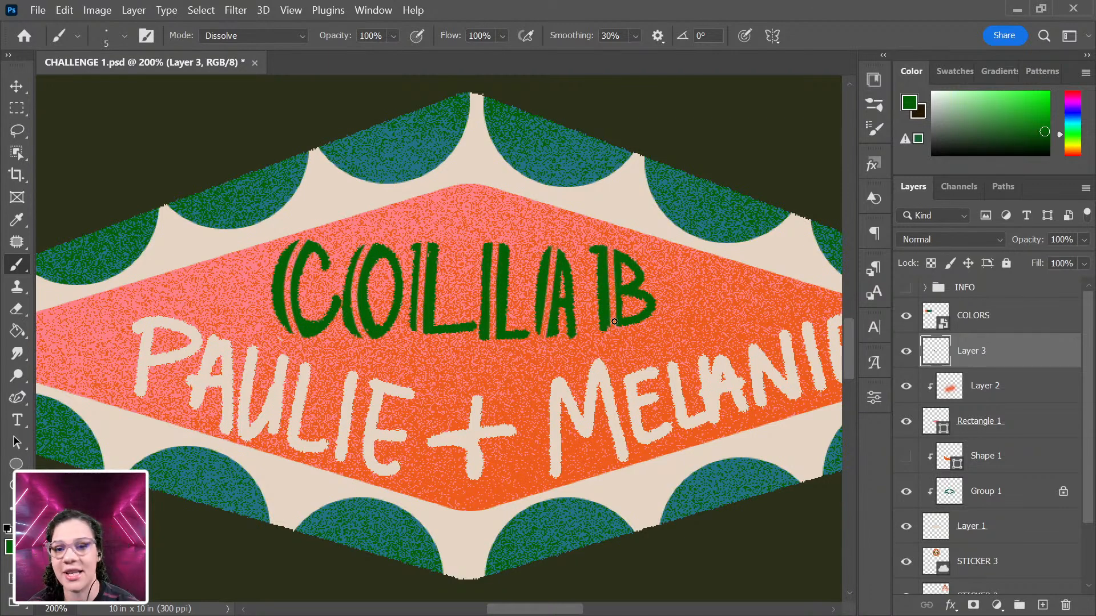
# Step: Convert all the diamond sticker's layers, from Layer 3 down to Layer 1, into one smart object
pyautogui.hotkey('ctrl', '-')
pyautogui.hotkey('ctrl', '-')
pyautogui.hotkey('ctrl', '-')
pyautogui.hotkey('ctrl', '-')
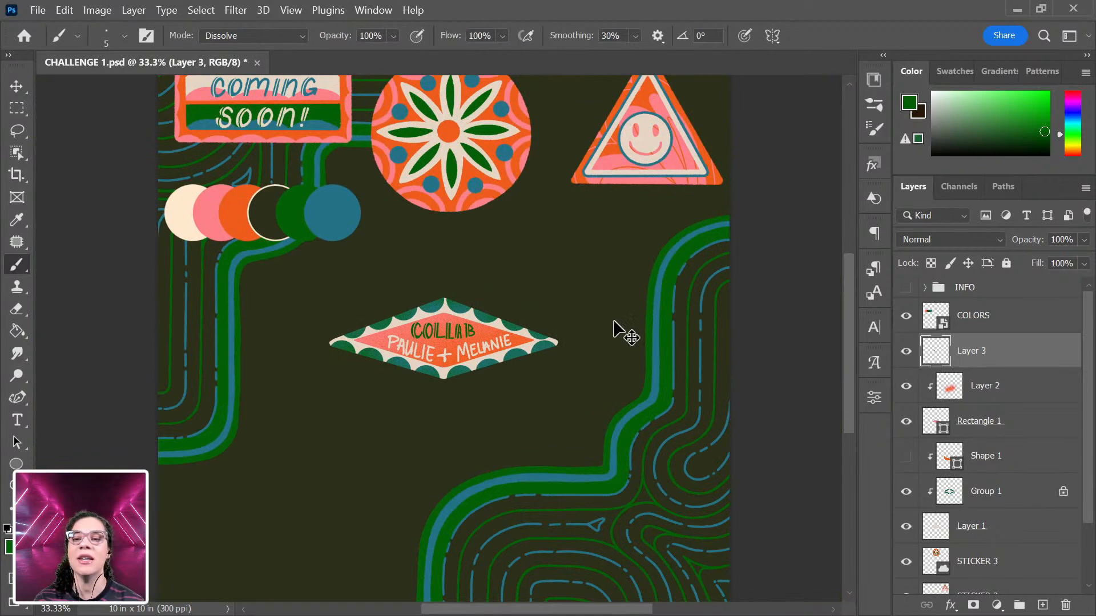
pyautogui.hotkey('ctrl', '+')
pyautogui.hotkey('ctrl', '-')
pyautogui.moveTo(586, 308)
pyautogui.mouseDown()
pyautogui.moveTo(570, 436)
pyautogui.moveTo(594, 358)
pyautogui.mouseUp()
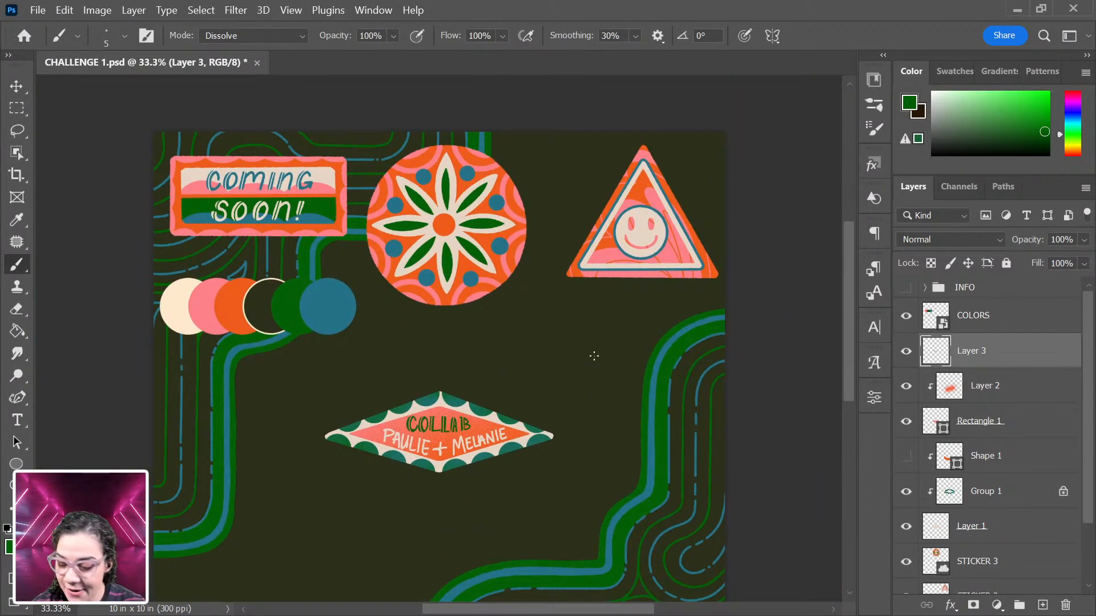
pyautogui.scroll(-3, 1004, 371)
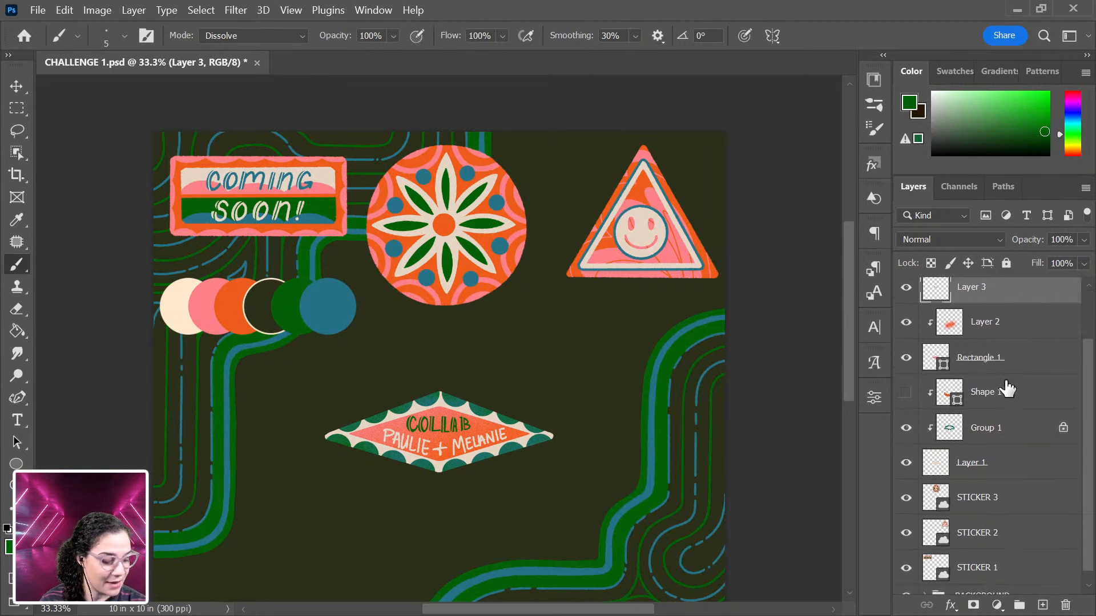
pyautogui.scroll(2, 1013, 423)
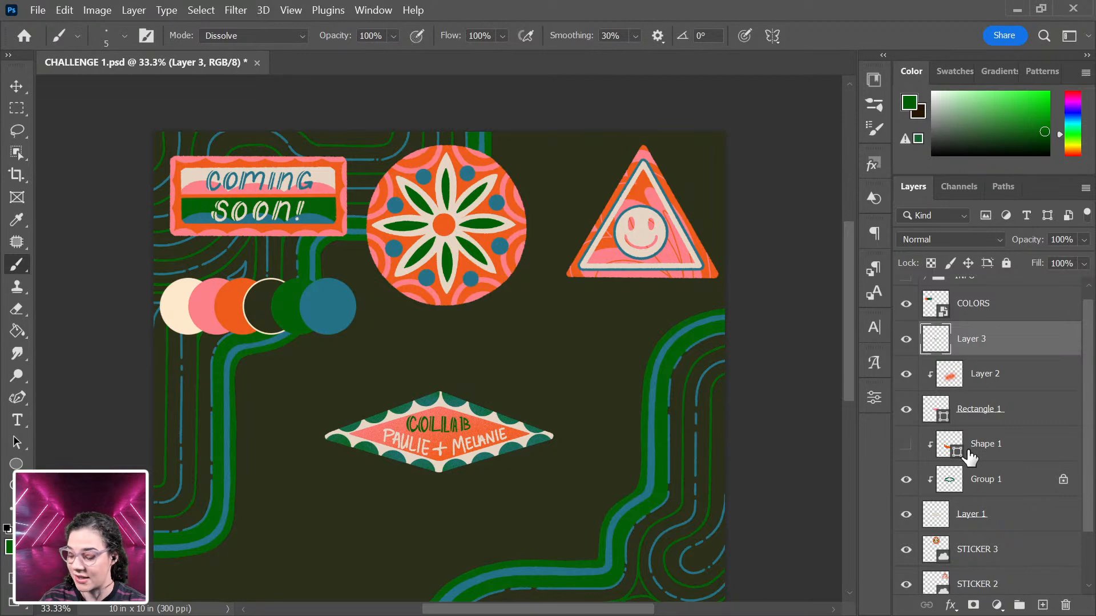
pyautogui.keyDown('shift'); pyautogui.click(1011, 516); pyautogui.keyUp('shift')
pyautogui.rightClick(1015, 417)
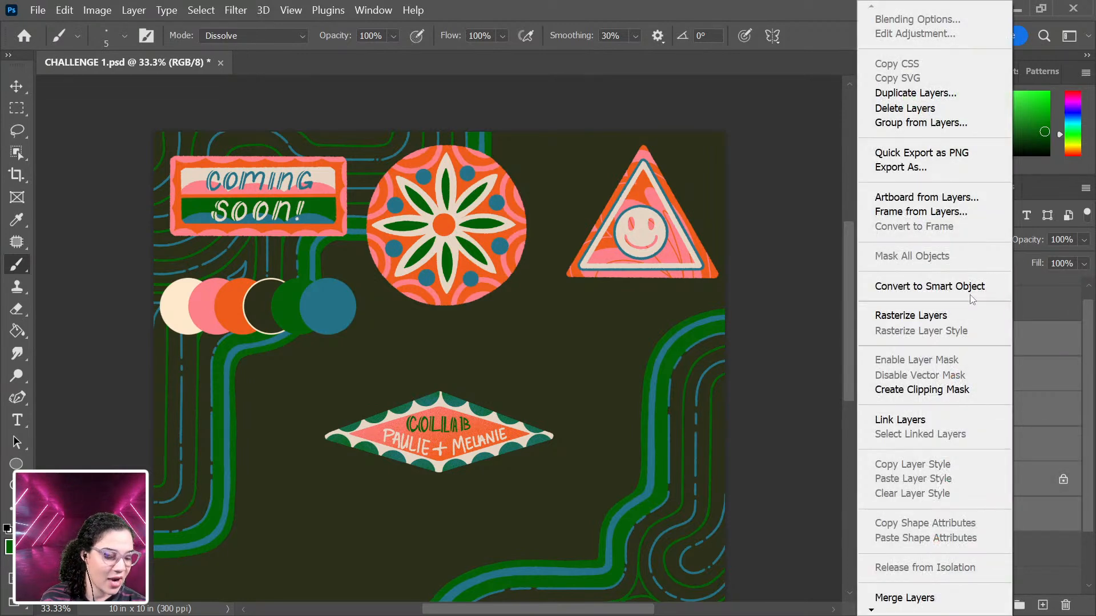
pyautogui.click(963, 288)
# Step: Rename the diamond sticker's smart object layer as STICKER 4
pyautogui.doubleClick(973, 350)
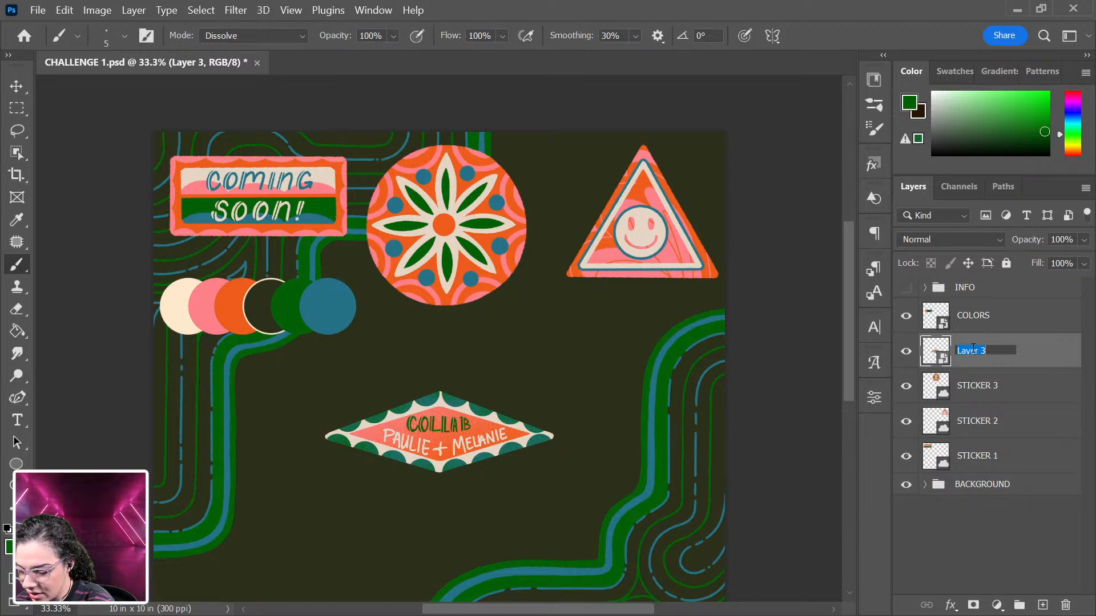
pyautogui.write('STICKER 4')
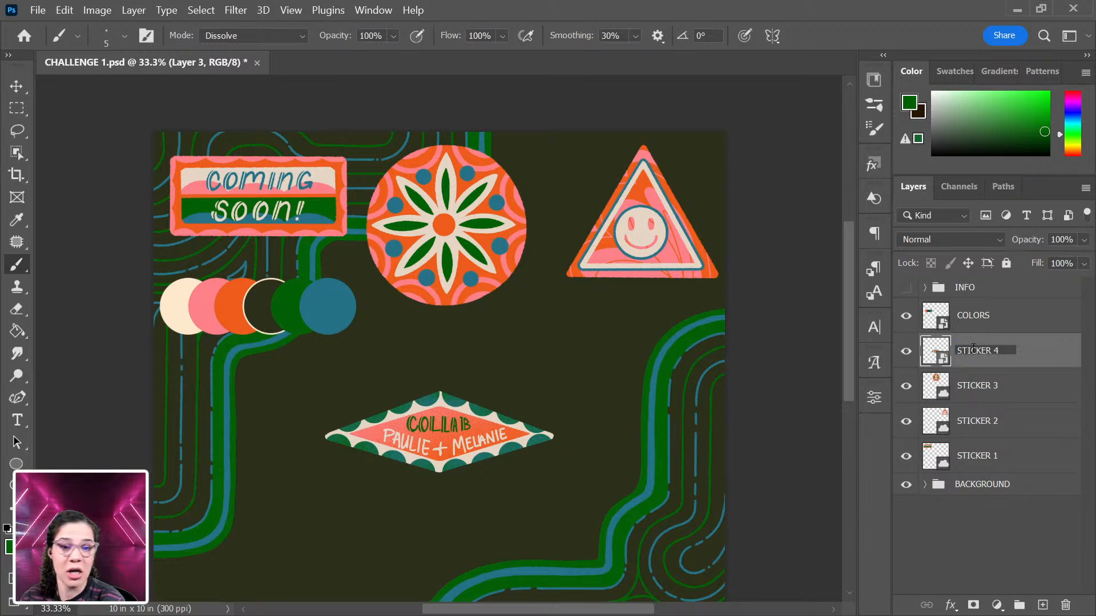
pyautogui.press('Return')
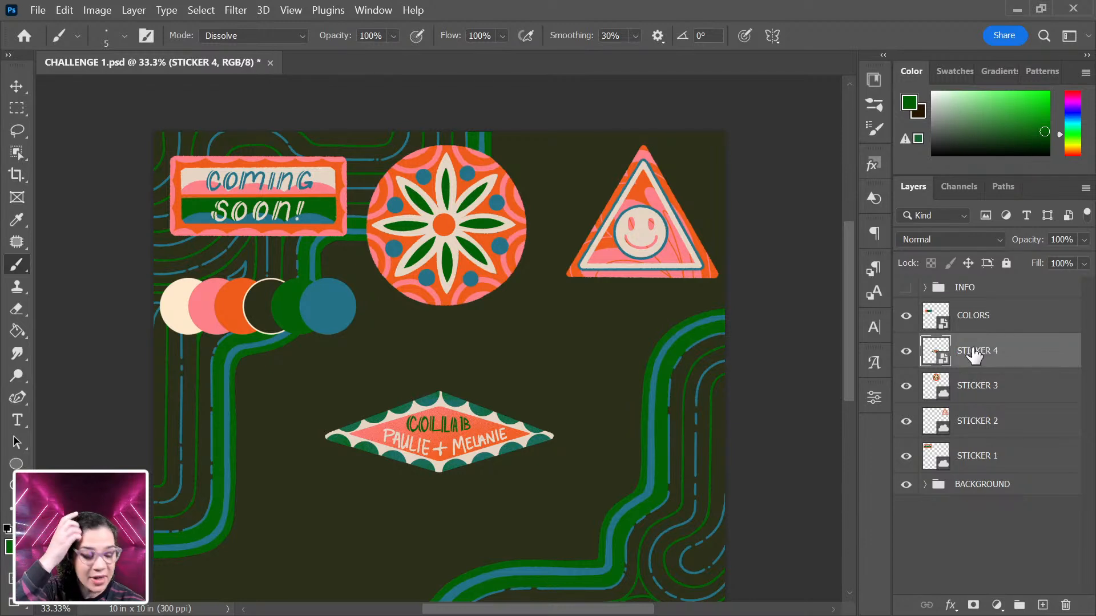
# Step: Add the STICKER 4 layer to the DESIGN CHALLENGE library beside the other sticker graphics
pyautogui.click(873, 82)
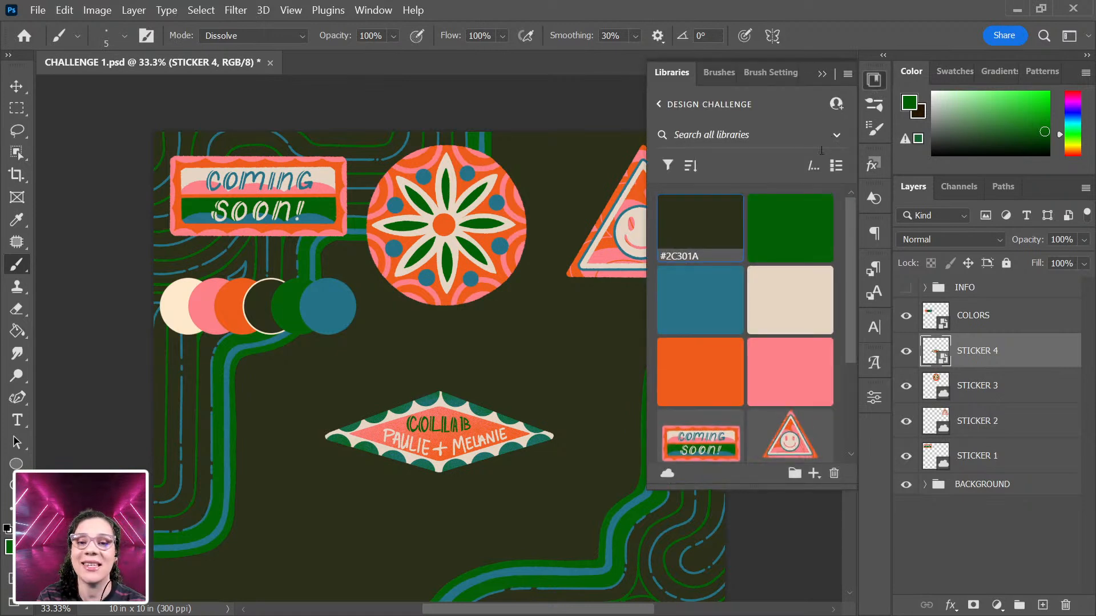
pyautogui.scroll(-3, 798, 382)
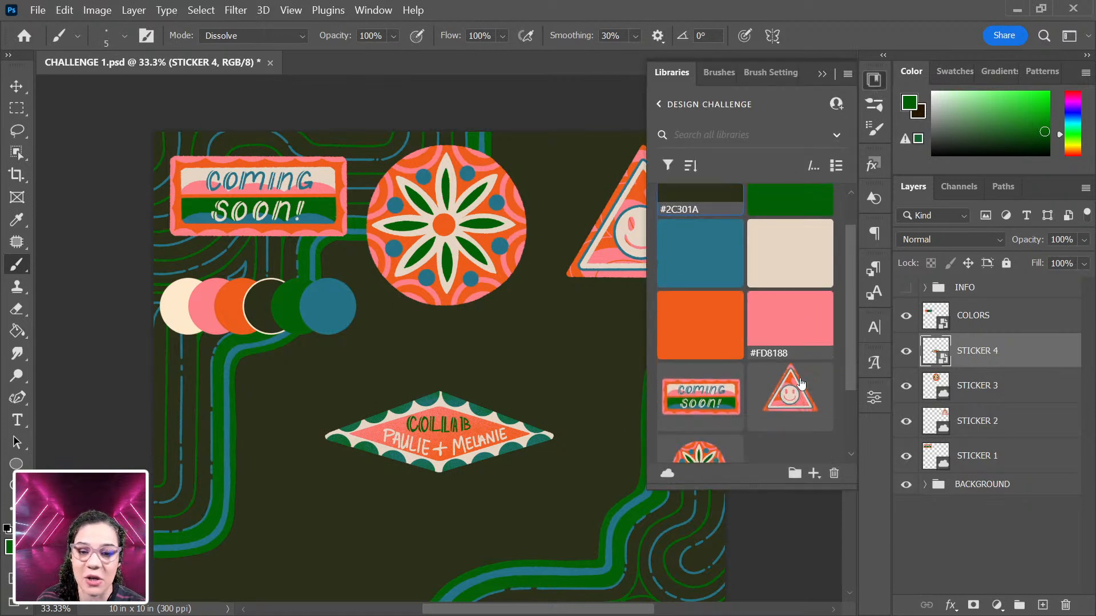
pyautogui.moveTo(999, 357); pyautogui.dragTo(793, 389)
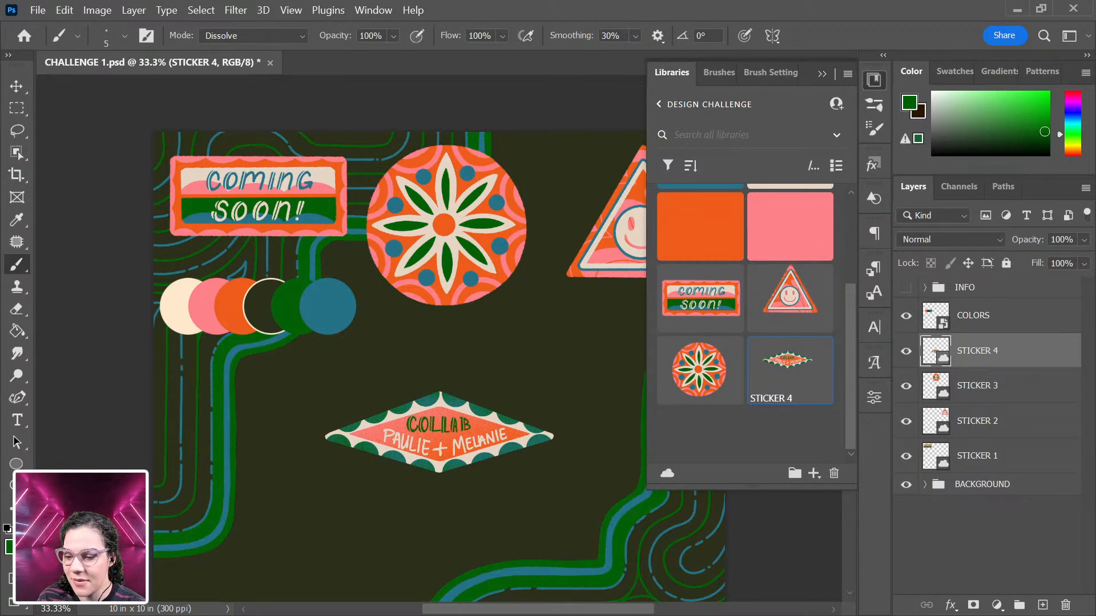
# Step: Switch to Adobe Express and look through its home page: the starting formats, custom size option, text effects, quick actions and popular templates
pyautogui.hotkey('alt', 'Tab')
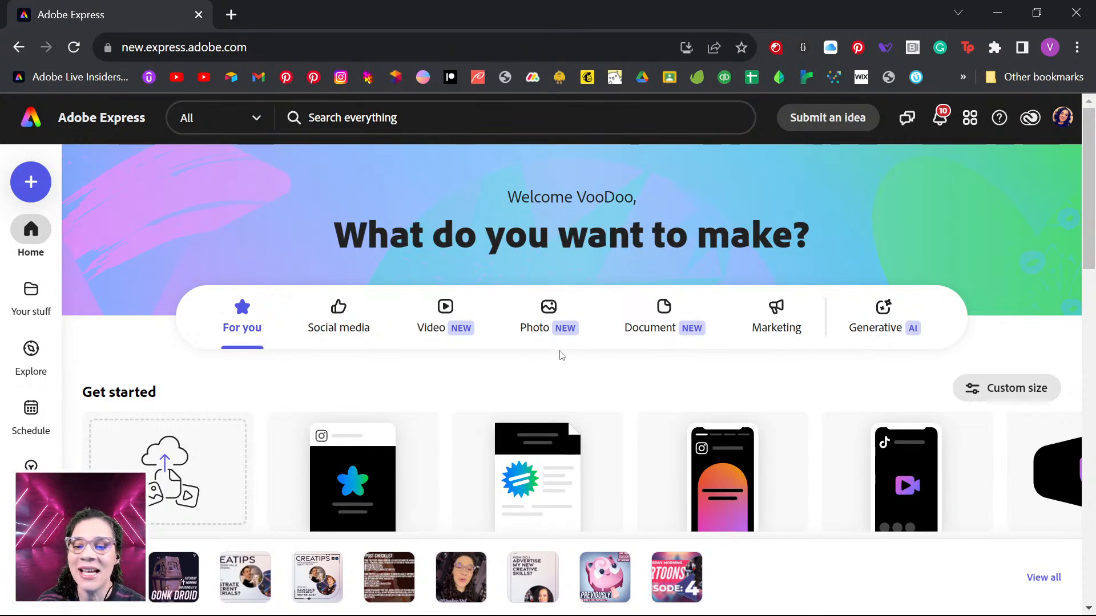
pyautogui.scroll(-5, 559, 359)
pyautogui.scroll(5, 565, 384)
pyautogui.scroll(-3, 562, 388)
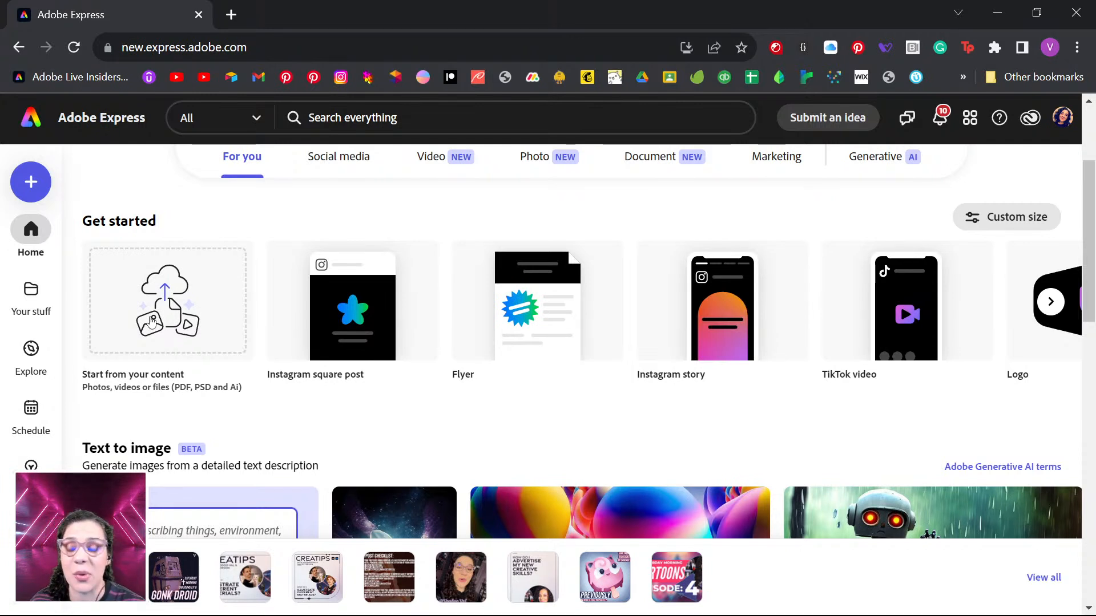
pyautogui.click(1050, 303)
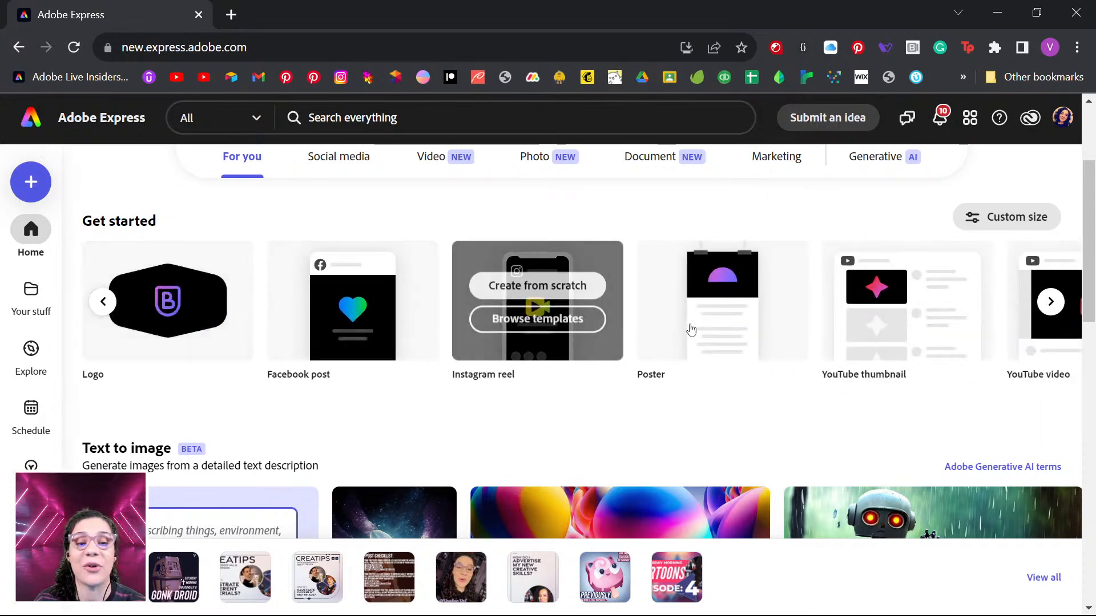
pyautogui.click(1017, 222)
pyautogui.click(856, 444)
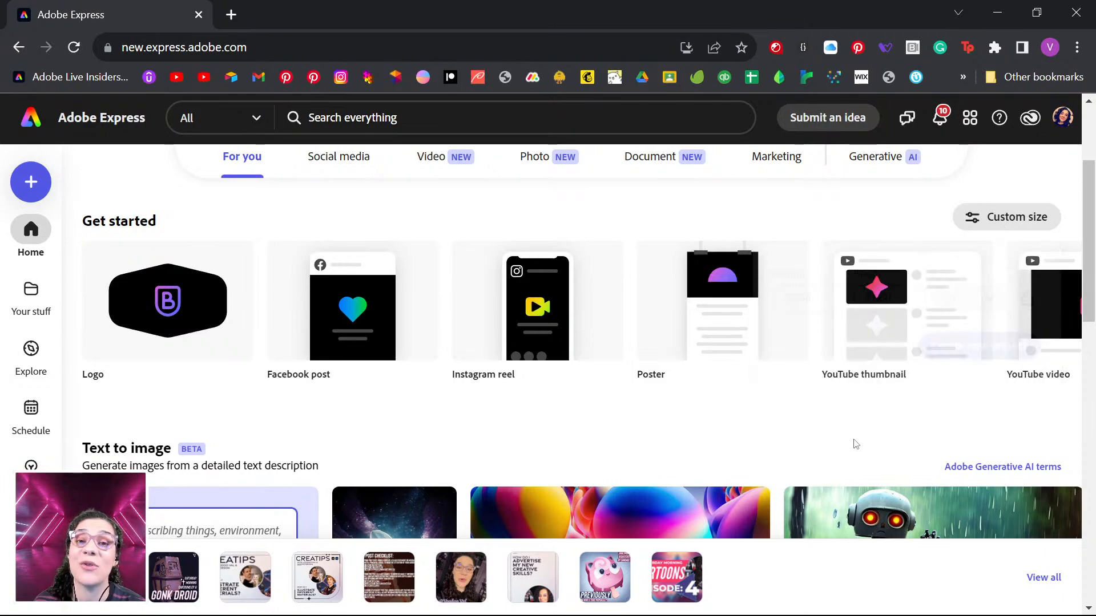
pyautogui.scroll(-12, 764, 379)
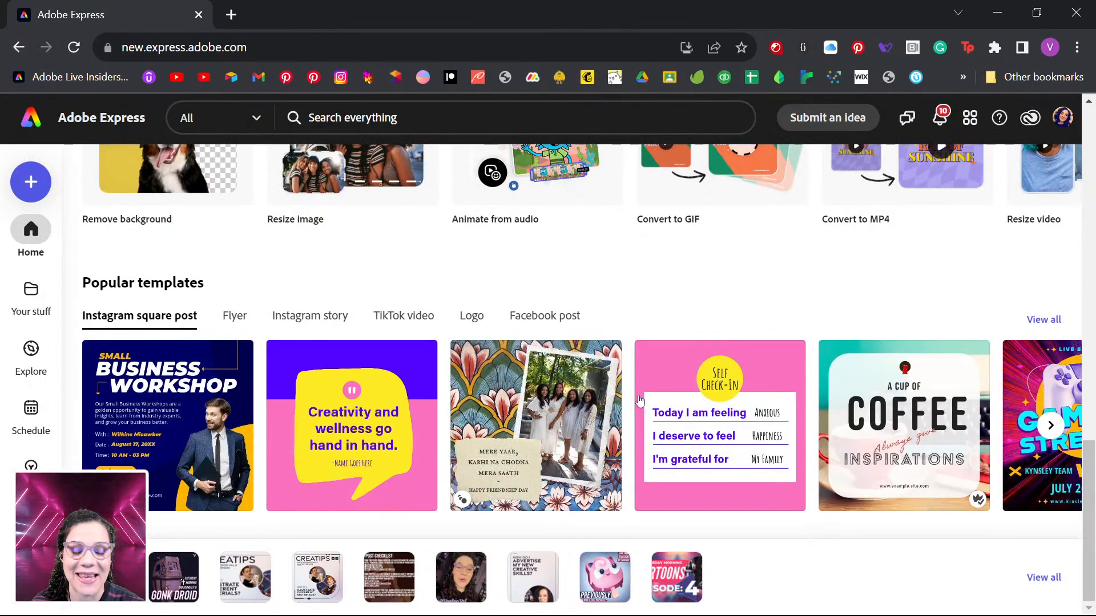
pyautogui.scroll(8, 637, 393)
pyautogui.moveTo(637, 393)
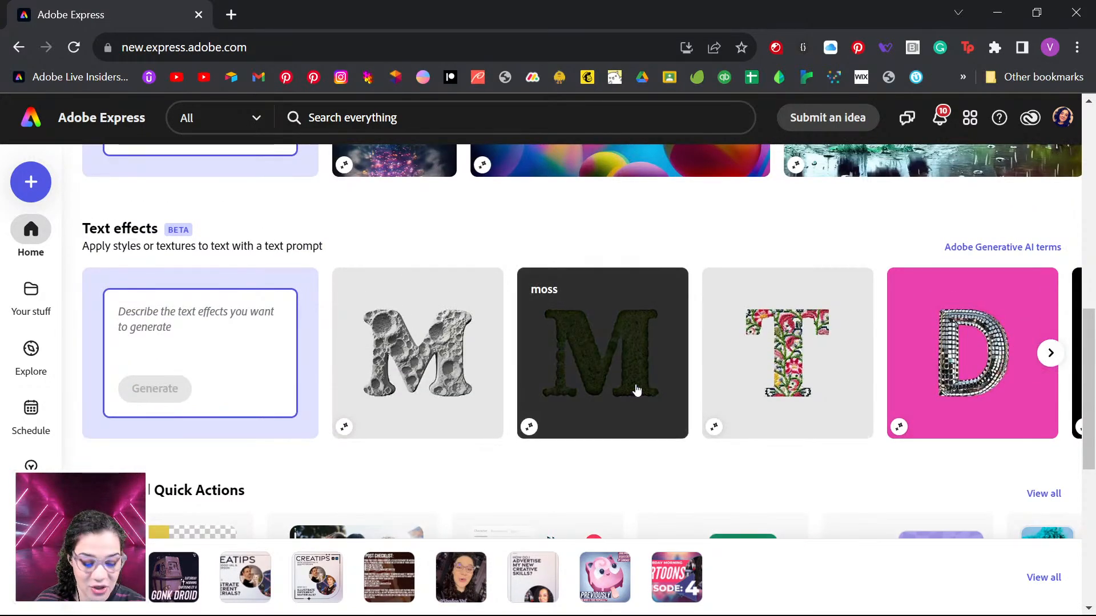
pyautogui.scroll(10, 577, 328)
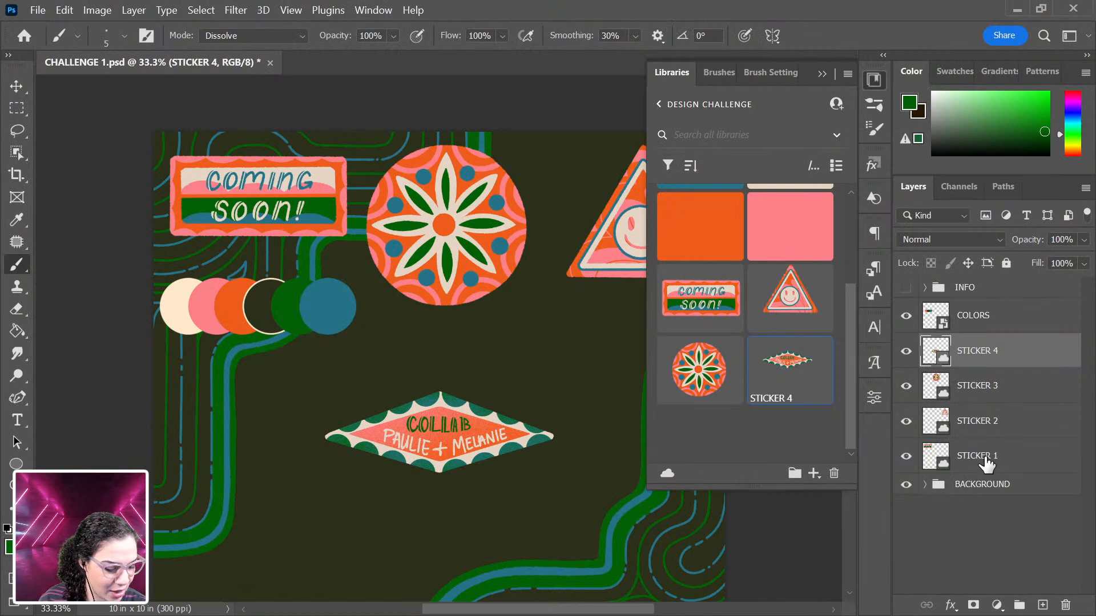
# Step: Switch back to Photoshop and convert the BACKGROUND group into a smart object
pyautogui.click(965, 490)
pyautogui.rightClick(985, 488)
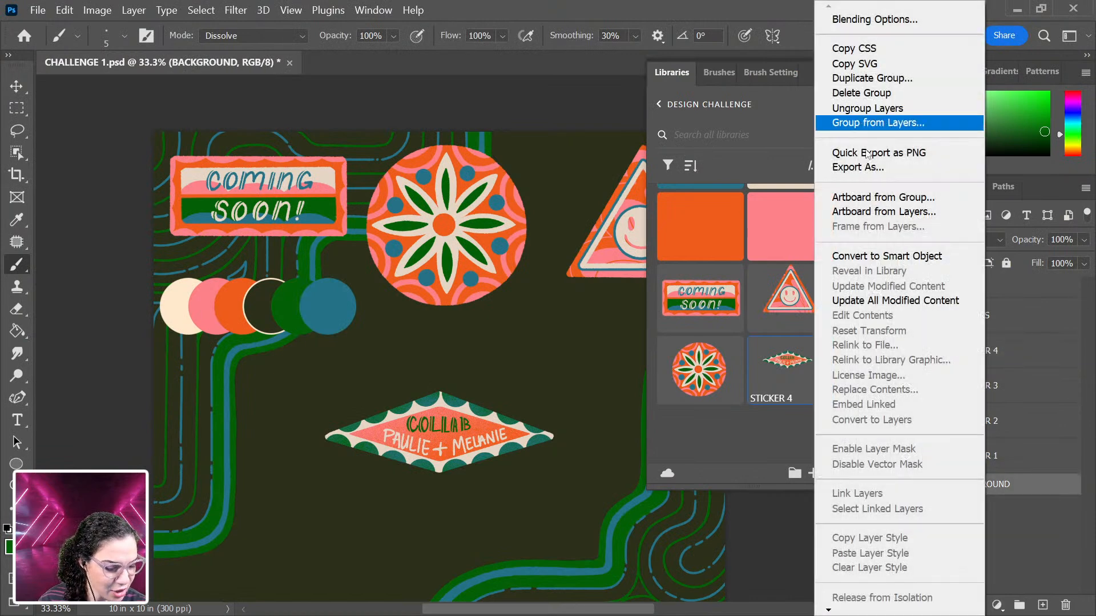
pyautogui.click(897, 257)
# Step: Try to add the BACKGROUND smart object to the DESIGN CHALLENGE library
pyautogui.moveTo(1012, 503); pyautogui.dragTo(773, 435)
pyautogui.moveTo(986, 495); pyautogui.dragTo(748, 446)
pyautogui.moveTo(1020, 501); pyautogui.dragTo(791, 368)
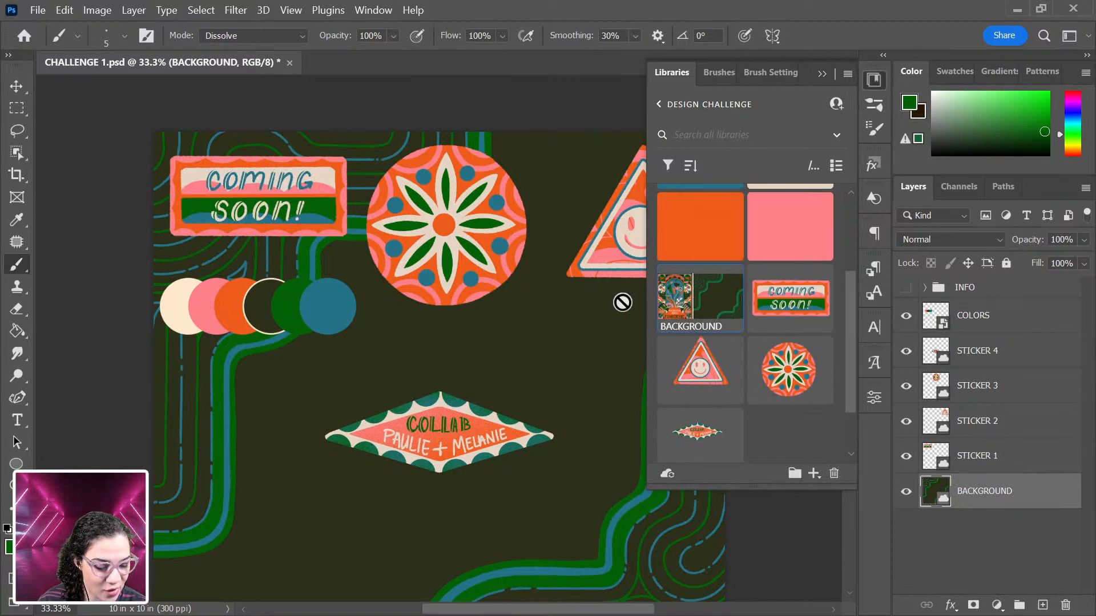
# Step: Delete the BACKGROUND graphic from the DESIGN CHALLENGE library and dismiss the notice
pyautogui.rightClick(702, 309)
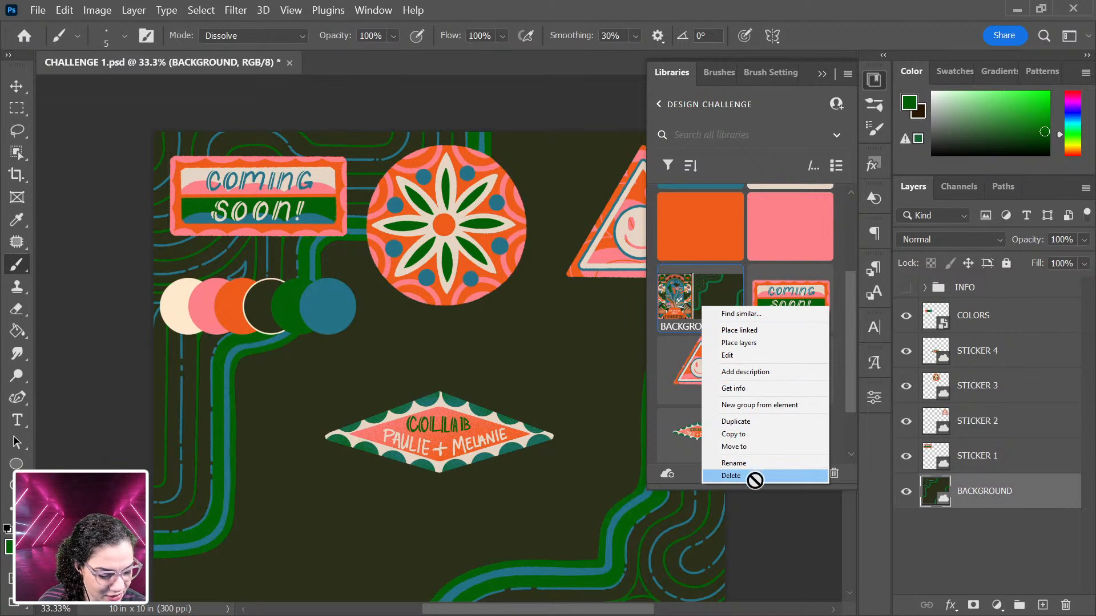
pyautogui.click(731, 476)
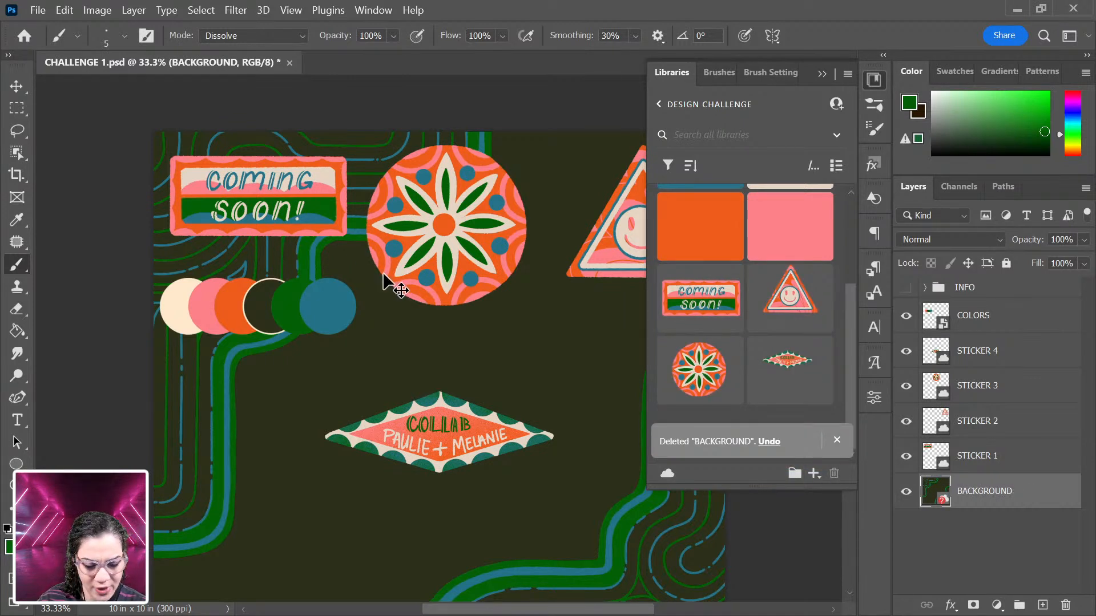
pyautogui.click(839, 440)
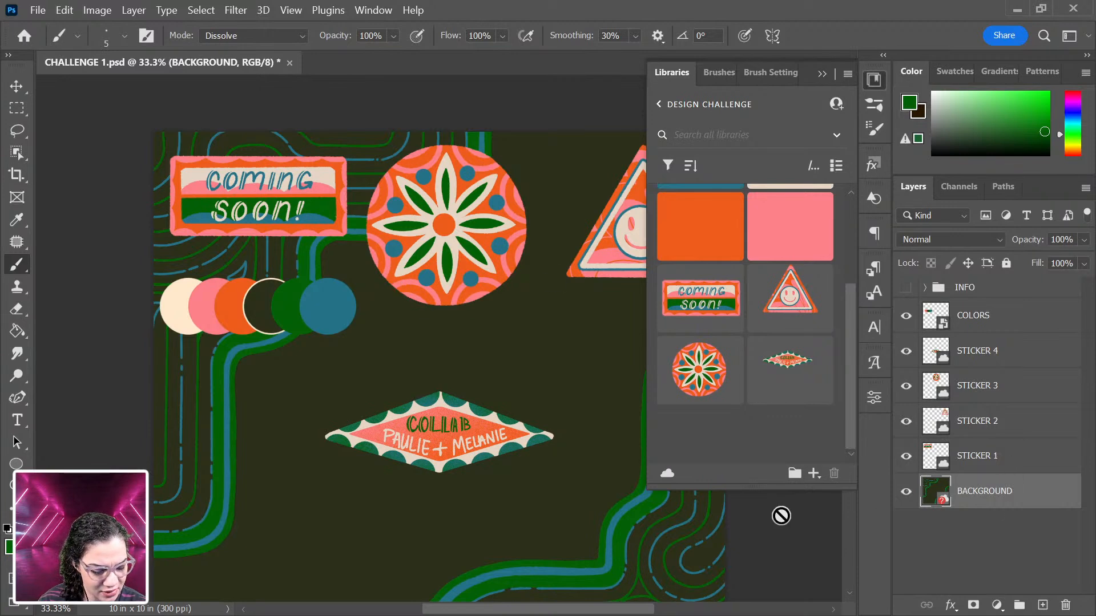
# Step: Copy the background's full canvas area to a new layer and add that layer to the DESIGN CHALLENGE library
pyautogui.click(779, 514)
pyautogui.click(721, 257)
pyautogui.hotkey('ctrl', 'a')
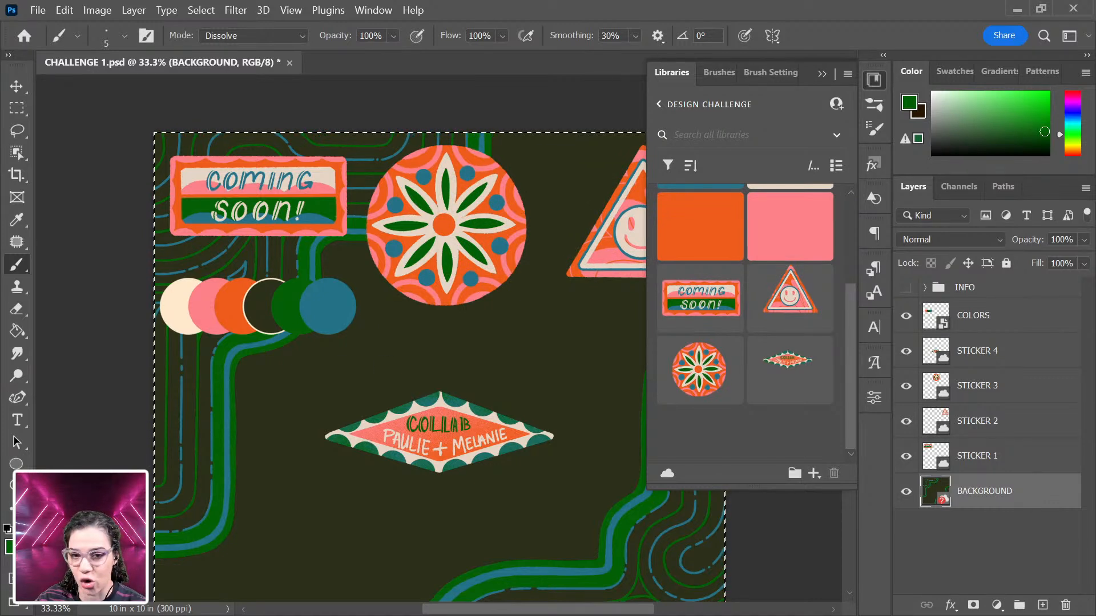
pyautogui.hotkey('ctrl', 'j')
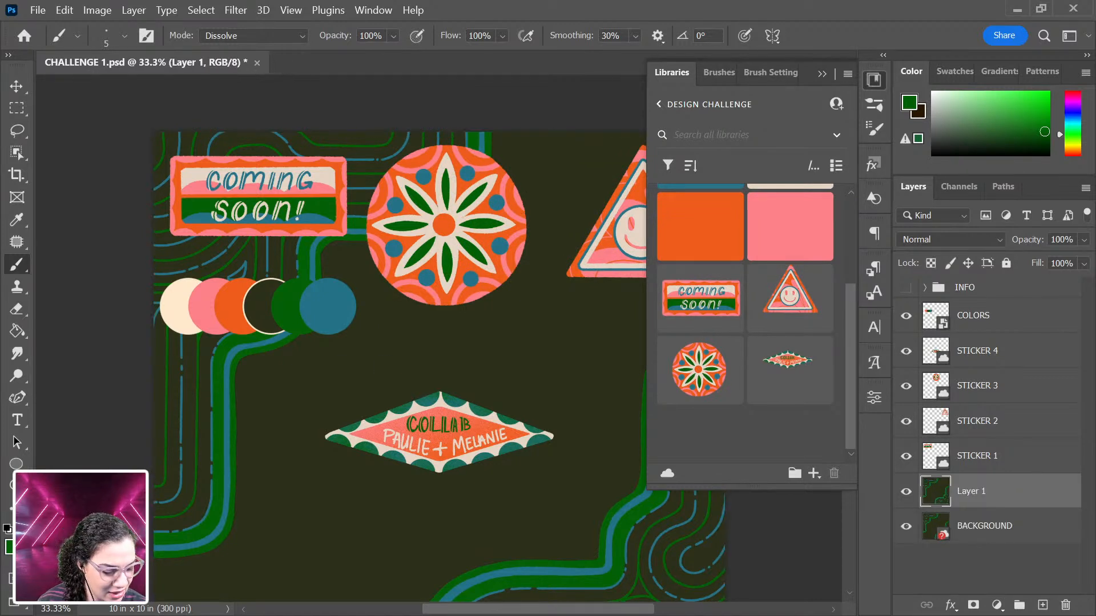
pyautogui.moveTo(1003, 497); pyautogui.dragTo(770, 400)
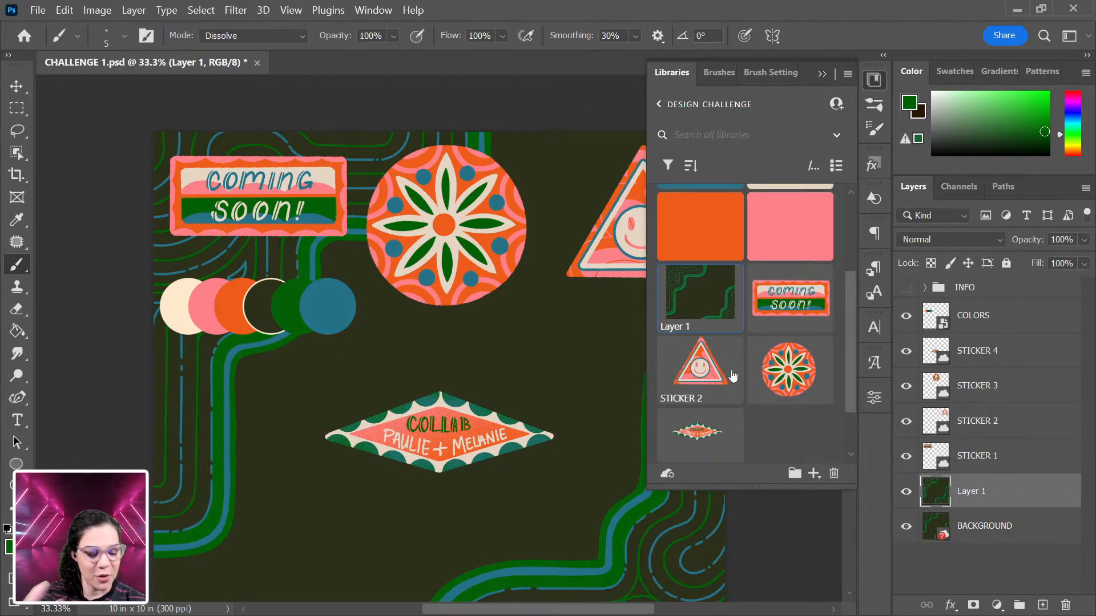
pyautogui.hotkey('ctrl', '-')
pyautogui.hotkey('ctrl', '-')
pyautogui.hotkey('ctrl', '+')
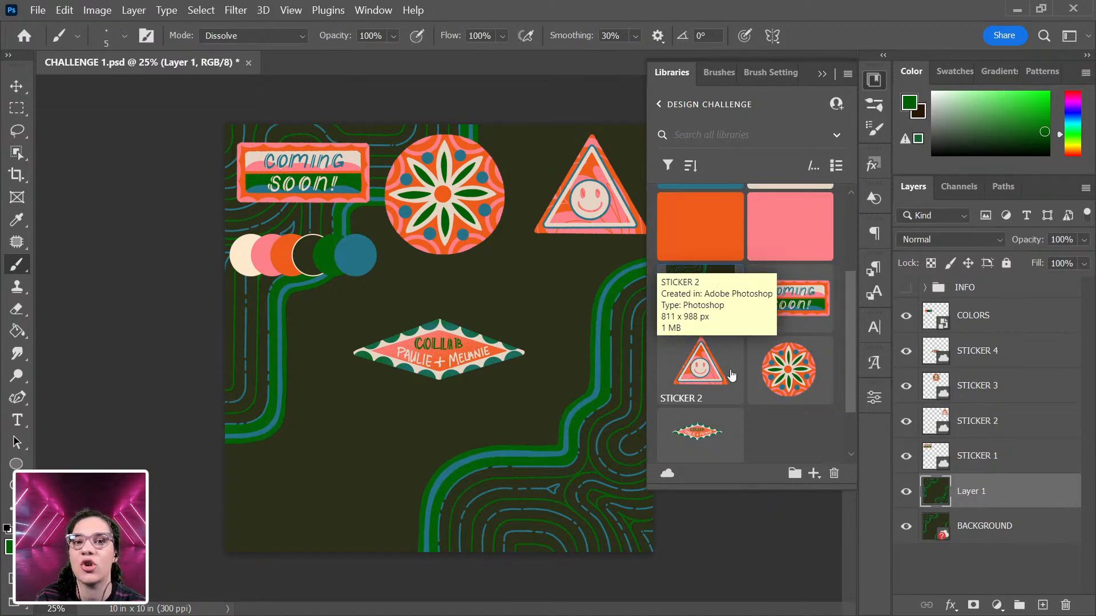
pyautogui.click(790, 437)
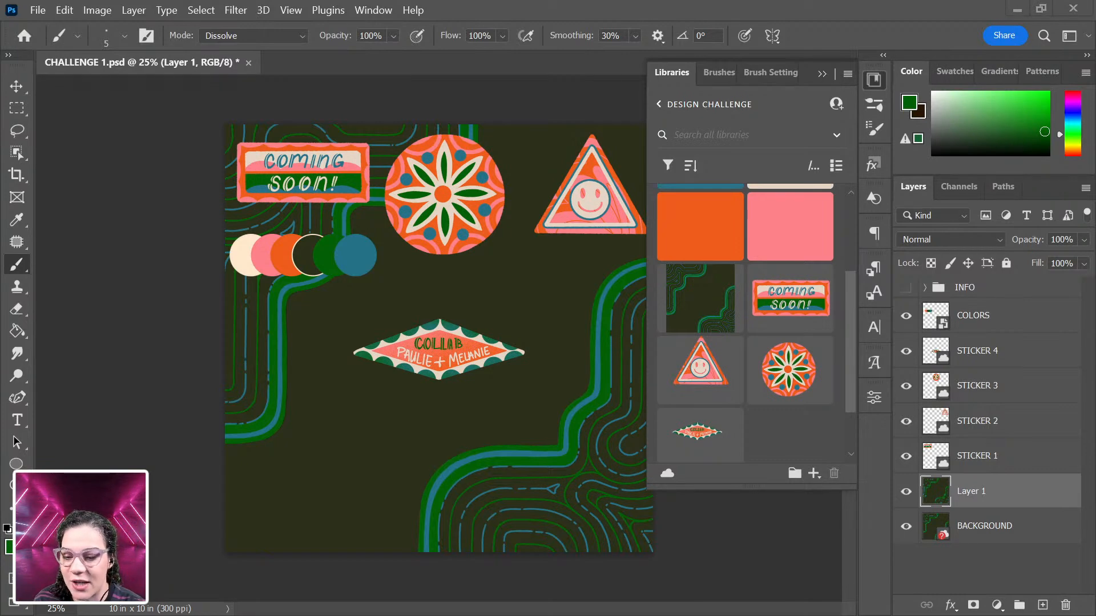
# Step: Switch to Adobe Express and create a blank 1,080 x 1,080 px Instagram square post from scratch
pyautogui.hotkey('alt', 'Tab')
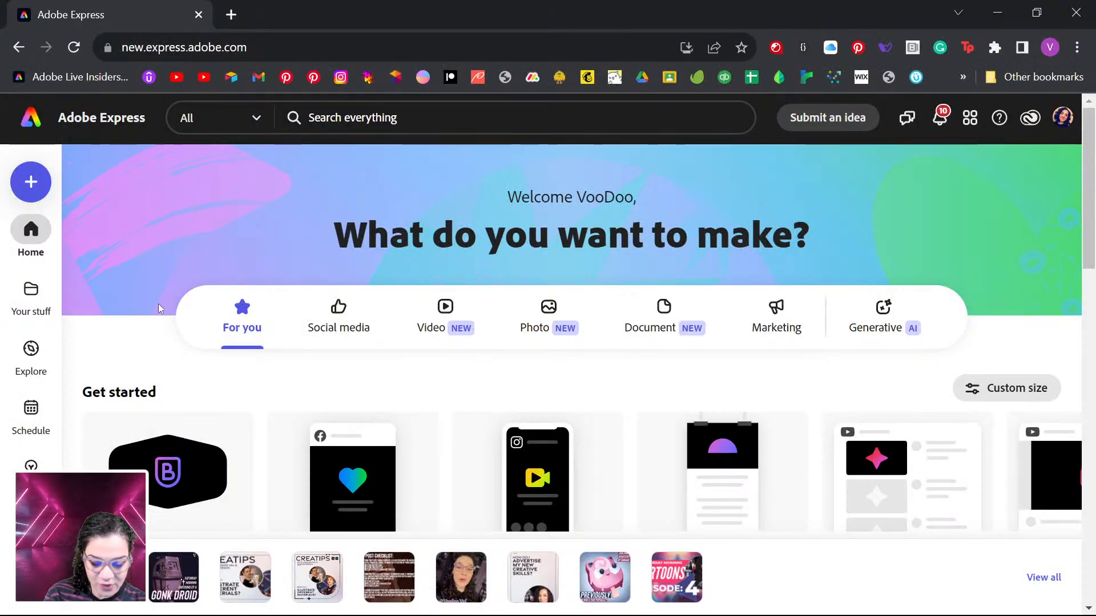
pyautogui.scroll(-3, 377, 371)
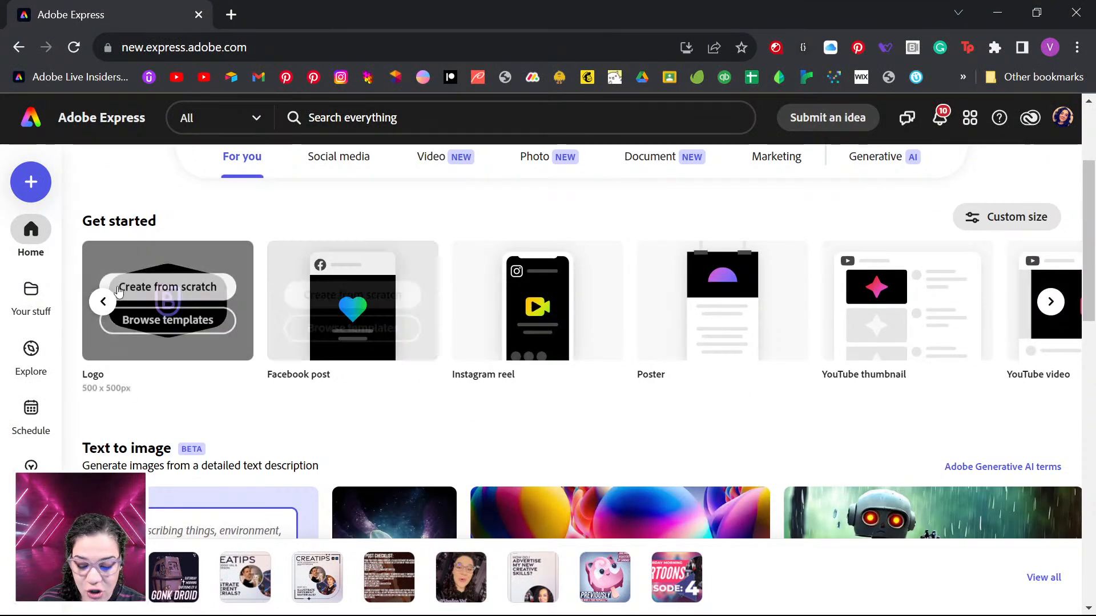
pyautogui.click(103, 302)
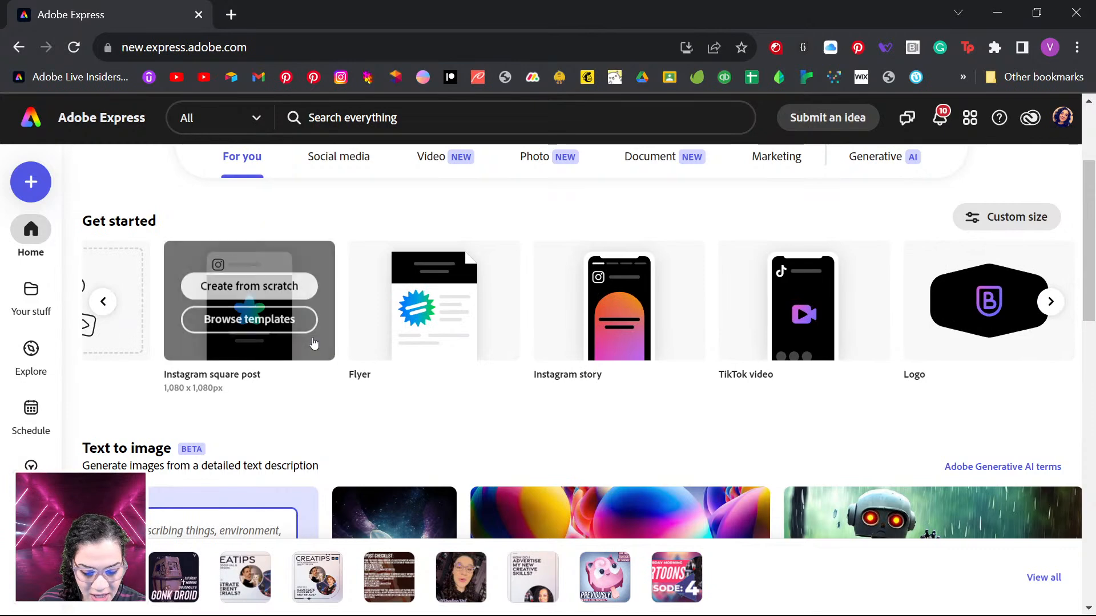
pyautogui.click(285, 282)
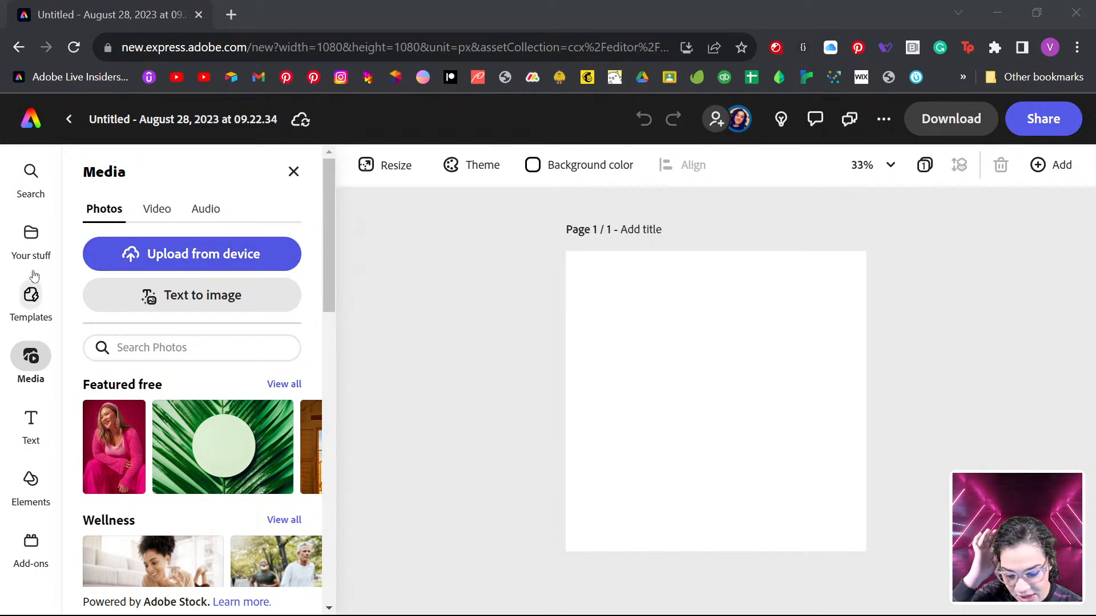
# Step: Search the brands and libraries for DESIGN CHALLENGE and open that library
pyautogui.click(41, 252)
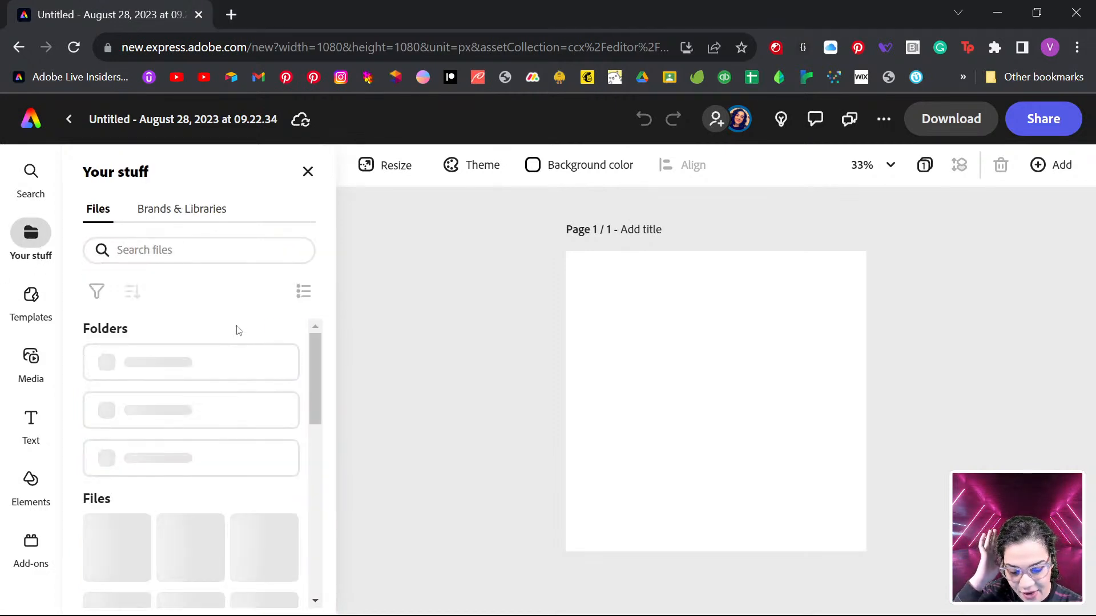
pyautogui.click(218, 210)
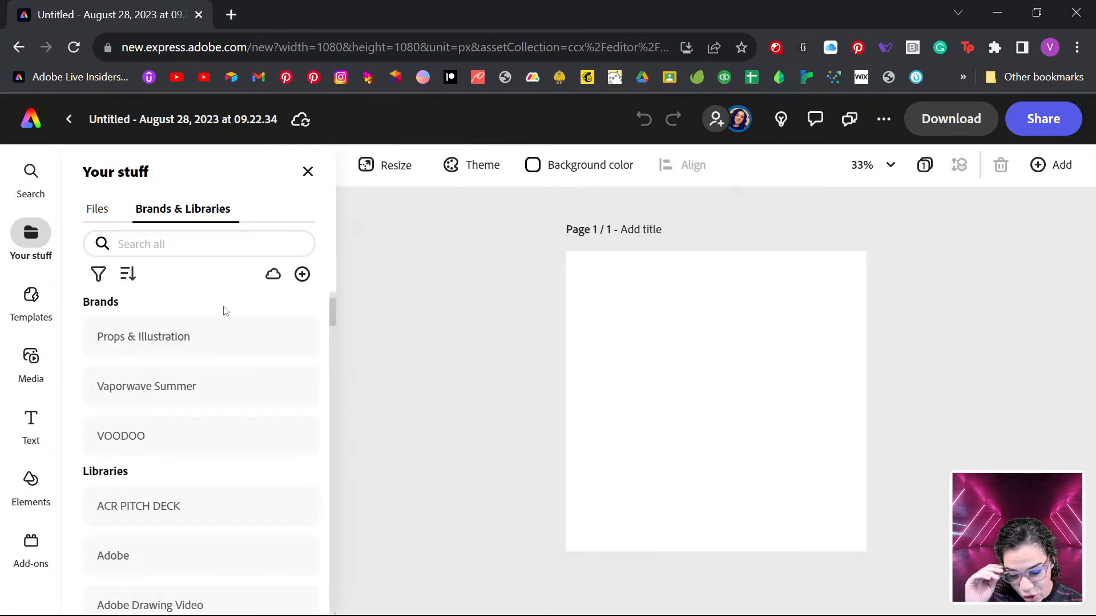
pyautogui.click(227, 246)
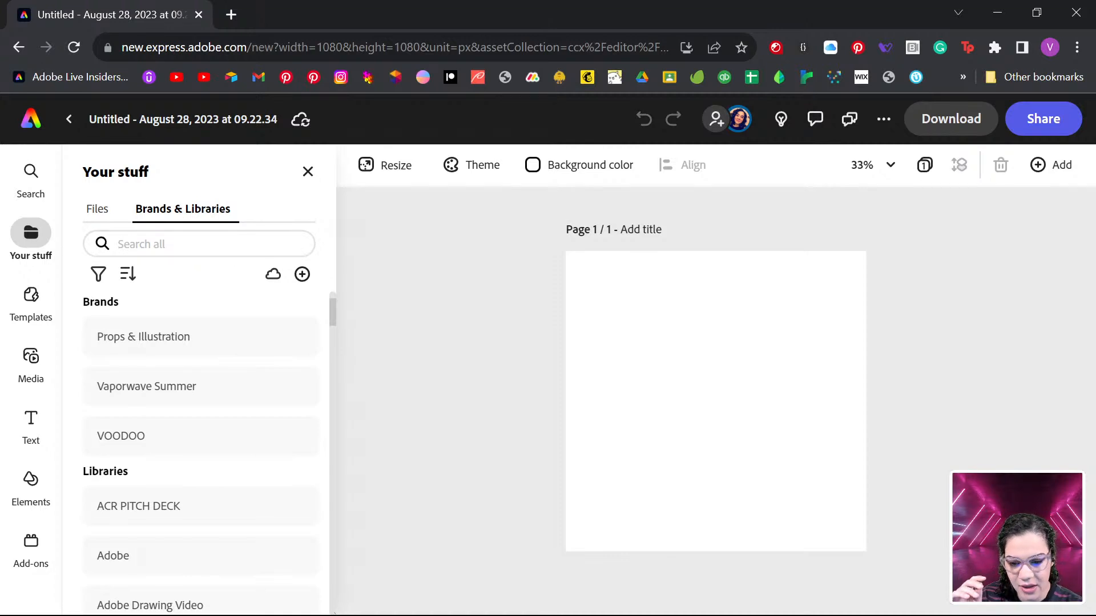
pyautogui.hotkey('alt', 'Tab')
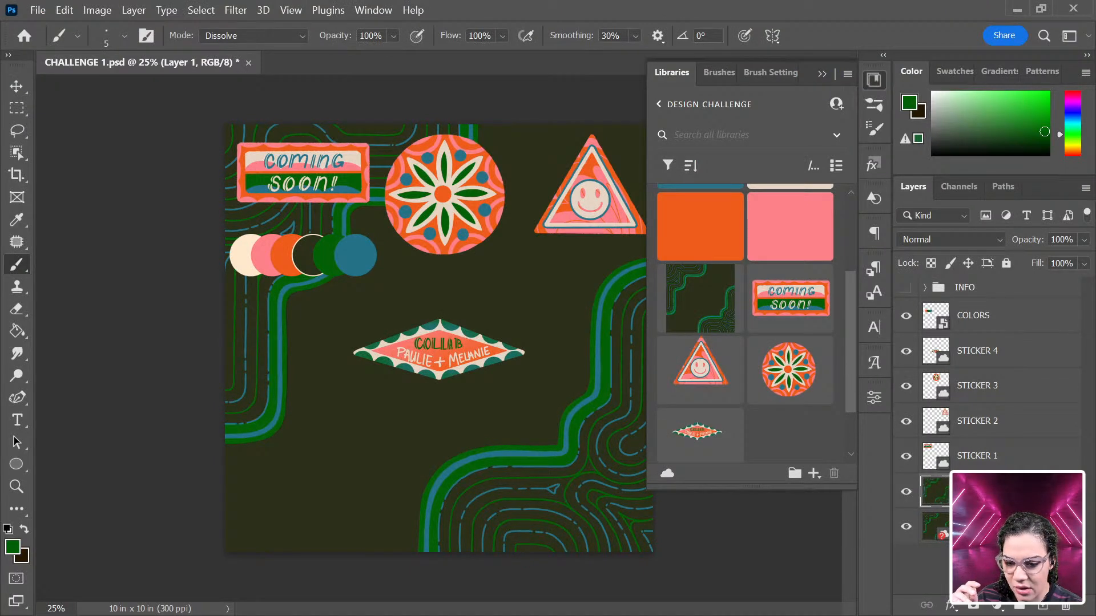
pyautogui.hotkey('alt', 'Tab')
pyautogui.click(215, 242)
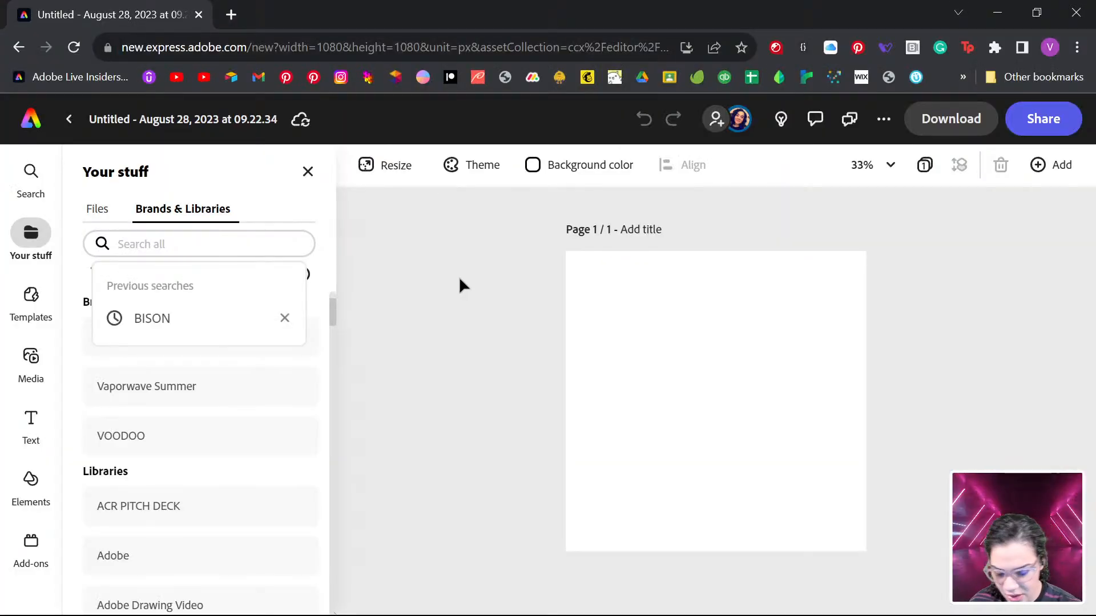
pyautogui.write('DESIGN ')
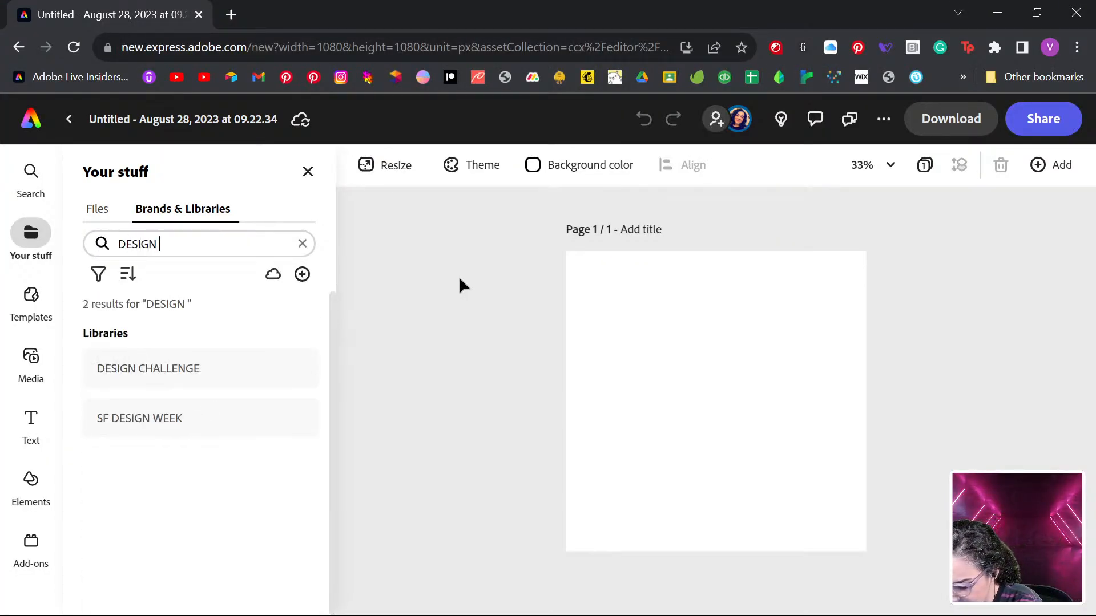
pyautogui.write('CHALLENGE')
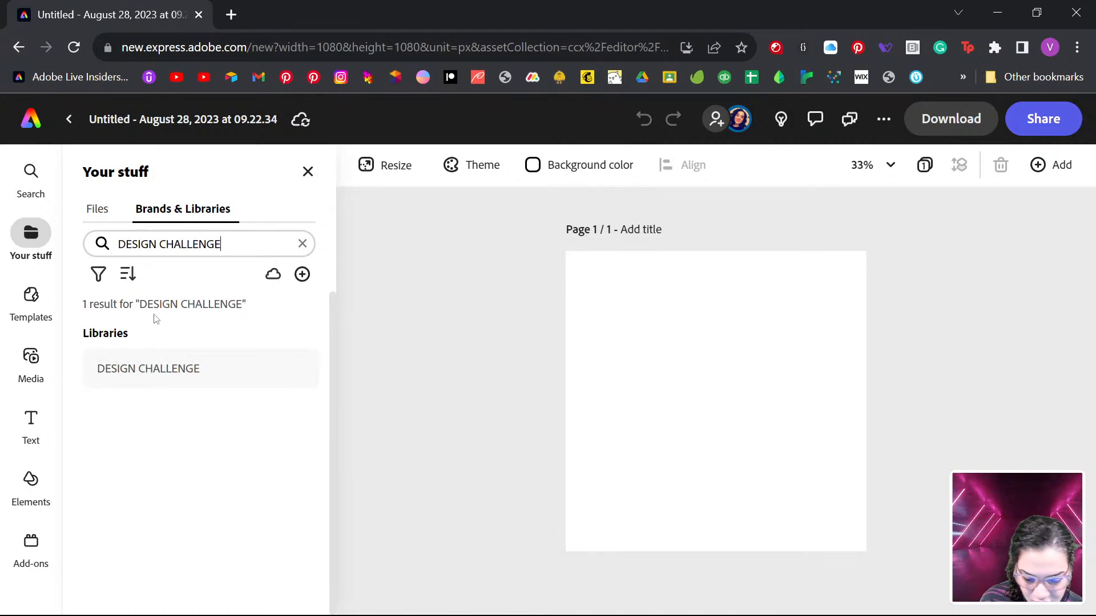
pyautogui.click(178, 377)
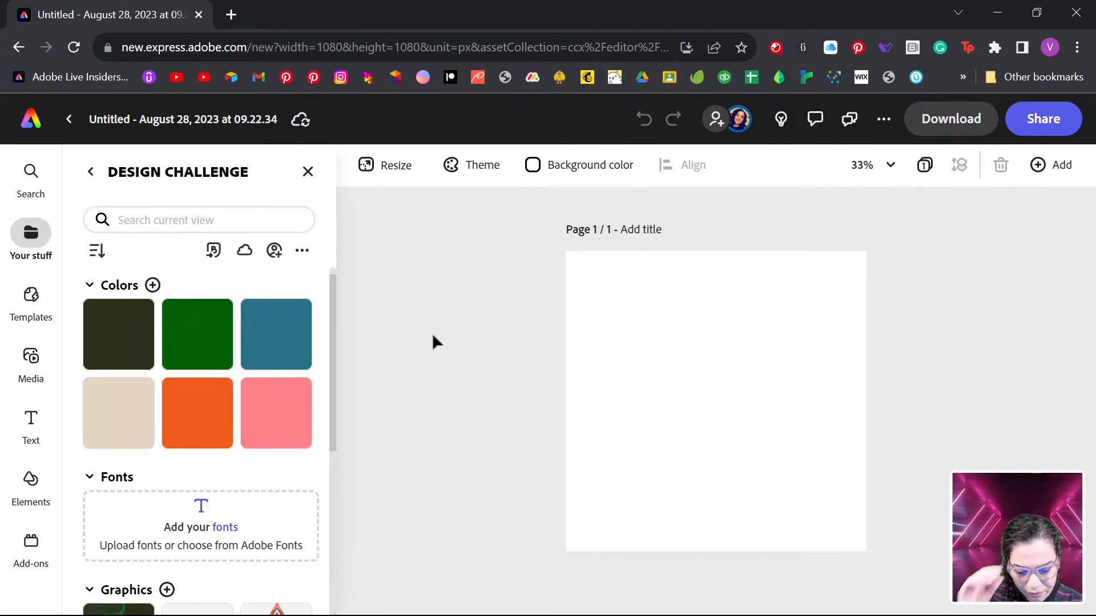
# Step: Place the library's background graphic on the page, scale it to fill the whole canvas, and reload the document
pyautogui.scroll(-1, 228, 396)
pyautogui.scroll(-4, 231, 399)
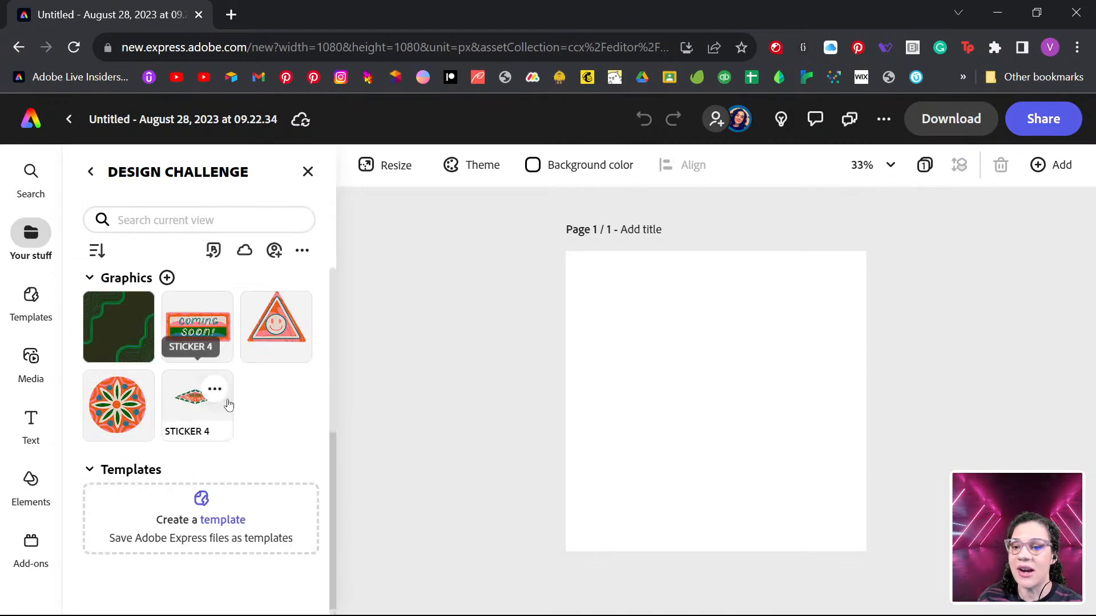
pyautogui.moveTo(114, 360); pyautogui.dragTo(657, 434)
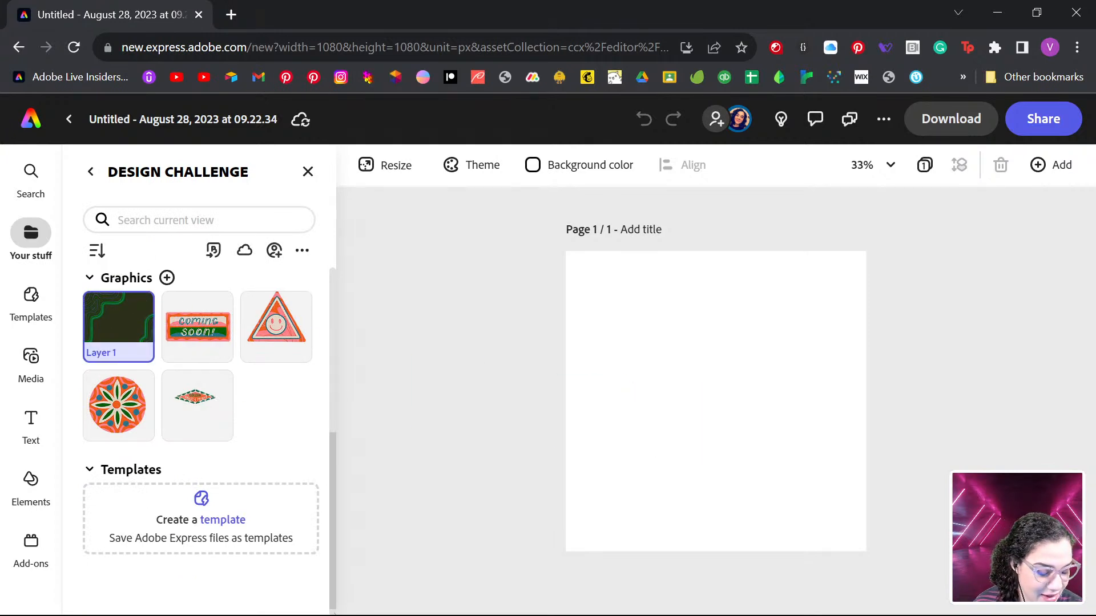
pyautogui.moveTo(739, 536); pyautogui.dragTo(644, 356)
pyautogui.moveTo(714, 398); pyautogui.dragTo(885, 538)
pyautogui.click(74, 47)
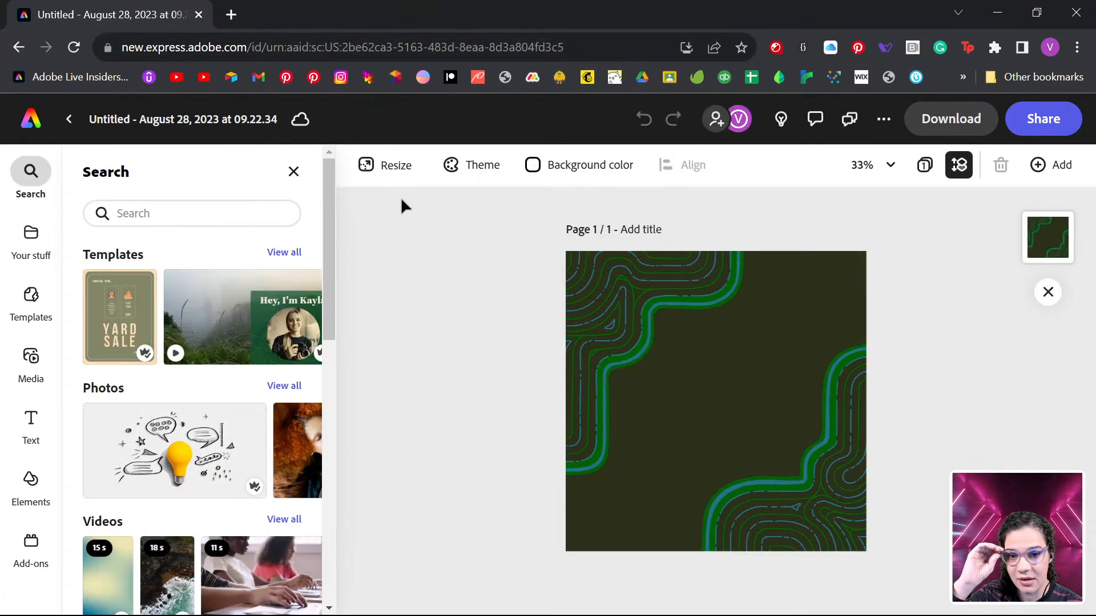
# Step: Add the Coming Soon sticker from the DESIGN CHALLENGE library, tilt it counterclockwise, and place it in the design's upper-left area
pyautogui.click(35, 240)
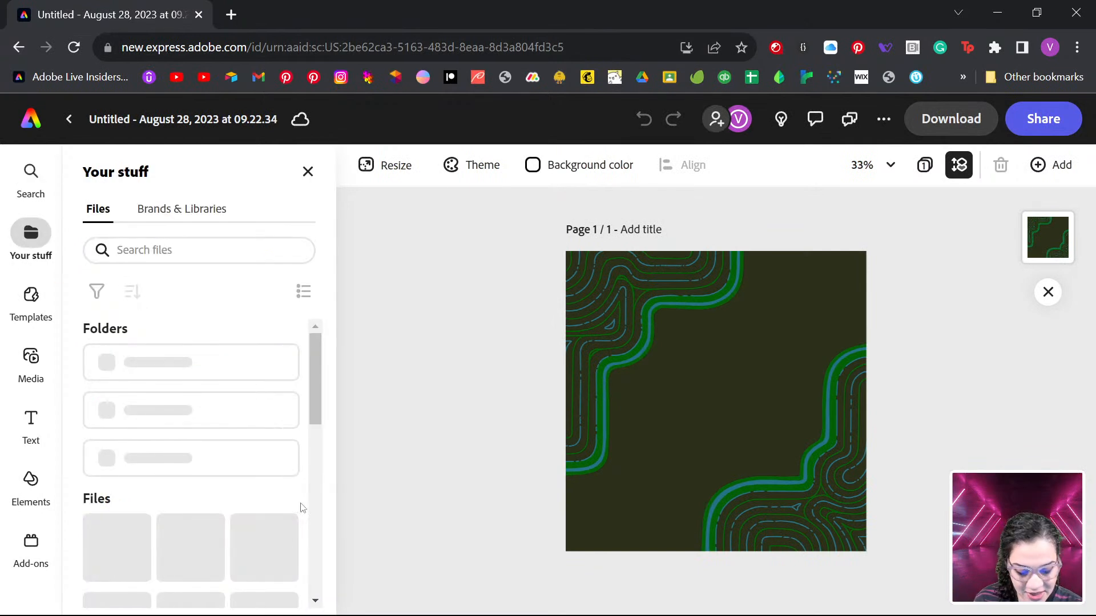
pyautogui.click(196, 213)
pyautogui.scroll(-3, 209, 458)
pyautogui.moveTo(198, 385); pyautogui.dragTo(787, 351)
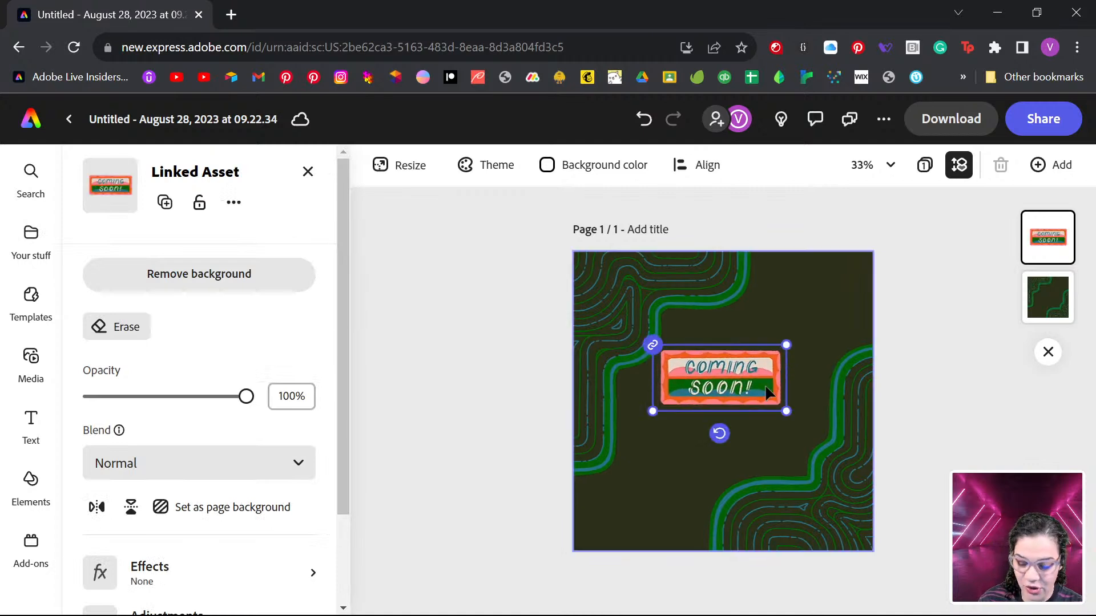
pyautogui.scroll(2, 765, 389)
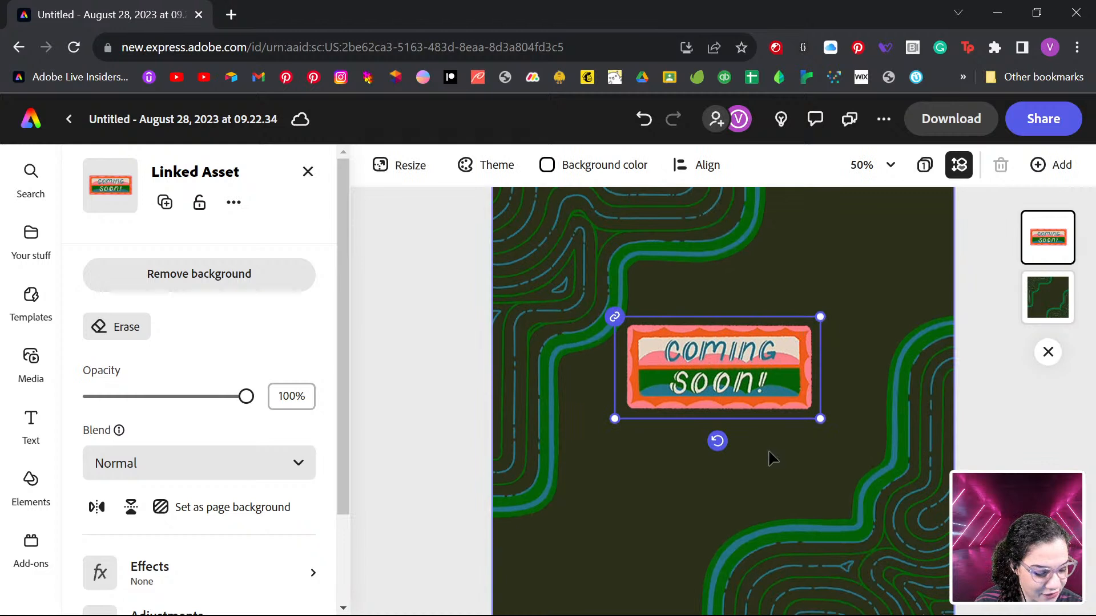
pyautogui.moveTo(718, 441); pyautogui.dragTo(741, 435)
pyautogui.moveTo(723, 394); pyautogui.dragTo(632, 335)
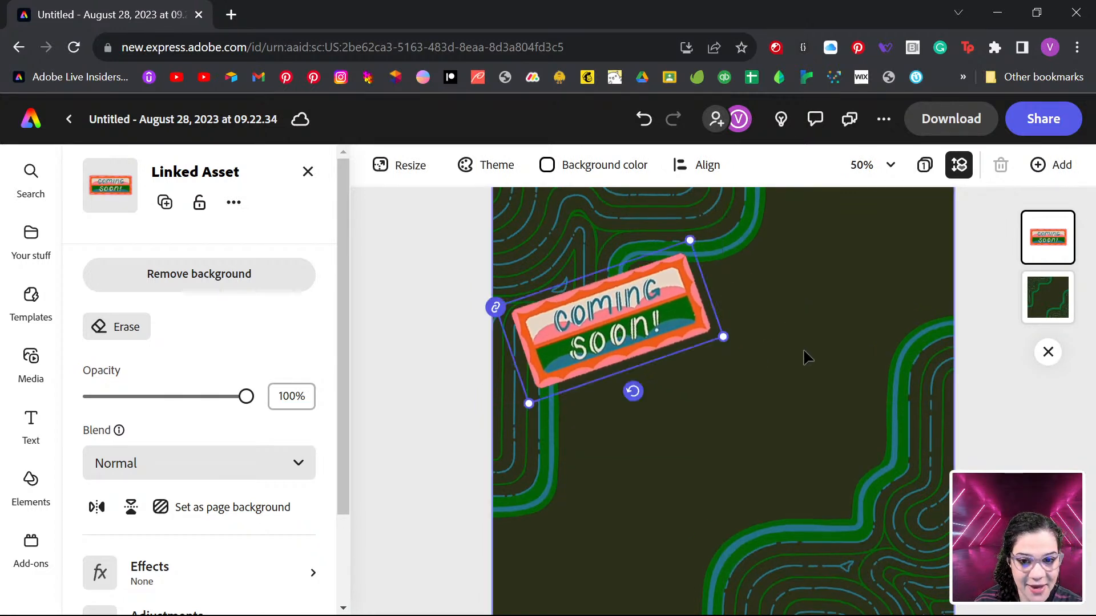
# Step: Add the smiley triangle sticker from the library, enlarge and rotate it, and place it near the design's lower edge
pyautogui.click(434, 306)
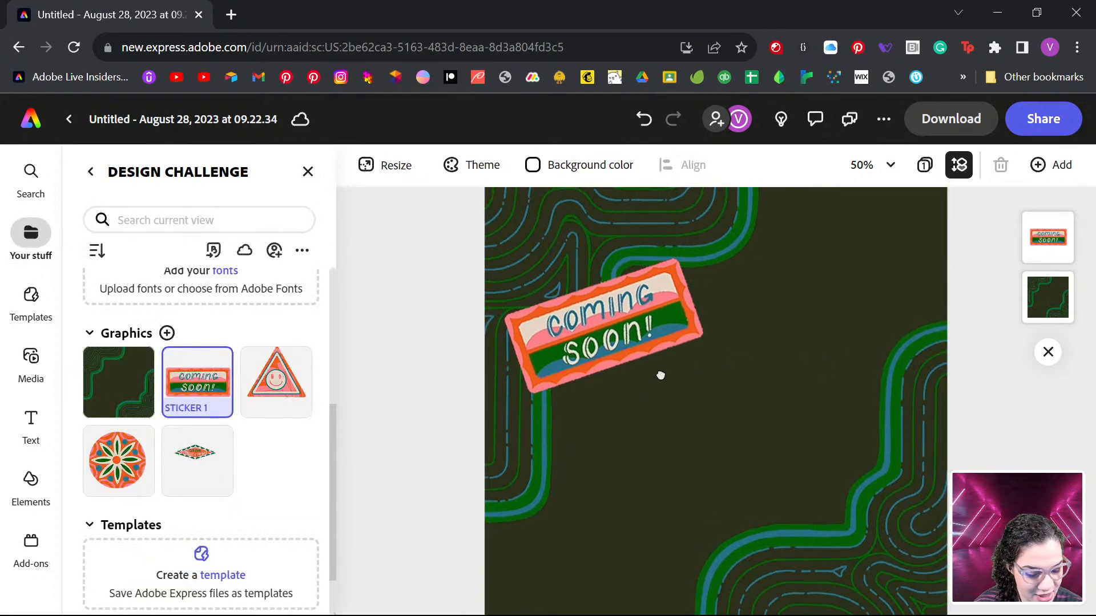
pyautogui.moveTo(279, 374); pyautogui.dragTo(756, 444)
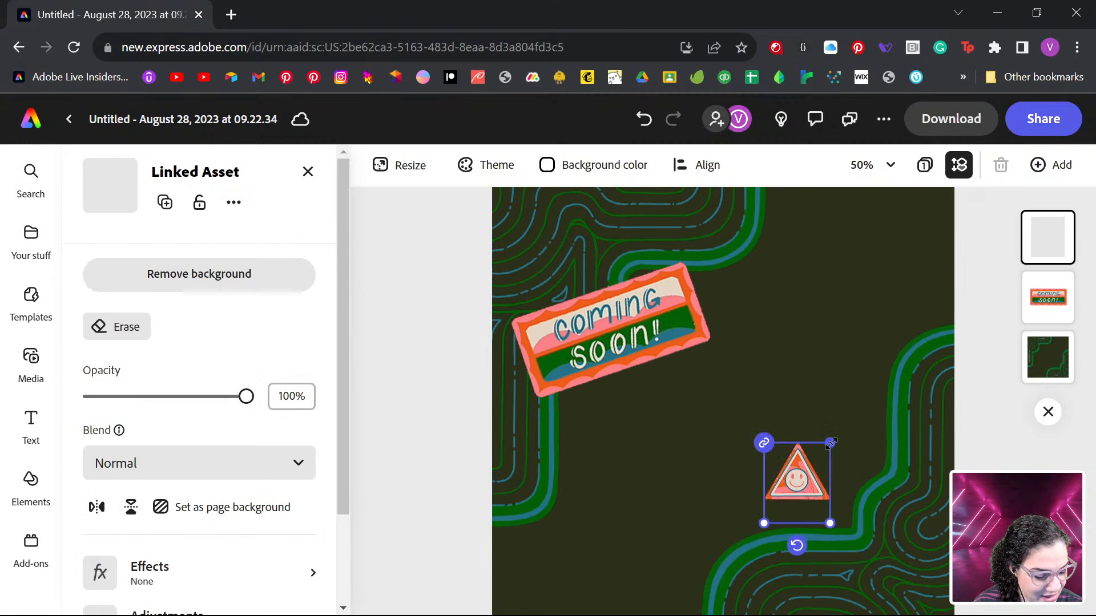
pyautogui.moveTo(830, 443); pyautogui.dragTo(892, 366)
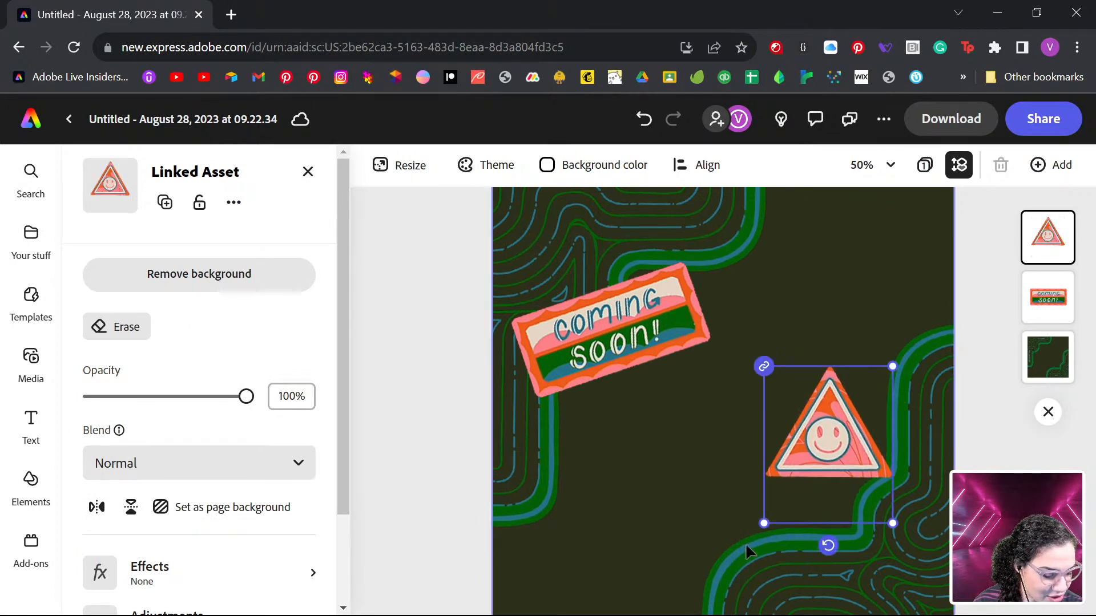
pyautogui.moveTo(833, 552); pyautogui.dragTo(786, 536)
pyautogui.moveTo(841, 434); pyautogui.dragTo(780, 527)
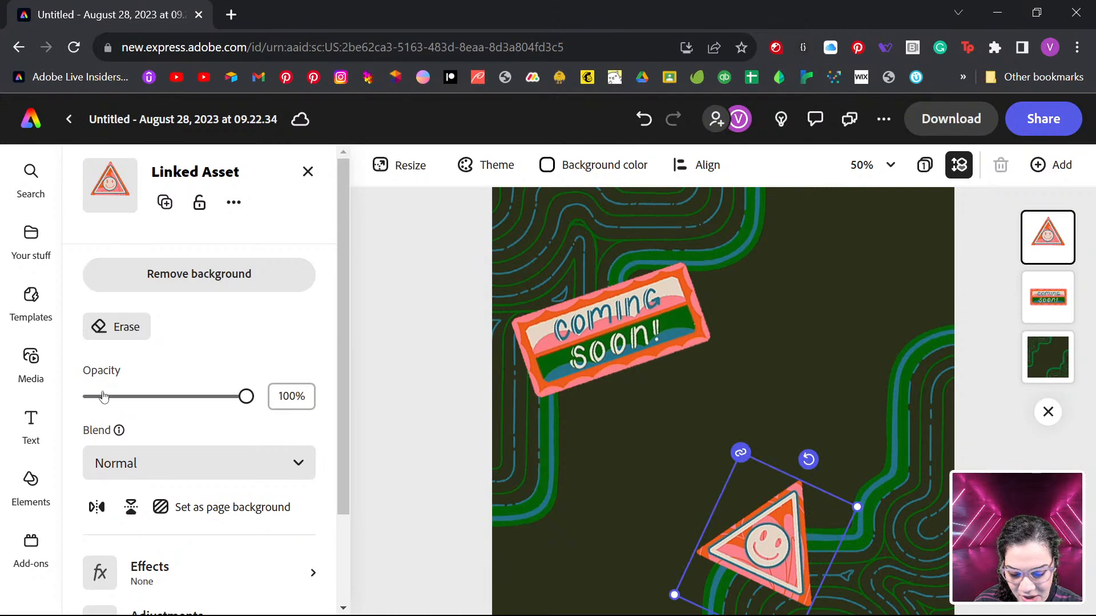
# Step: Add the diamond Collab sticker from the library, enlarge it, tilt it clockwise, and place it in the design's upper-right corner
pyautogui.click(430, 339)
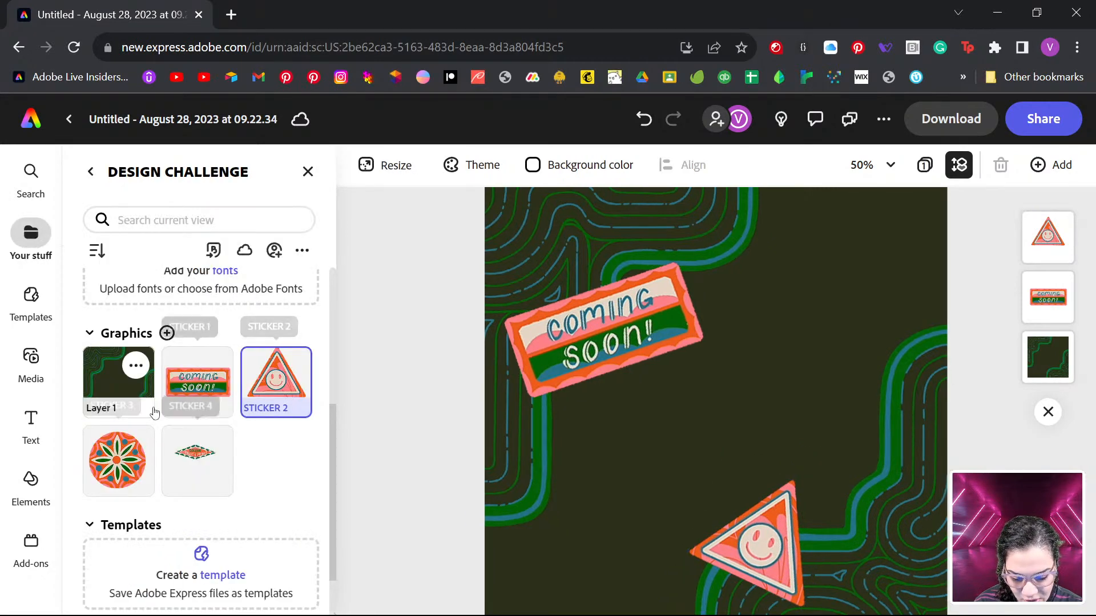
pyautogui.moveTo(197, 461); pyautogui.dragTo(752, 400)
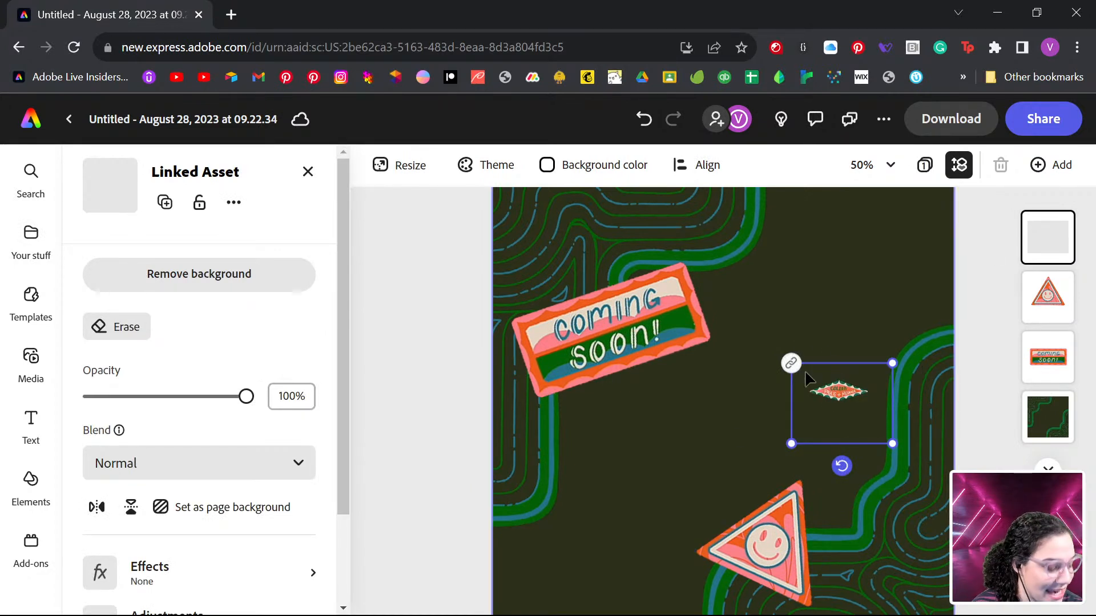
pyautogui.moveTo(789, 445); pyautogui.dragTo(548, 615)
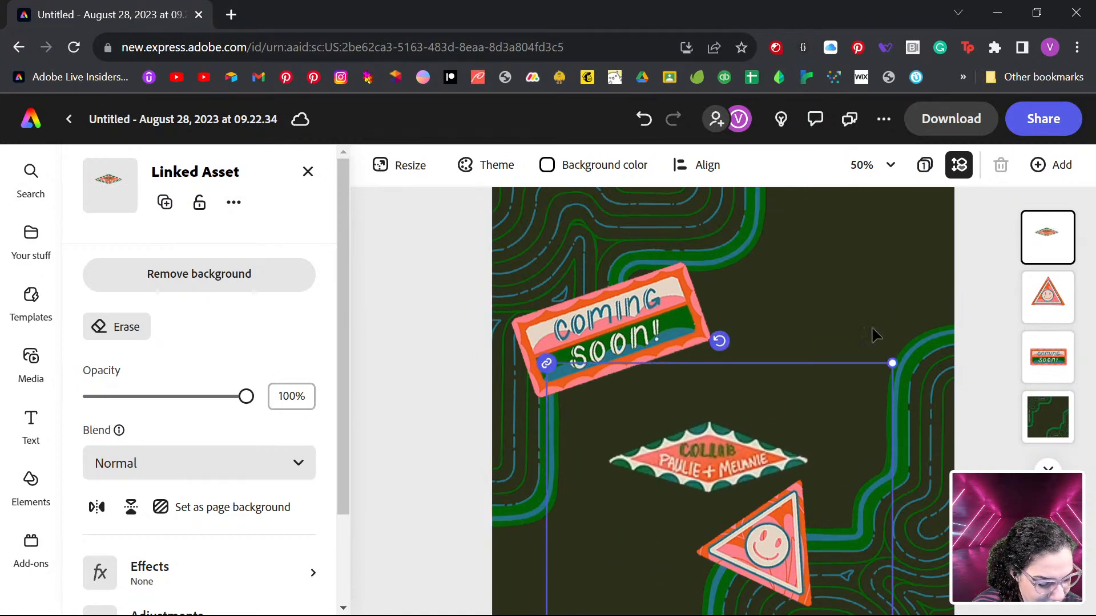
pyautogui.moveTo(894, 363); pyautogui.dragTo(1013, 267)
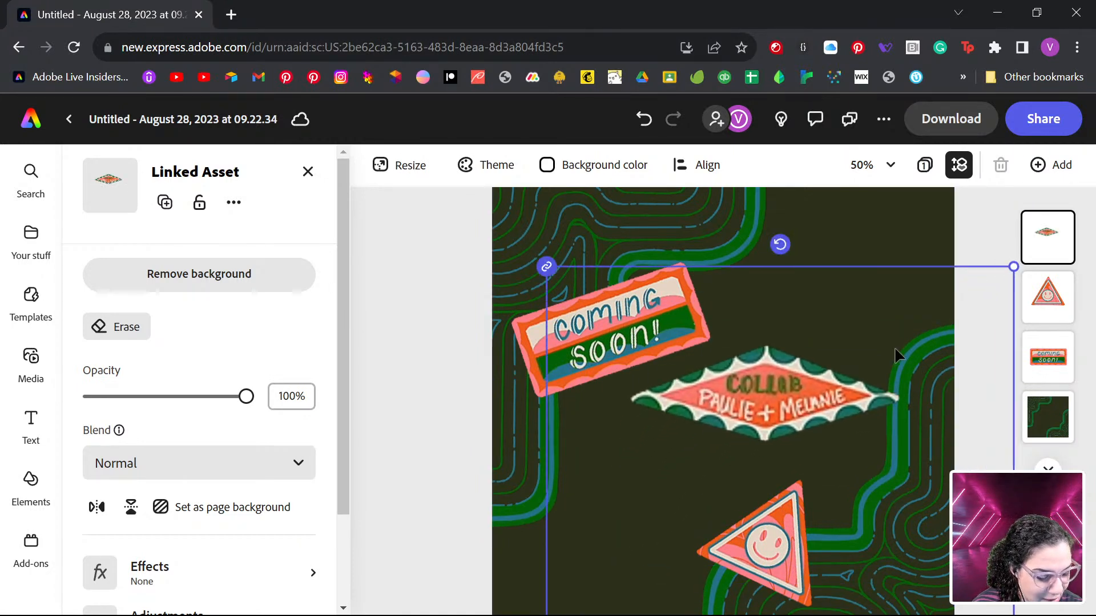
pyautogui.moveTo(793, 402); pyautogui.dragTo(856, 245)
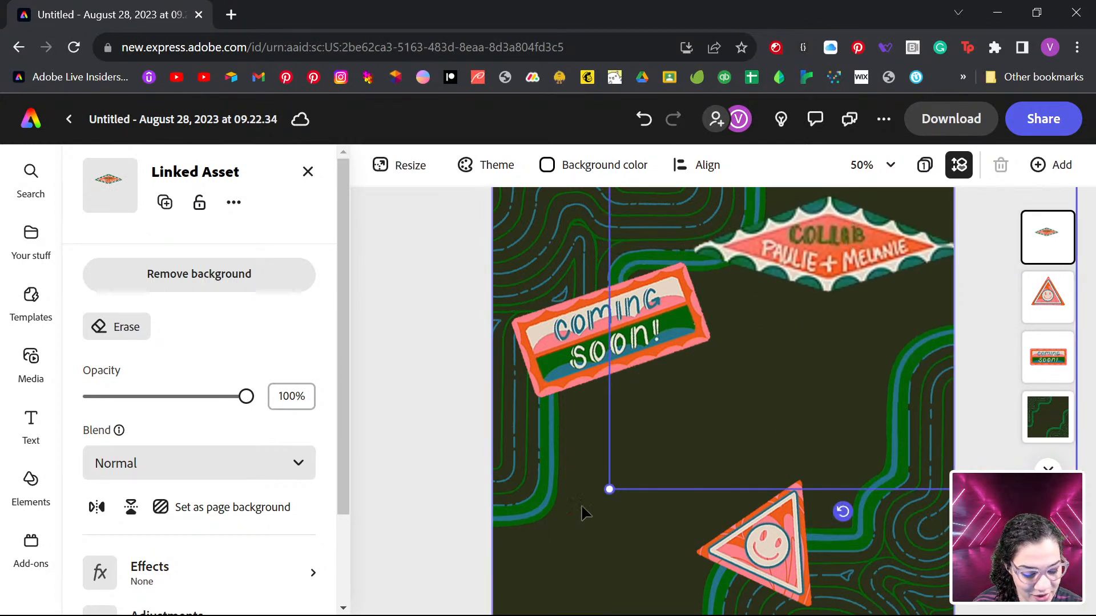
pyautogui.moveTo(844, 515); pyautogui.dragTo(868, 322)
pyautogui.moveTo(863, 242); pyautogui.dragTo(835, 251)
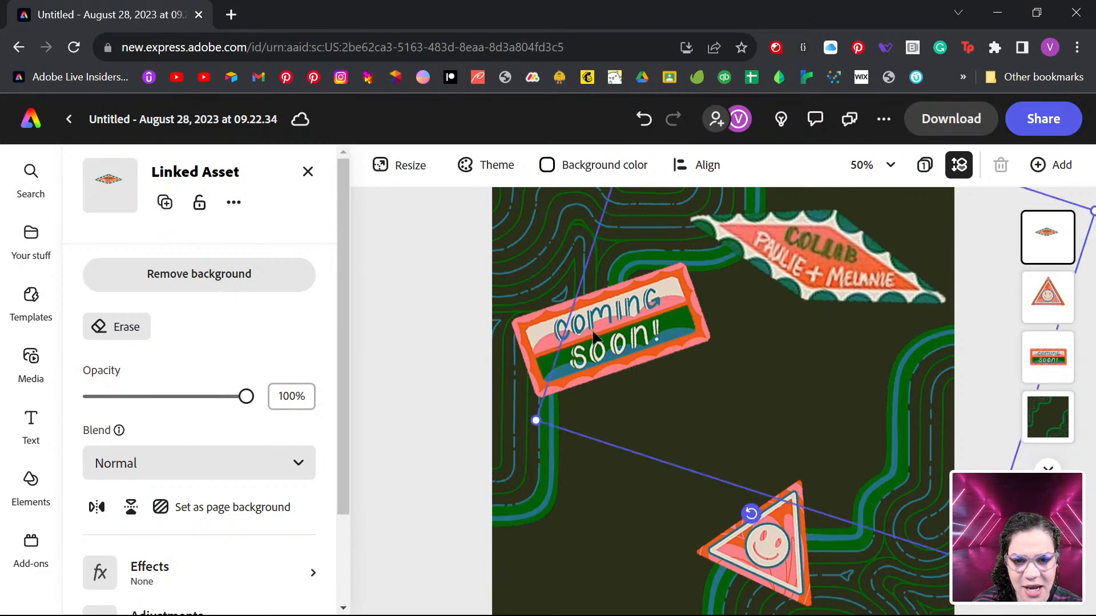
# Step: Shrink the Coming Soon sticker and move it up beside the Collab sticker
pyautogui.click(533, 341)
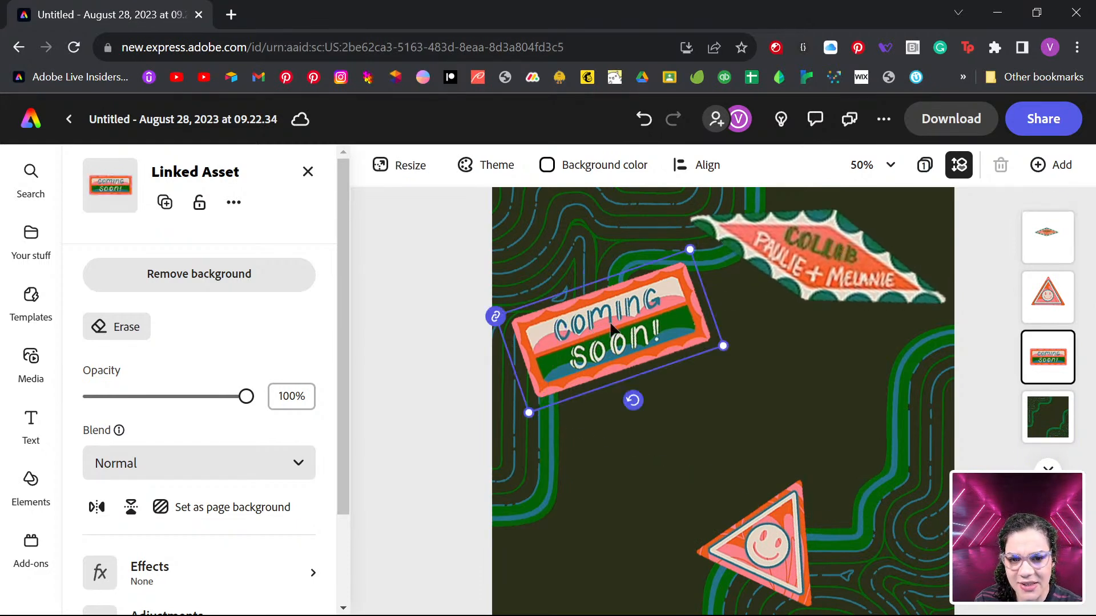
pyautogui.moveTo(715, 341); pyautogui.dragTo(679, 340)
pyautogui.moveTo(545, 336); pyautogui.dragTo(556, 287)
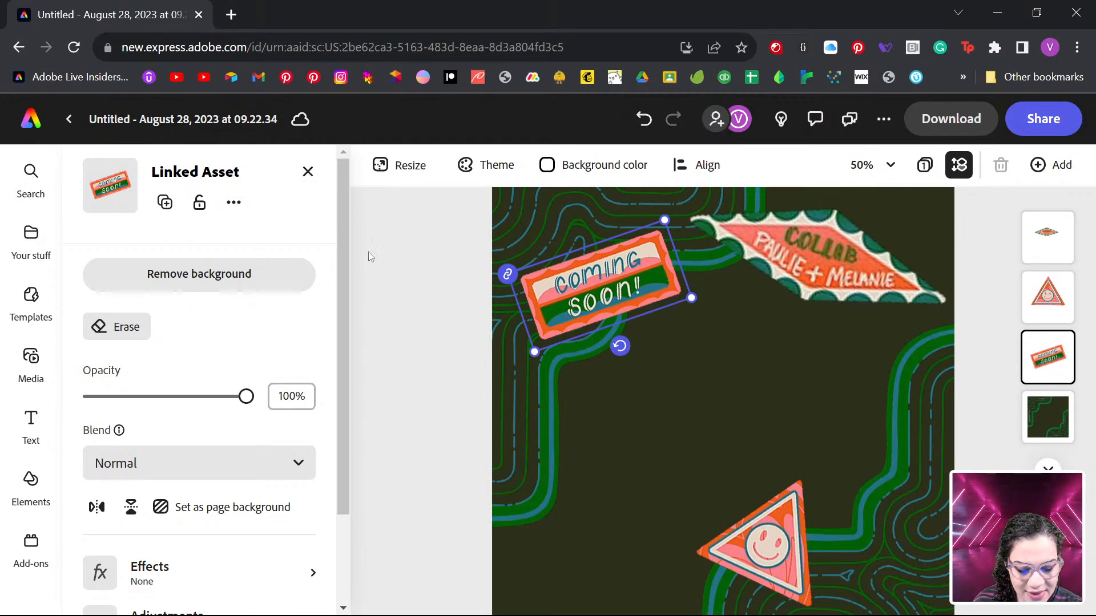
# Step: Add the round flower sticker from the library and size and position it in the design's lower-left area
pyautogui.click(407, 292)
pyautogui.moveTo(117, 457); pyautogui.dragTo(604, 464)
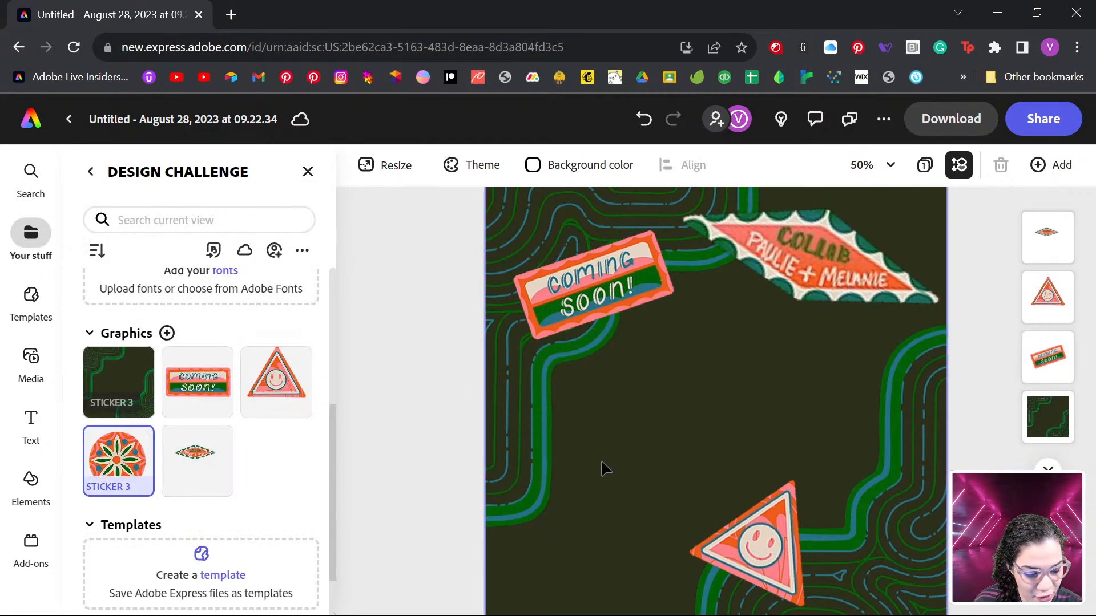
pyautogui.moveTo(689, 459); pyautogui.dragTo(794, 352)
pyautogui.moveTo(685, 451); pyautogui.dragTo(621, 492)
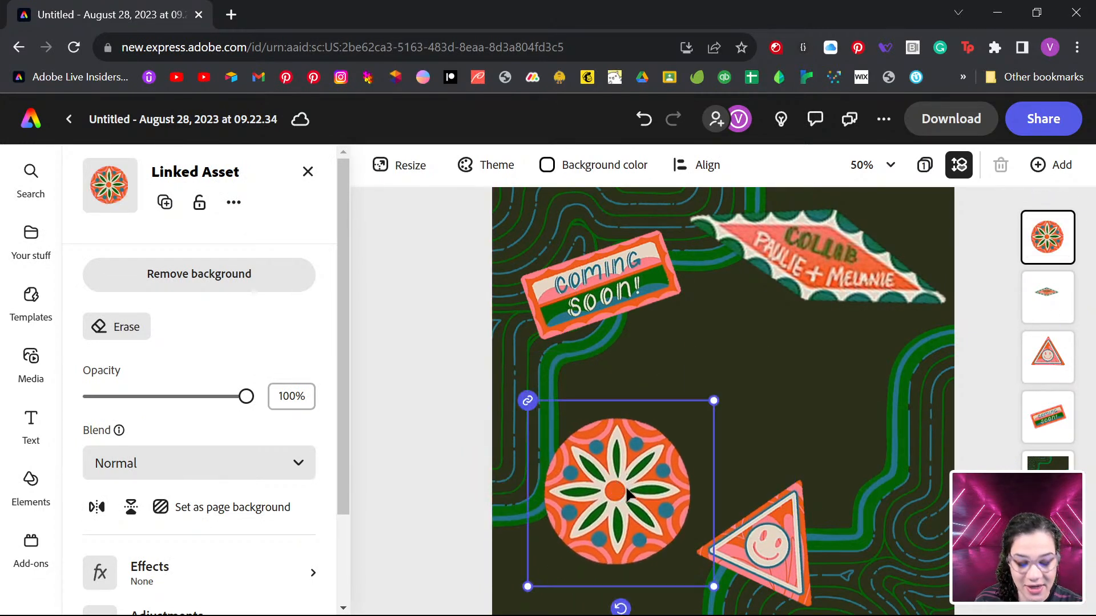
pyautogui.moveTo(712, 399); pyautogui.dragTo(655, 459)
pyautogui.moveTo(599, 533); pyautogui.dragTo(557, 545)
# Step: Move the smiley triangle toward the design's lower-right side and shift the Coming Soon sticker slightly down and left
pyautogui.moveTo(767, 566); pyautogui.dragTo(872, 539)
pyautogui.moveTo(550, 289); pyautogui.dragTo(543, 307)
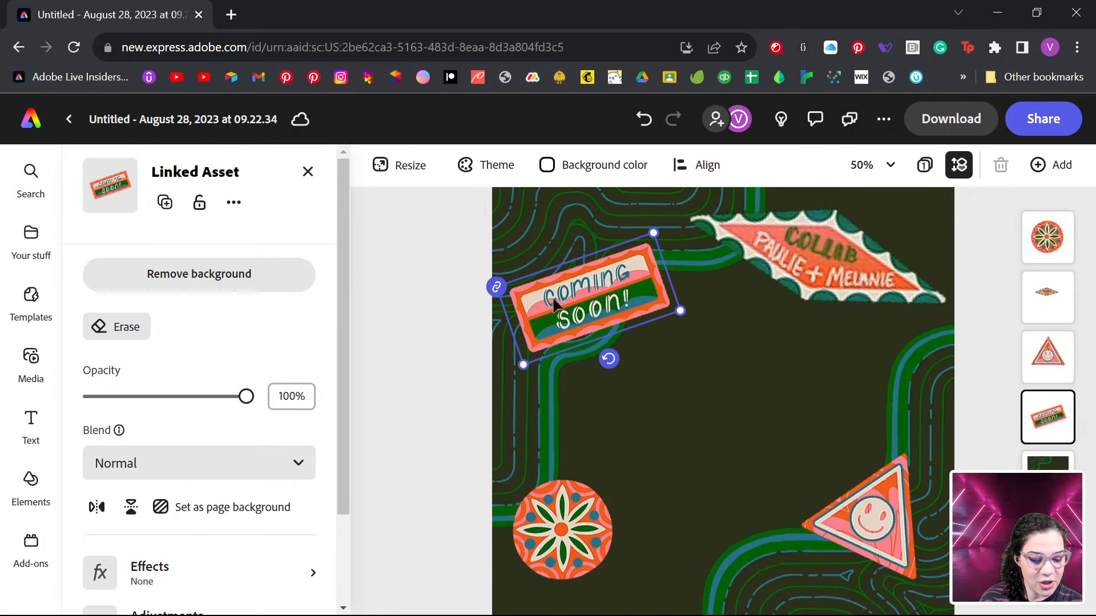
# Step: Look through the image effects available for the Coming Soon sticker, leaving none applied
pyautogui.scroll(-3, 303, 463)
pyautogui.click(309, 460)
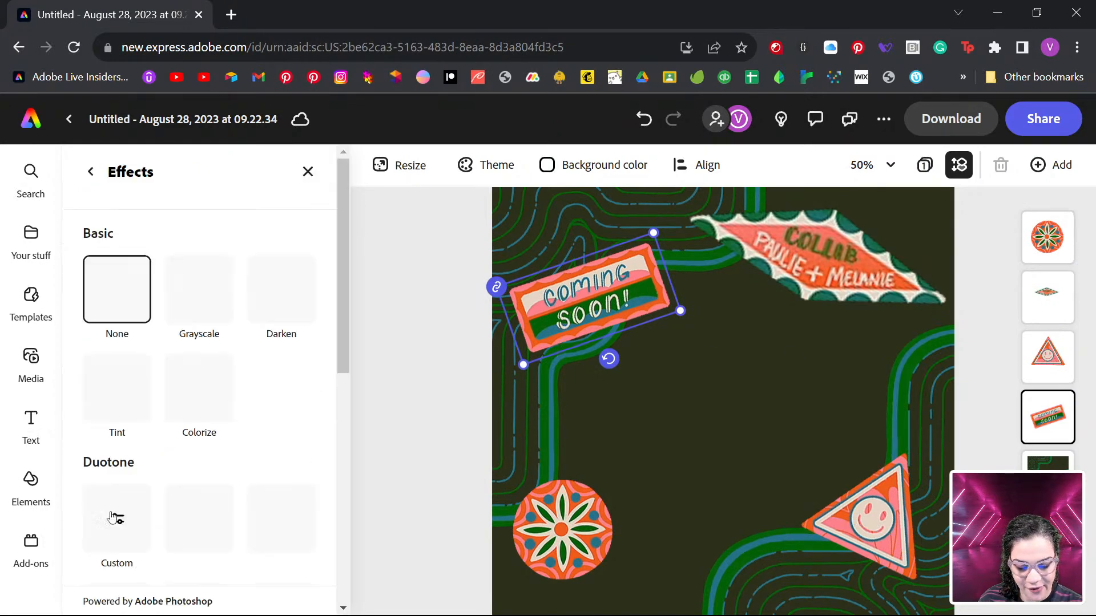
pyautogui.scroll(-9, 228, 392)
pyautogui.scroll(8, 263, 433)
pyautogui.click(310, 175)
pyautogui.scroll(-1, 228, 451)
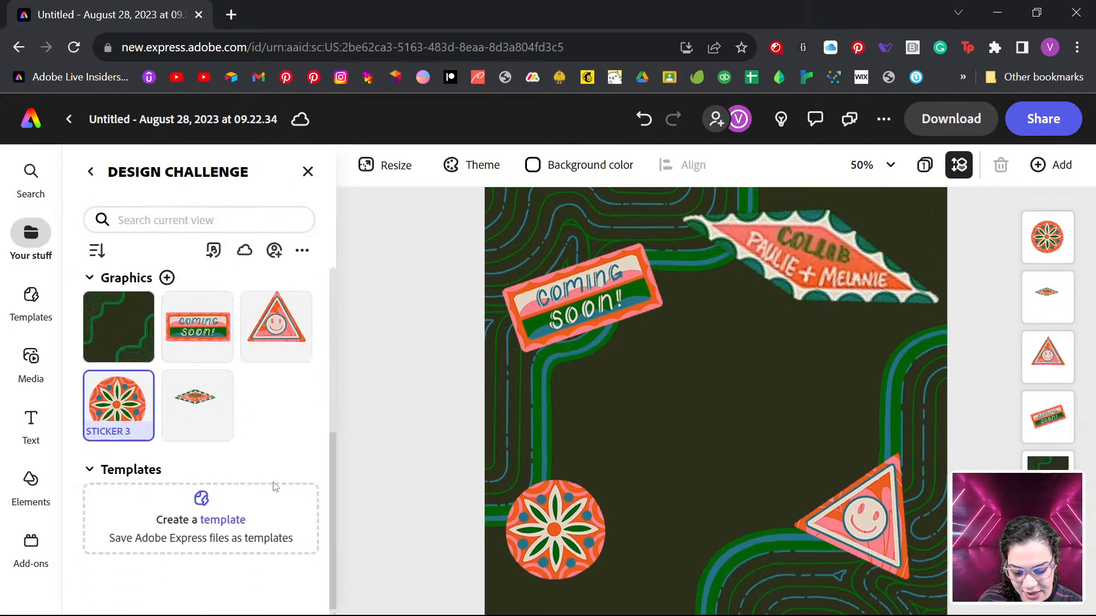
# Step: Apply the Drift in-animation to the diamond Collab sticker
pyautogui.click(578, 309)
pyautogui.scroll(-2, 195, 457)
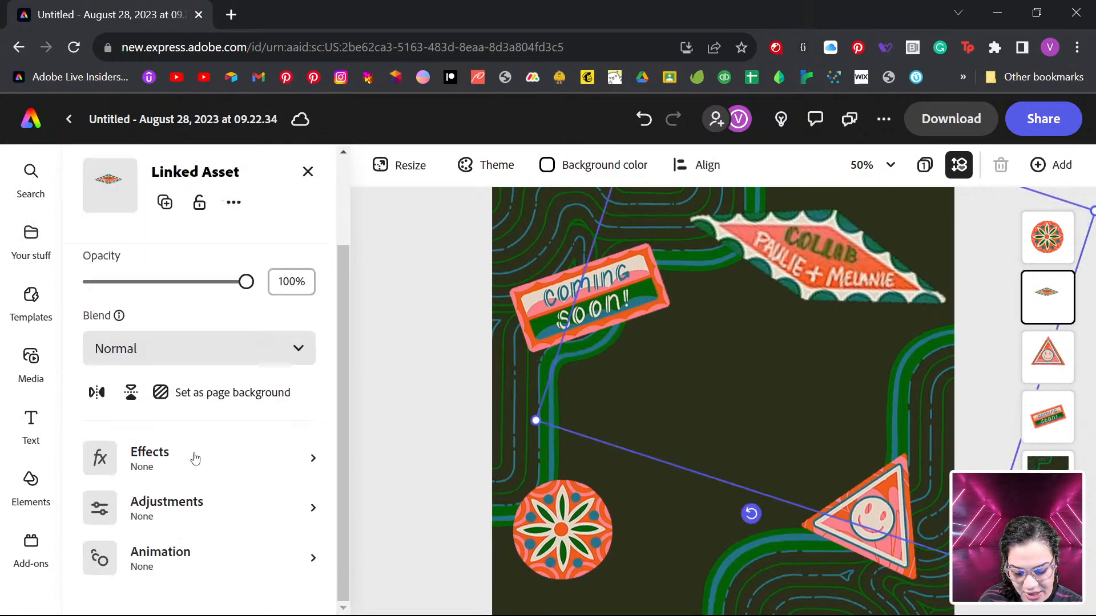
pyautogui.click(262, 561)
pyautogui.click(121, 254)
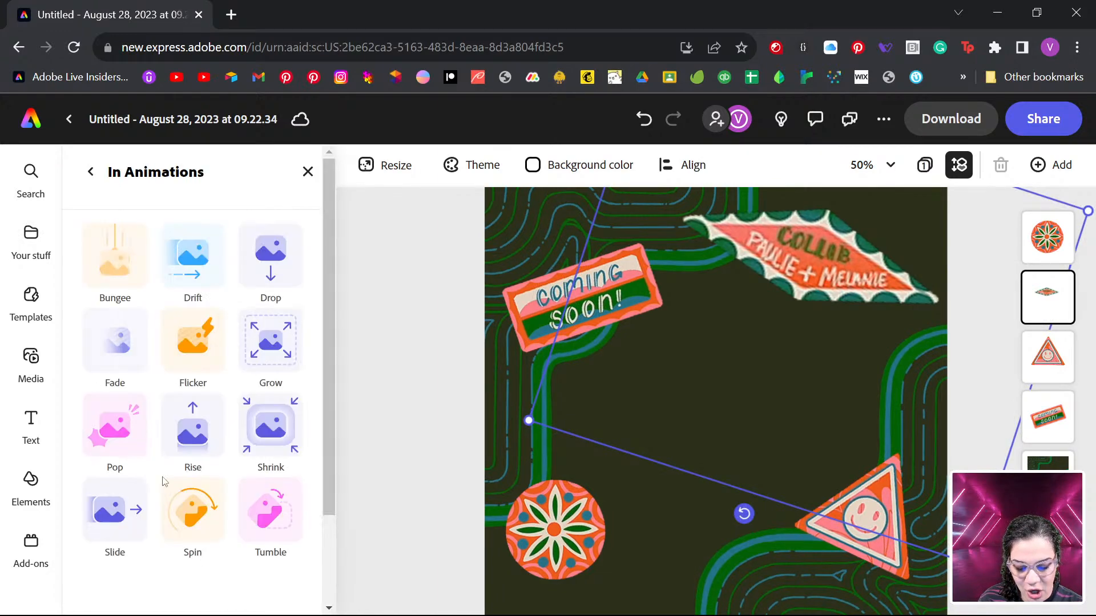
pyautogui.click(216, 278)
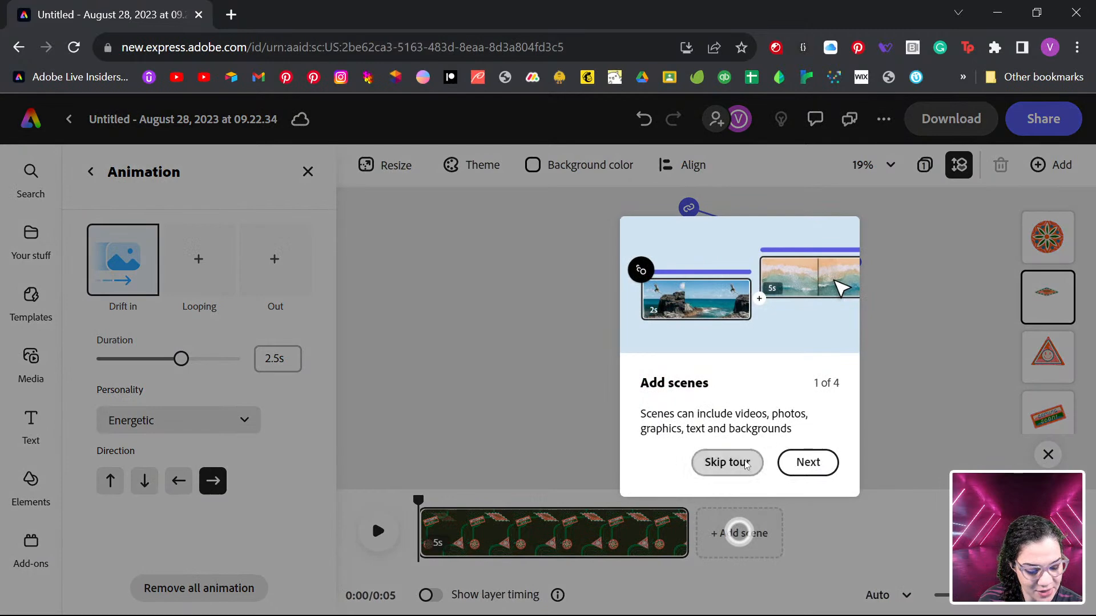
# Step: Skip the scenes tour, give the diamond Collab sticker a Breathe looping animation and a Drift out-animation, and preview the result
pyautogui.click(728, 462)
pyautogui.click(197, 269)
pyautogui.click(219, 267)
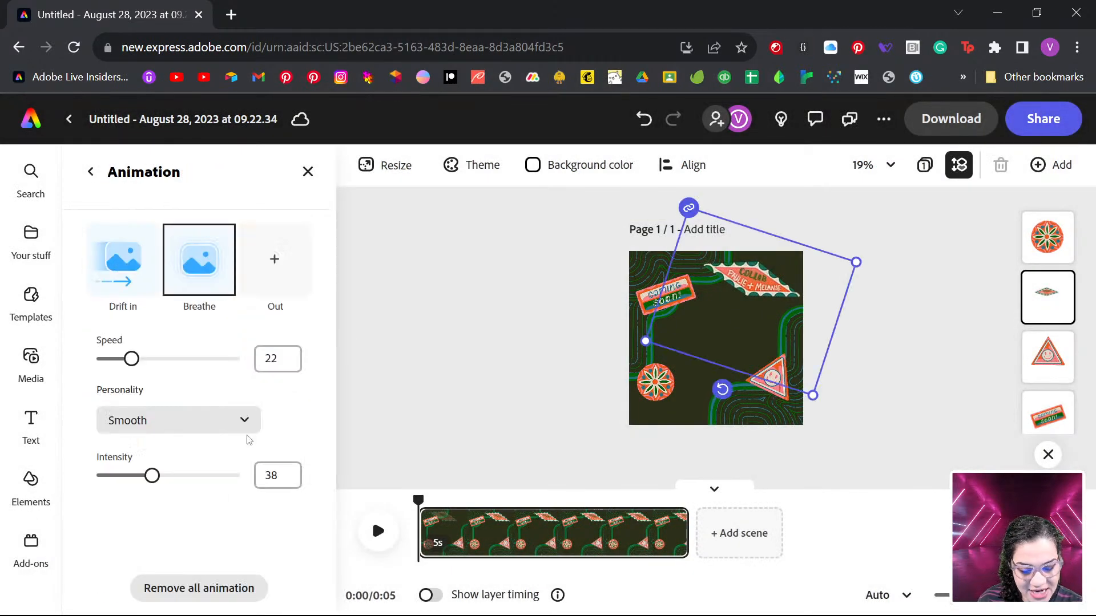
pyautogui.click(274, 259)
pyautogui.click(193, 255)
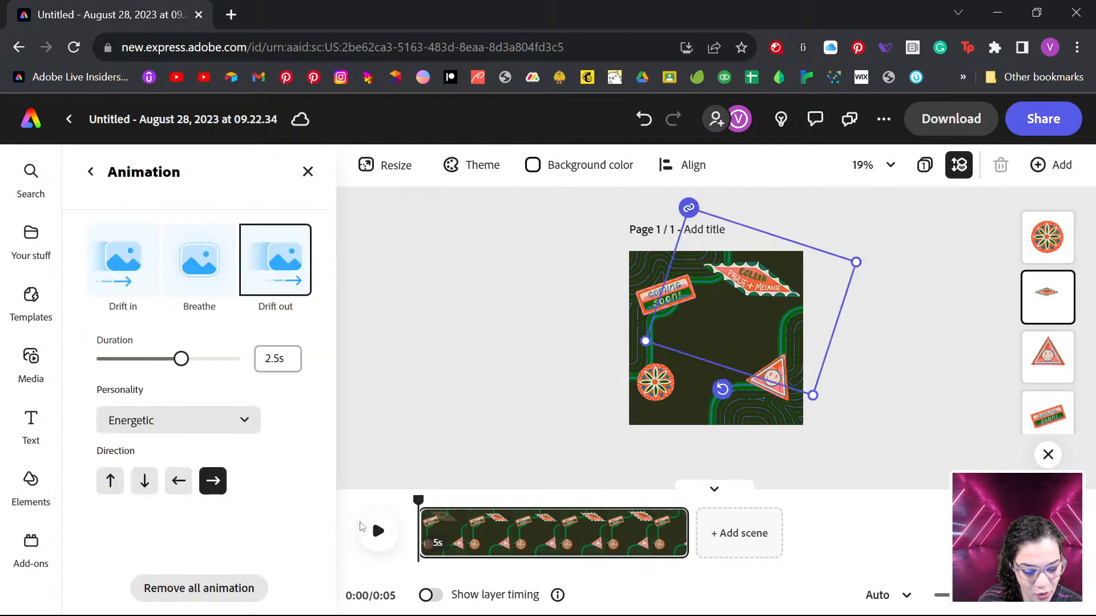
pyautogui.click(378, 531)
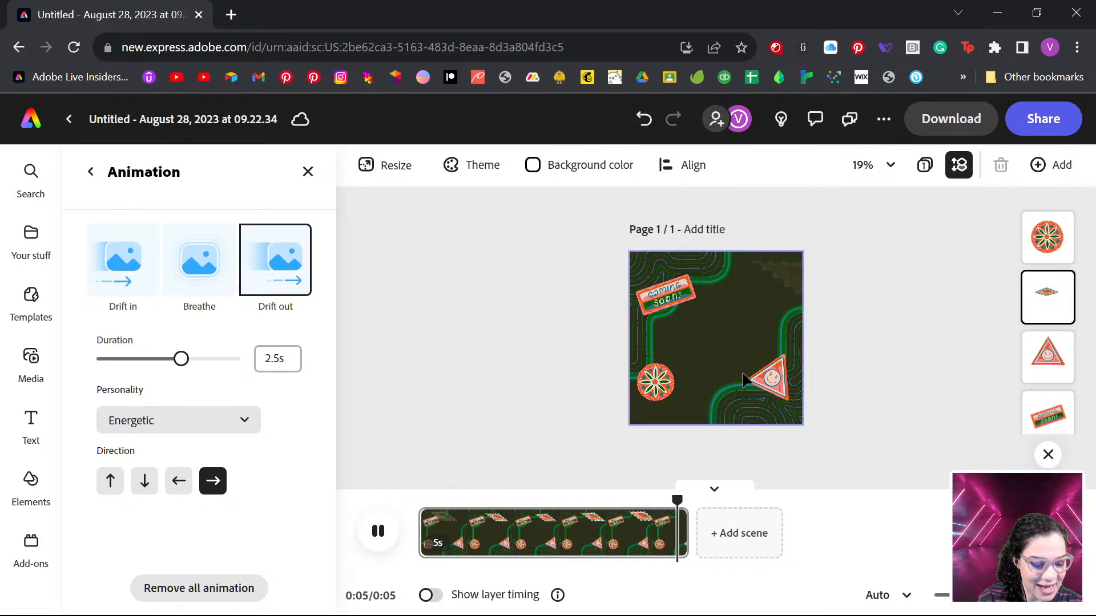
# Step: Apply the Bungee in-animation to the round flower sticker
pyautogui.click(653, 396)
pyautogui.scroll(-3, 235, 456)
pyautogui.click(225, 566)
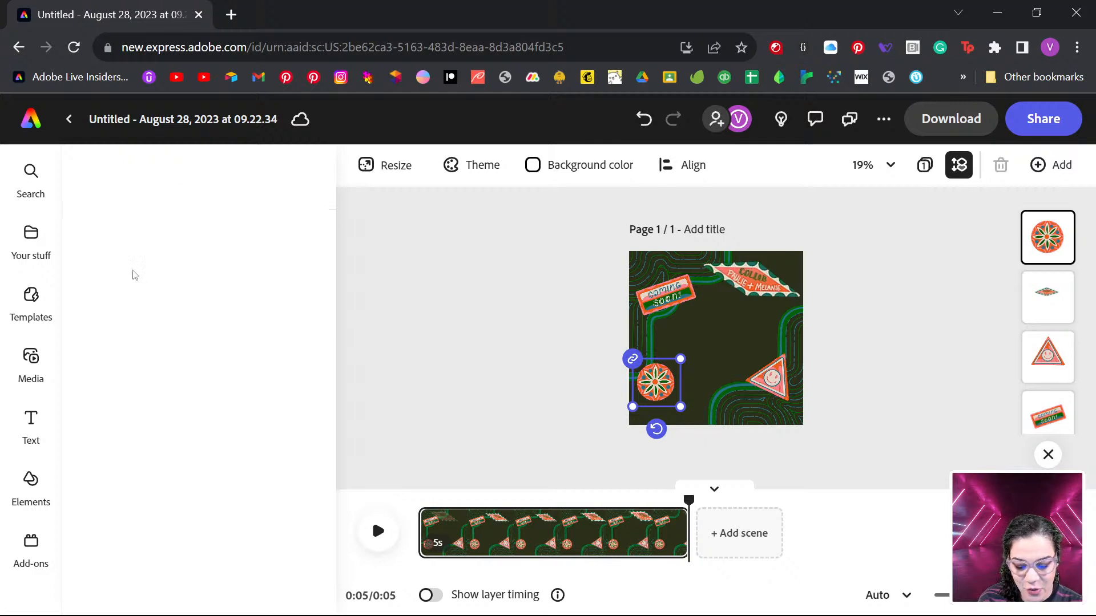
pyautogui.click(127, 266)
pyautogui.click(117, 263)
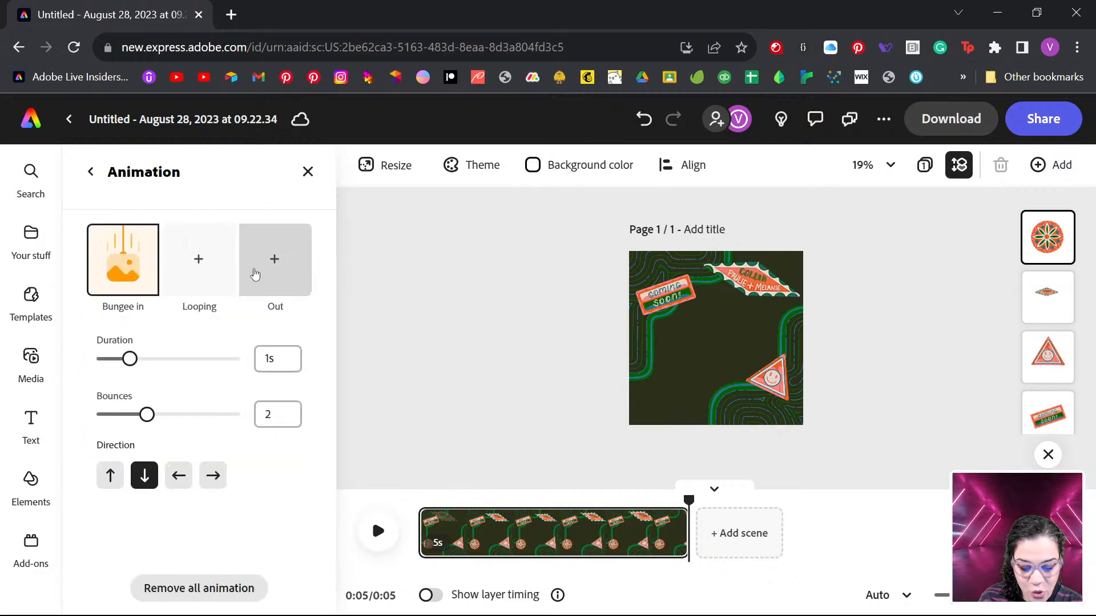
# Step: Add the Jitter looping animation and the Bungee out-animation to the round flower sticker, and play the scene
pyautogui.click(205, 271)
pyautogui.click(122, 350)
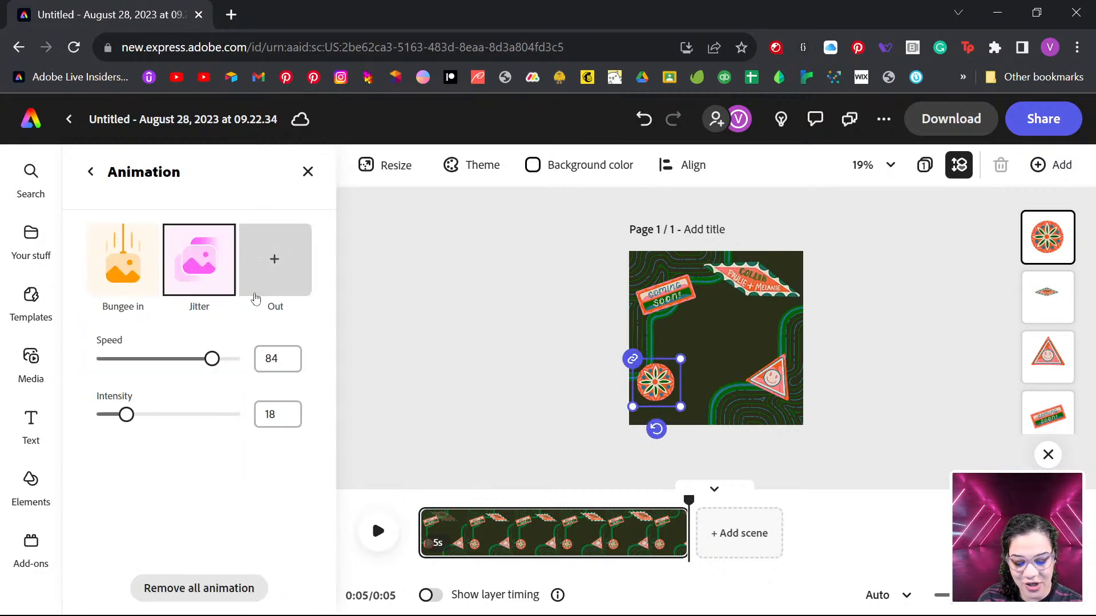
pyautogui.click(275, 260)
pyautogui.click(136, 280)
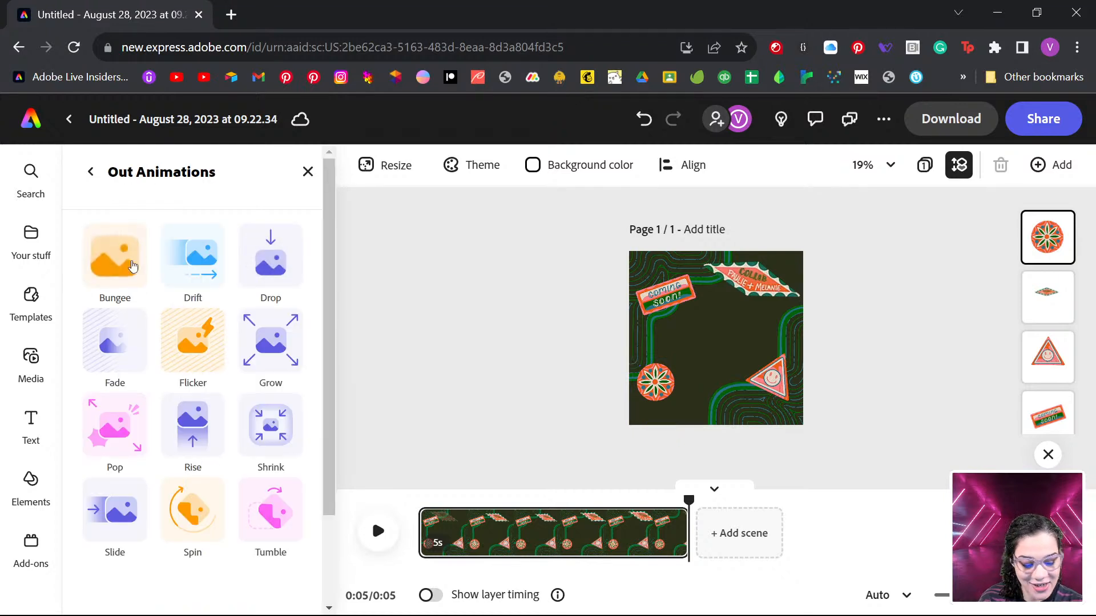
pyautogui.click(378, 531)
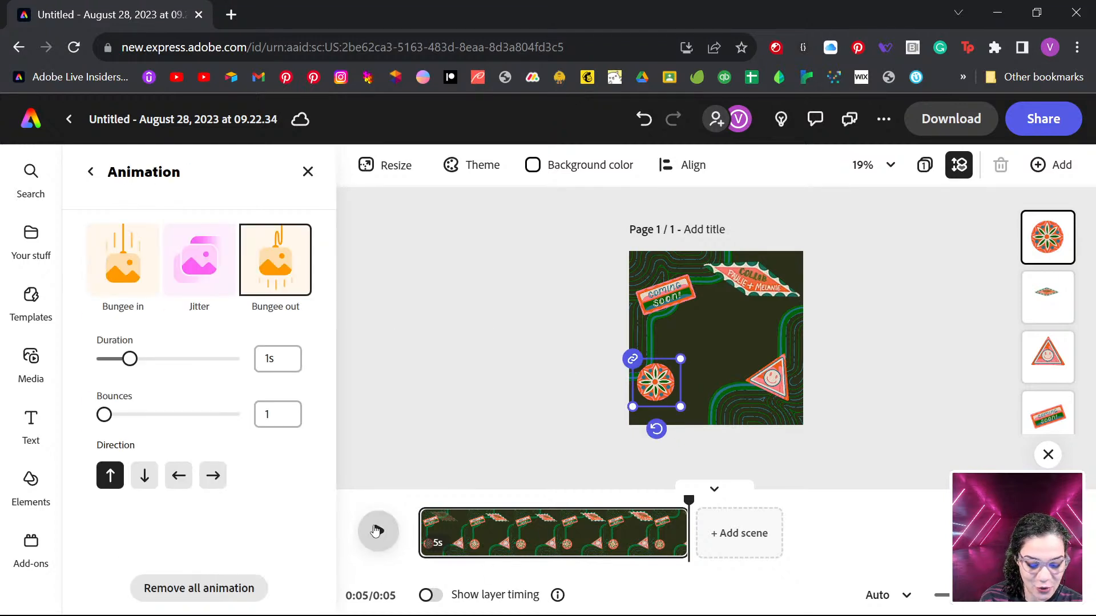
# Step: Apply the Rise in-animation to the Coming Soon sticker
pyautogui.click(659, 294)
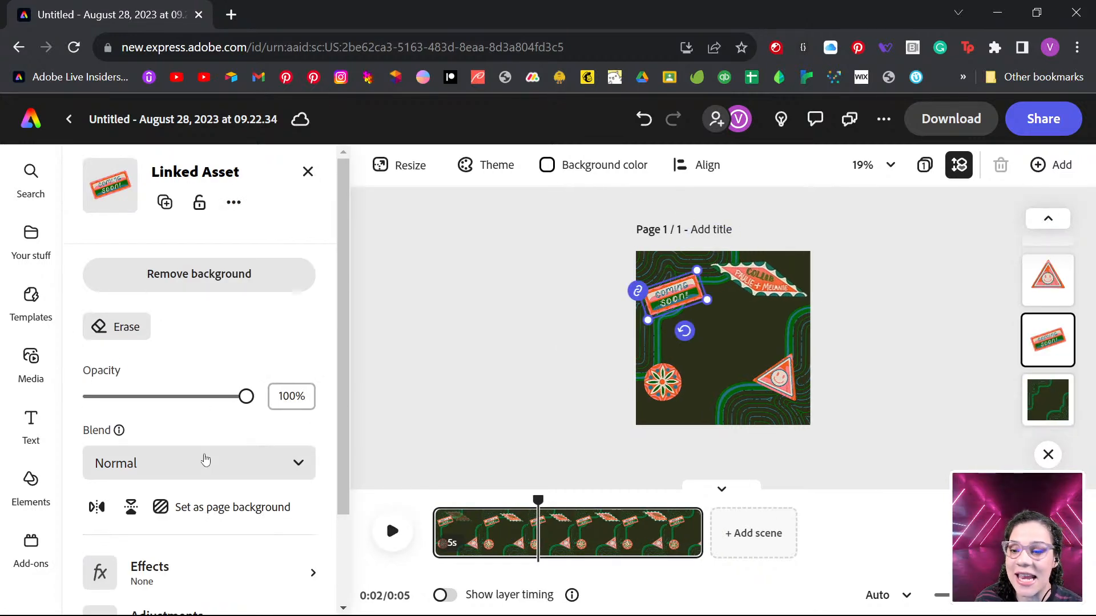
pyautogui.scroll(-2, 196, 455)
pyautogui.click(263, 571)
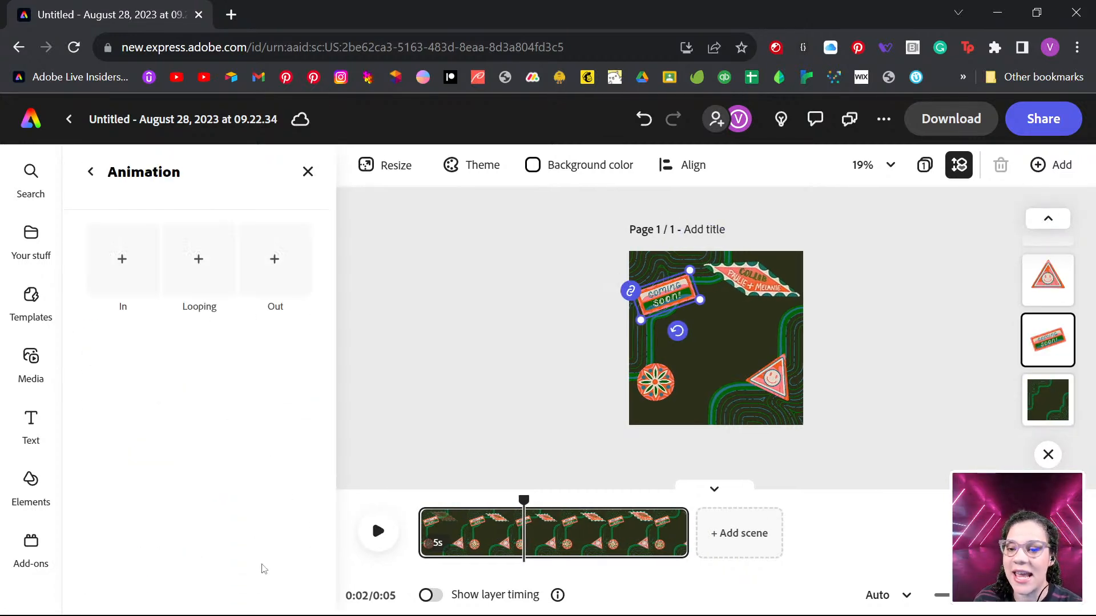
pyautogui.click(117, 283)
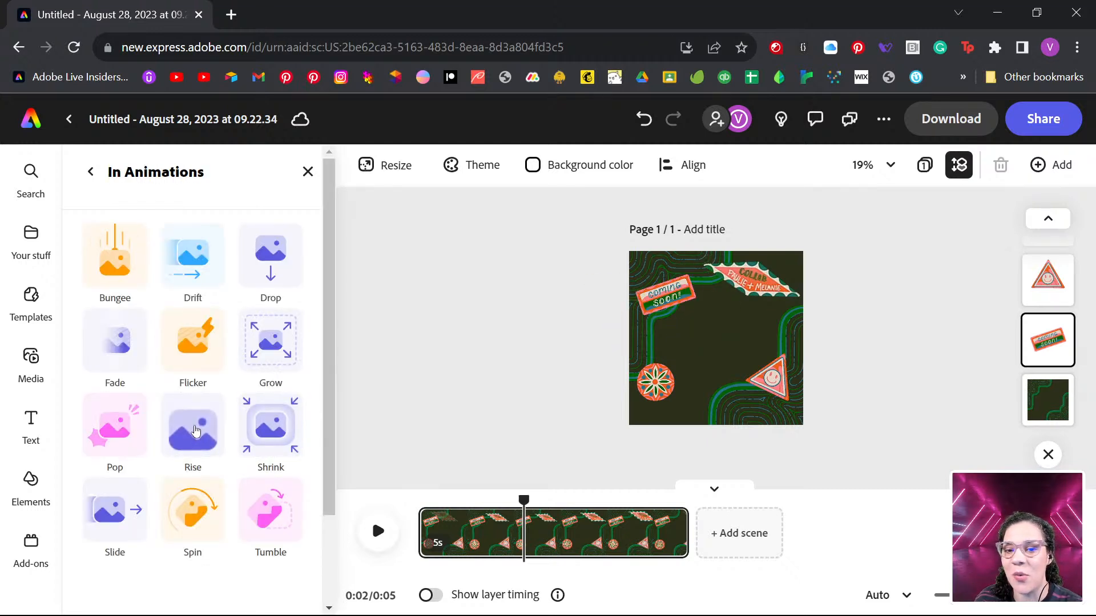
pyautogui.click(172, 437)
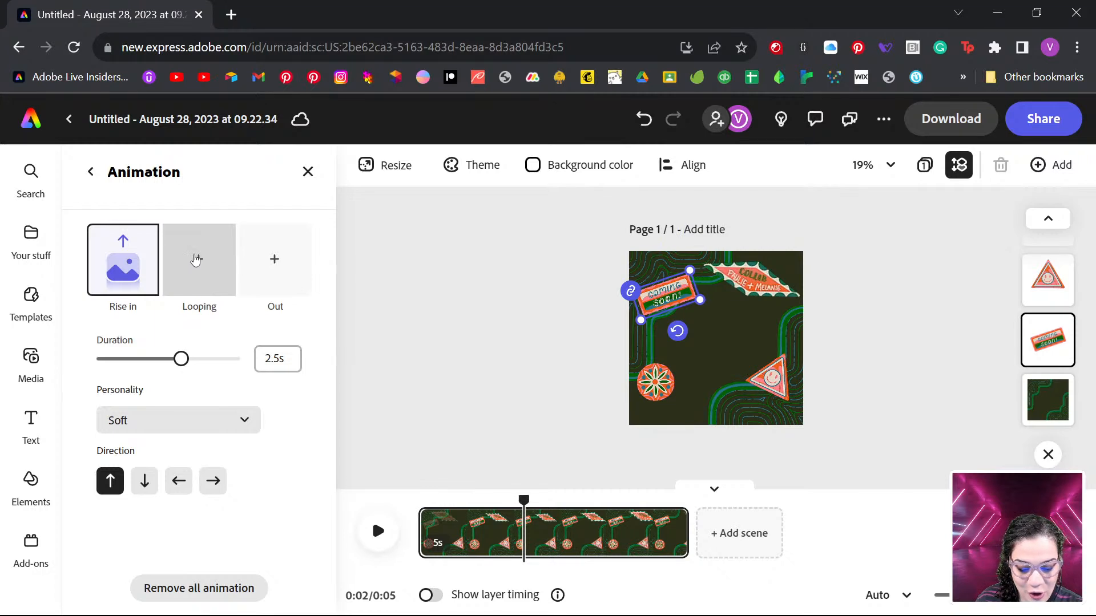
# Step: Add the Bob looping animation and the Rise out-animation to the Coming Soon sticker, and deselect it
pyautogui.click(192, 263)
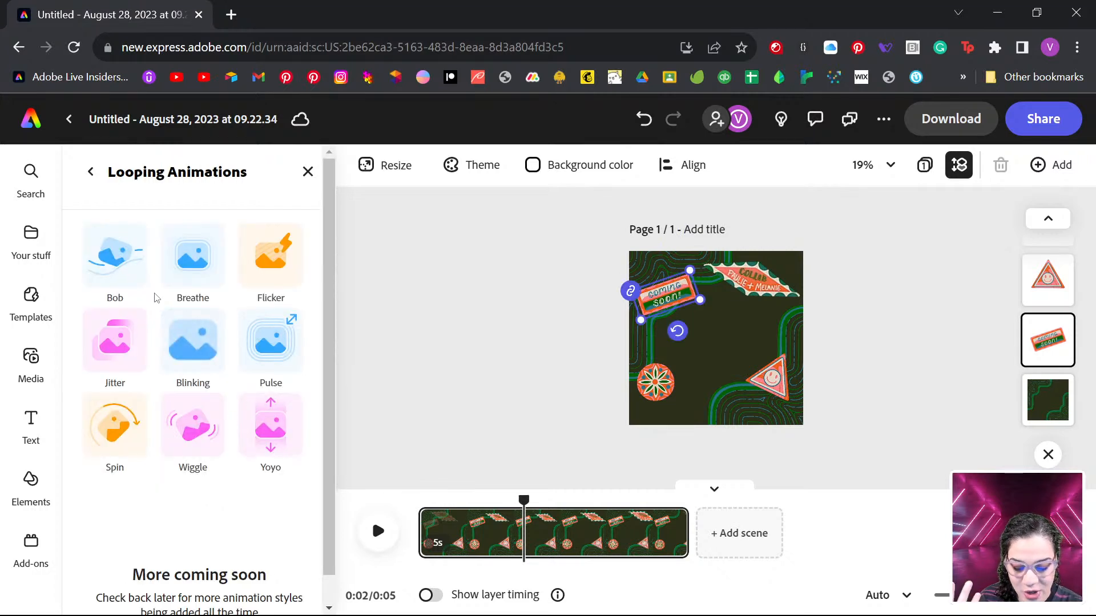
pyautogui.click(131, 265)
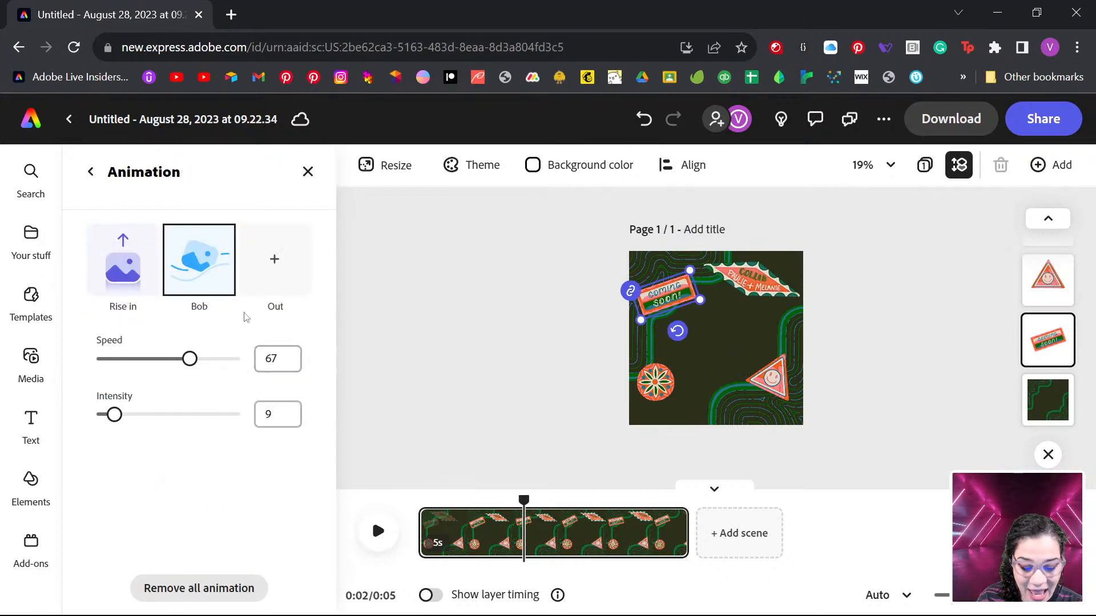
pyautogui.click(265, 285)
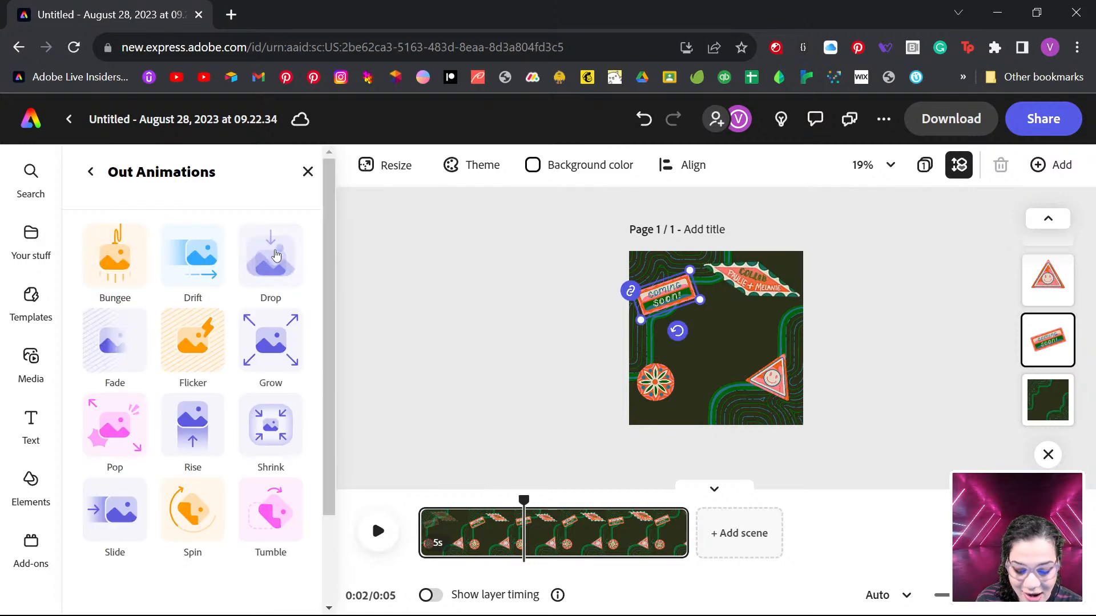
pyautogui.click(193, 428)
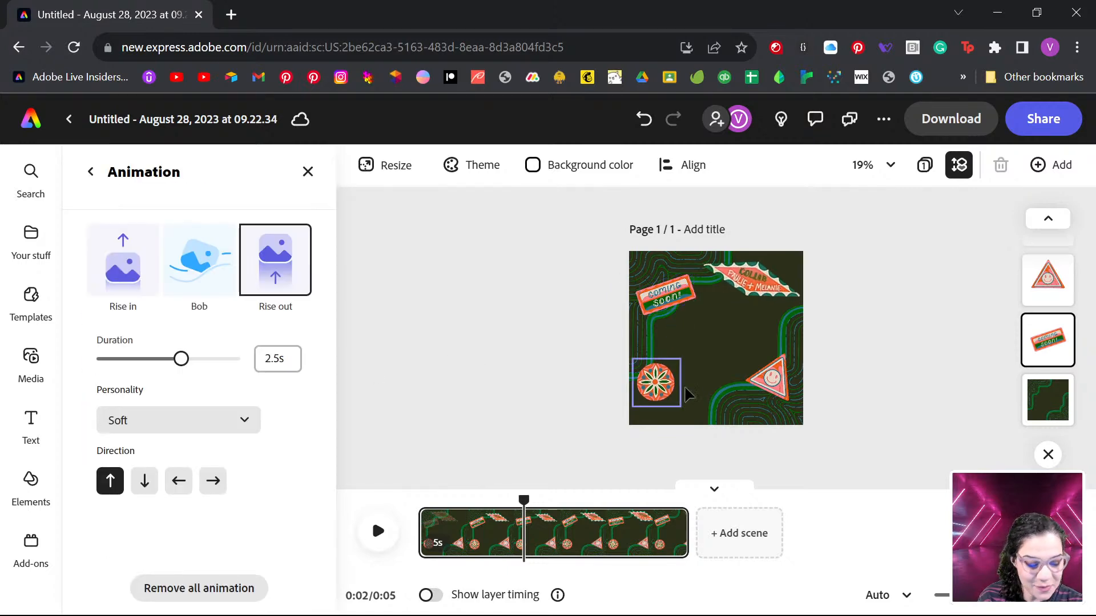
pyautogui.click(904, 371)
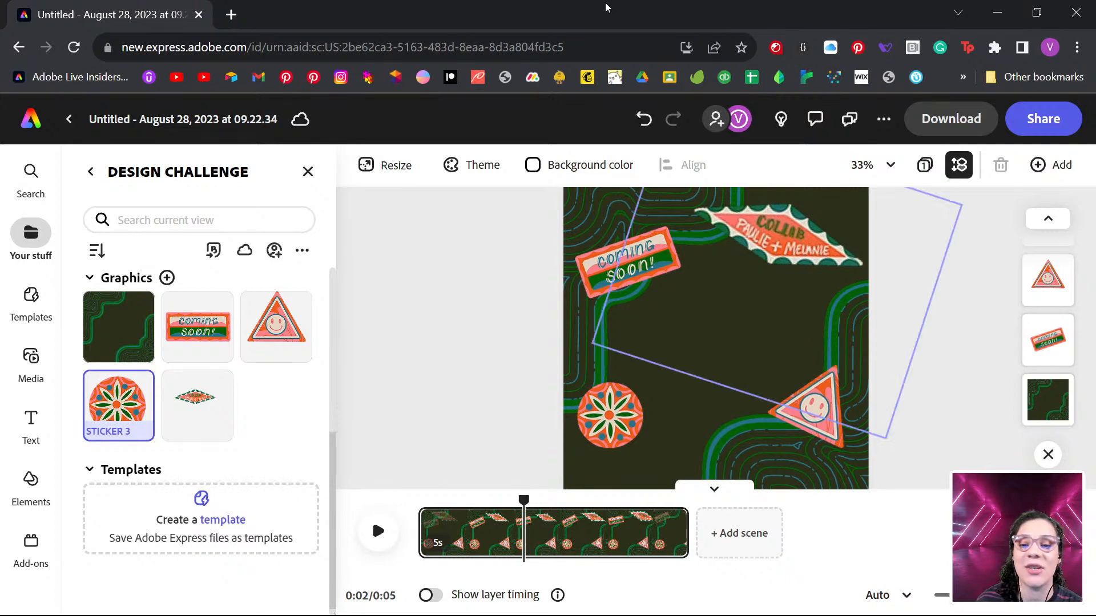